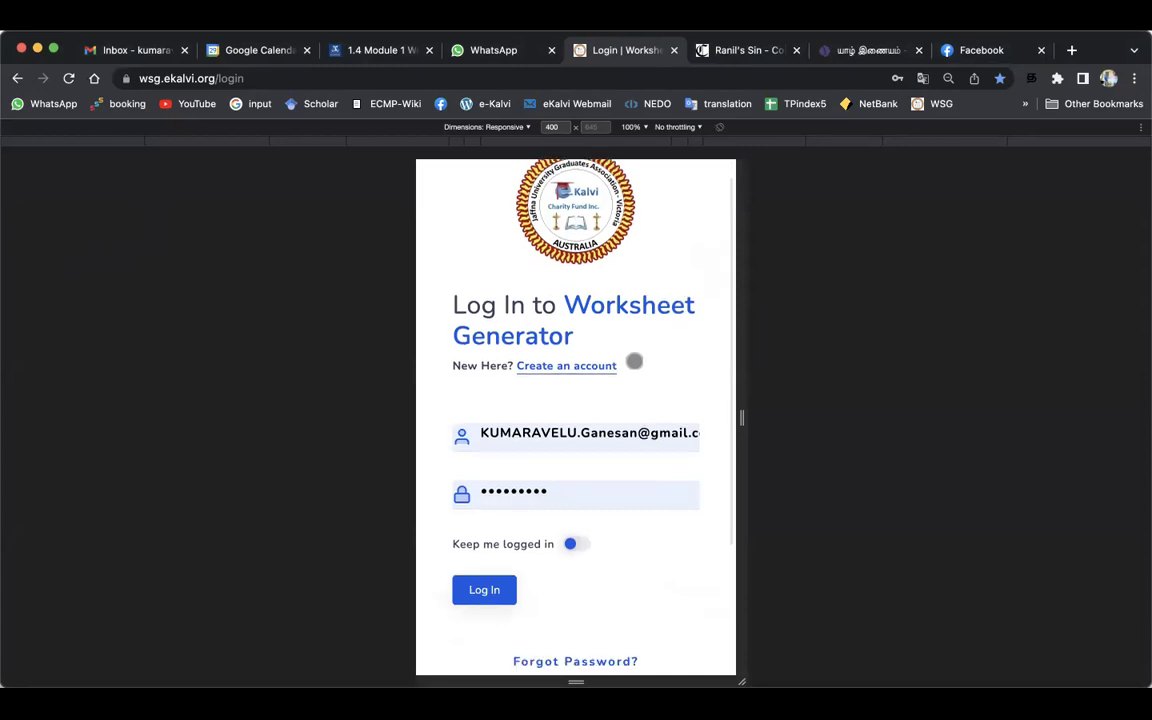
Step: Examine the Worksheet Generator login page in the mobile-size preview, from the logo to the Register School link
scroll(635, 357, up, 3)
scroll(636, 361, down, 1)
scroll(634, 360, down, 3)
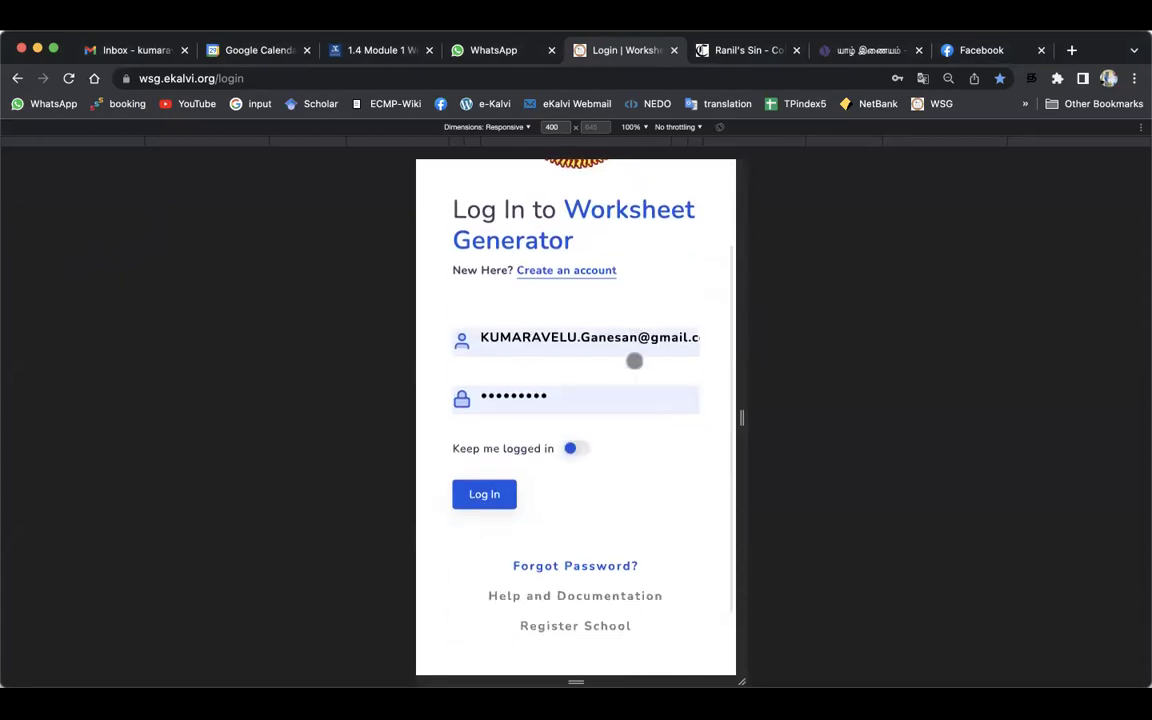
scroll(633, 359, up, 3)
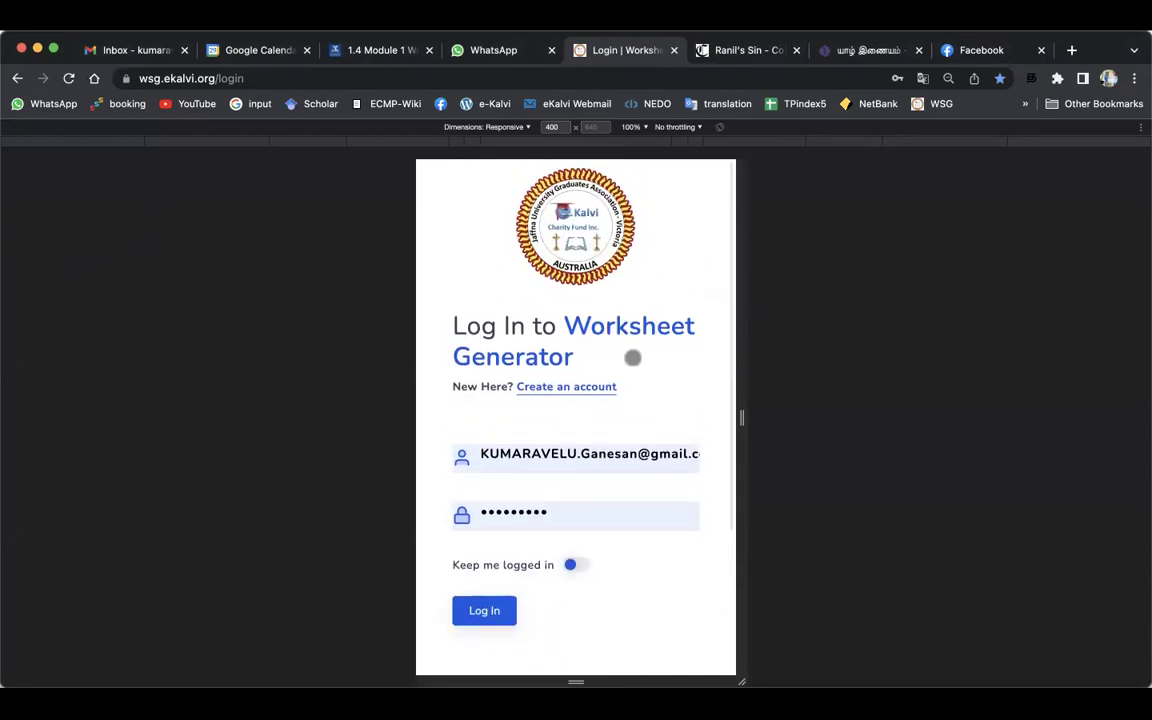
scroll(633, 357, down, 3)
scroll(633, 357, up, 3)
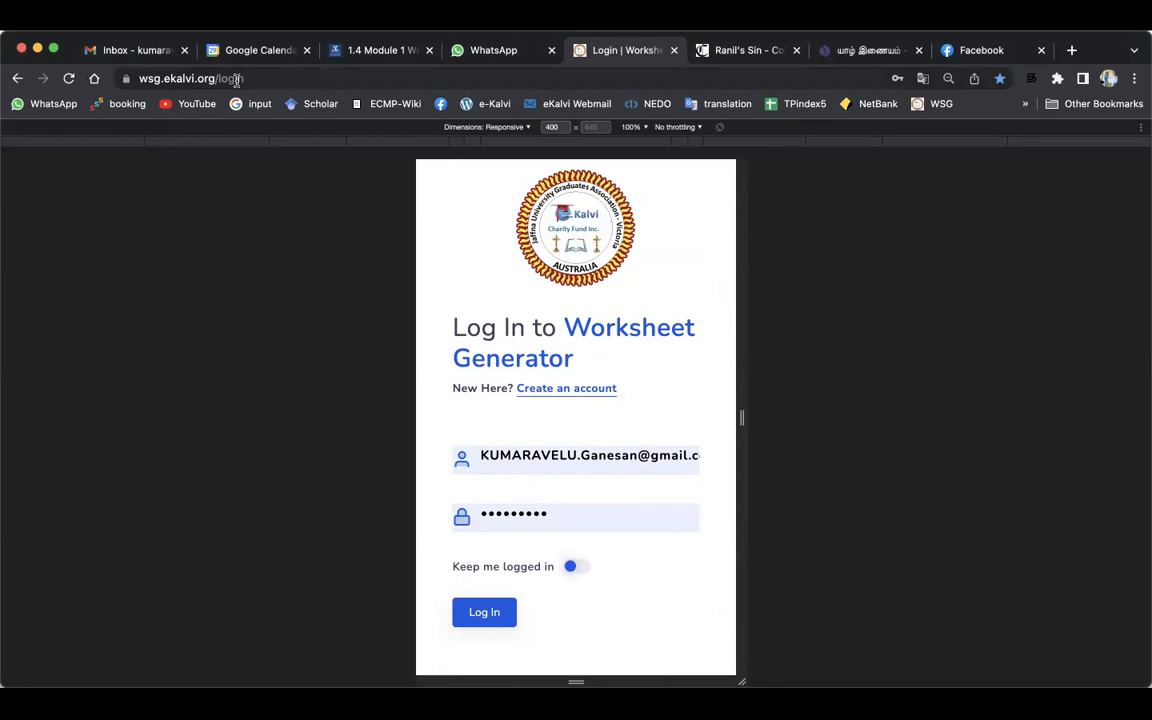
scroll(596, 355, down, 3)
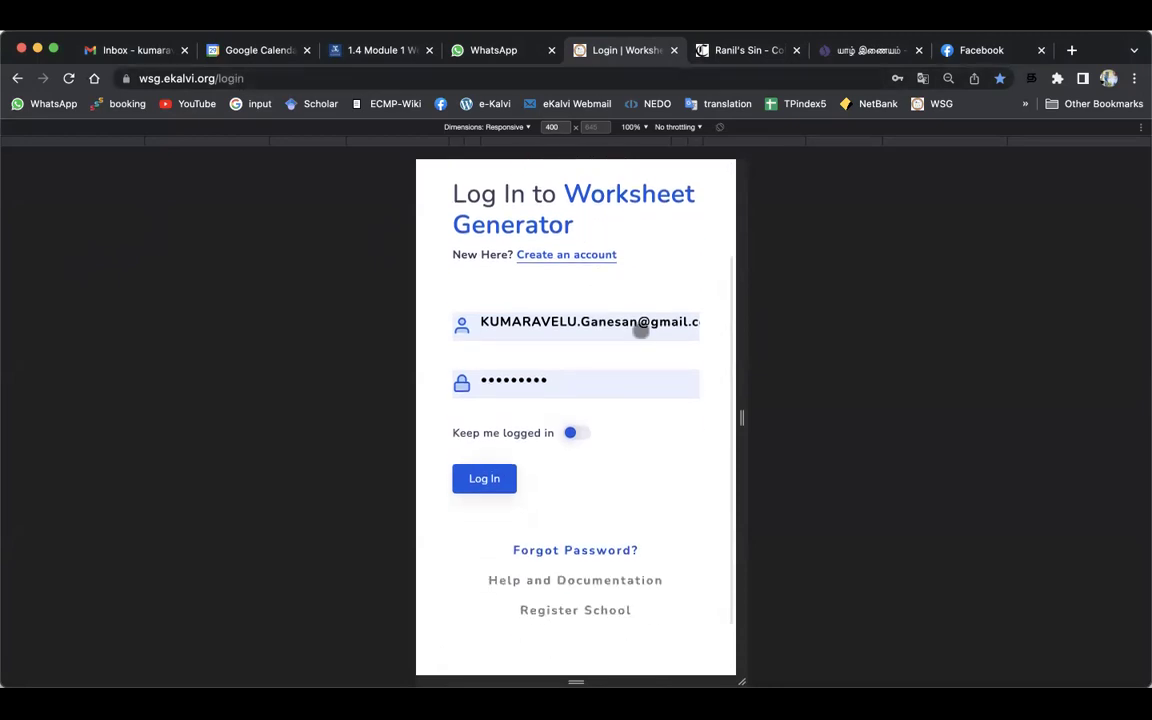
scroll(650, 334, up, 4)
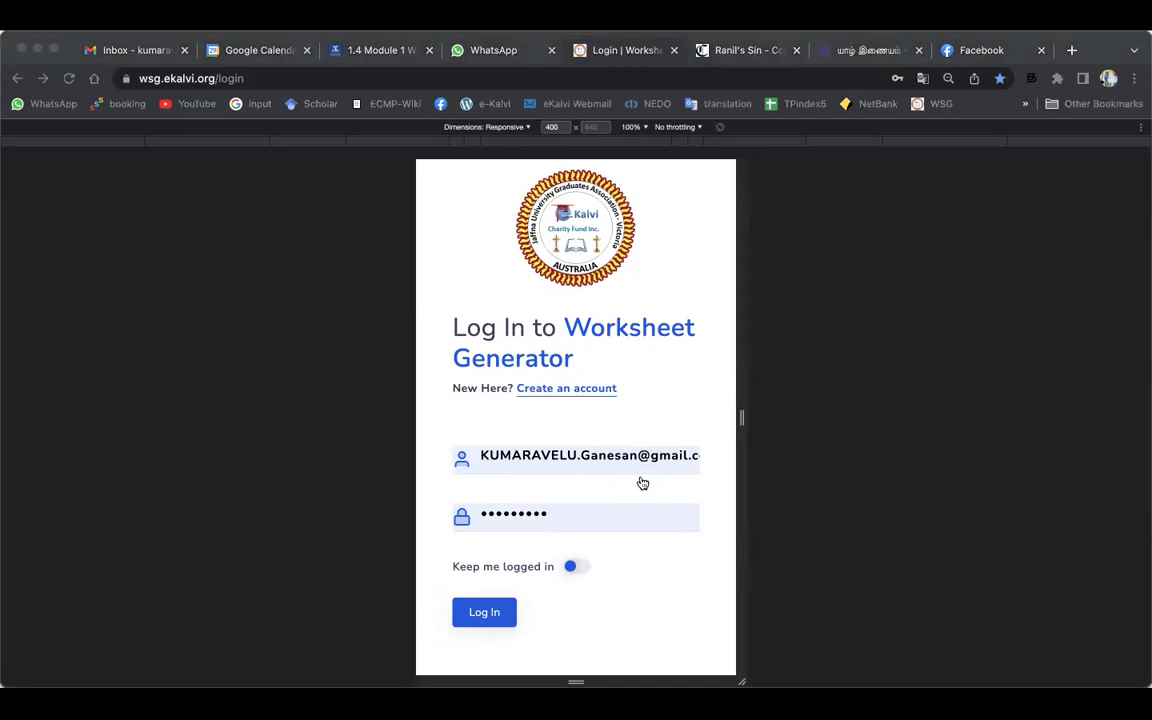
Step: Return the login page to the desktop layout and open the account registration form
click(165, 517)
key(super+alt+i)
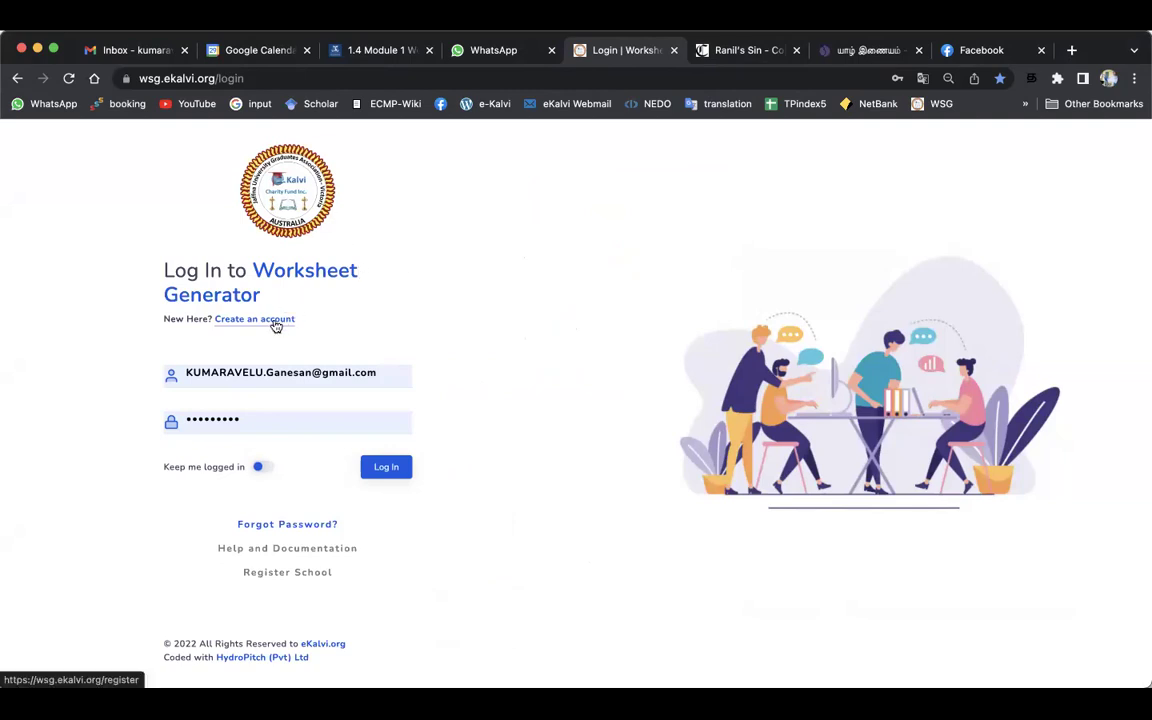
click(276, 321)
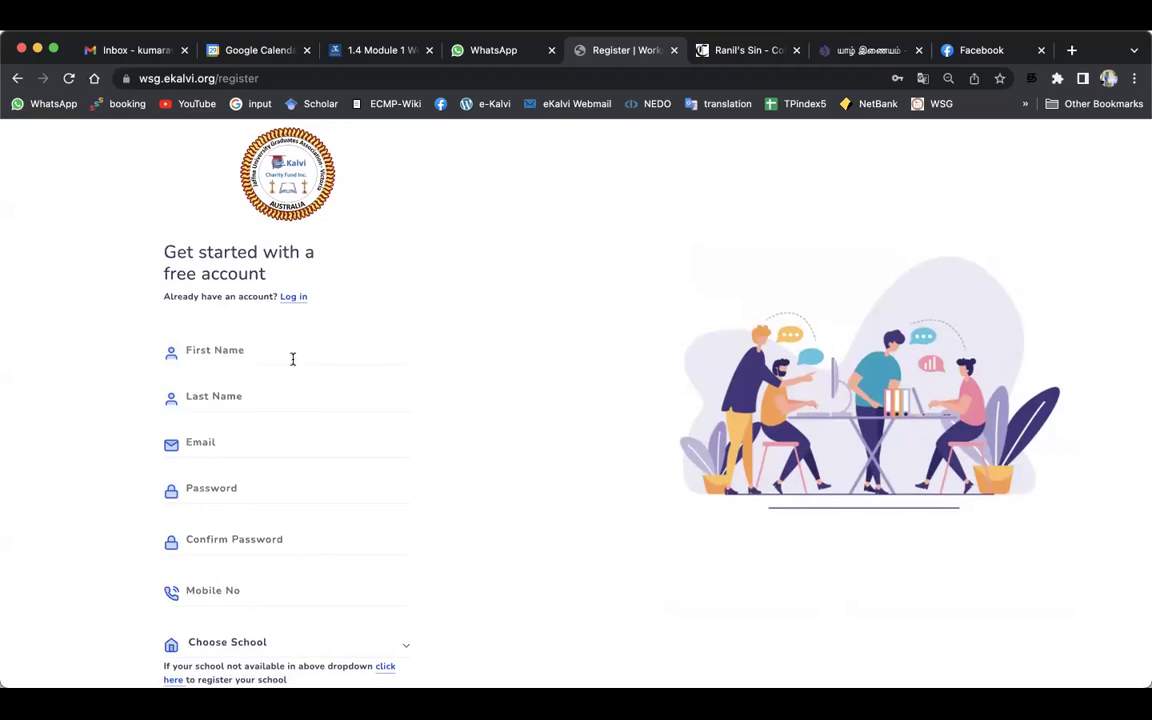
Step: Examine the registration form's fields, including the school and designation choices and the link for registering an unlisted school
scroll(292, 358, down, 2)
scroll(292, 360, down, 3)
scroll(293, 364, down, 1)
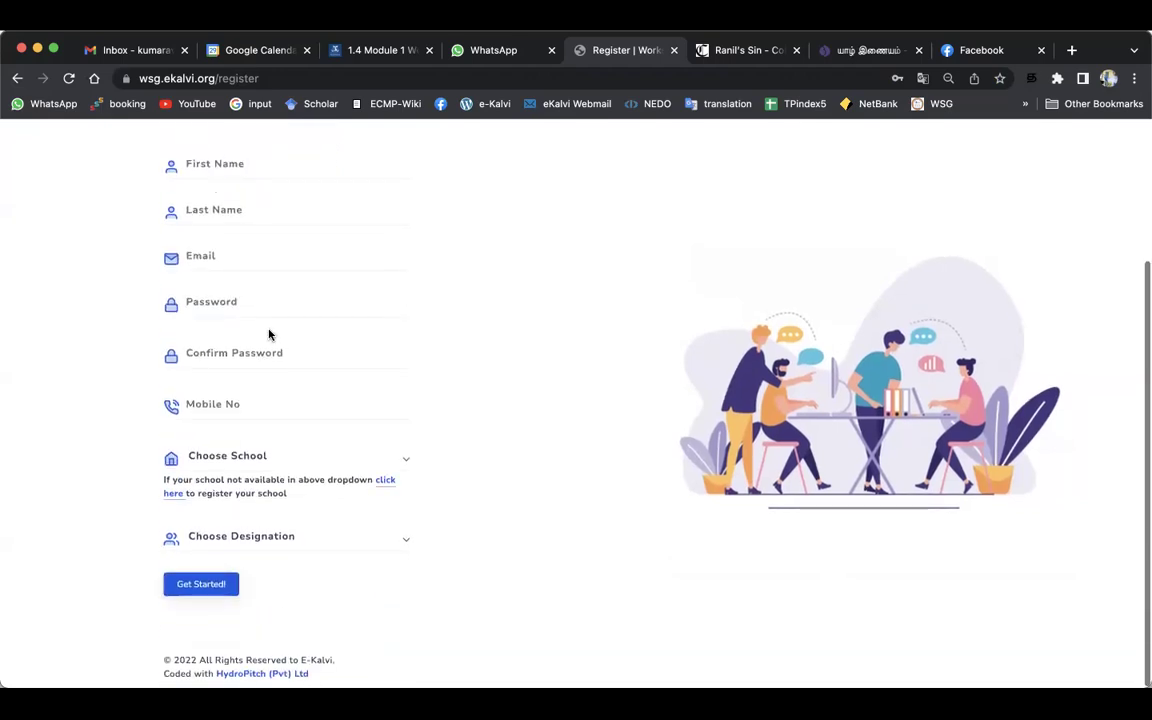
click(246, 256)
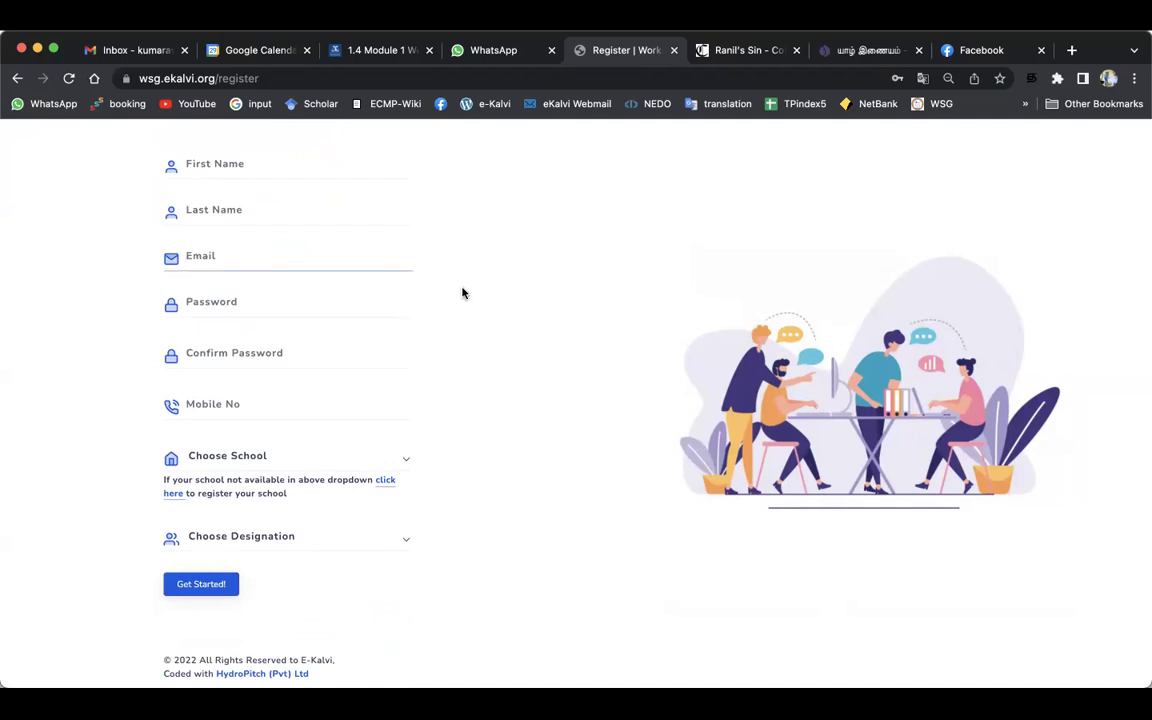
scroll(462, 293, up, 4)
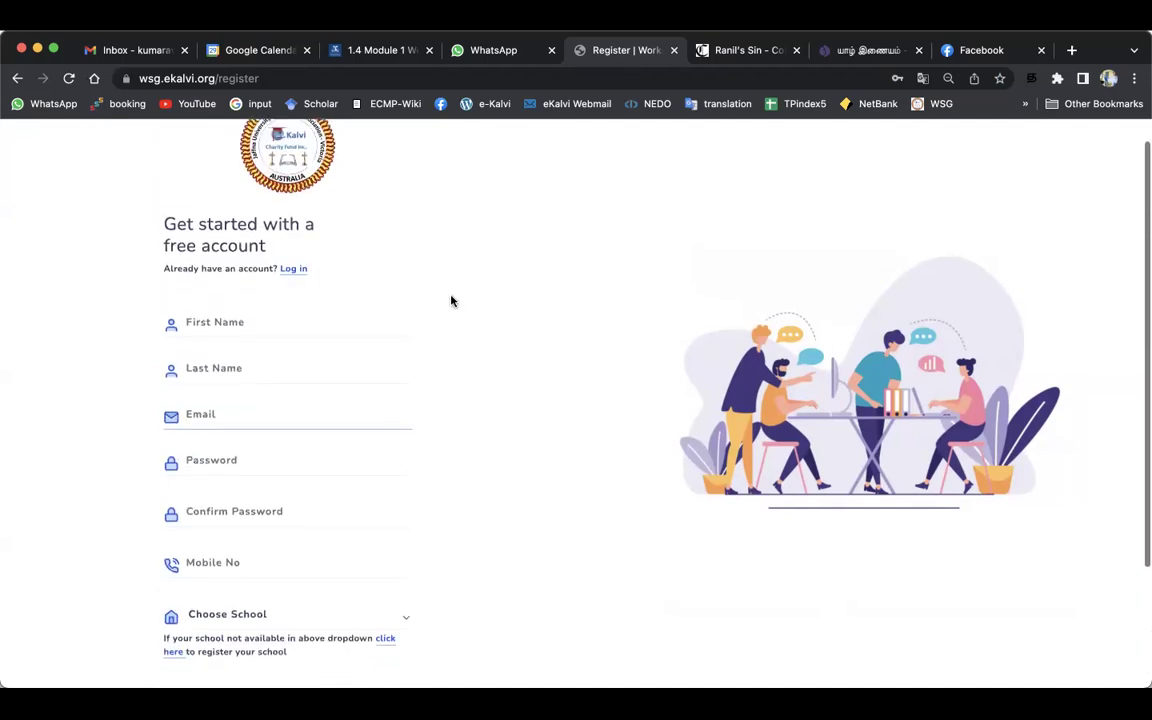
scroll(452, 302, down, 3)
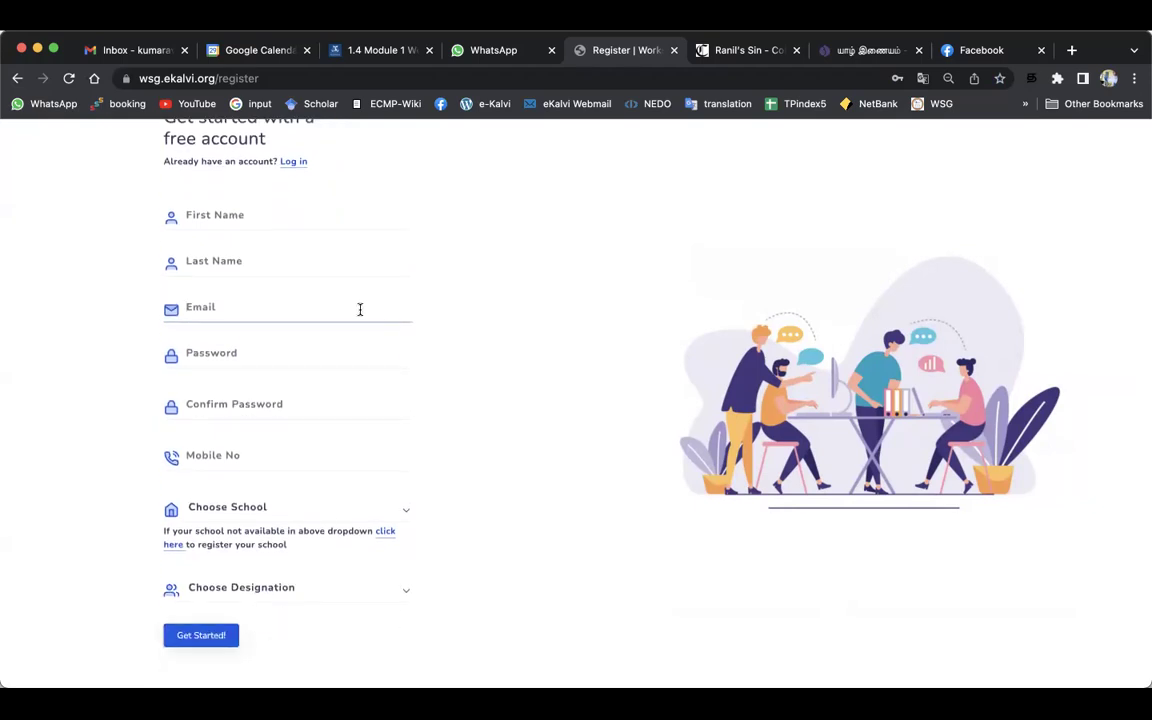
scroll(355, 310, down, 1)
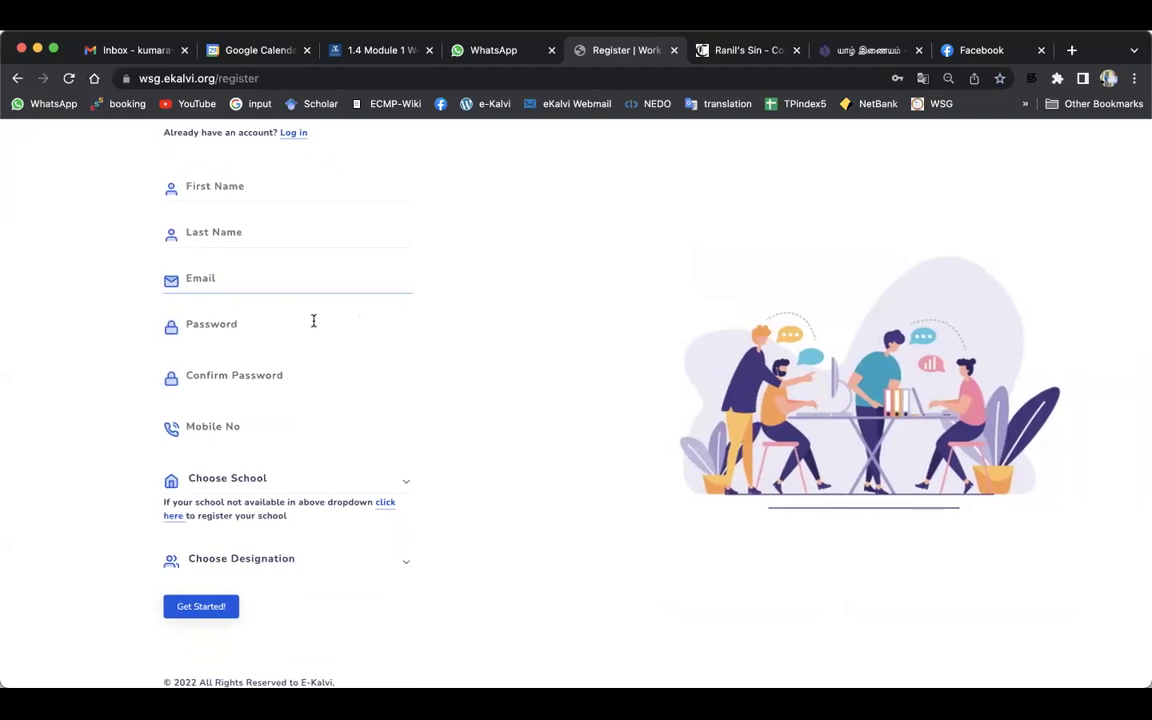
scroll(309, 324, down, 1)
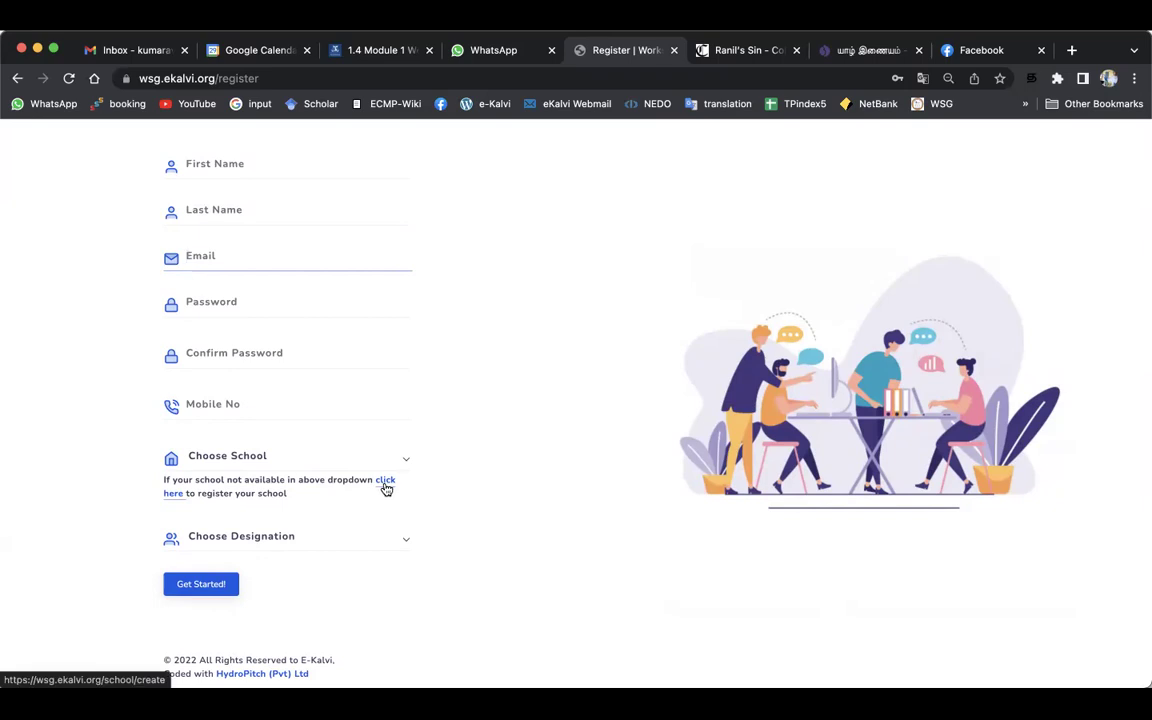
scroll(384, 484, up, 3)
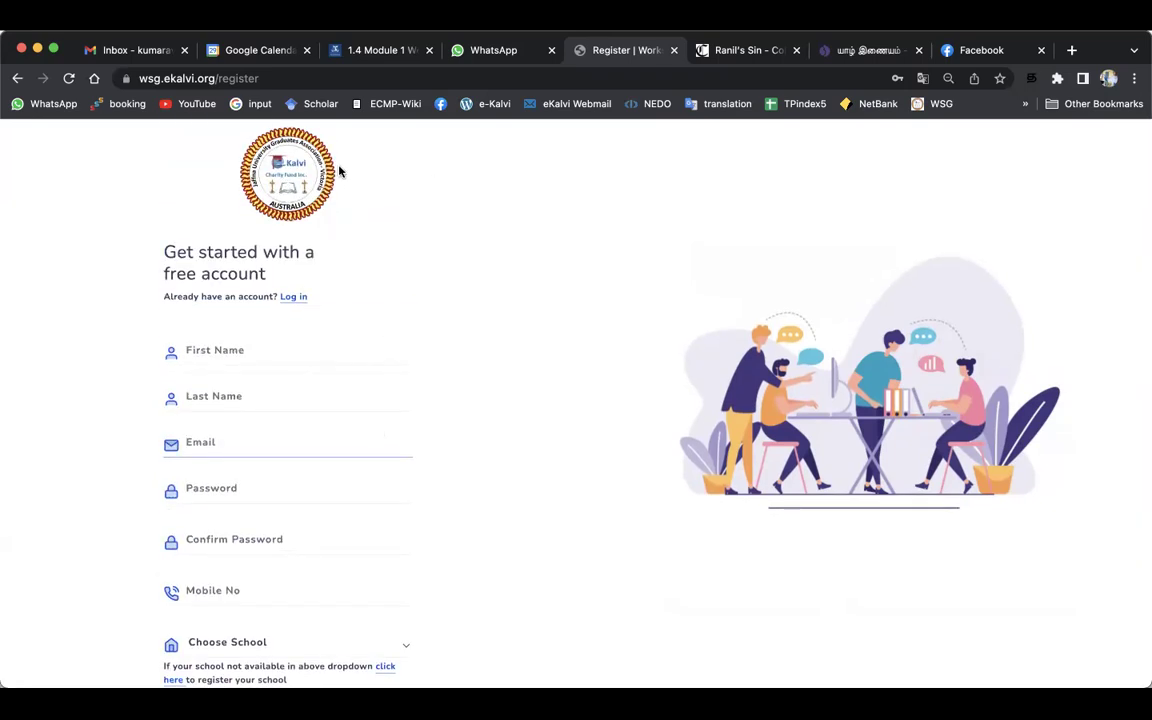
Step: Go back to the login page and log in with the prefilled credentials
click(17, 78)
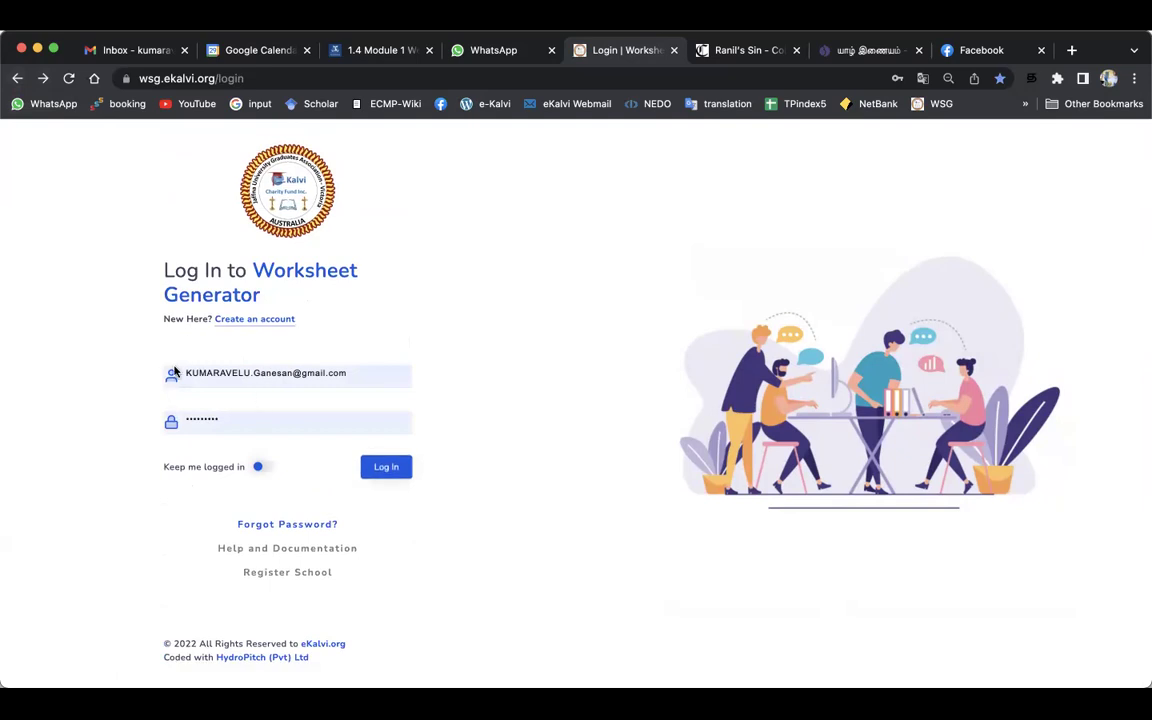
click(390, 467)
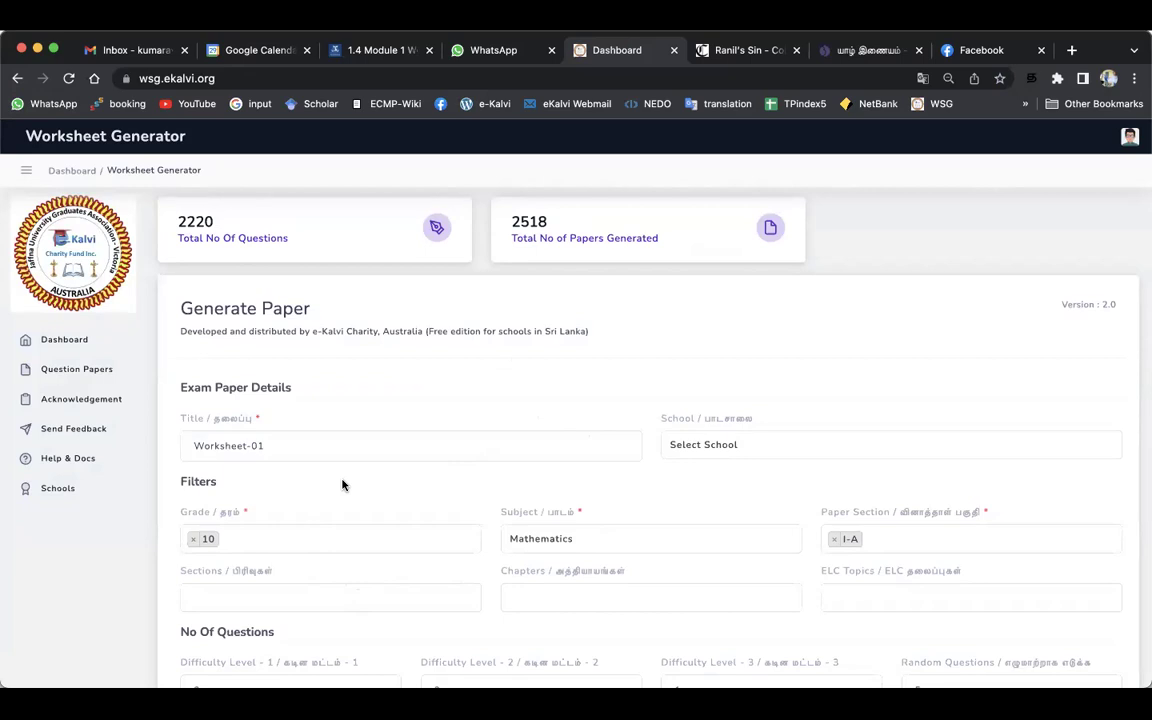
Step: Show the dashboard in the mobile-size preview and examine the Generate Paper form from exam details to print options
key(super+alt+i)
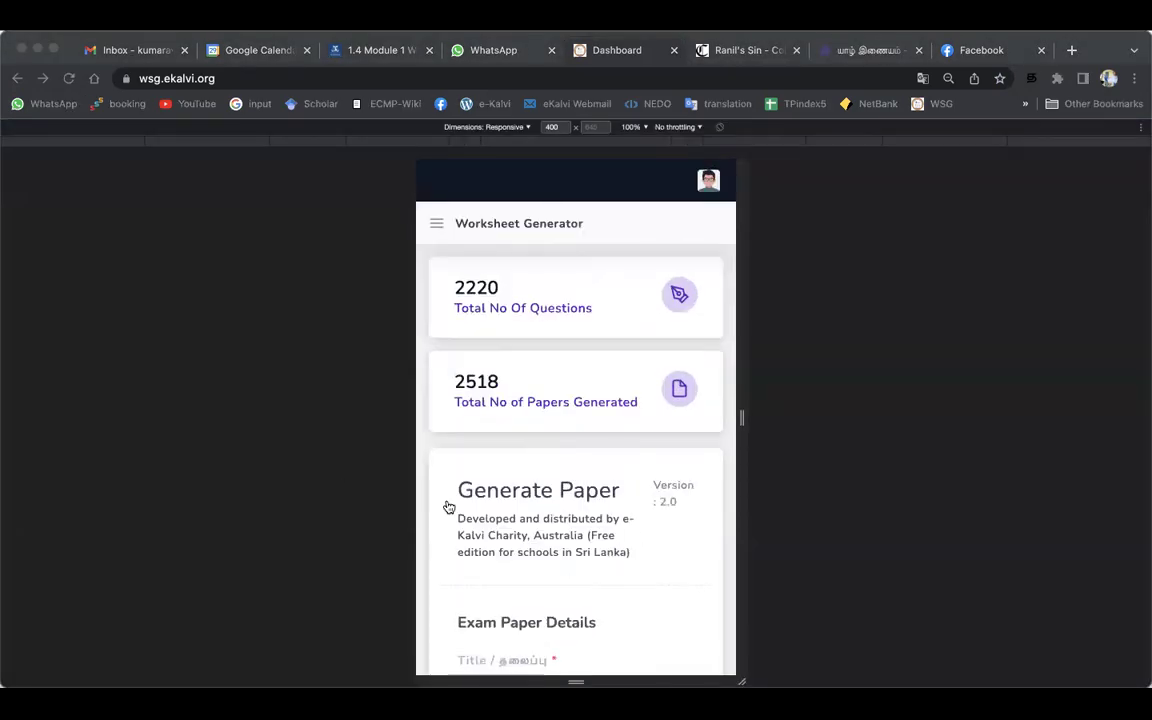
click(855, 576)
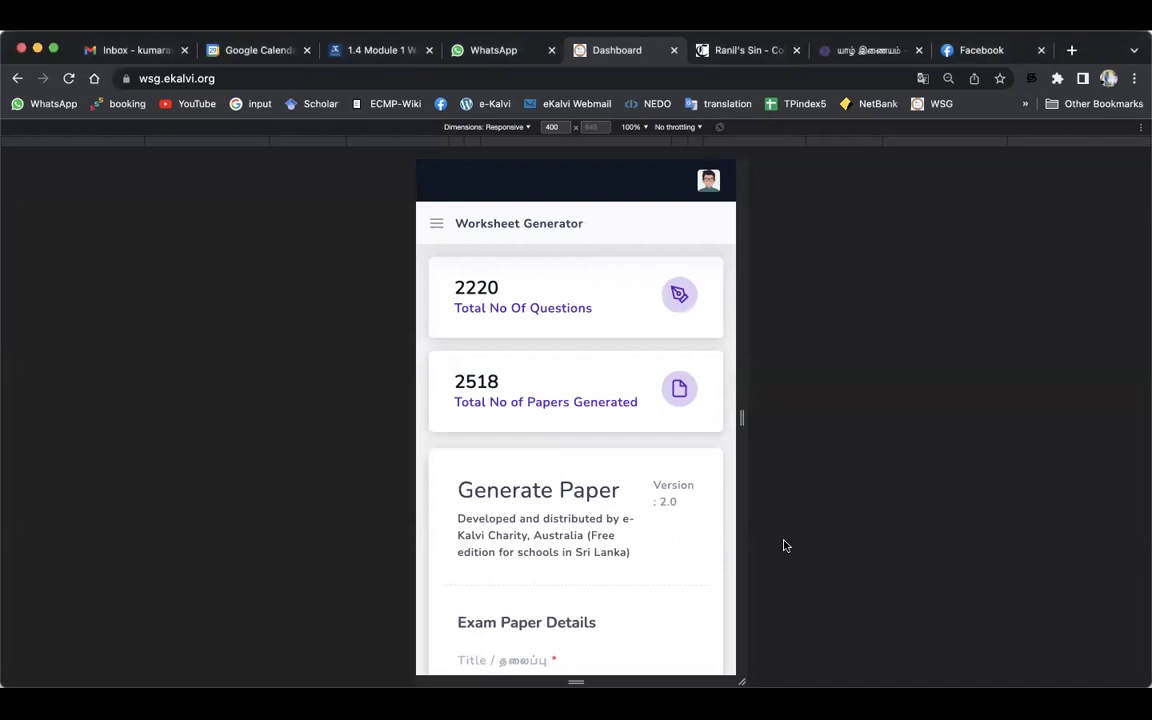
scroll(512, 527, up, 1)
scroll(512, 527, down, 5)
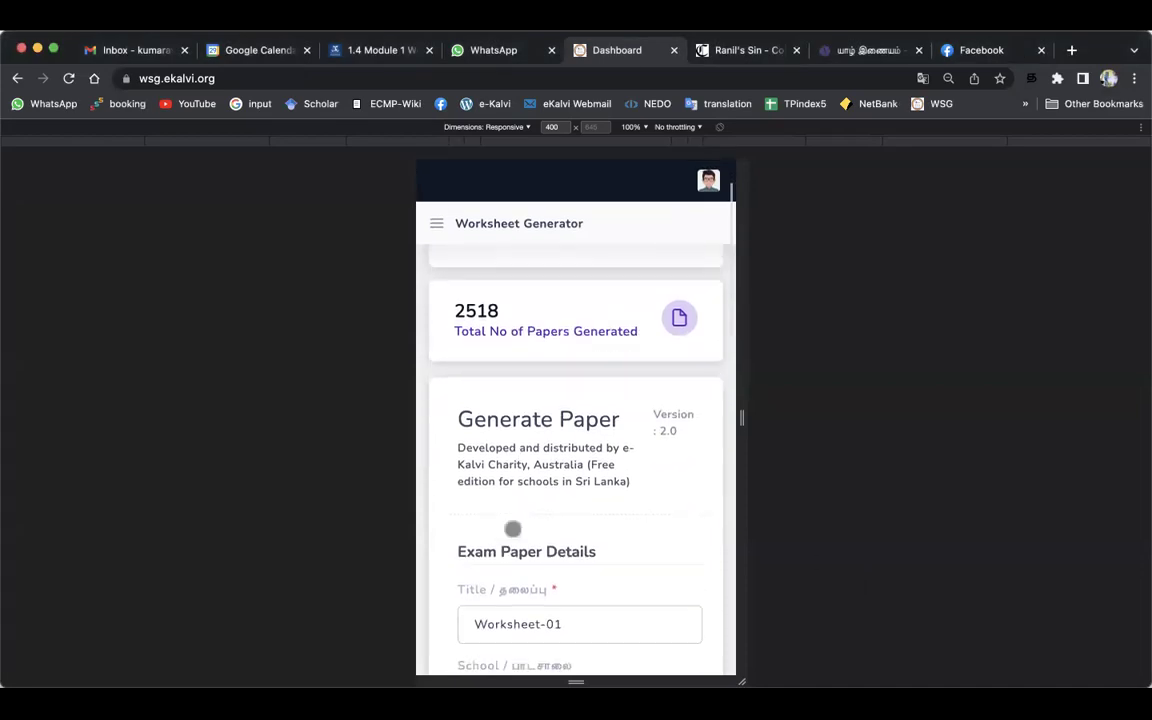
scroll(512, 527, down, 1)
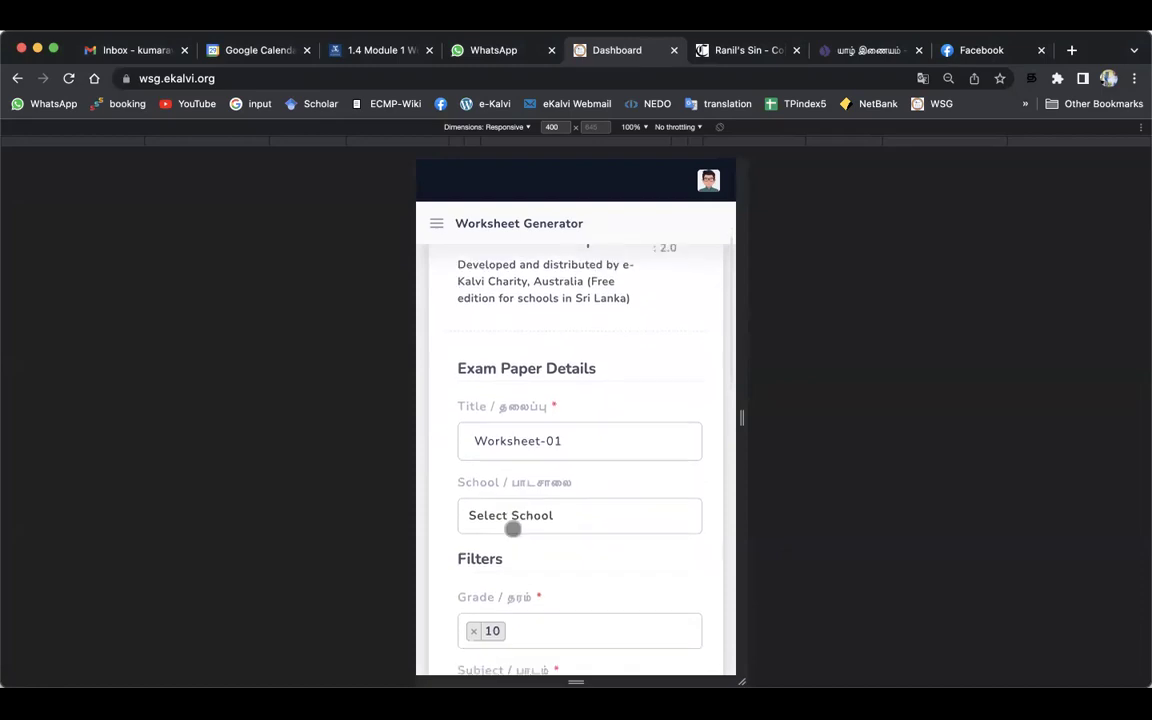
scroll(514, 527, up, 4)
scroll(563, 426, down, 4)
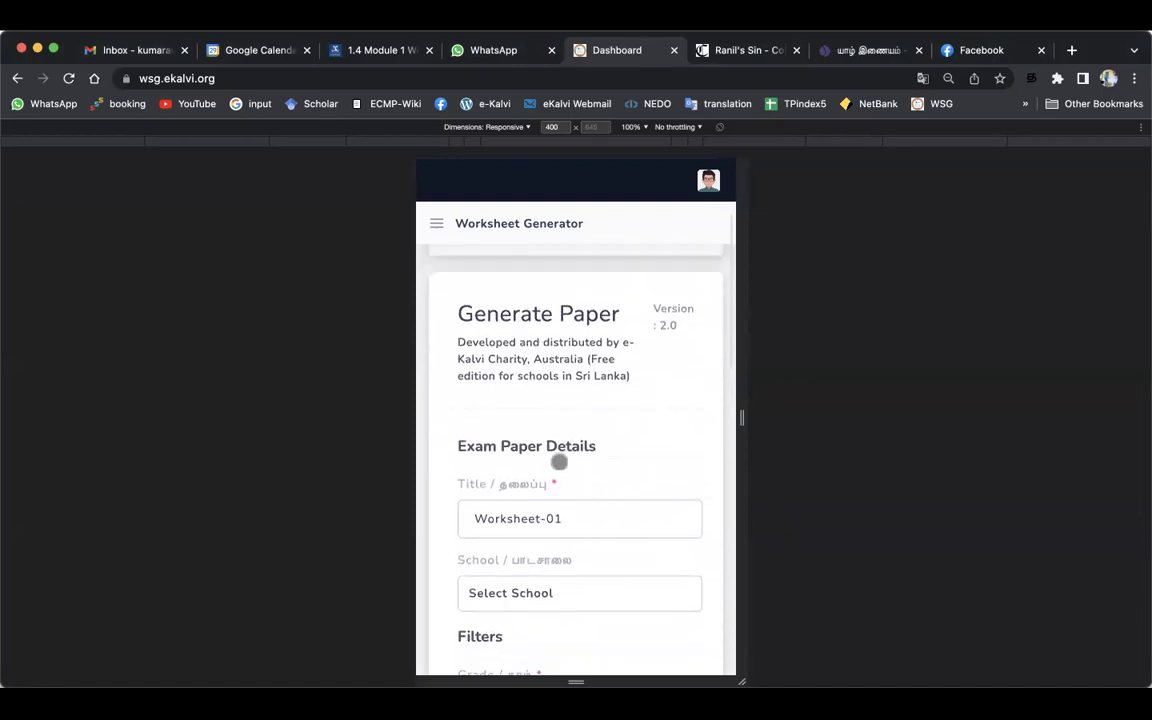
scroll(567, 439, down, 3)
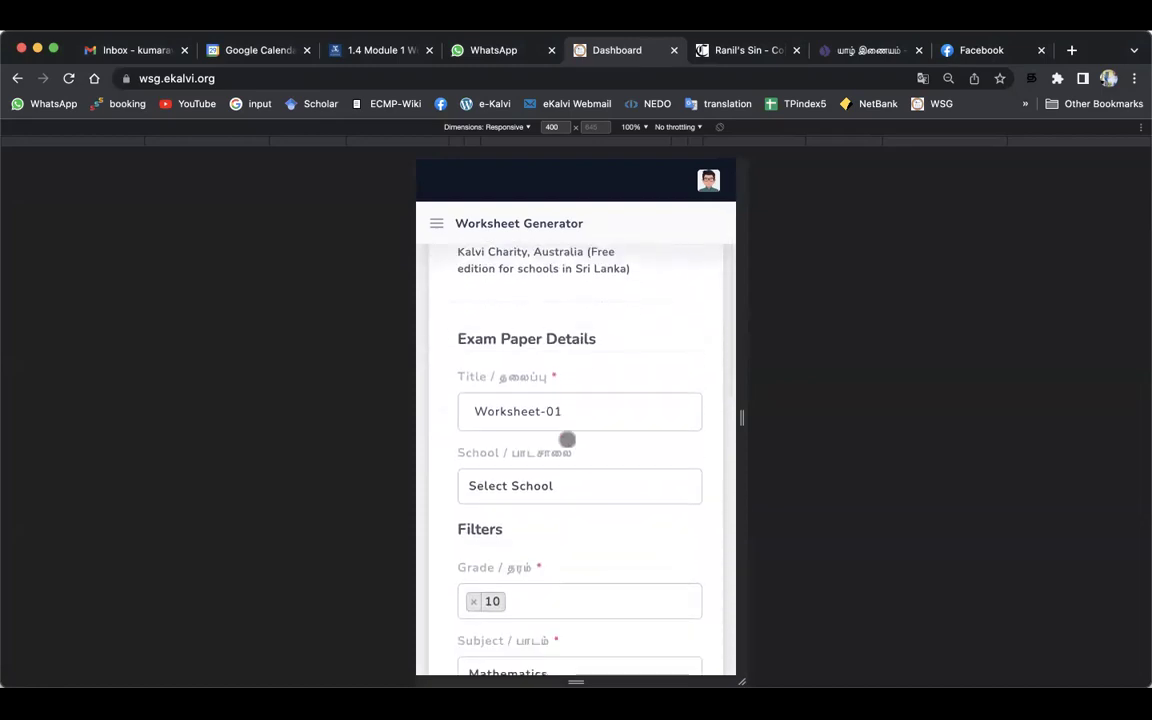
scroll(572, 430, down, 4)
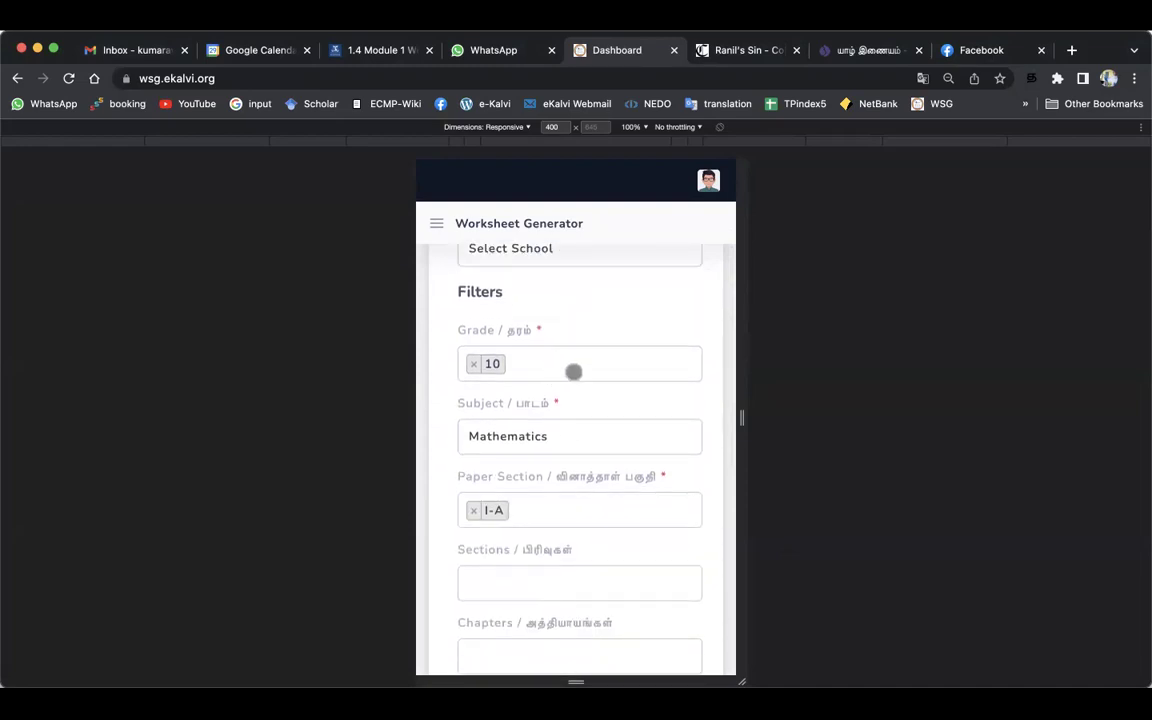
scroll(567, 380, down, 5)
scroll(570, 405, down, 9)
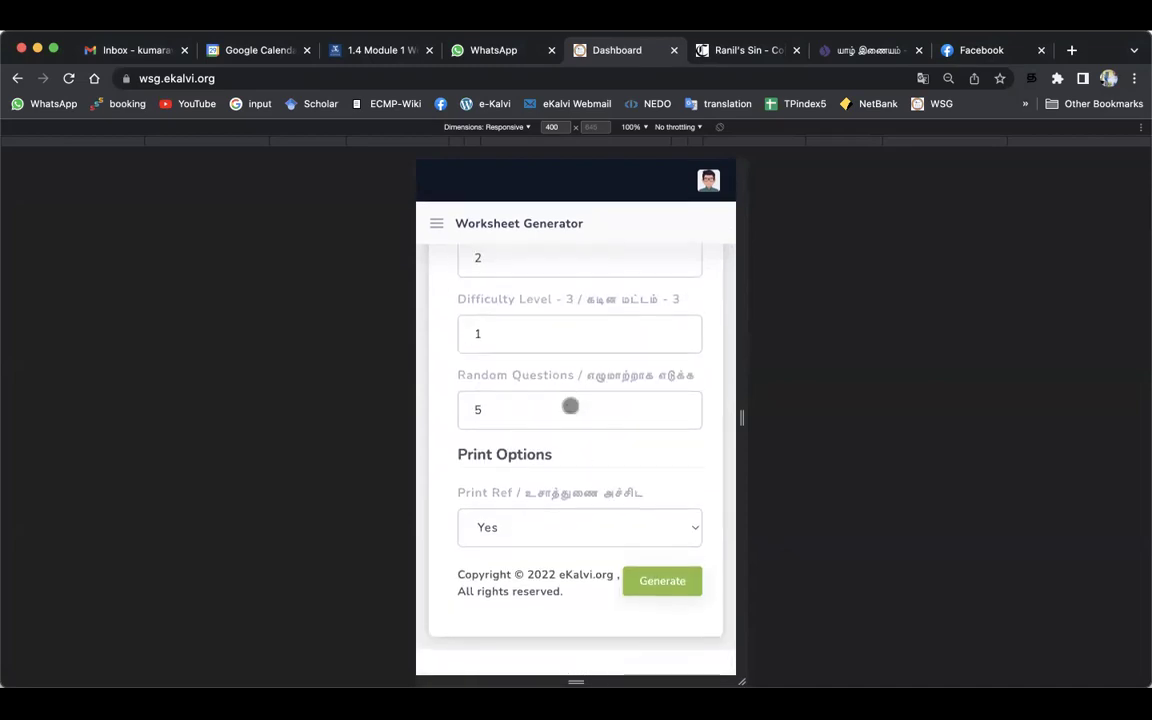
Step: Return the dashboard to the desktop layout and review the Generate Paper form
key(super+alt+i)
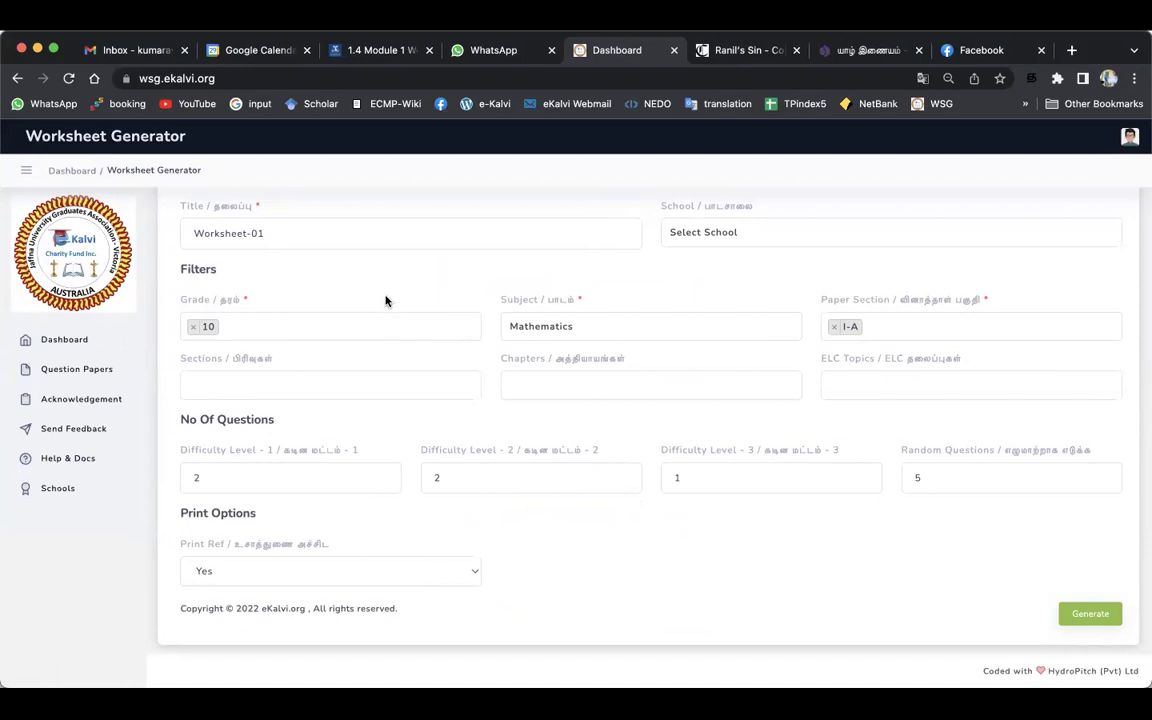
scroll(386, 300, up, 4)
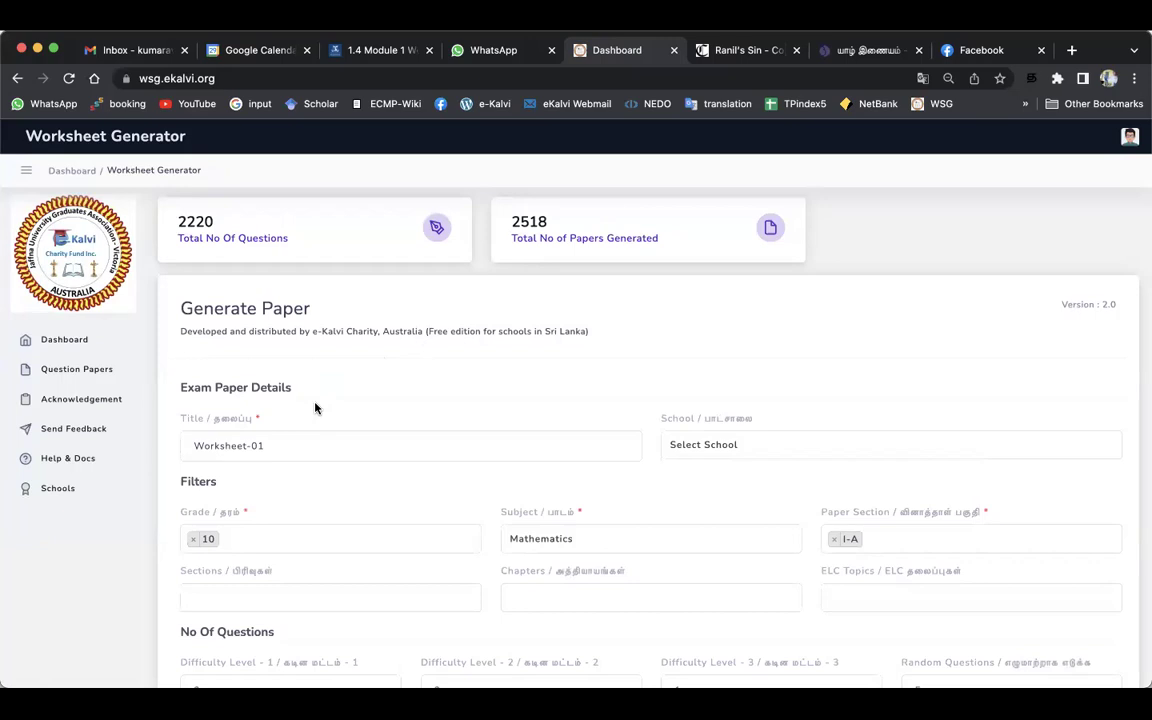
scroll(315, 404, down, 2)
scroll(315, 404, down, 1)
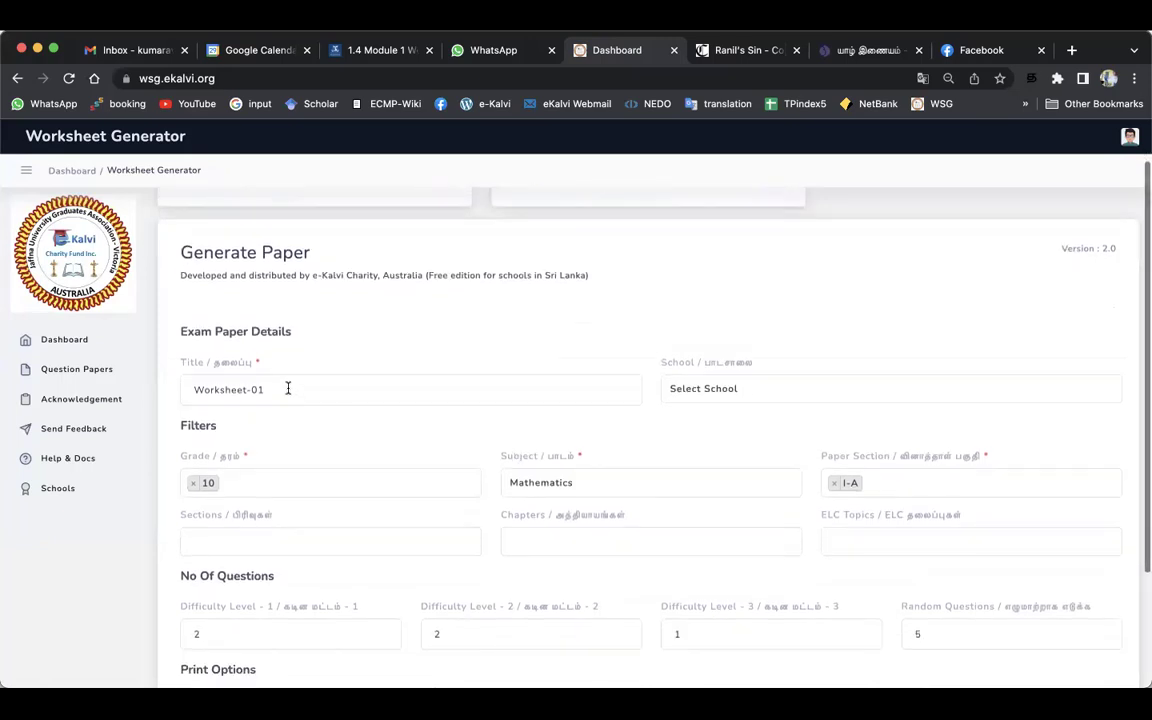
Step: Replace the exam paper title with Math_Gr11_WS-01
click(216, 386)
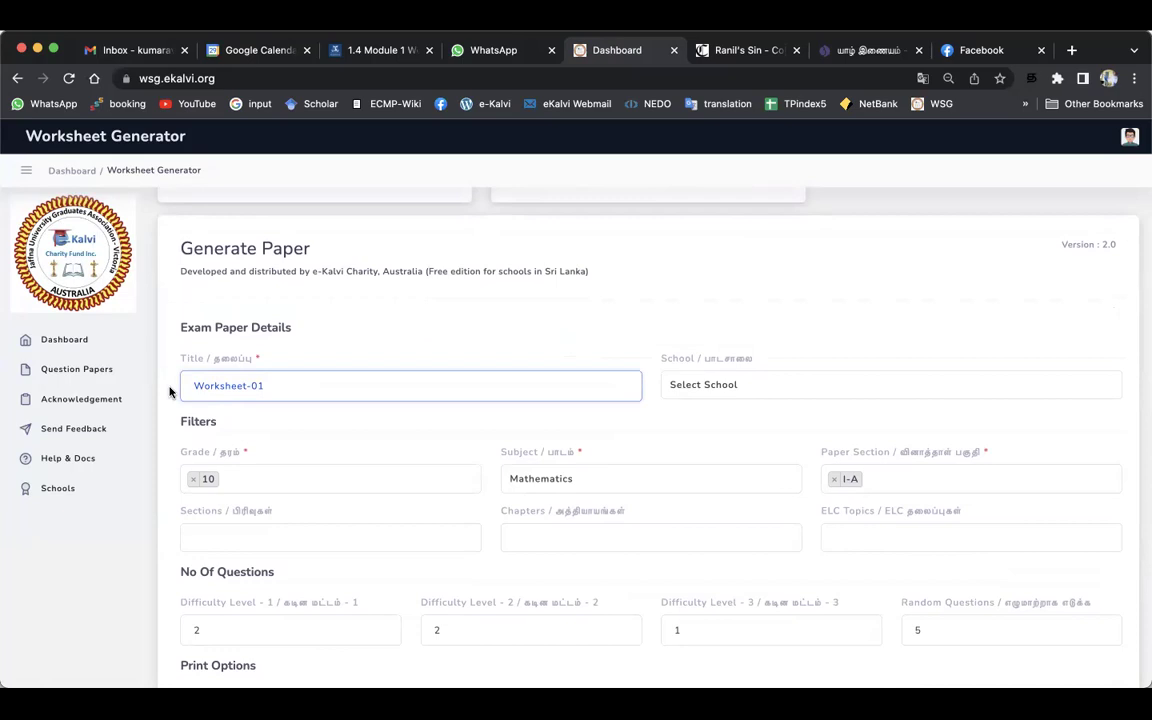
key(super+a)
text(M)
key(BackSpace)
key(BackSpace)
text(Gr11_WS)
text(01)
click(264, 387)
text(-)
click(267, 387)
key(BackSpace)
key(Right)
text(-)
scroll(320, 424, up, 2)
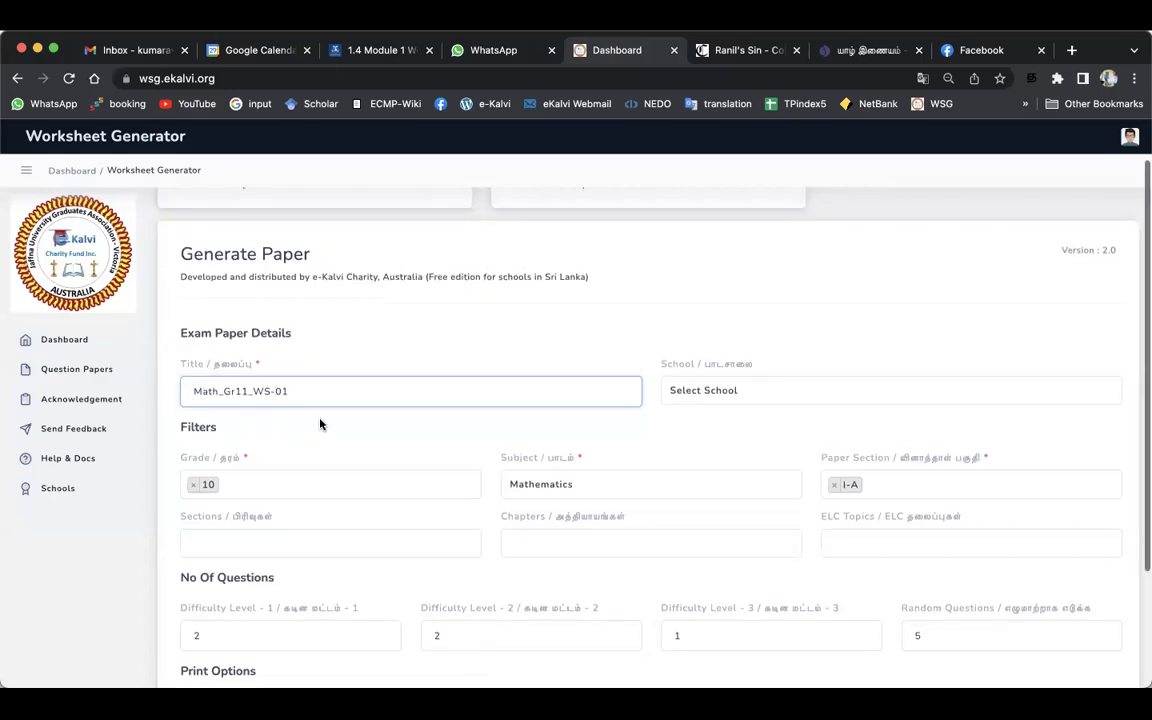
scroll(440, 420, down, 2)
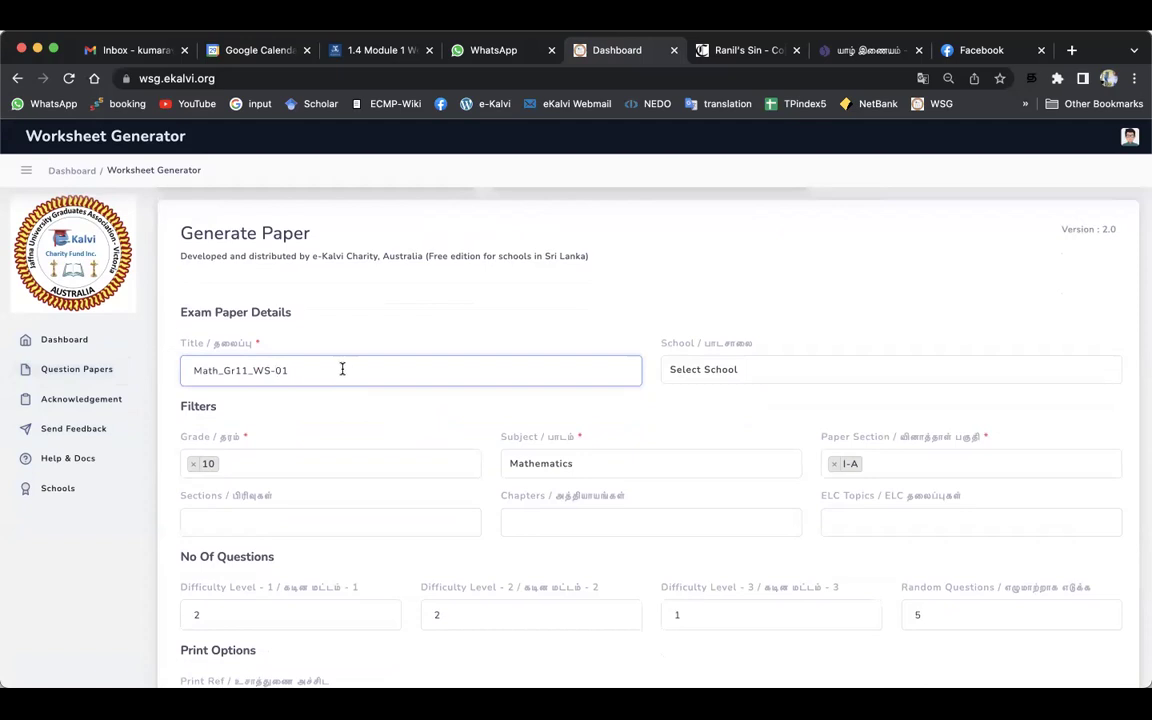
click(682, 411)
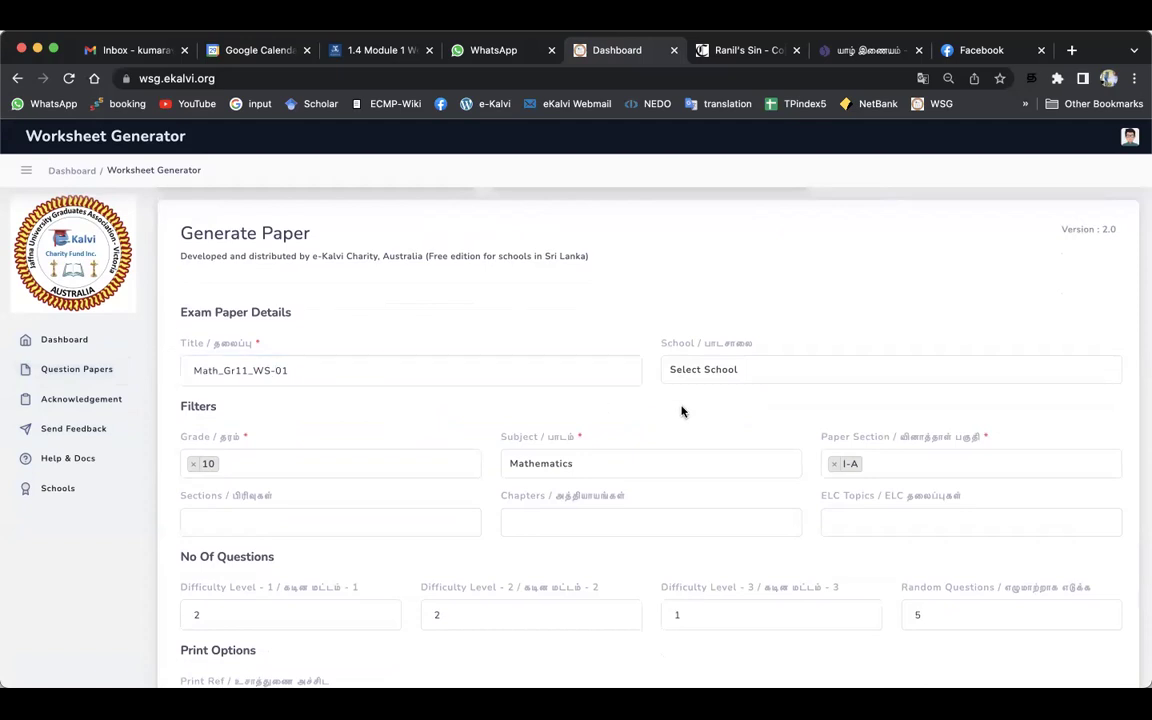
Step: Search the school list for "madhu" and select the first Mn/Thadchanamarutha Madhu M. V entry as the paper's school
click(770, 372)
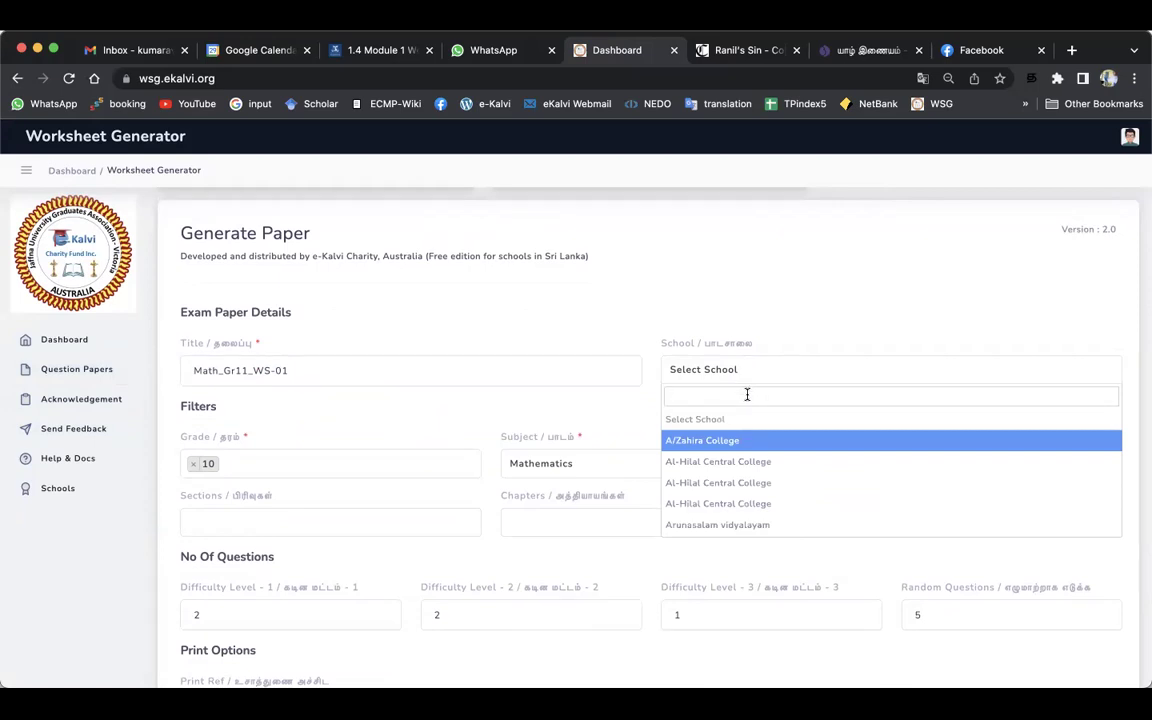
text(ma)
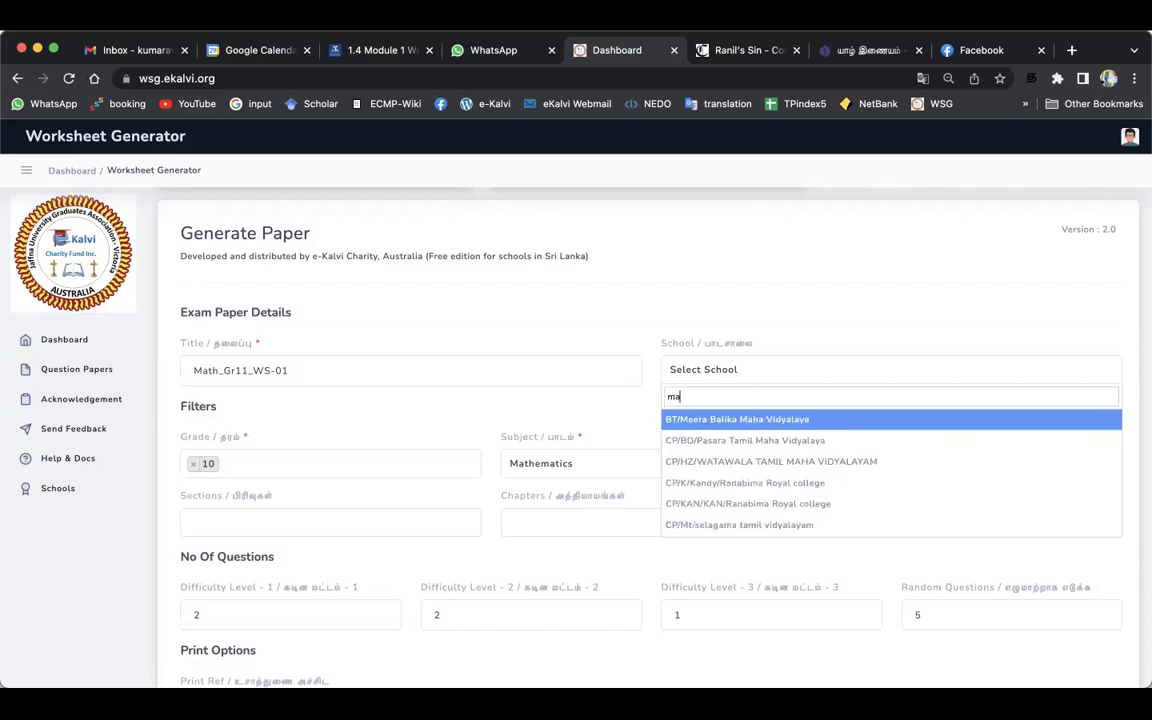
text(dhu)
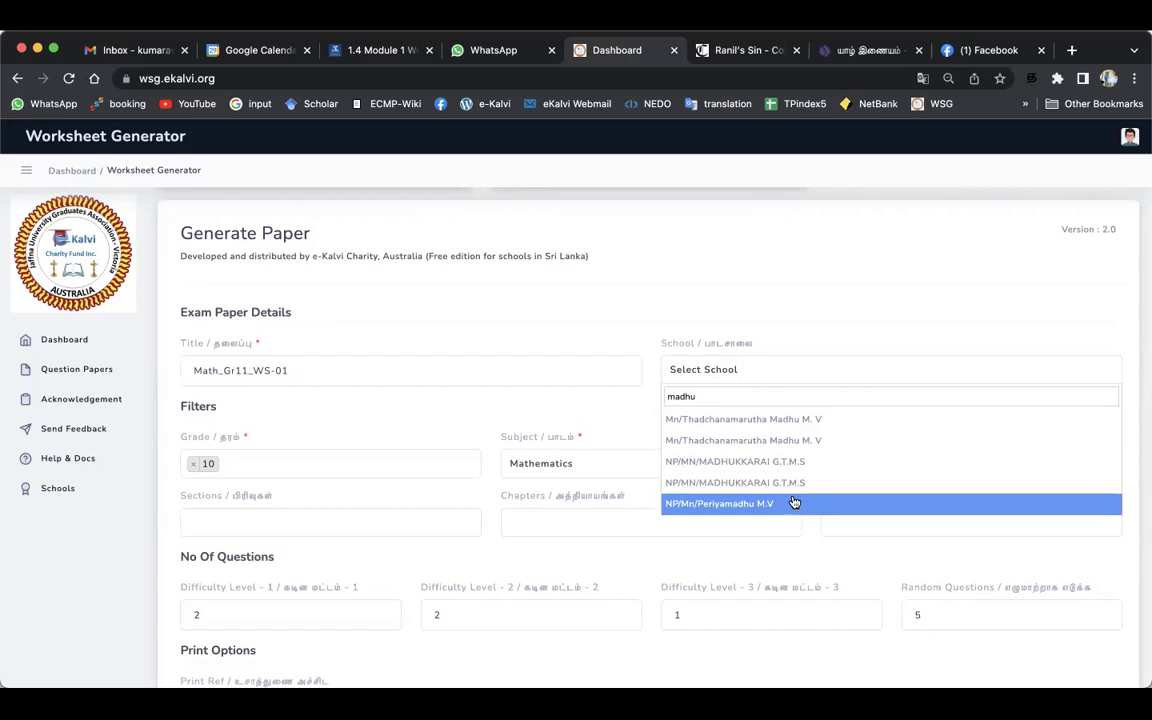
click(790, 421)
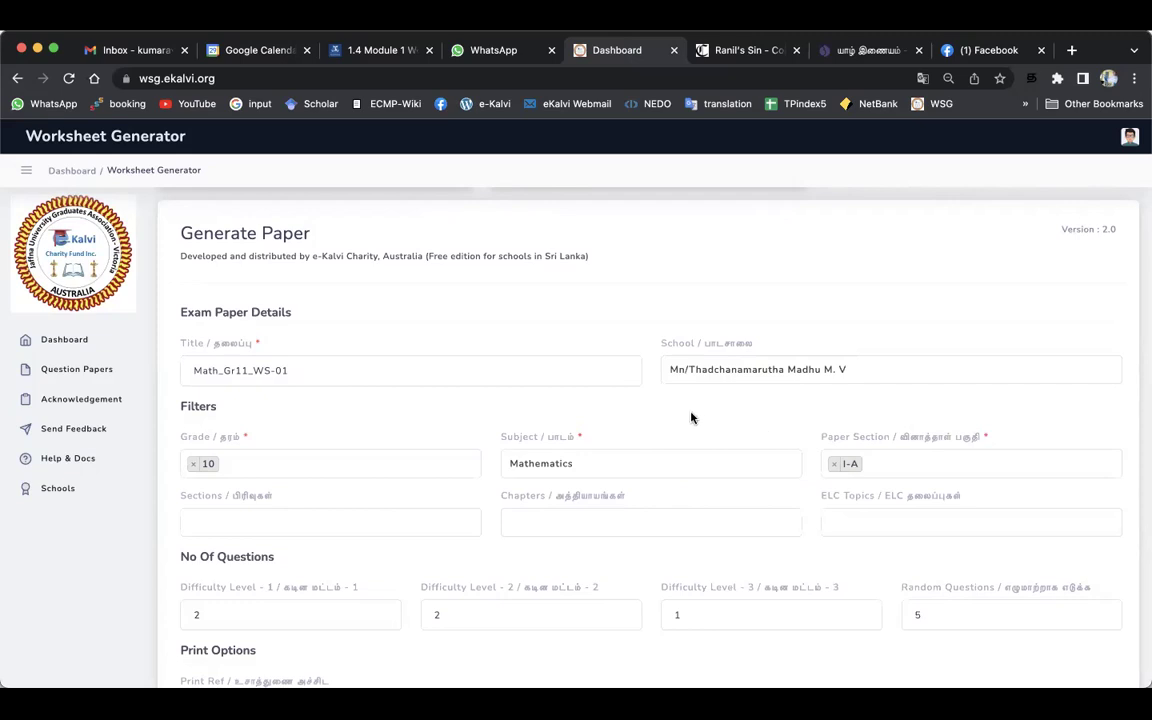
scroll(697, 418, down, 3)
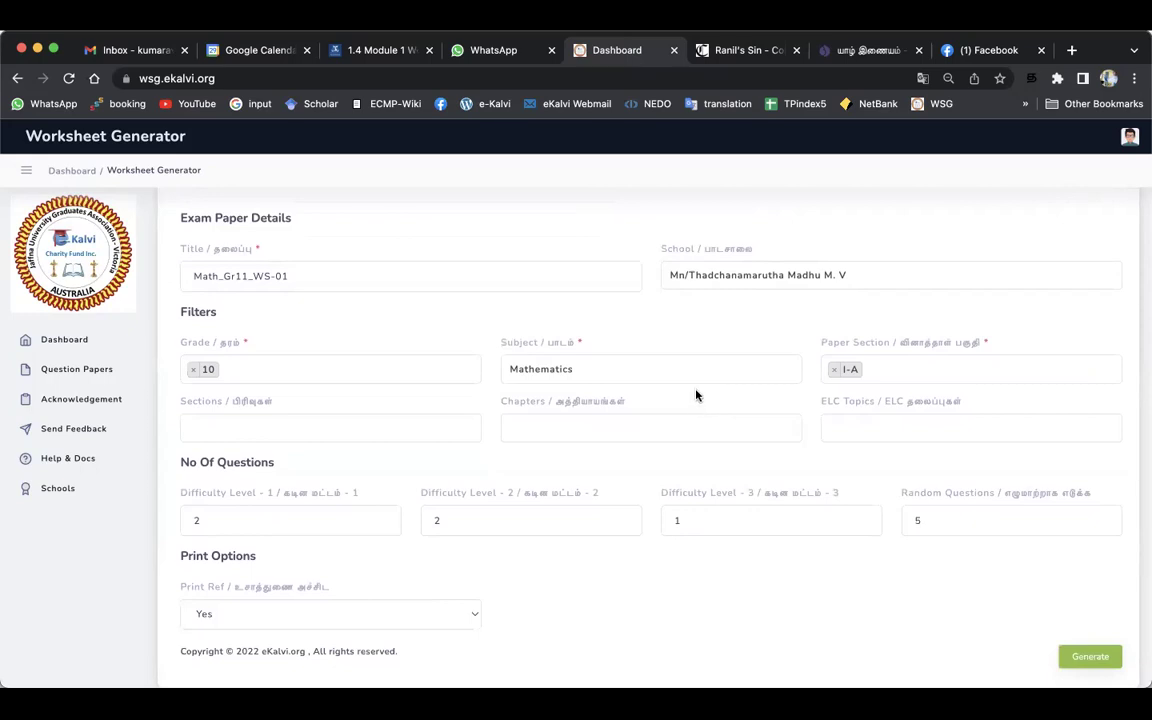
click(249, 370)
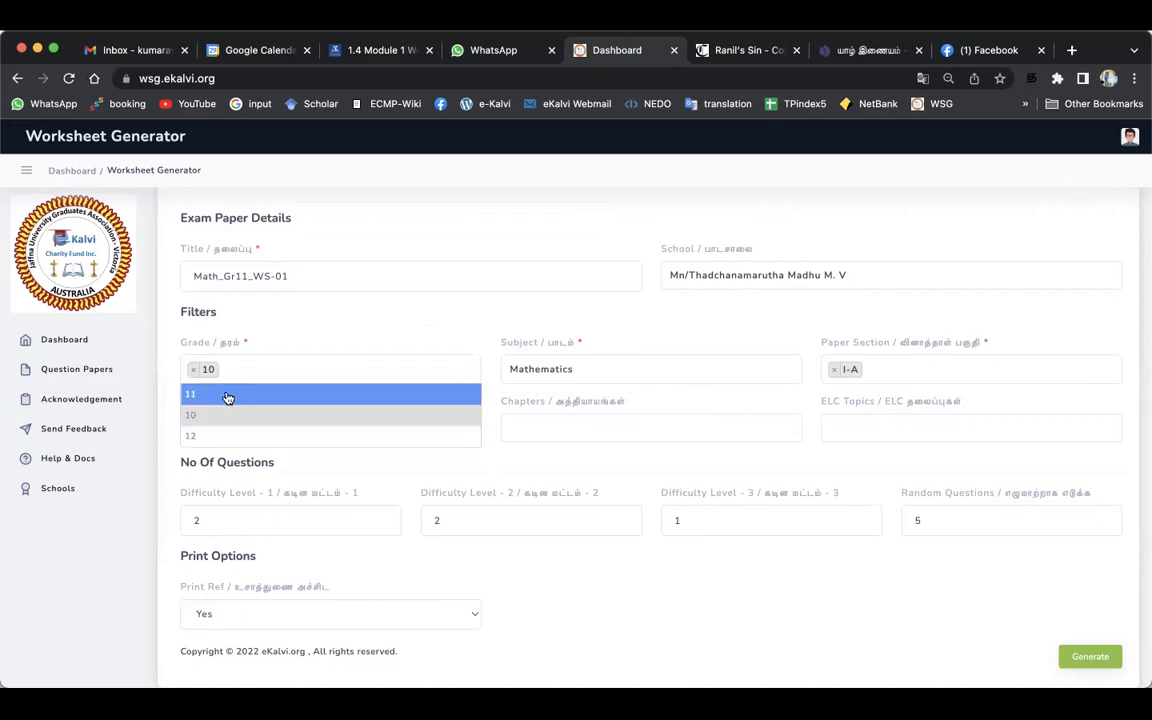
click(226, 398)
click(228, 370)
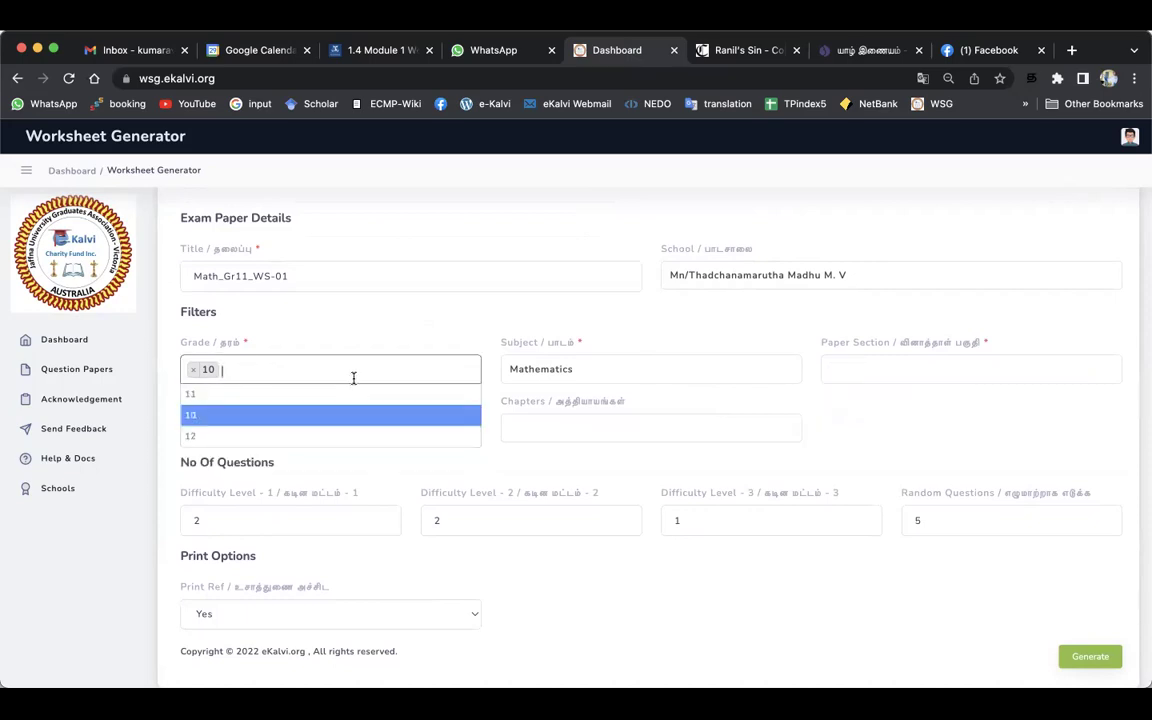
click(390, 338)
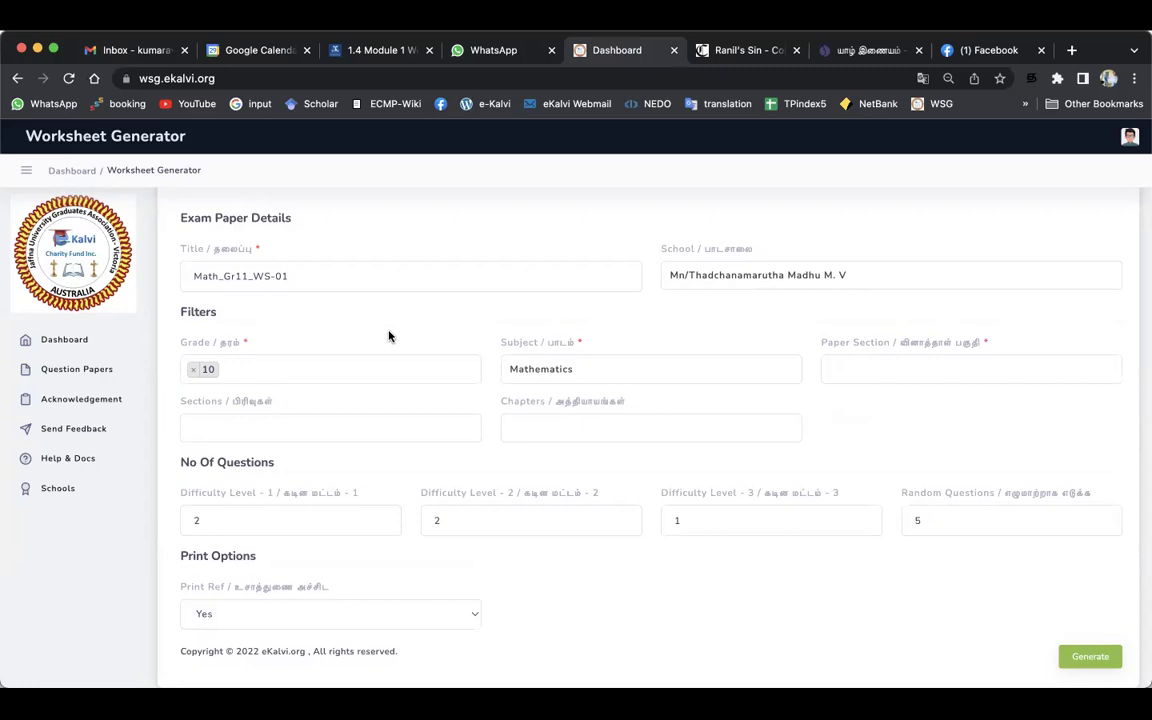
click(288, 366)
click(489, 441)
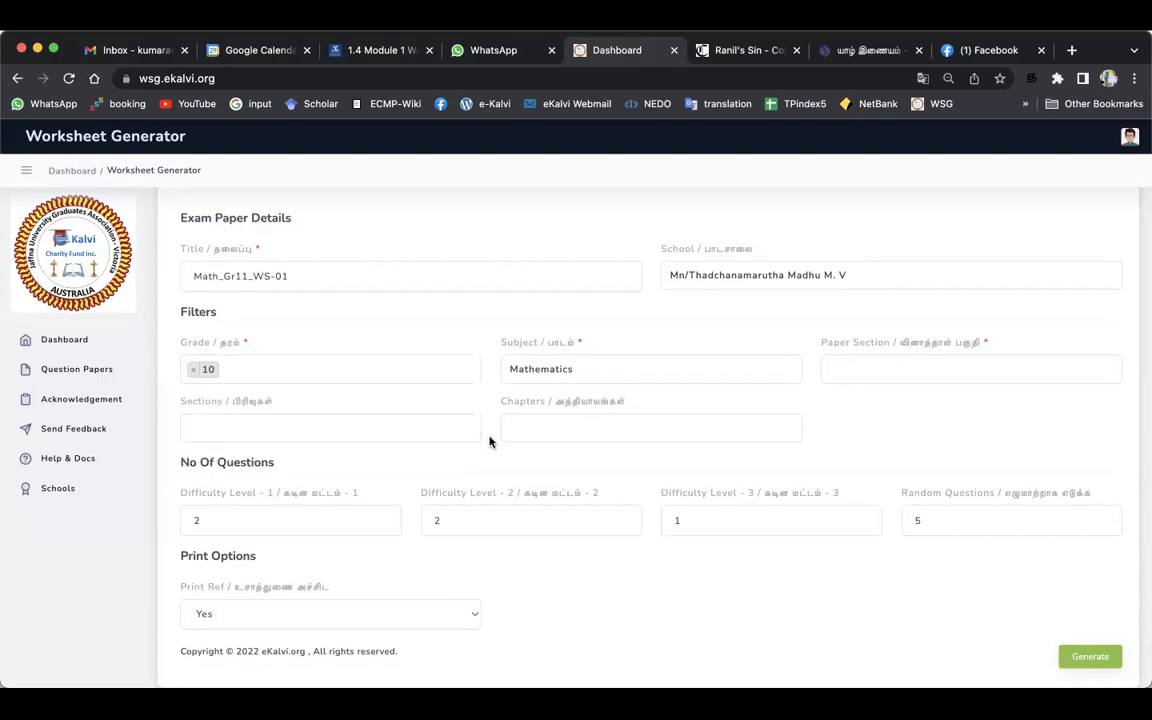
Step: Add 11 to the grade filter, remove 10 from it, and choose Mathematics as the subject
click(233, 370)
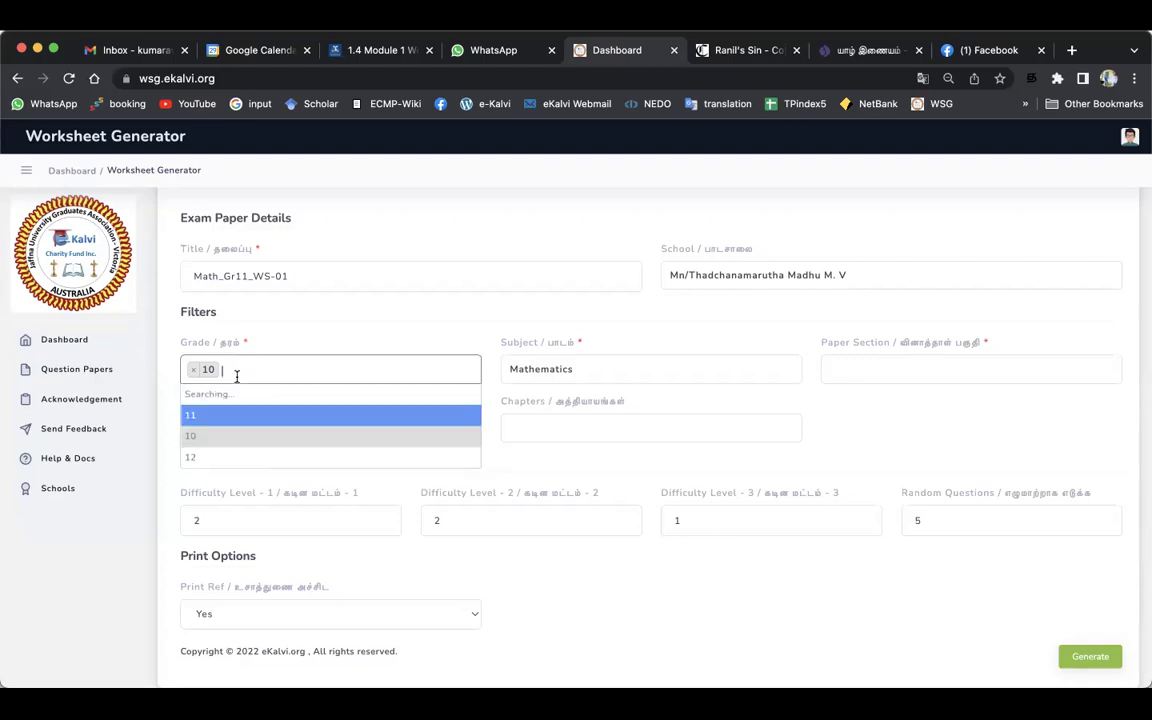
click(224, 393)
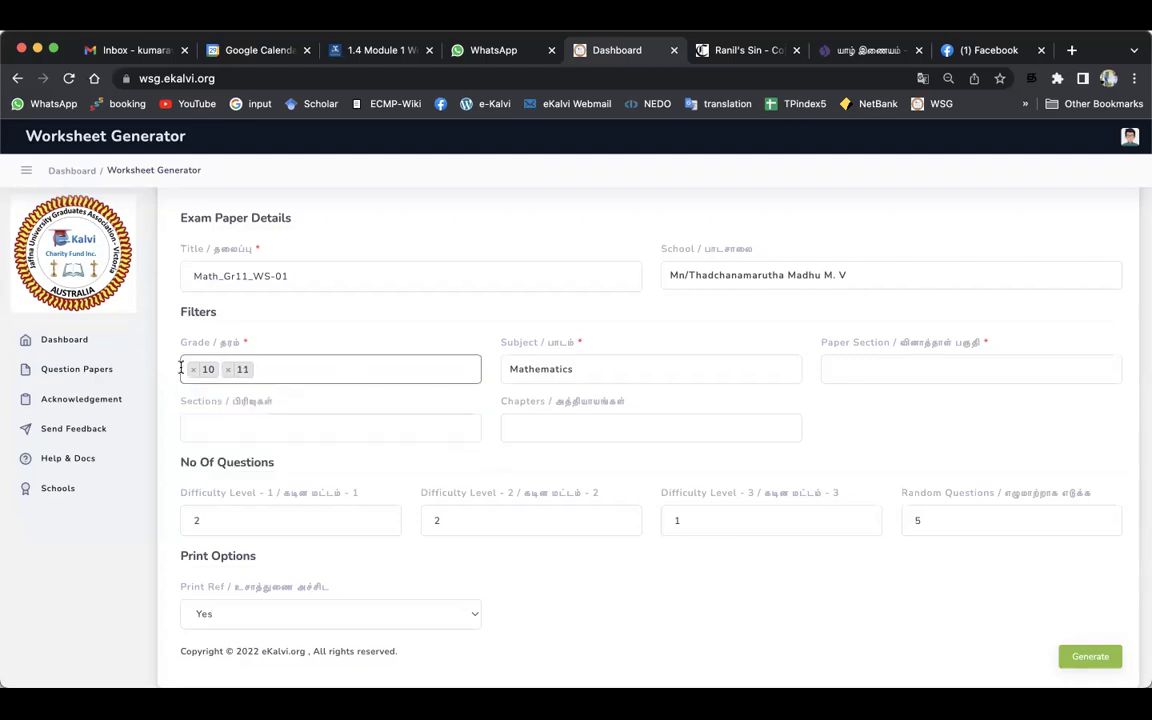
click(194, 370)
click(330, 337)
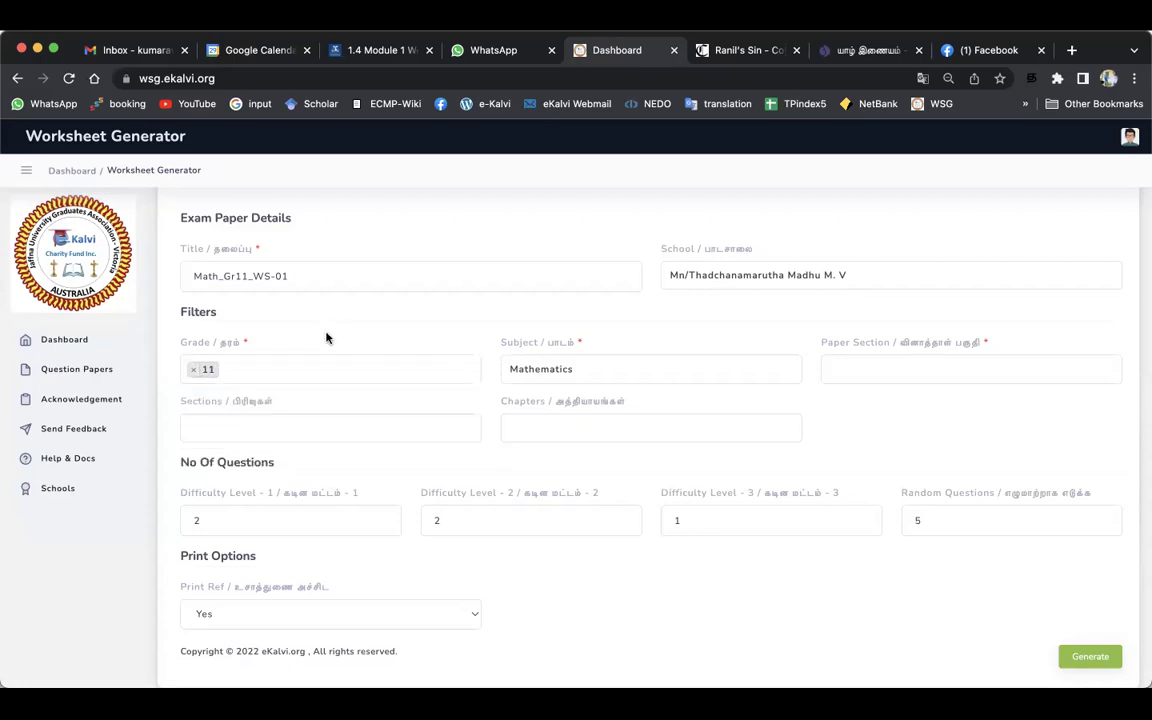
click(624, 374)
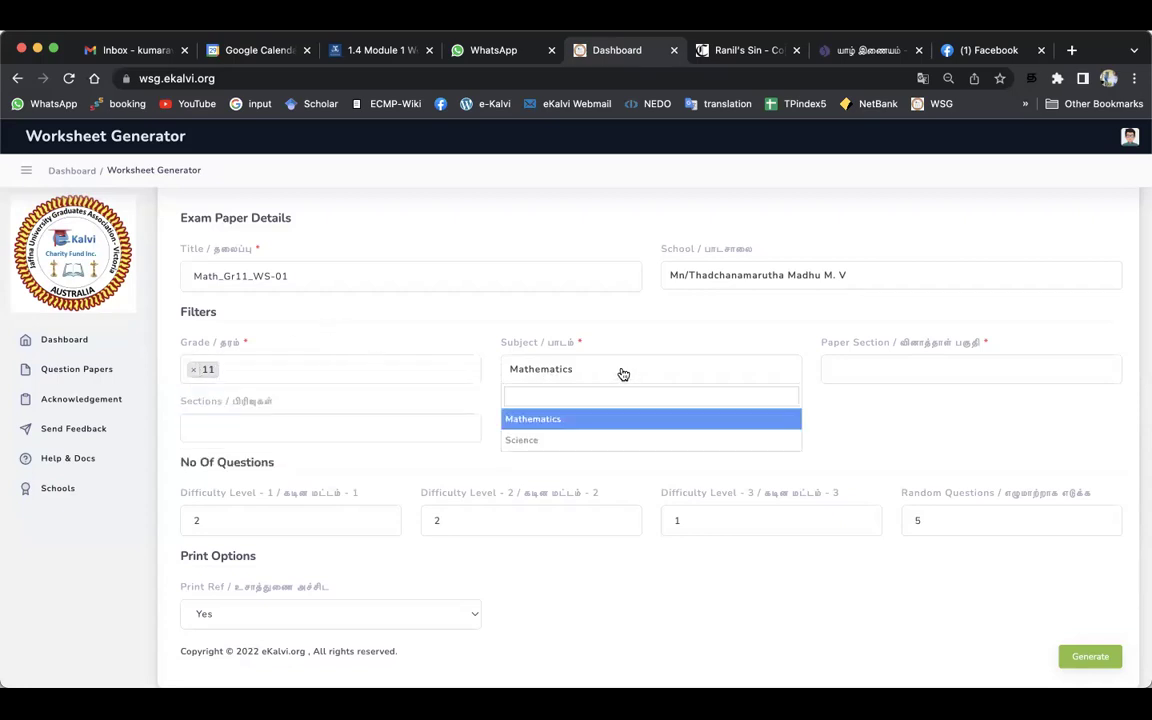
click(587, 422)
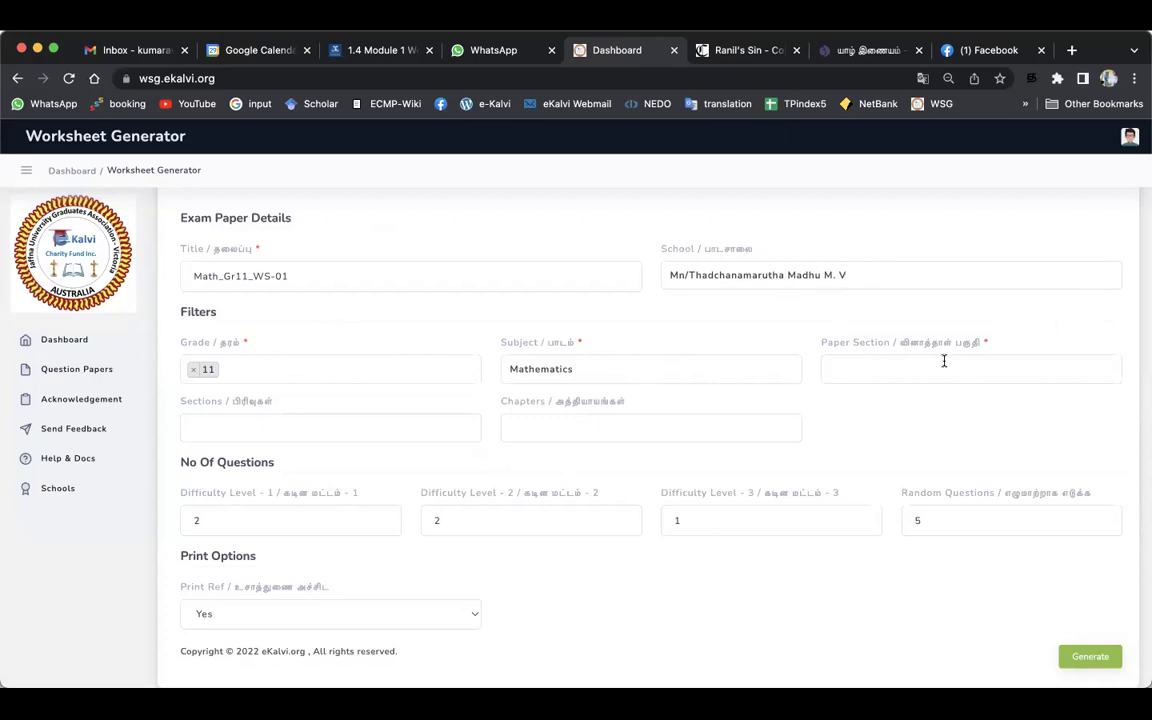
Step: Add paper sections I-A, I-B and II to the worksheet's filters
click(864, 370)
click(853, 396)
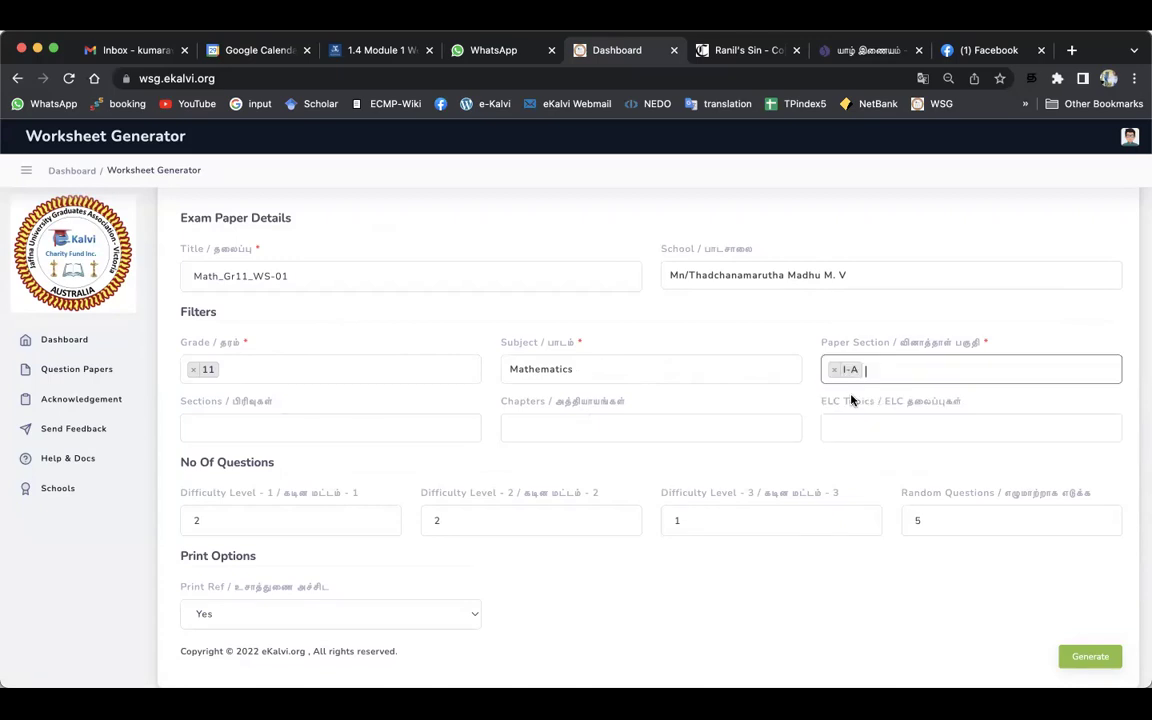
click(901, 368)
click(869, 418)
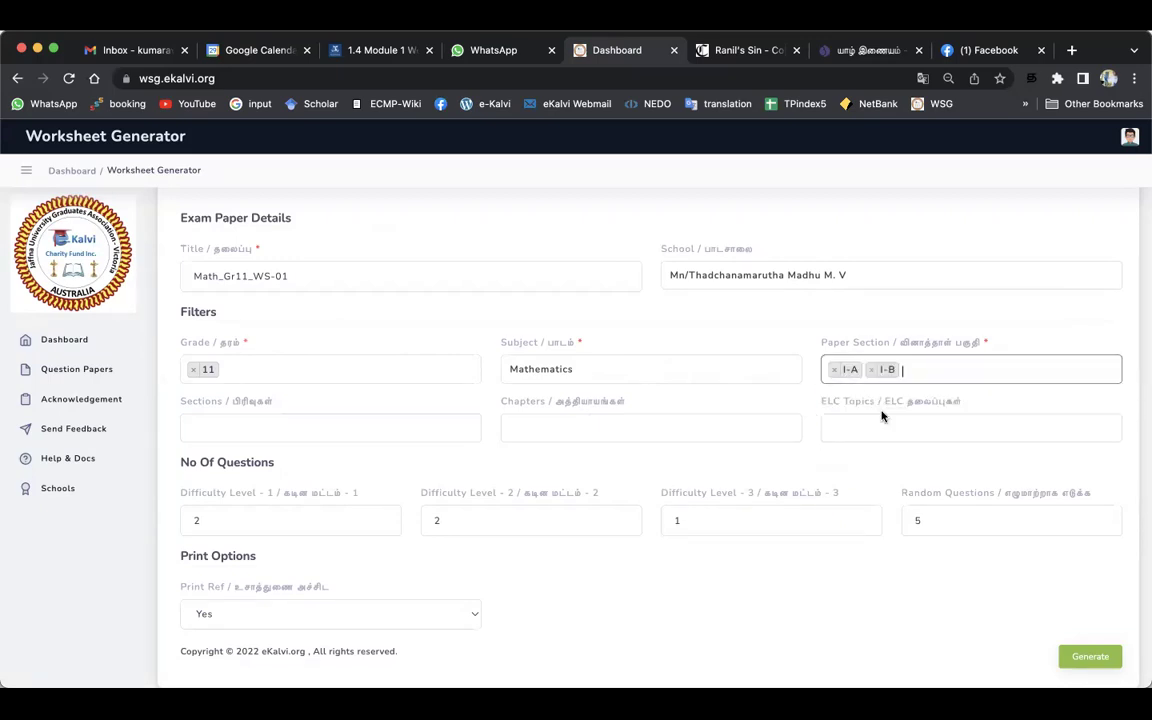
click(930, 370)
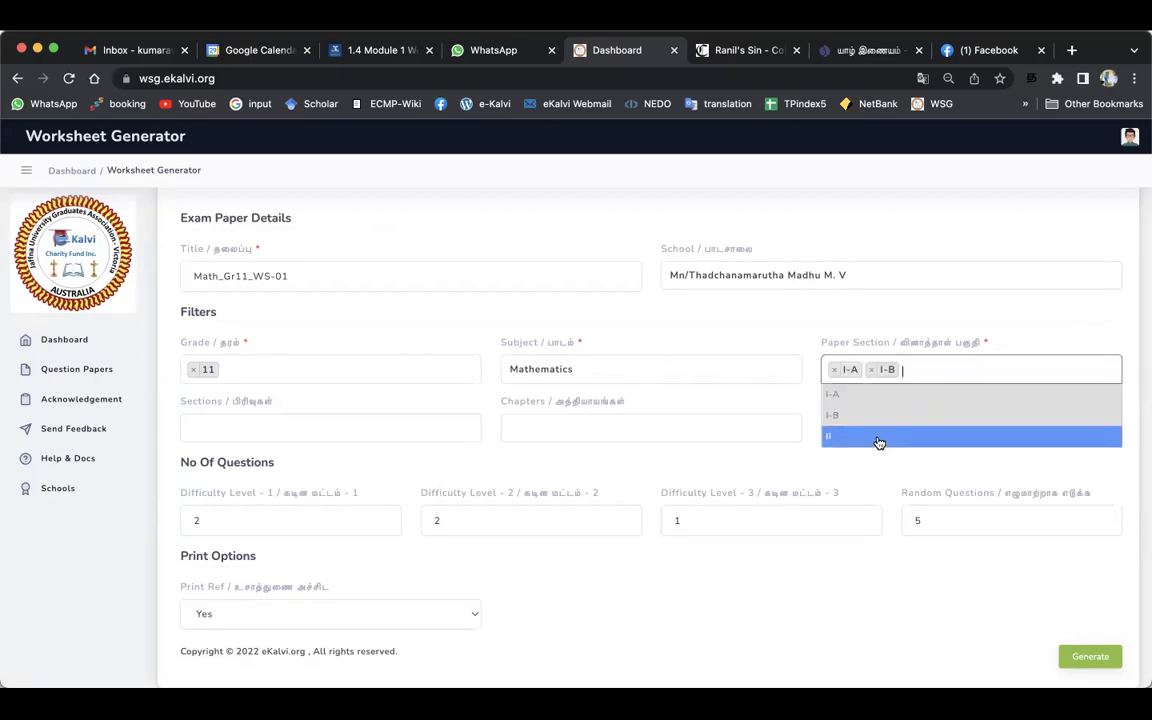
click(879, 438)
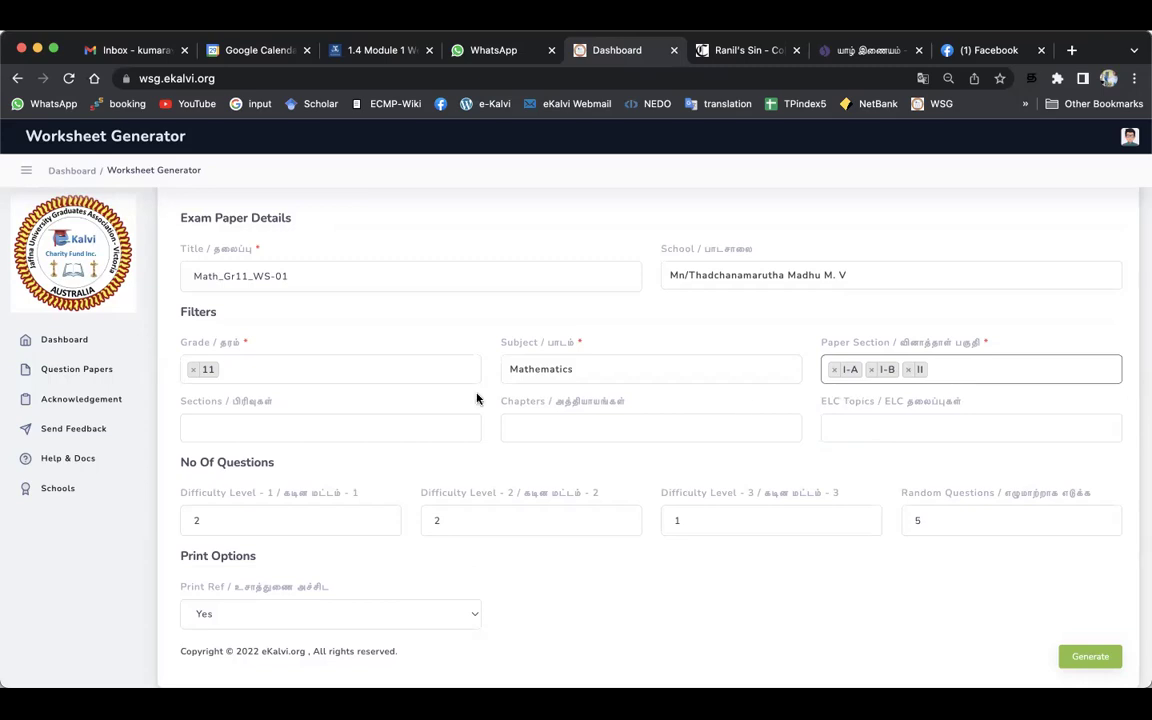
Step: Review the options offered in the Sections filter without choosing any
scroll(405, 404, down, 2)
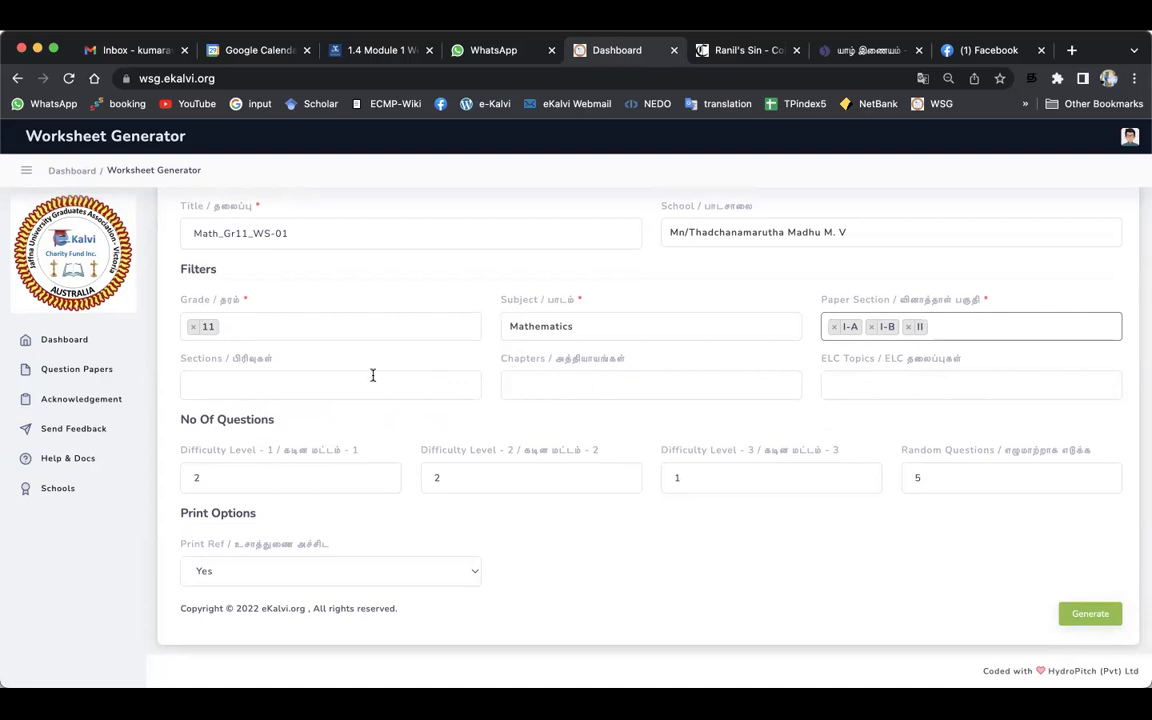
click(321, 381)
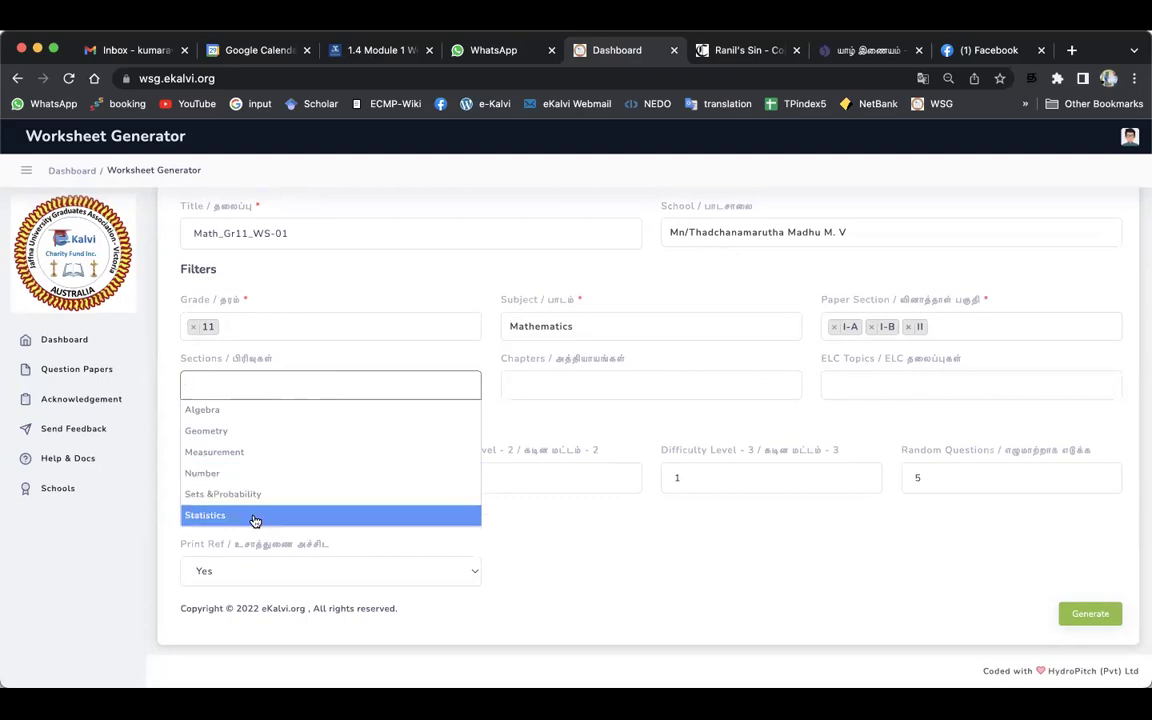
click(437, 360)
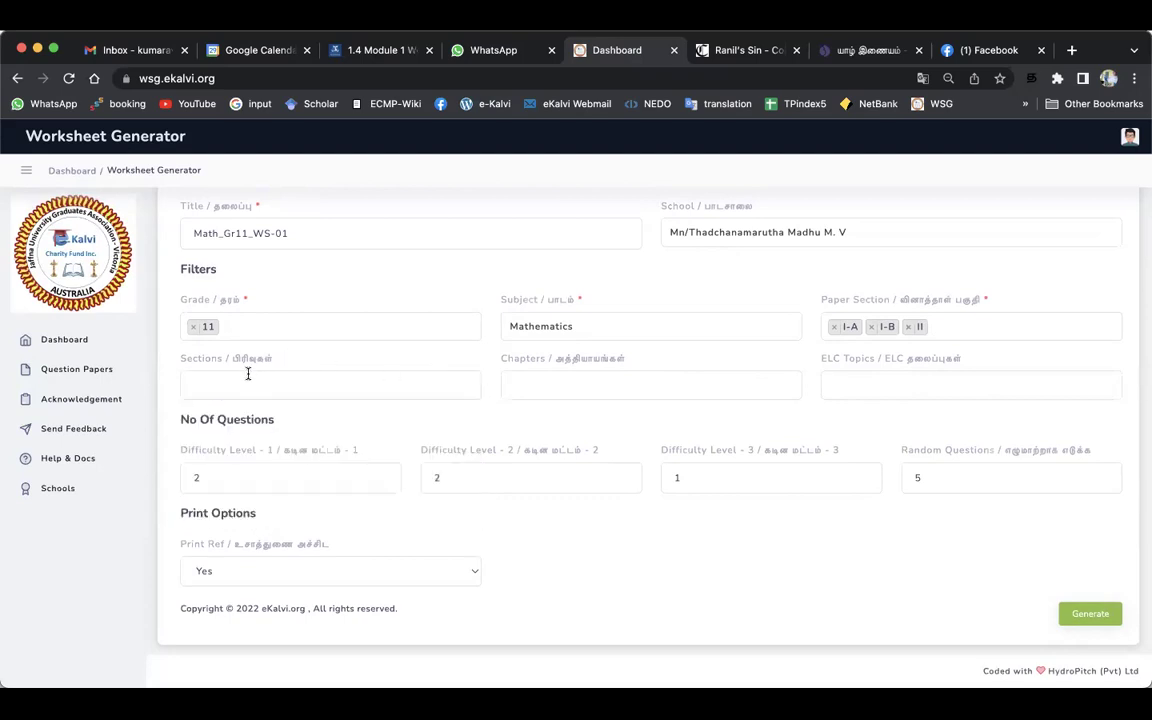
Step: Add chapters 11.01 எண்கள், 11.02 சுட்டிகளும் மடக்கைகளும்-I and 11.03 சுட்டிகளும் மடக்கைகளும்-II to the Chapters filter
scroll(247, 372, up, 5)
scroll(80, 360, down, 5)
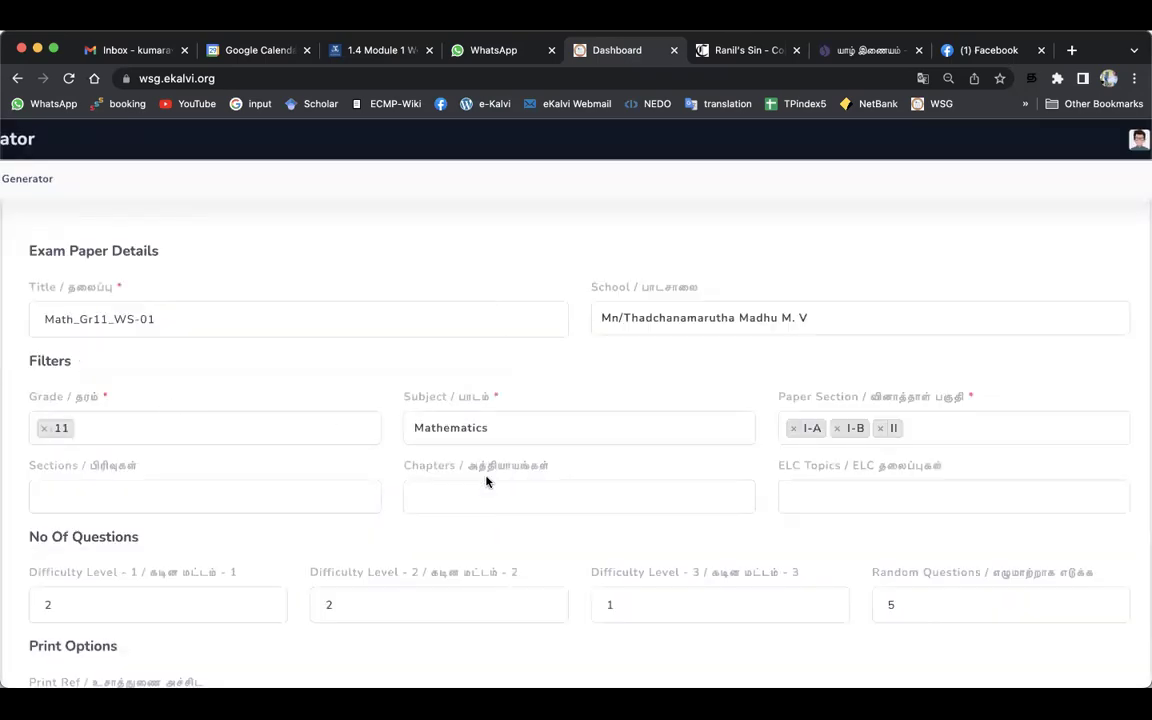
scroll(518, 483, down, 2)
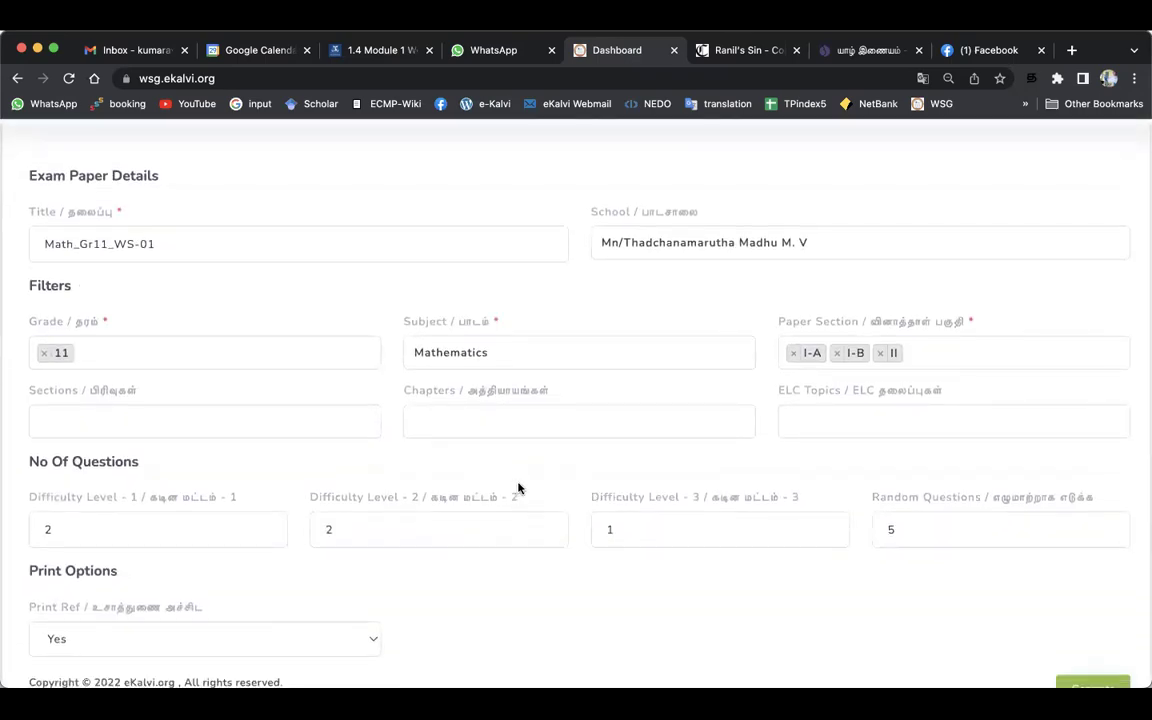
scroll(517, 488, left, 3)
click(558, 418)
scroll(558, 414, right, 1)
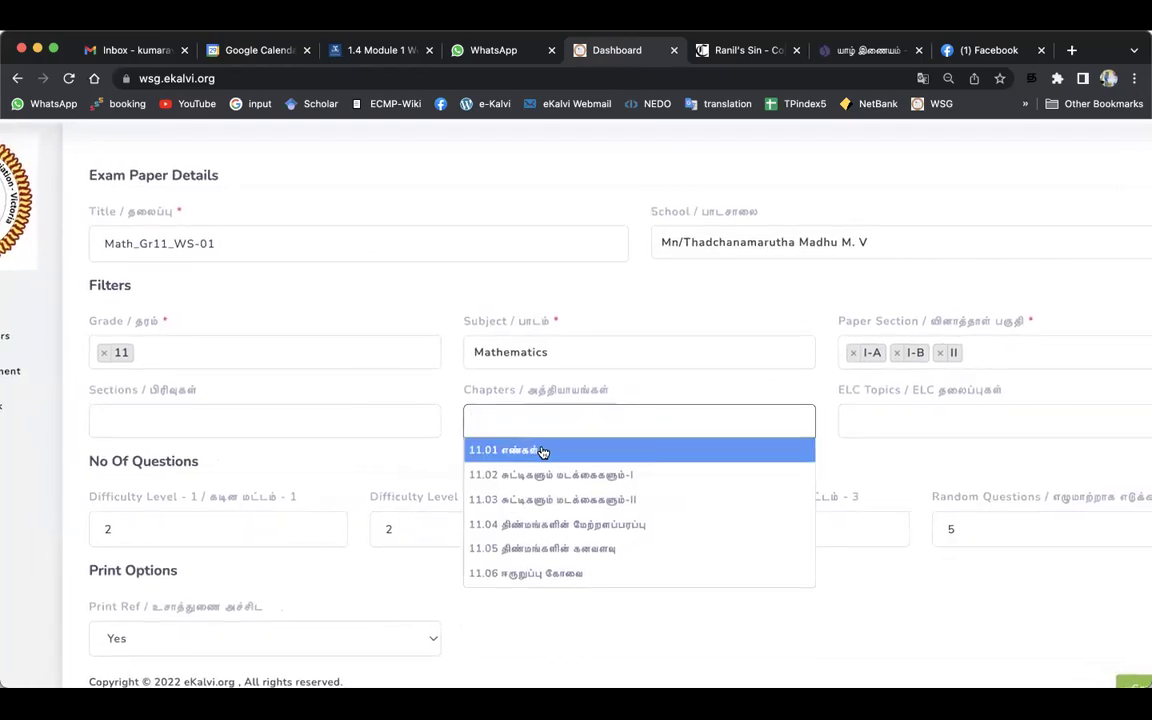
scroll(540, 452, left, 1)
scroll(540, 455, left, 1)
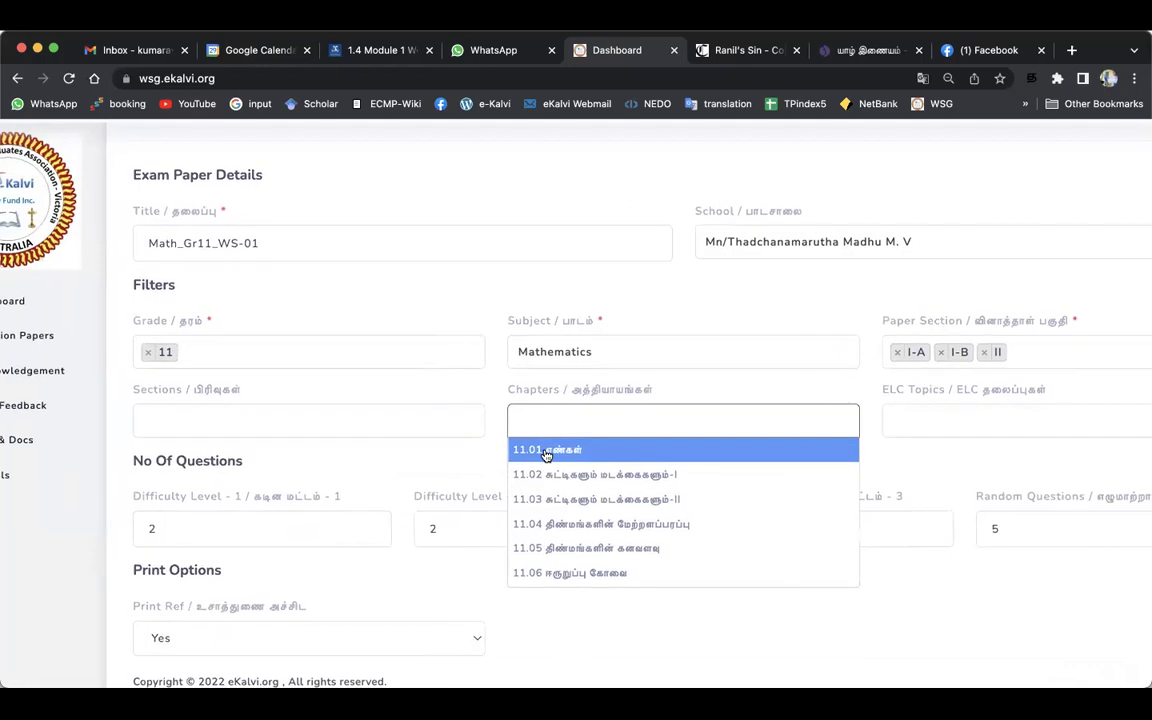
scroll(572, 492, down, 1)
scroll(570, 492, up, 2)
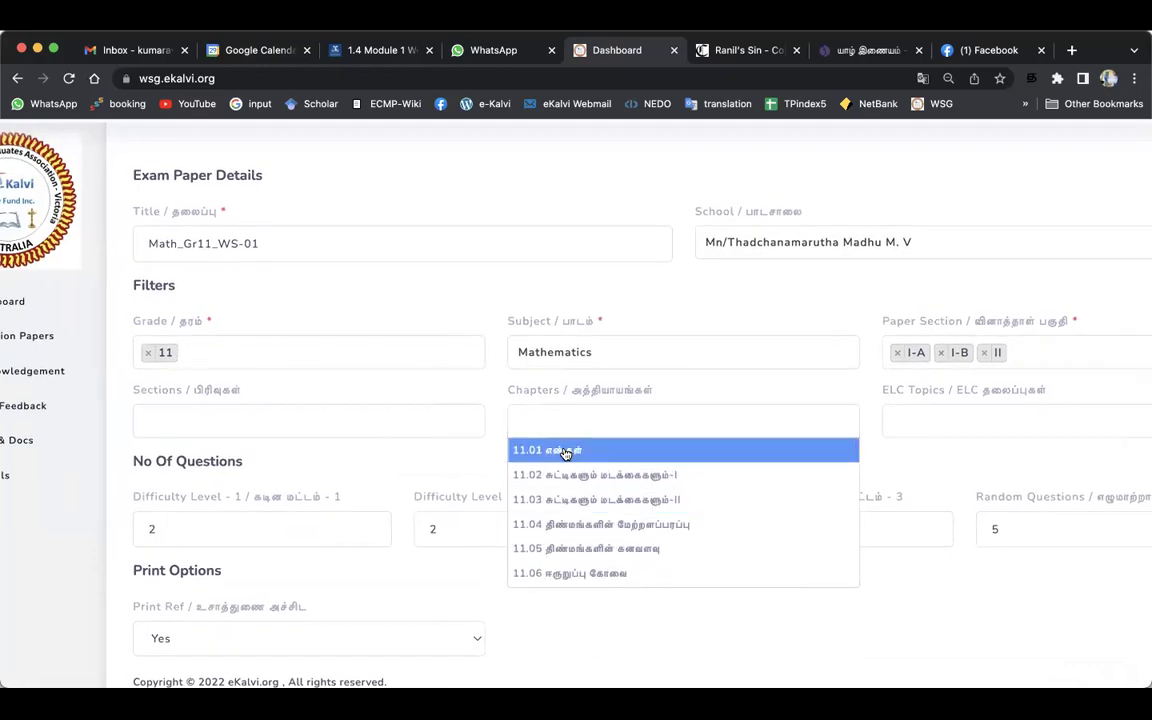
click(566, 451)
click(659, 413)
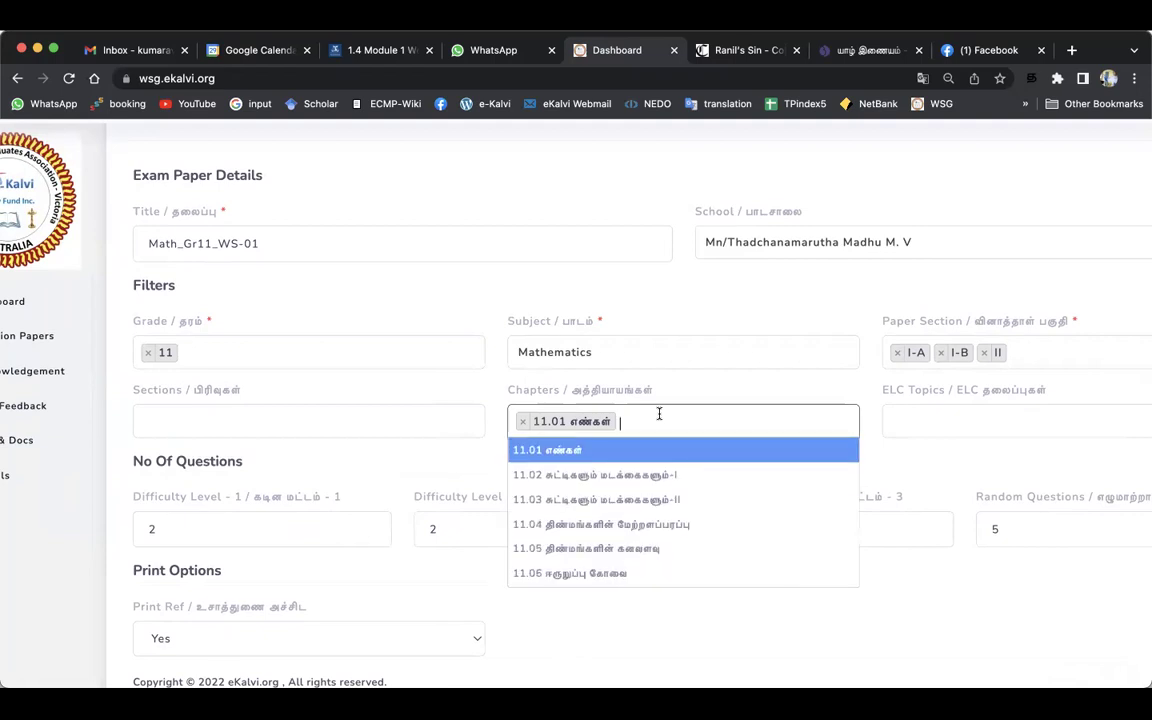
click(645, 475)
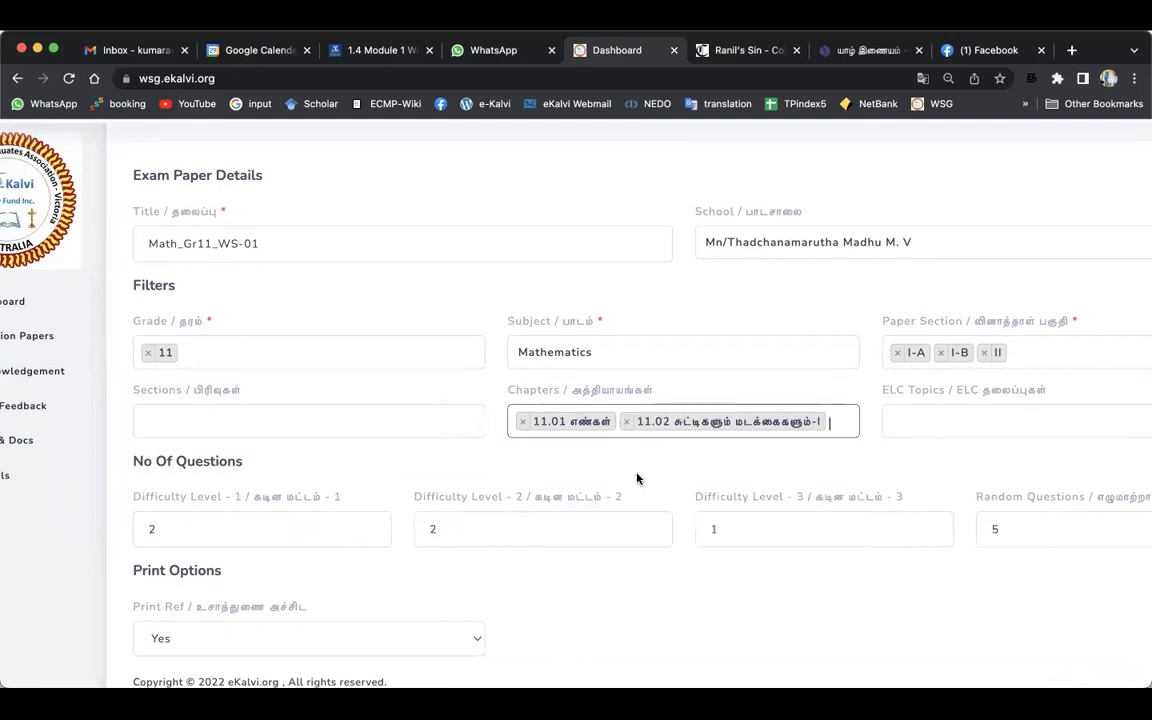
click(845, 419)
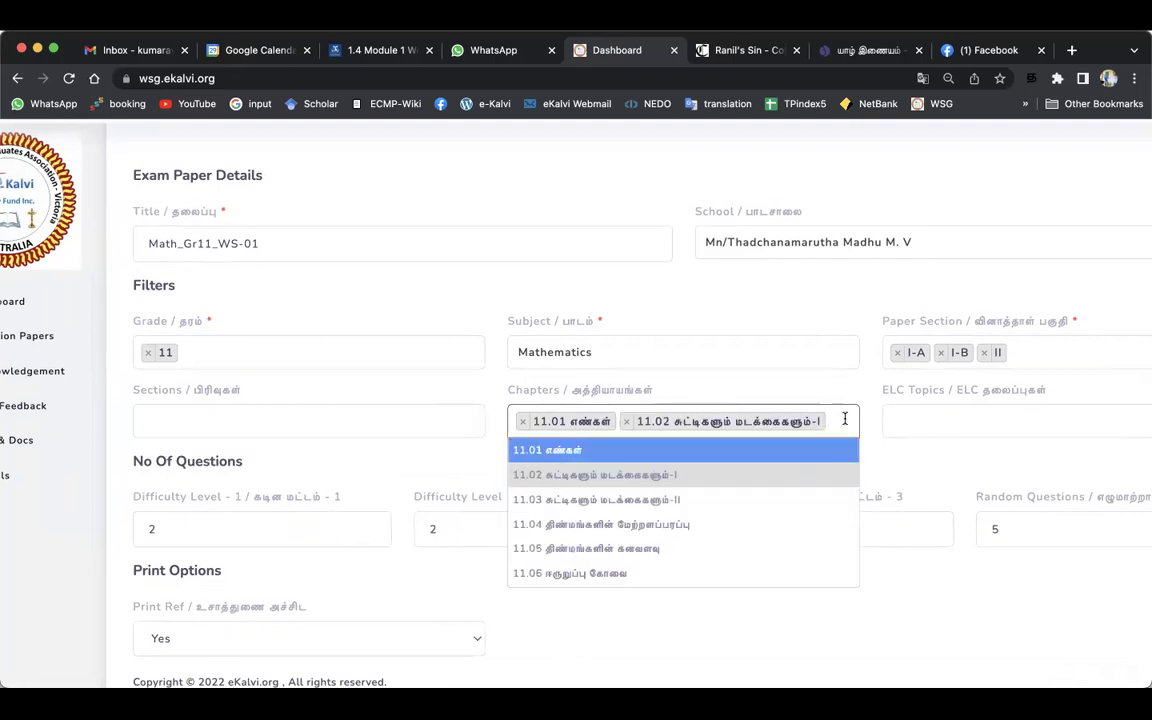
click(744, 500)
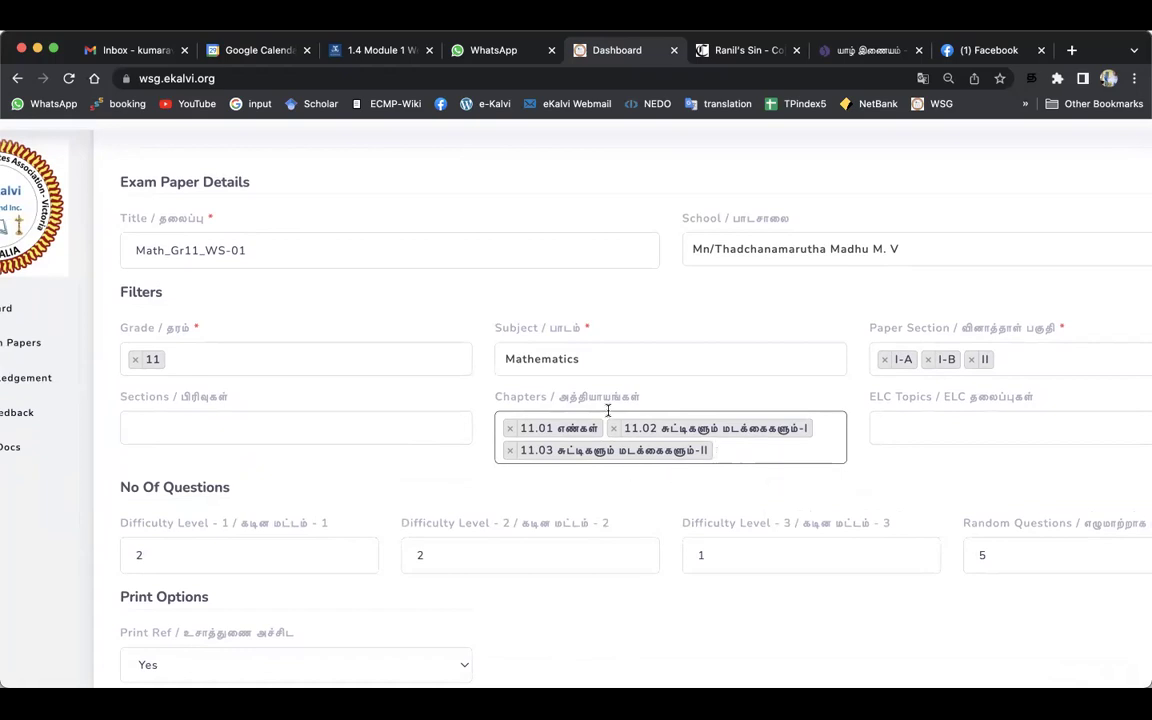
Step: Set the number of questions to 5 for difficulty level 1, 5 for level 2 and 2 for level 3
scroll(707, 461, right, 2)
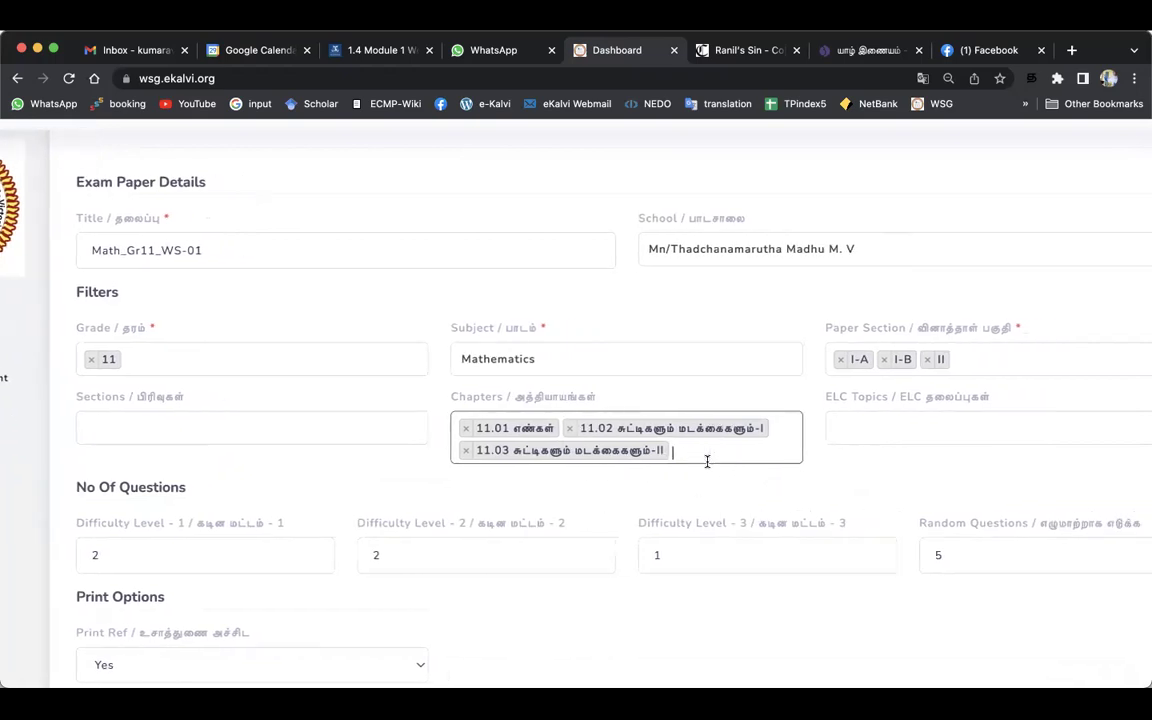
scroll(707, 461, right, 2)
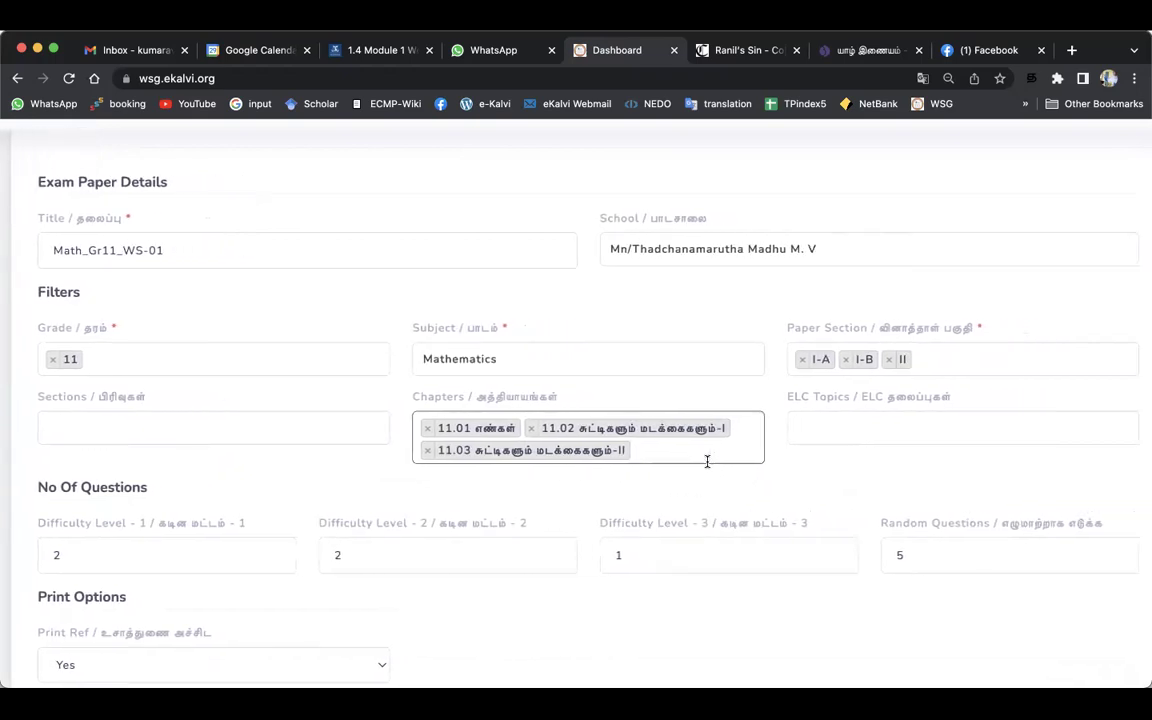
scroll(707, 461, right, 1)
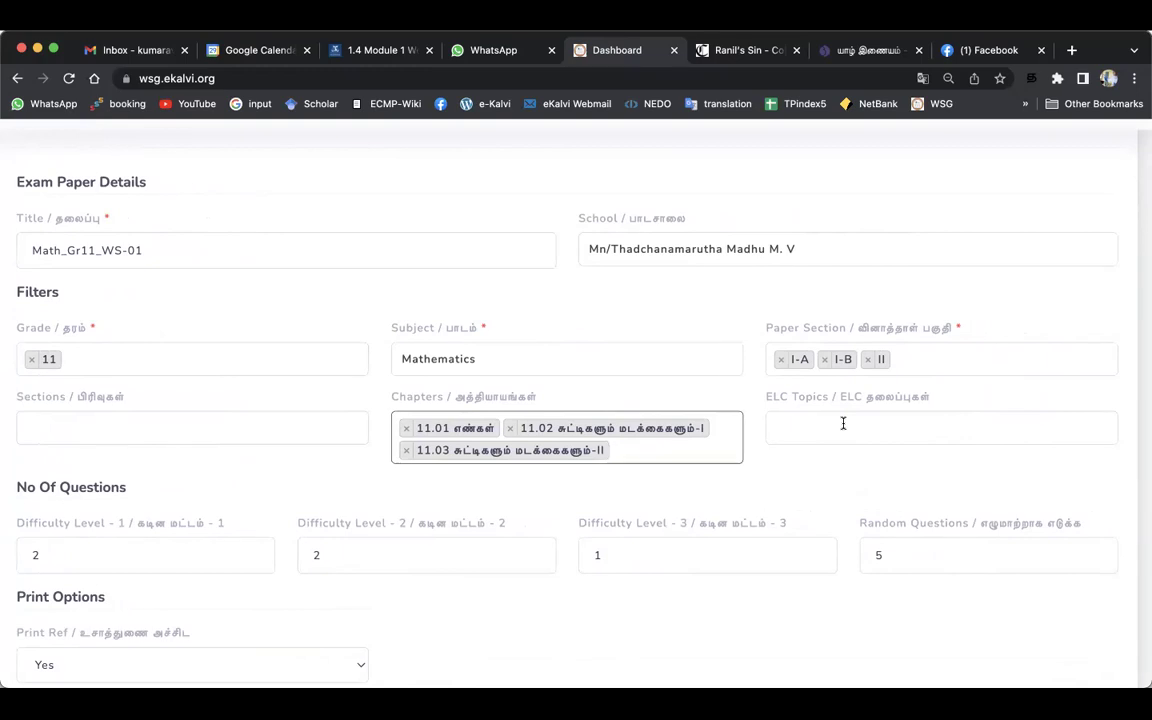
scroll(864, 429, left, 3)
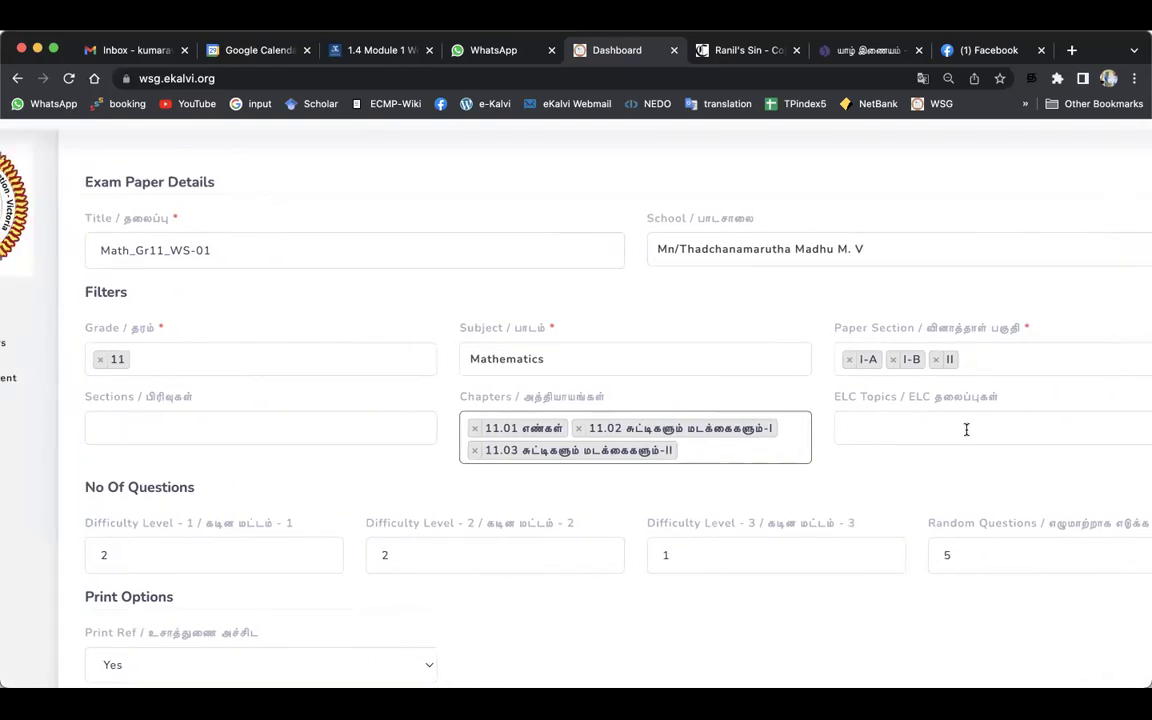
scroll(892, 452, down, 3)
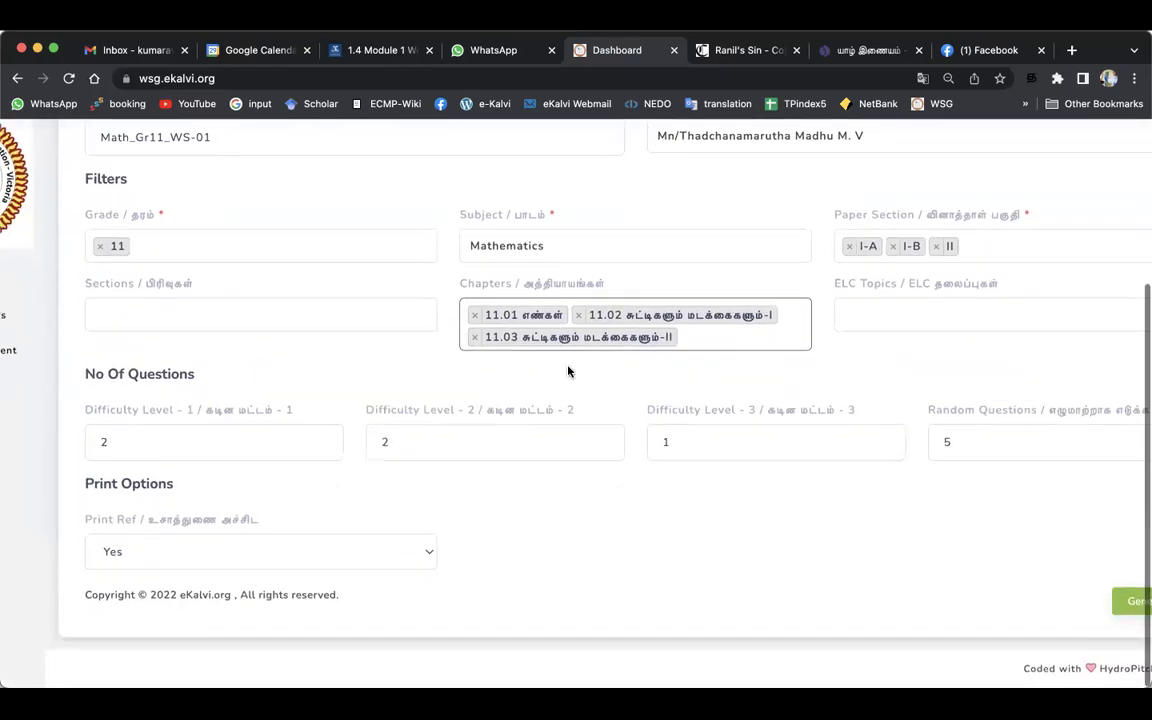
scroll(638, 368, right, 2)
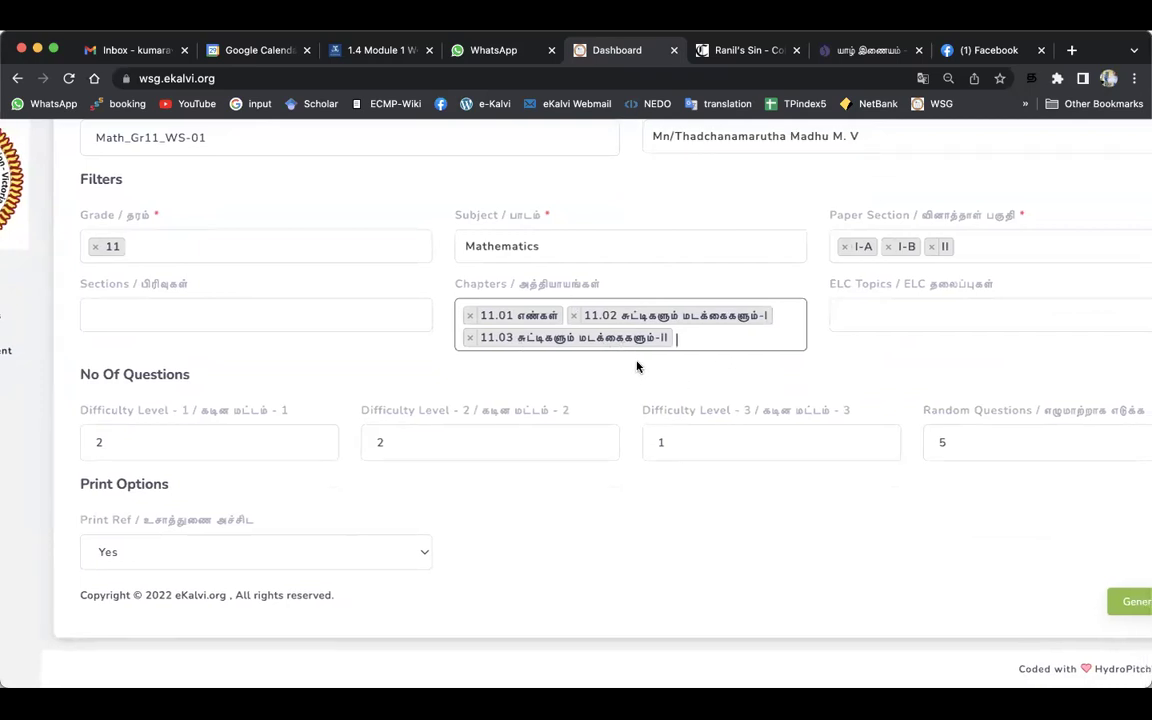
scroll(624, 376, down, 3)
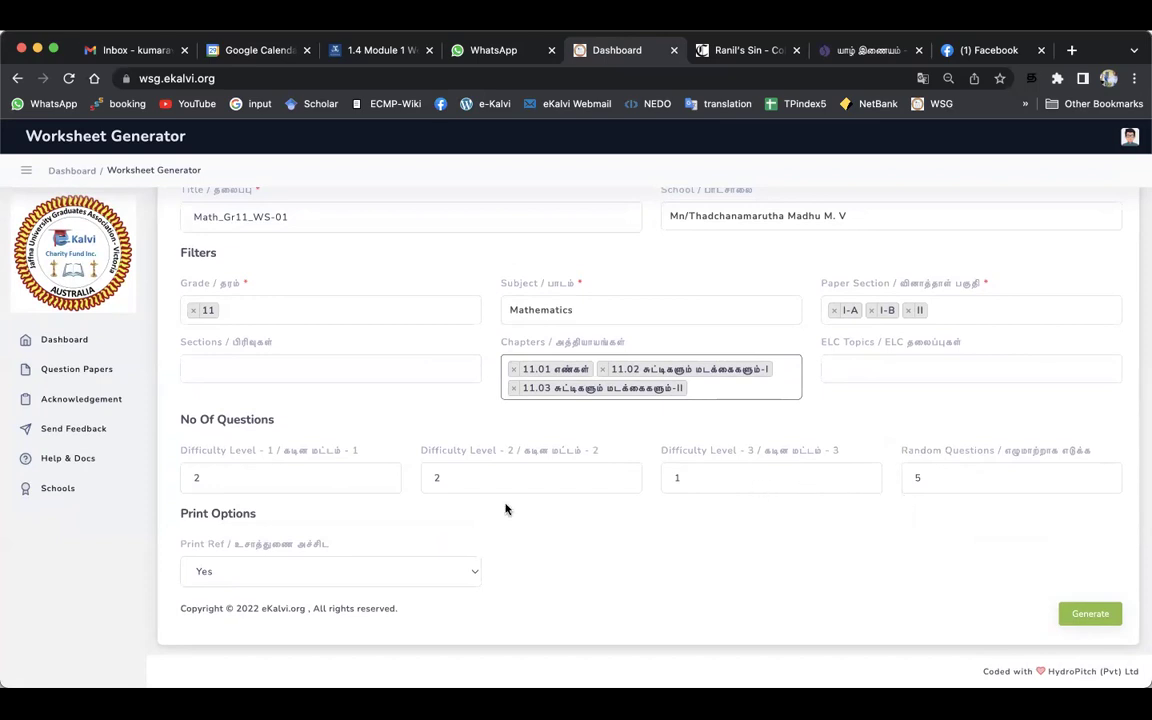
click(225, 482)
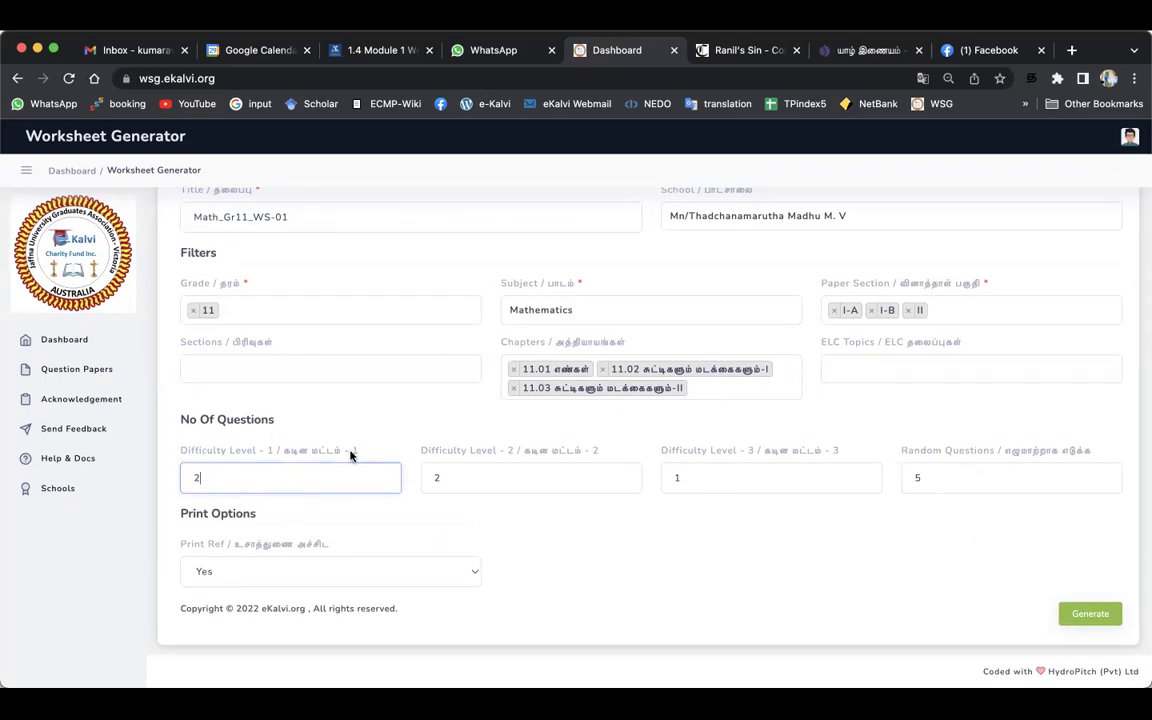
key(BackSpace)
click(478, 482)
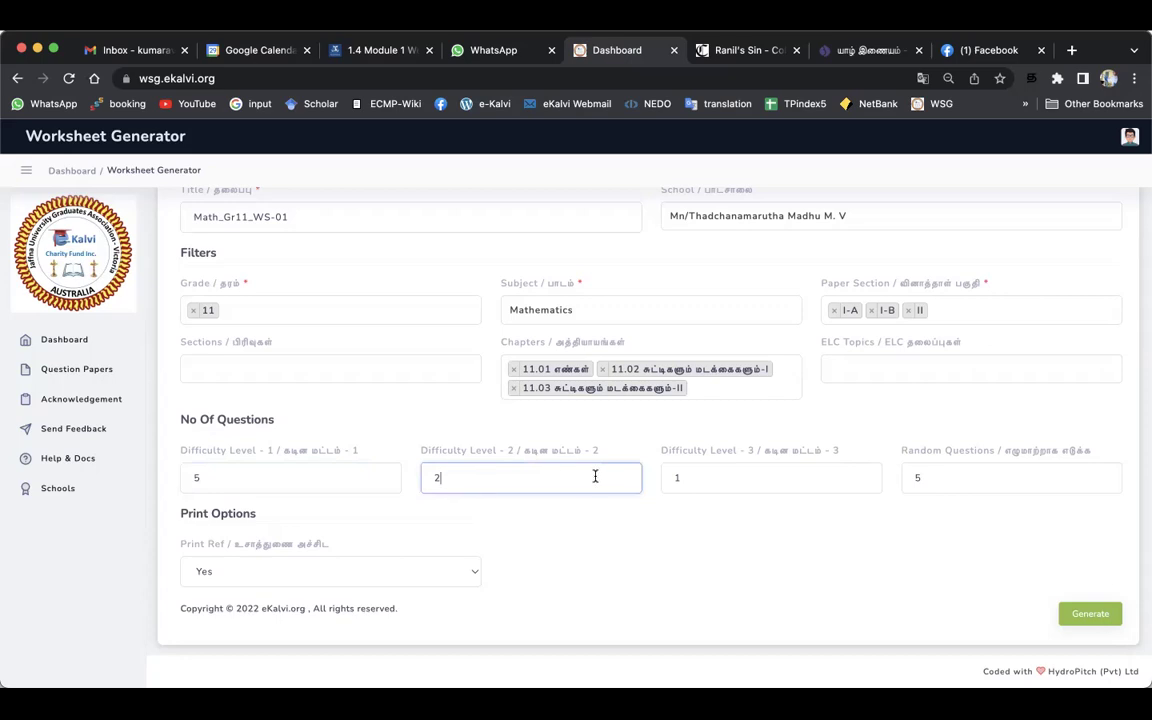
key(BackSpace)
click(713, 479)
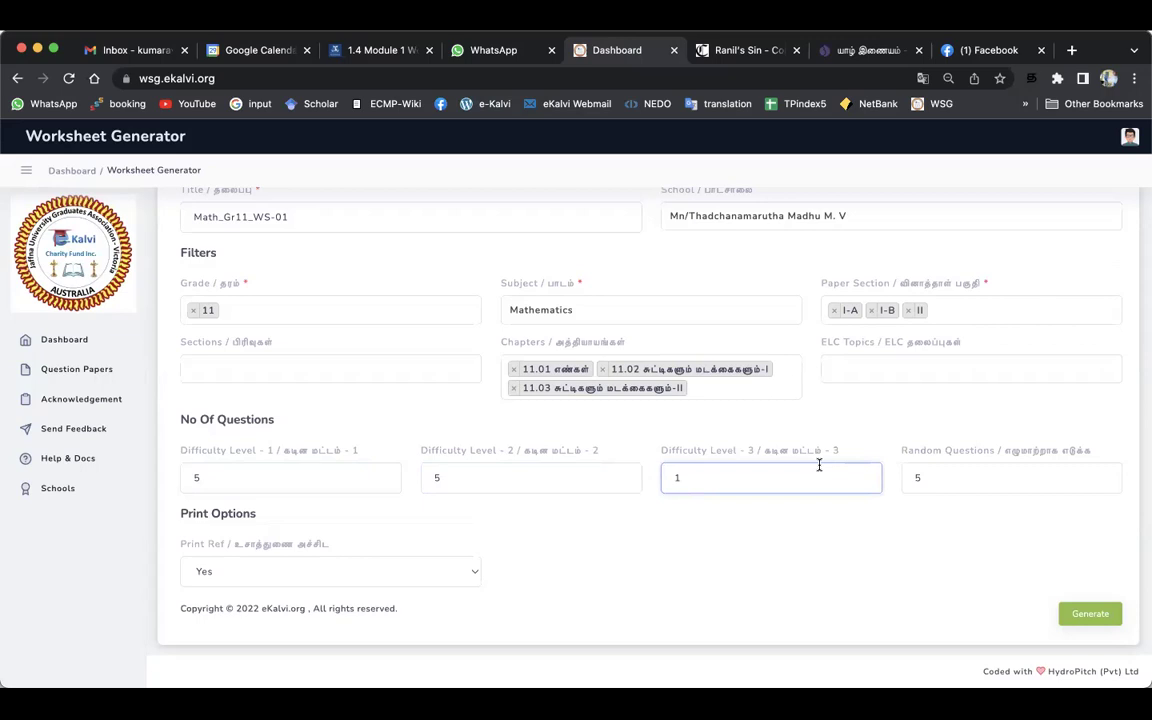
key(BackSpace)
text(2)
Step: Check the completed worksheet form and generate the question paper from it
click(932, 478)
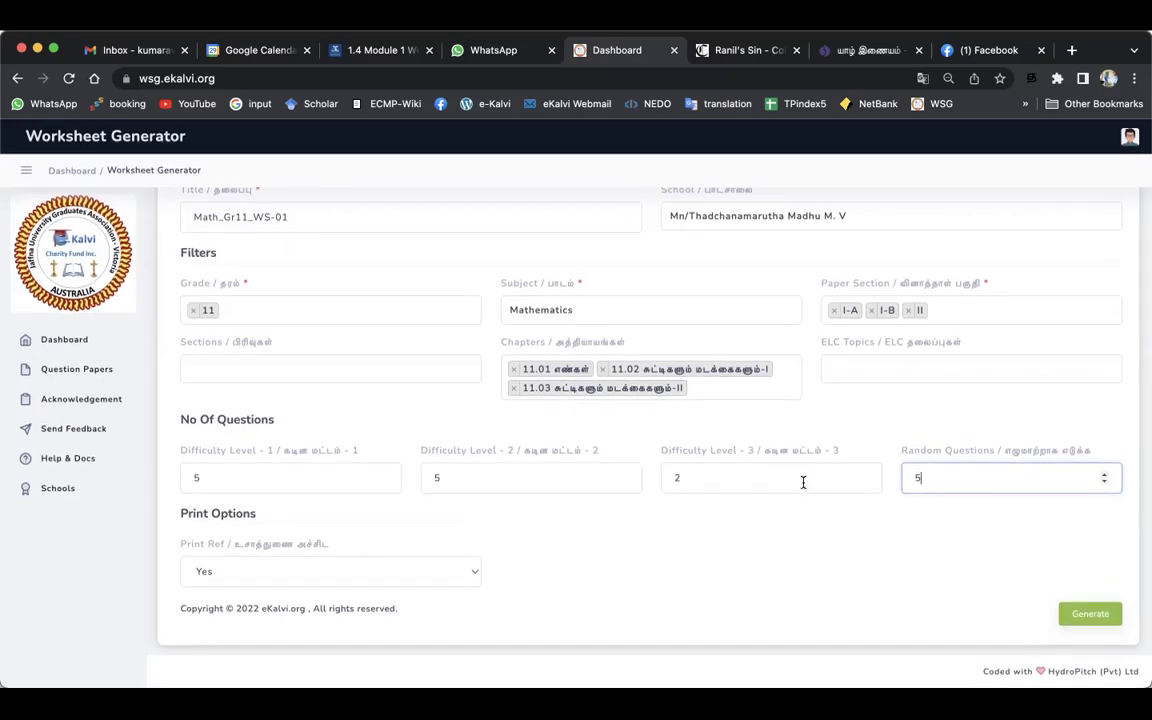
scroll(873, 529, up, 2)
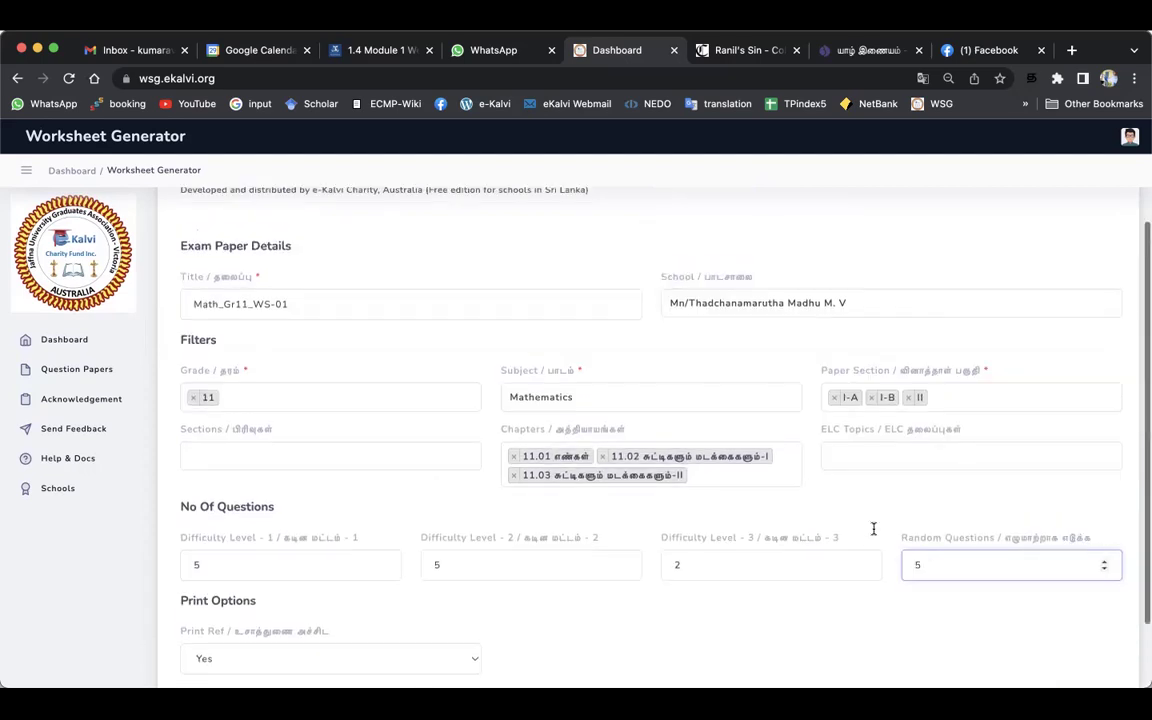
scroll(870, 532, down, 1)
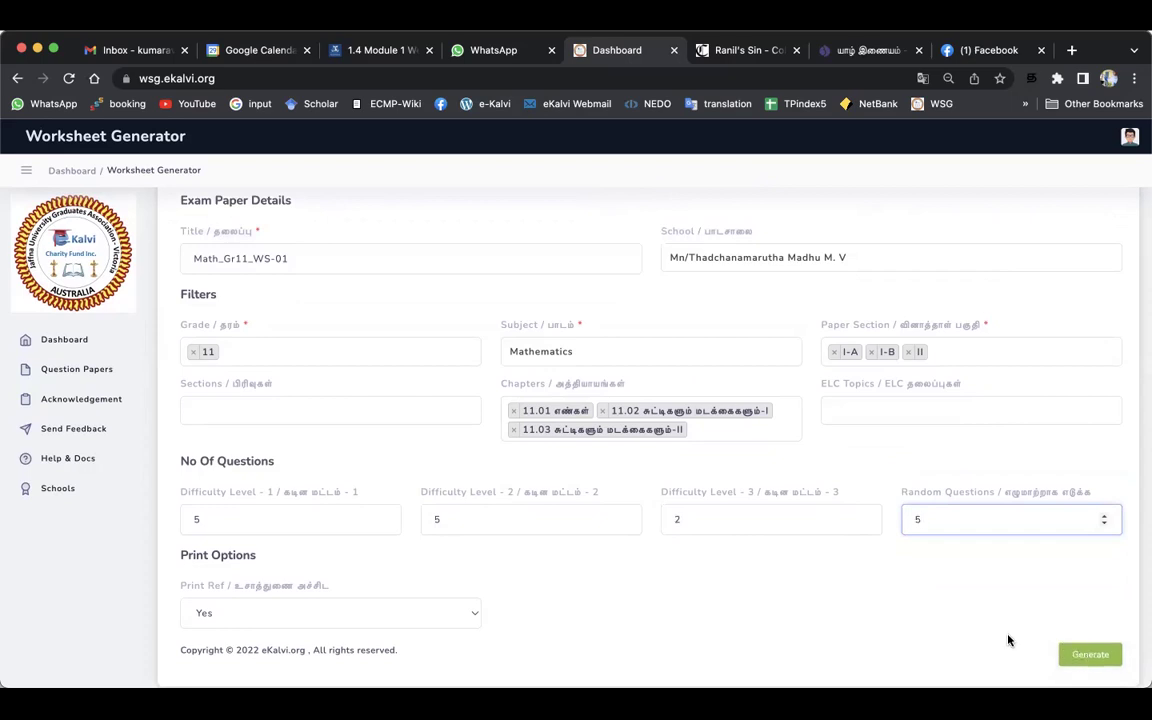
scroll(1008, 638, down, 1)
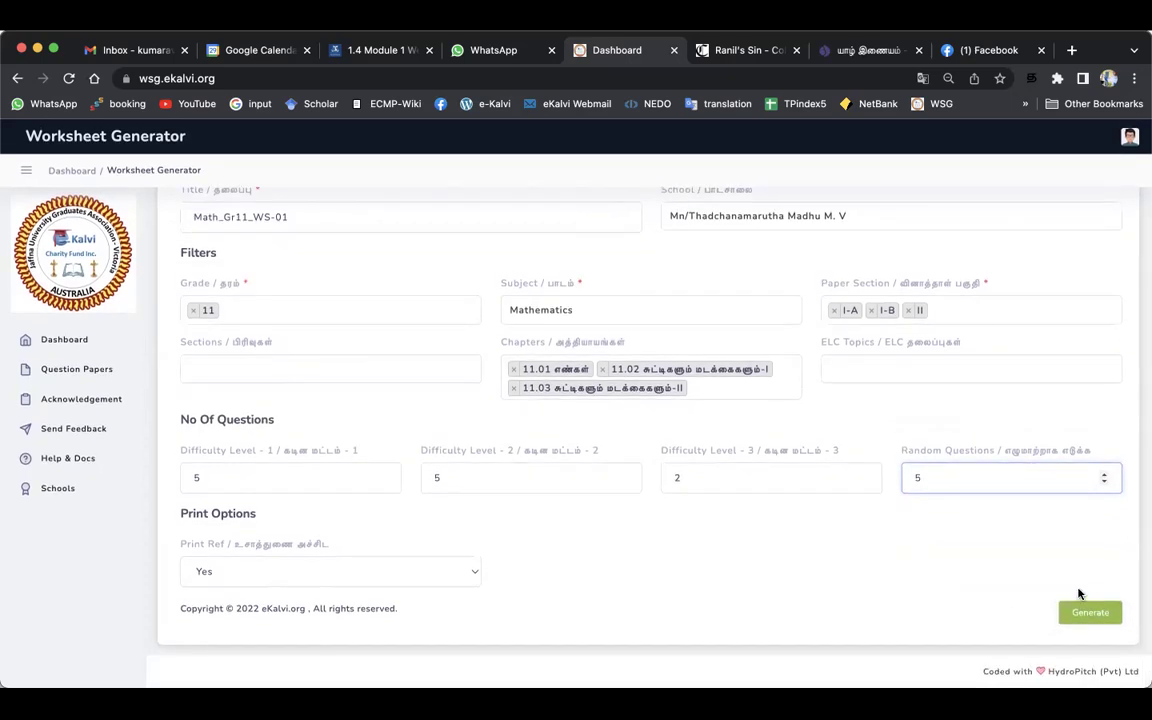
click(1085, 620)
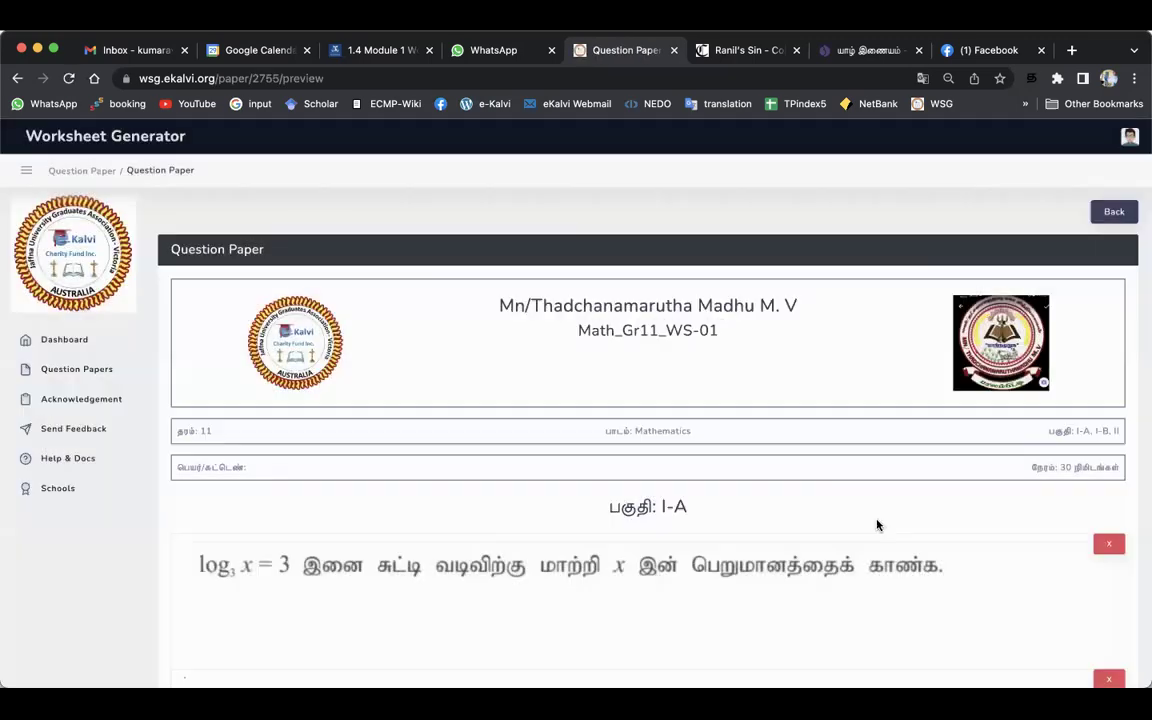
Step: Look through the questions in the generated paper's preview
scroll(861, 522, down, 10)
scroll(865, 523, down, 15)
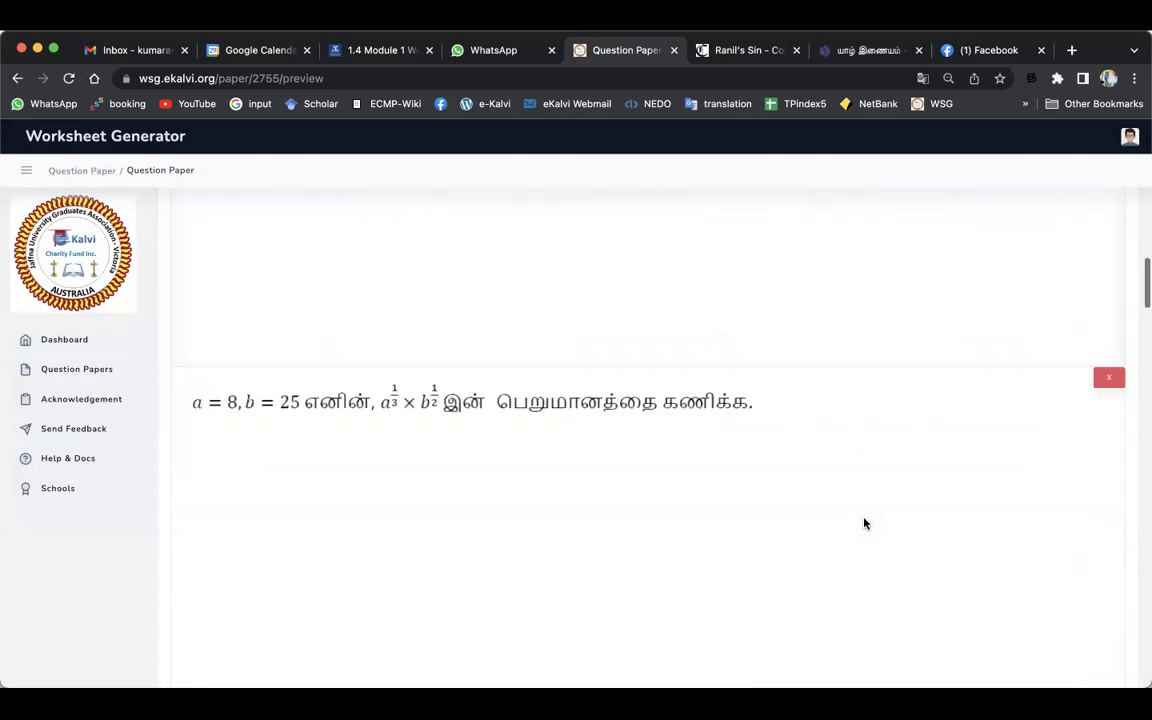
scroll(865, 523, down, 5)
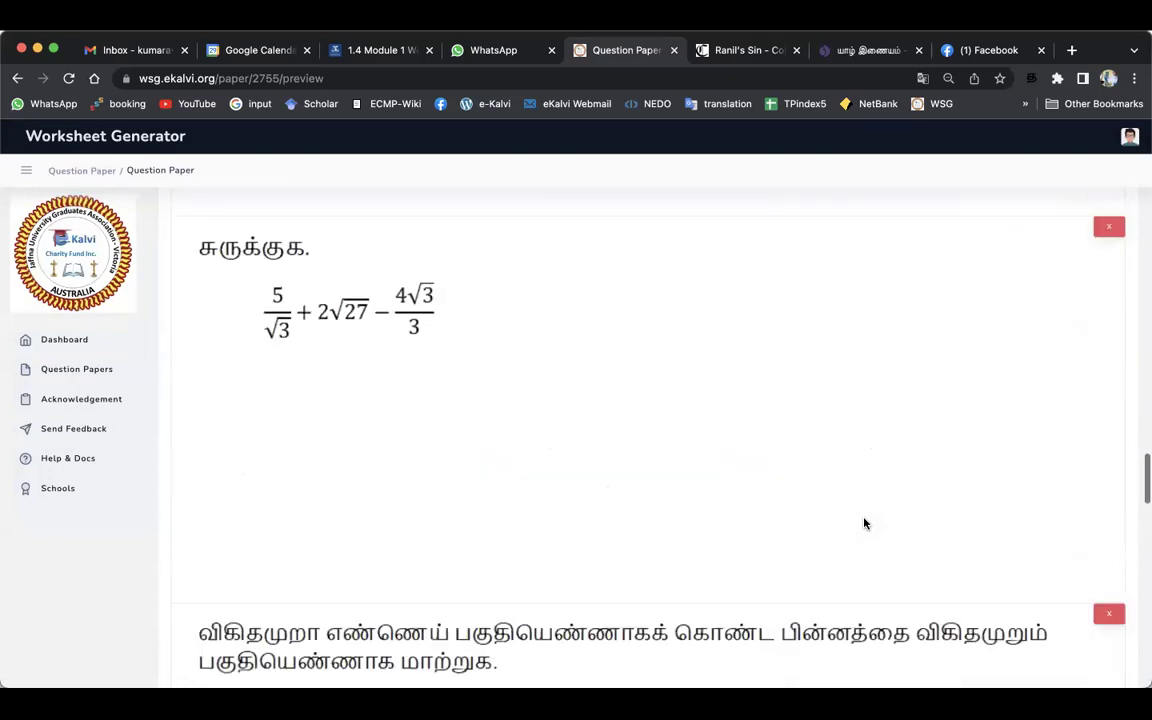
scroll(865, 523, up, 5)
scroll(865, 523, up, 15)
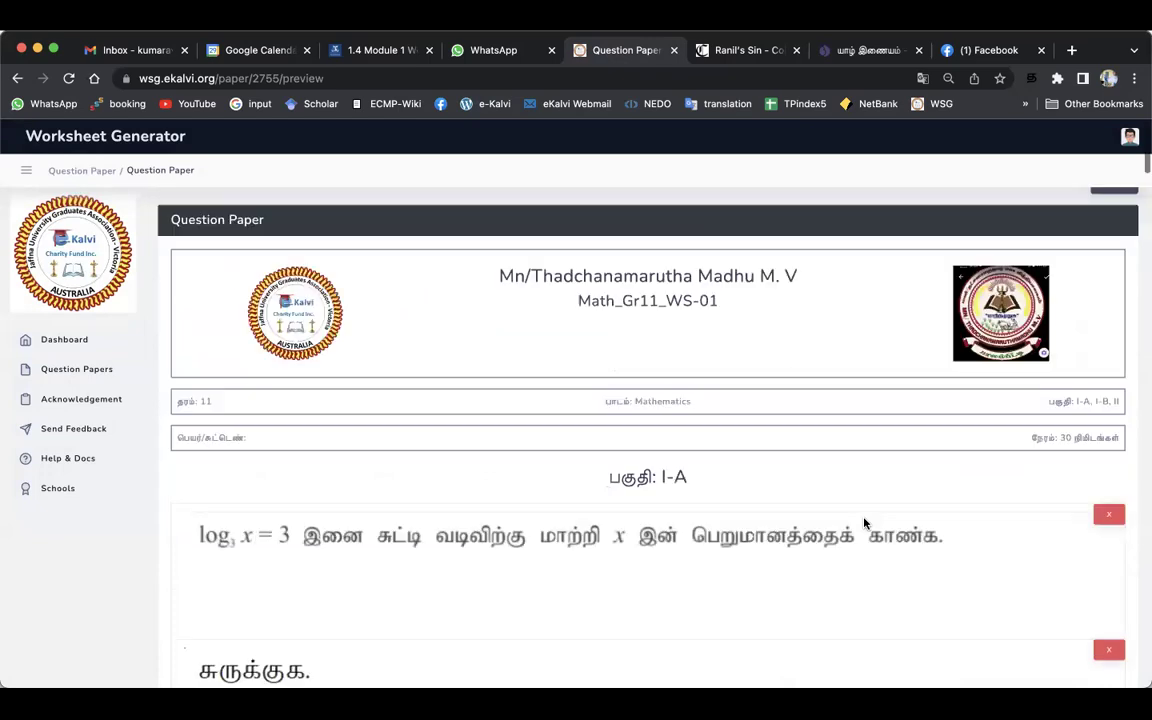
scroll(865, 523, down, 3)
scroll(865, 523, down, 5)
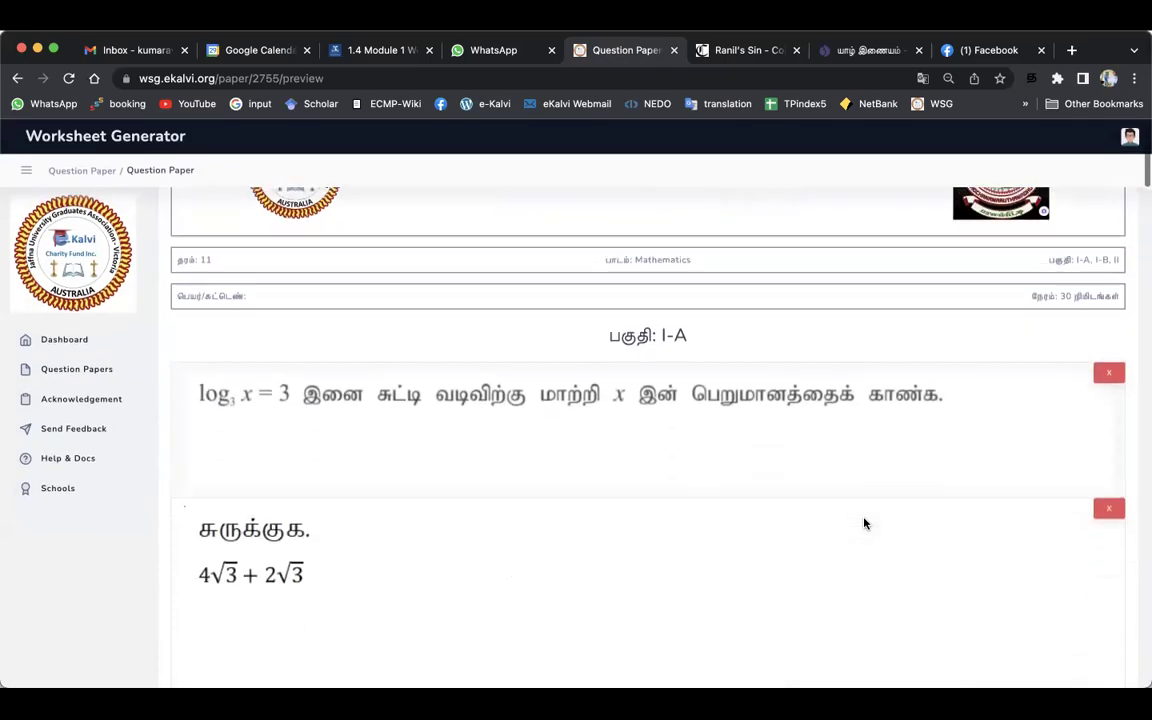
scroll(865, 522, down, 3)
scroll(865, 522, up, 1)
scroll(865, 522, down, 3)
scroll(865, 522, down, 10)
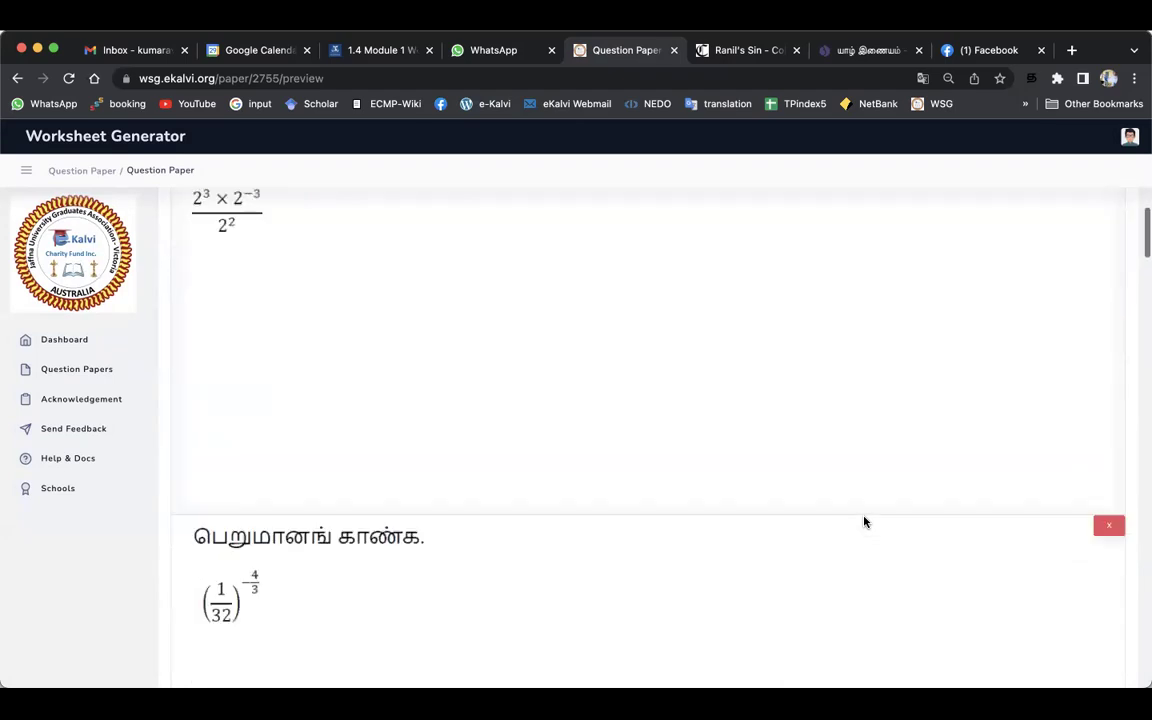
scroll(865, 522, down, 10)
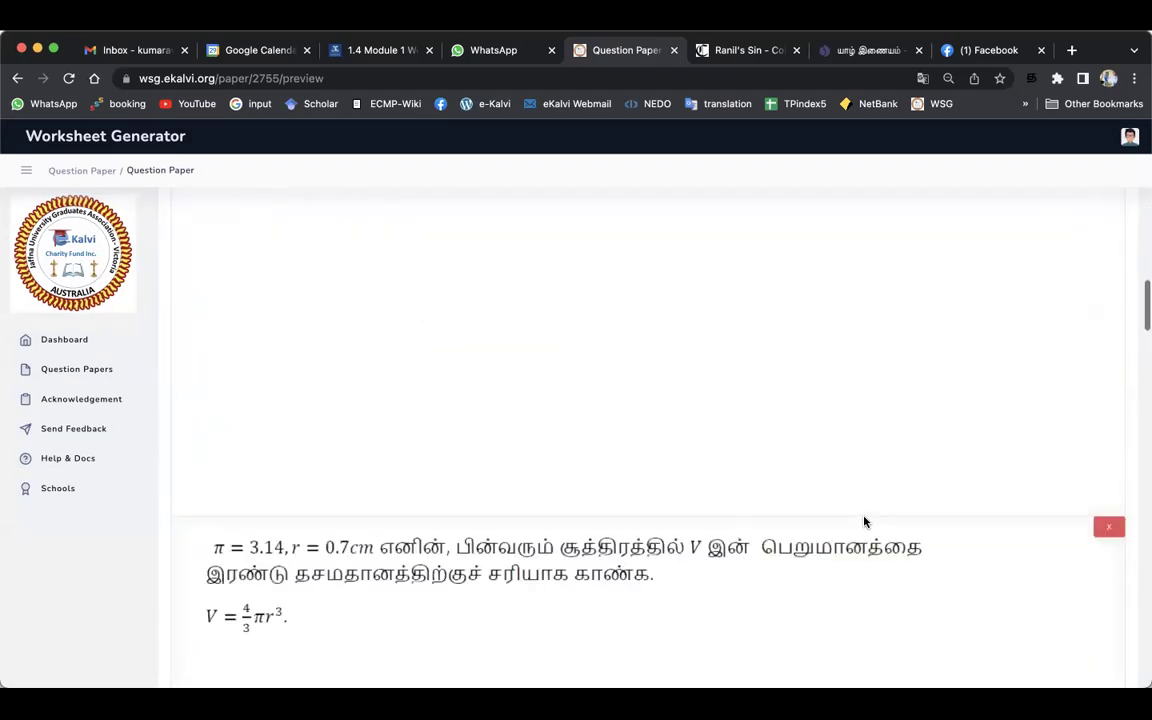
Step: Try to remove the question on calculating V = 4/3 πr³ with r = 0.7 cm from the paper
scroll(865, 522, up, 5)
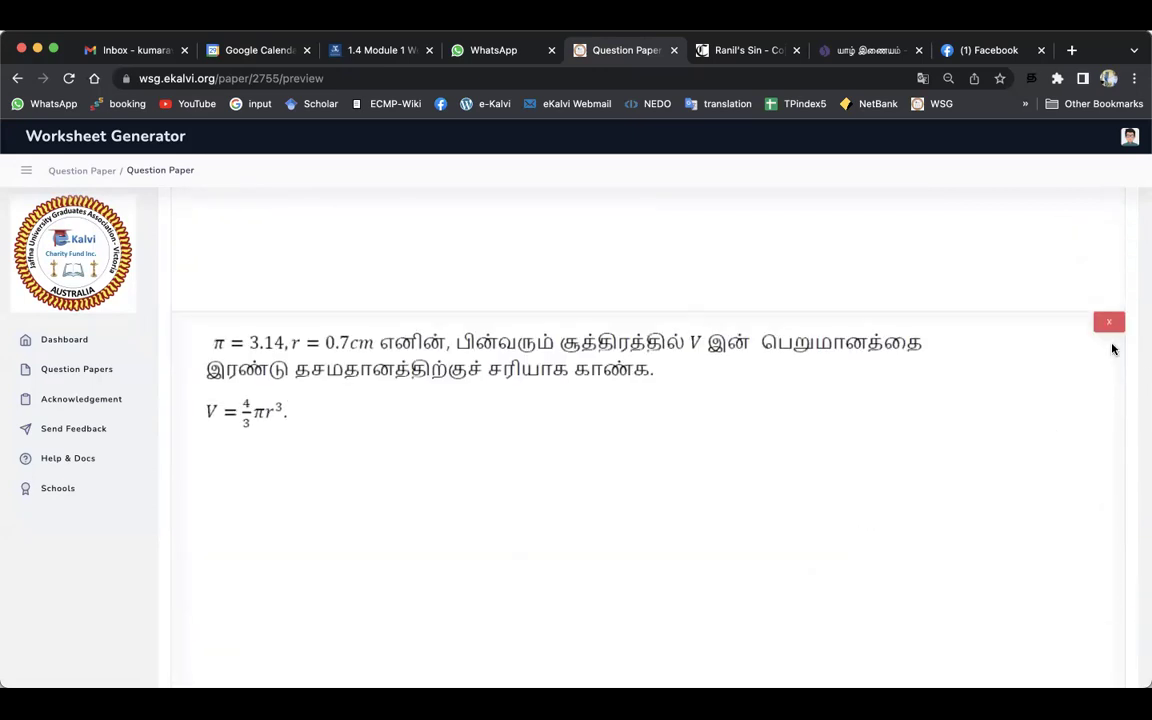
scroll(1105, 327, down, 1)
scroll(1107, 315, down, 1)
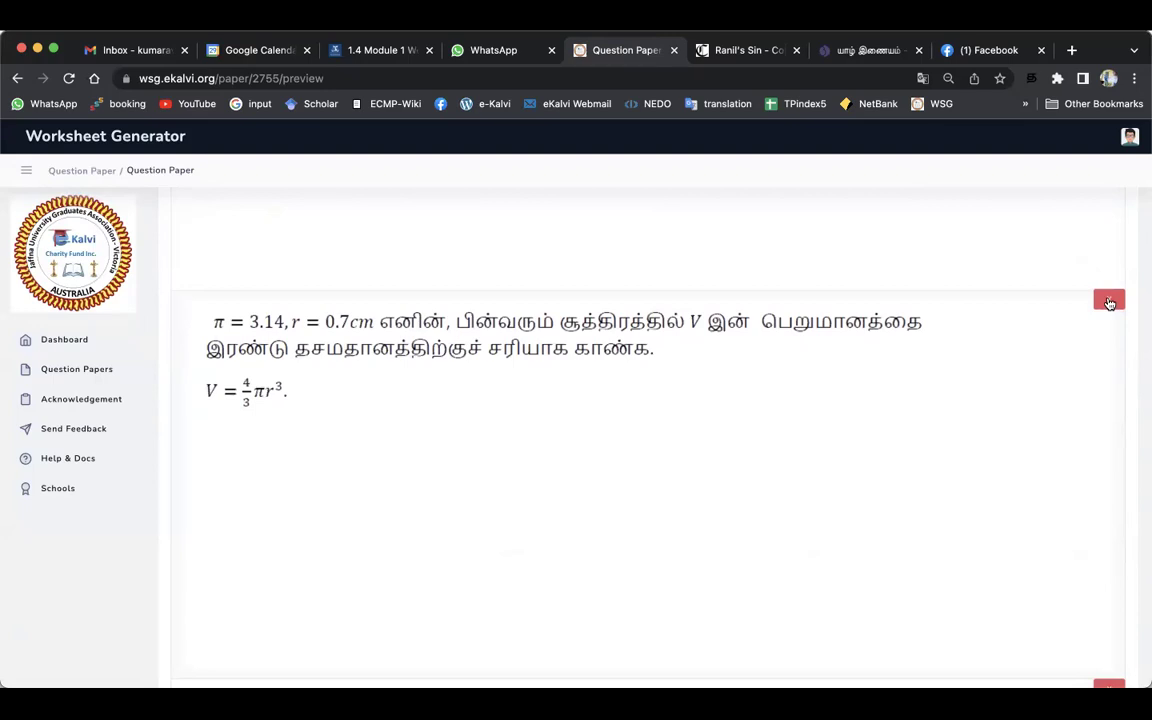
click(1110, 301)
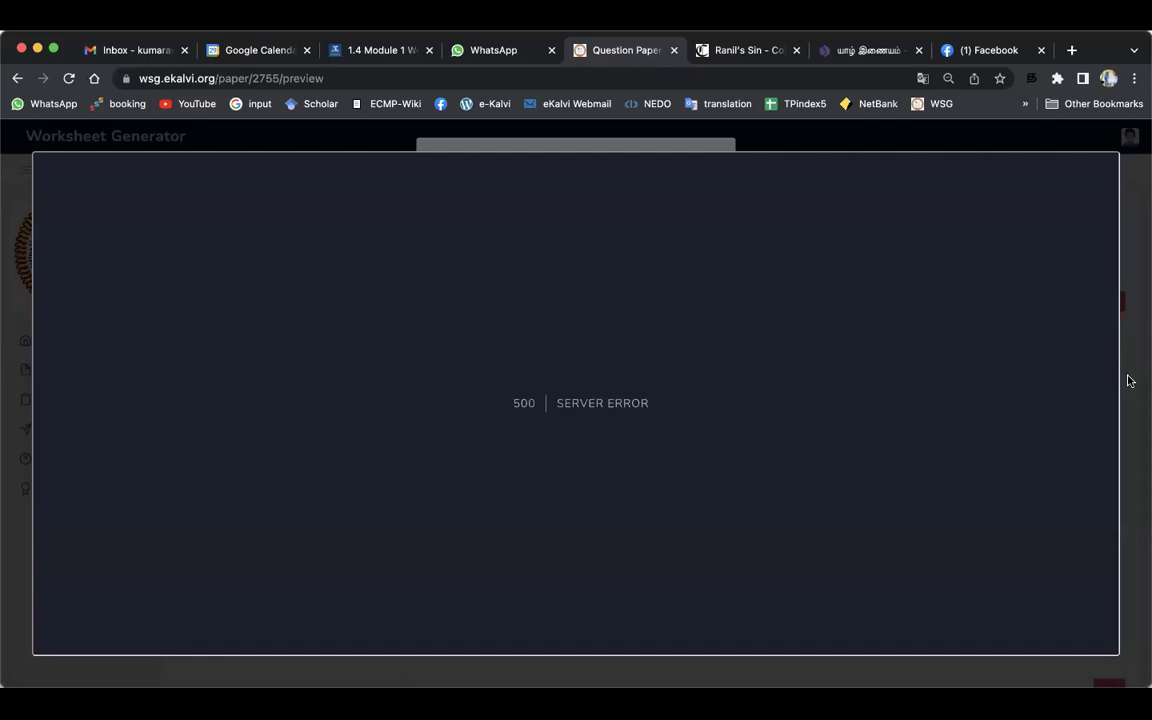
click(14, 310)
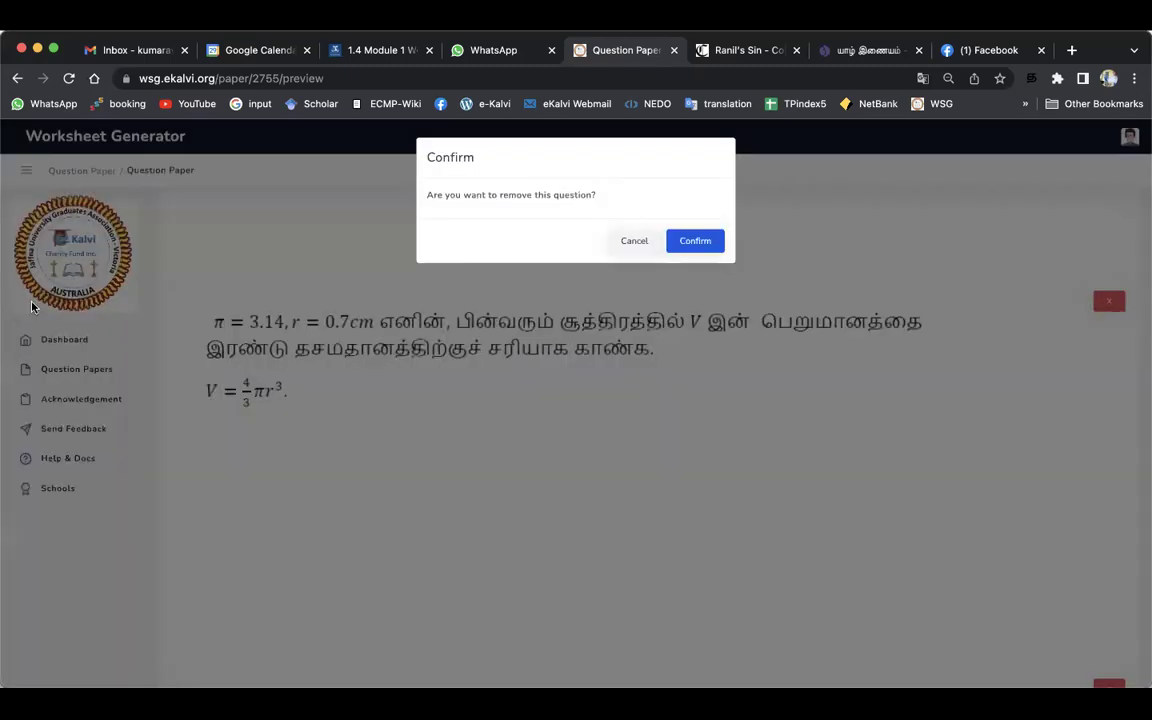
click(703, 242)
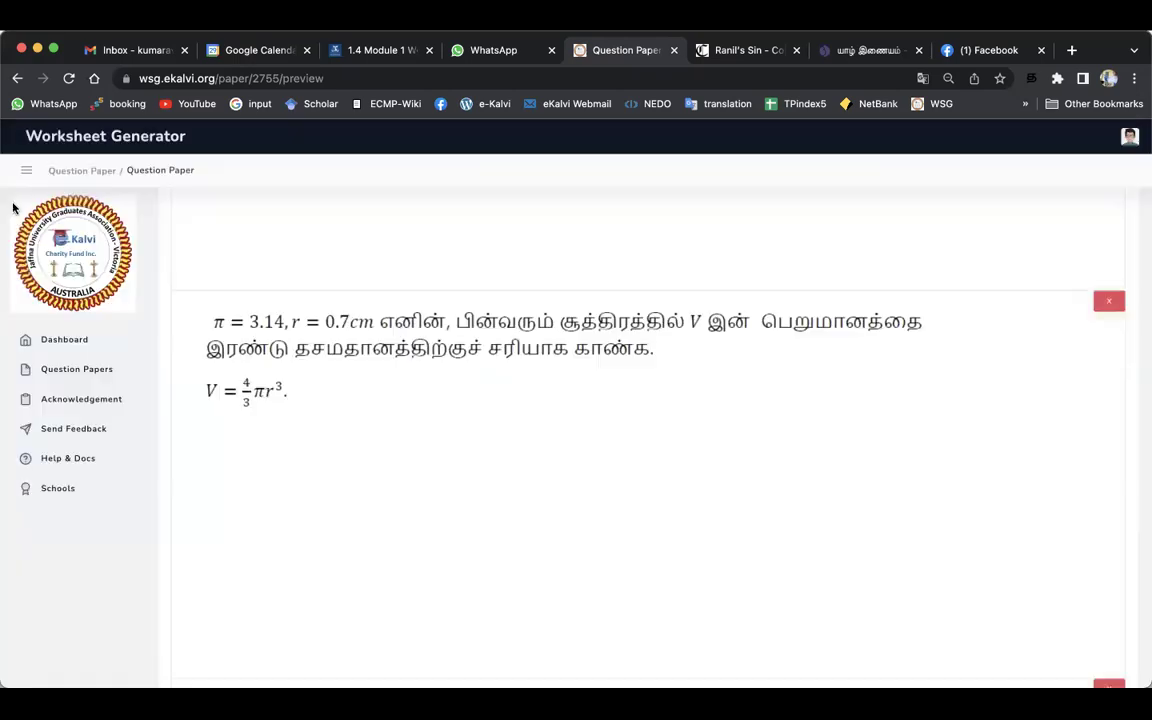
click(15, 186)
Step: Review the remaining questions in the preview and download the question paper as a PDF
scroll(660, 372, up, 3)
scroll(660, 372, up, 5)
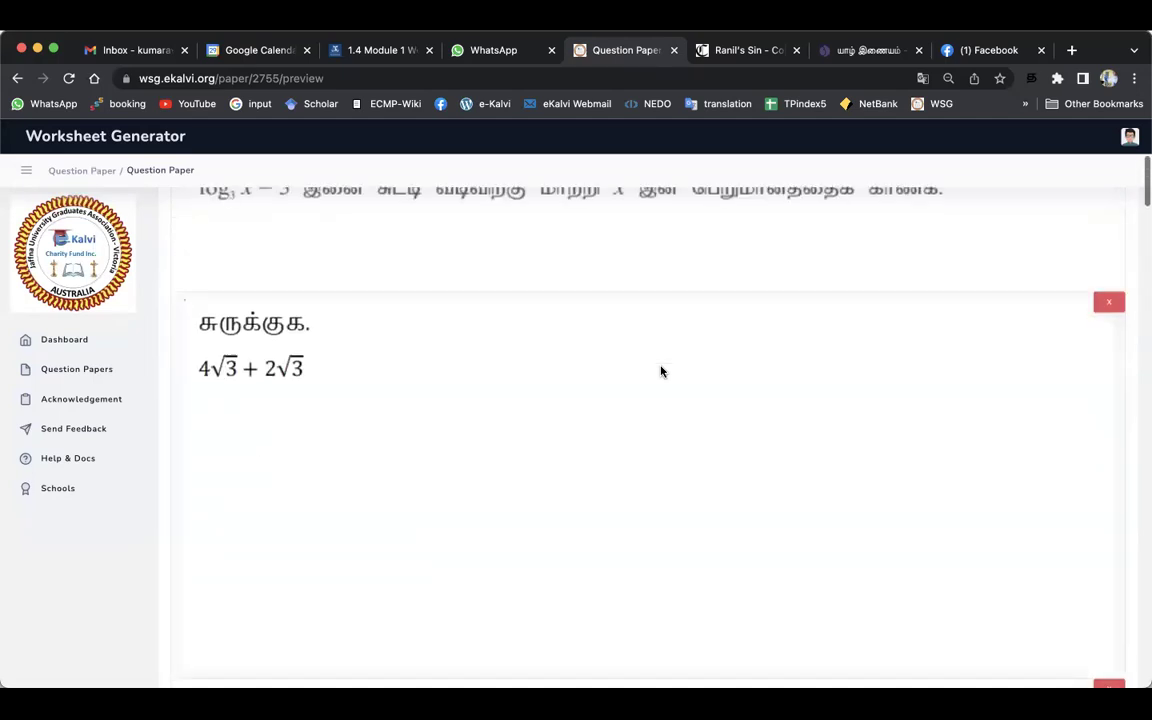
scroll(660, 372, down, 10)
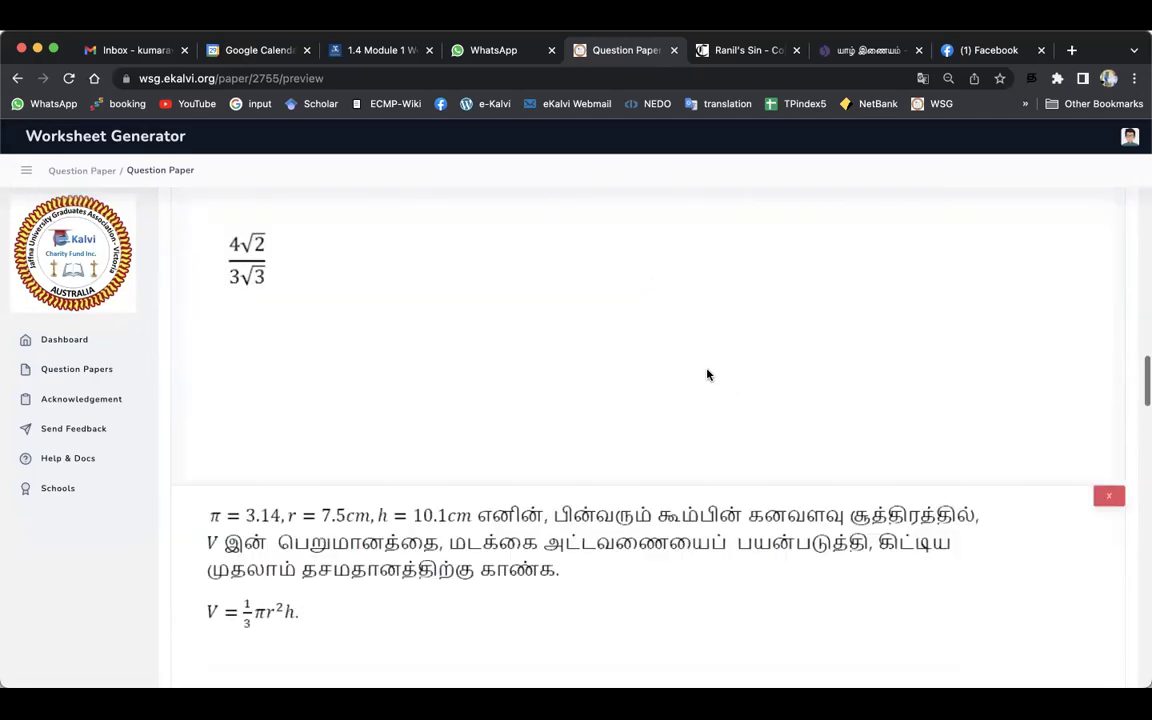
scroll(707, 374, down, 10)
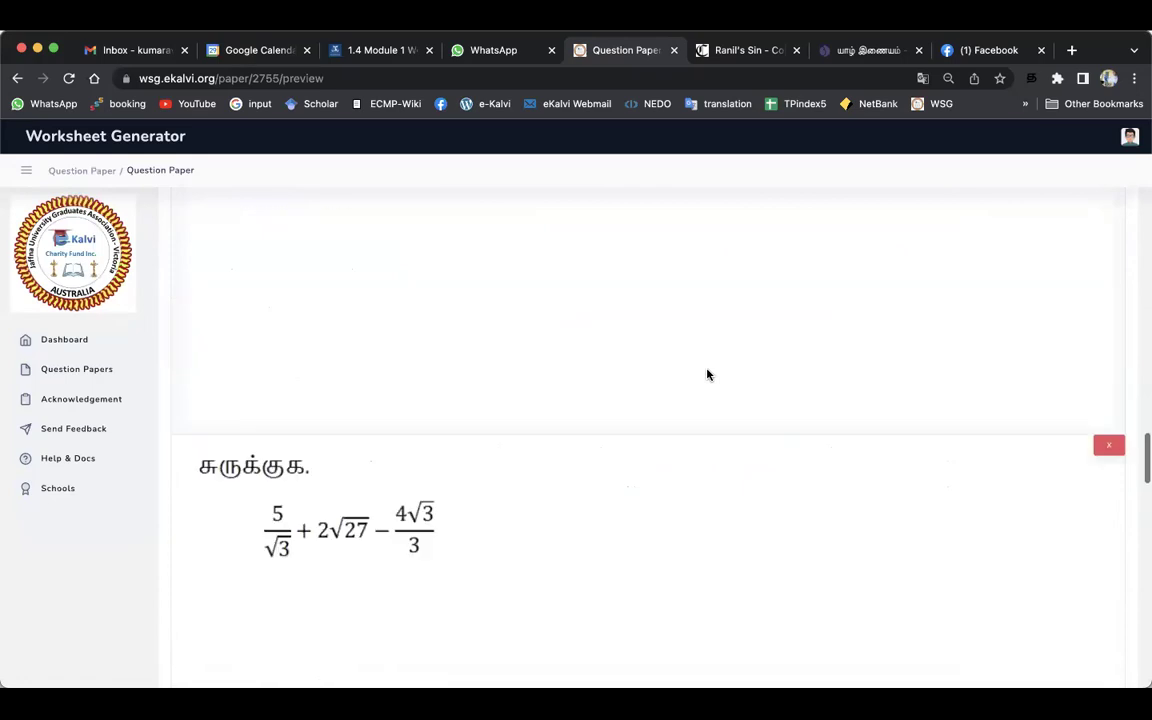
scroll(707, 374, down, 6)
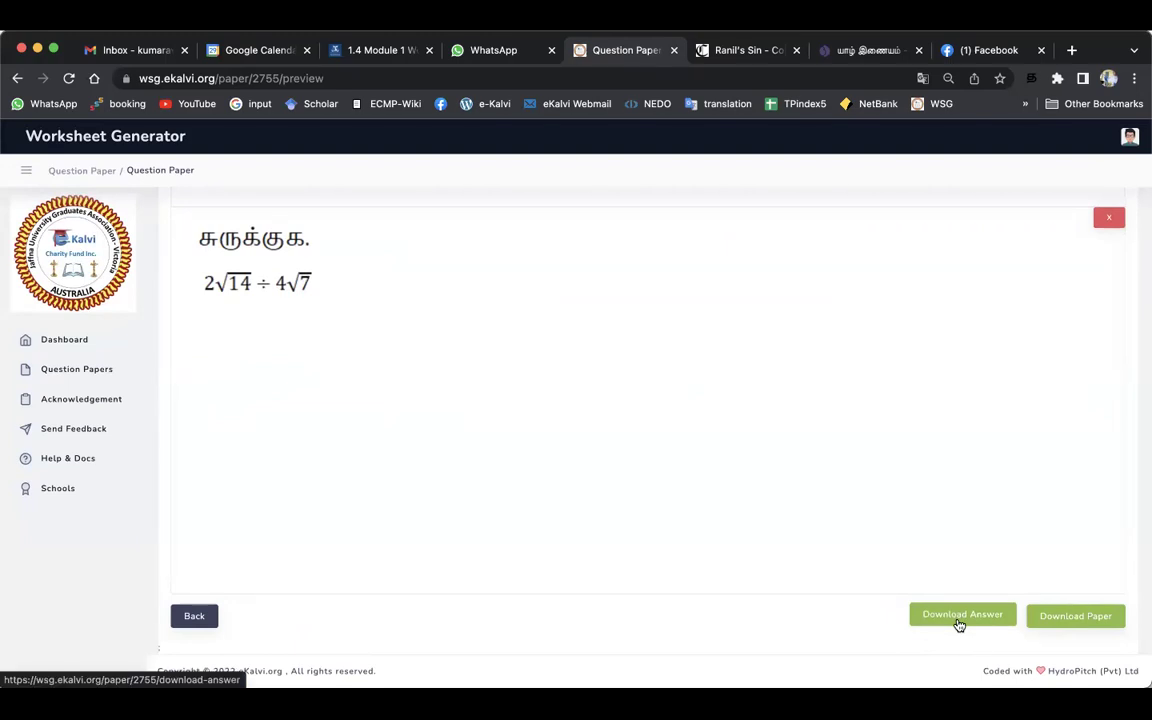
click(1078, 616)
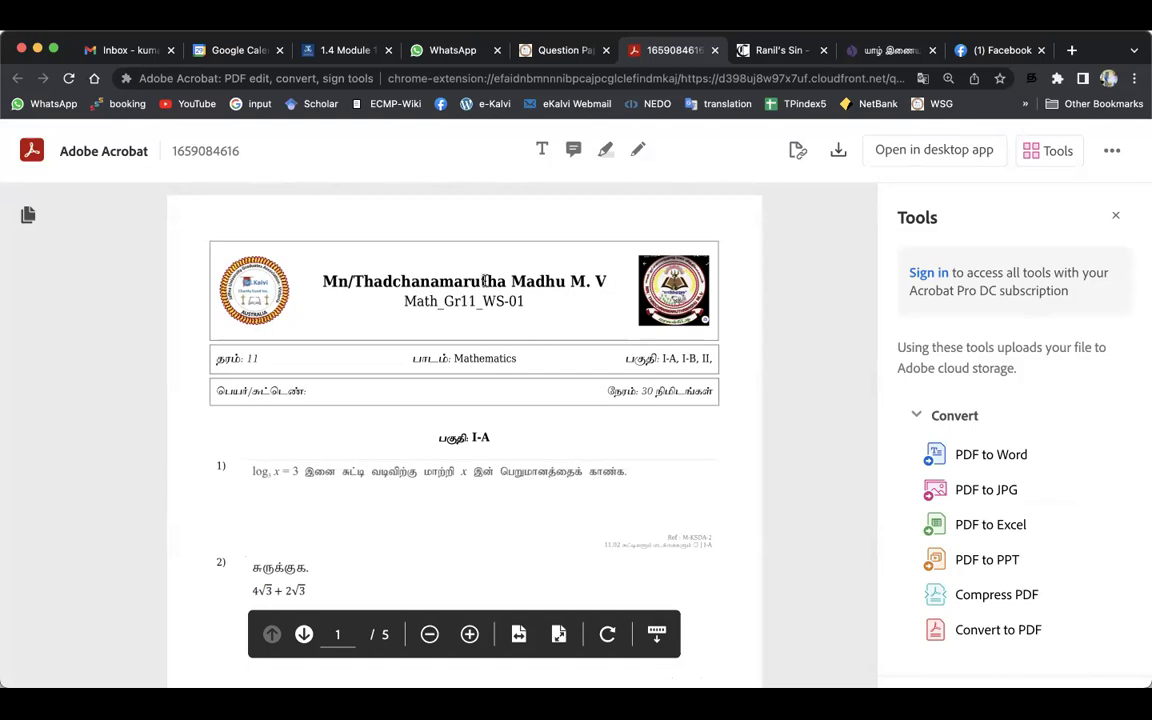
Step: Look over the first page of the worksheet PDF and hide the Acrobat tools beside it
scroll(497, 293, down, 1)
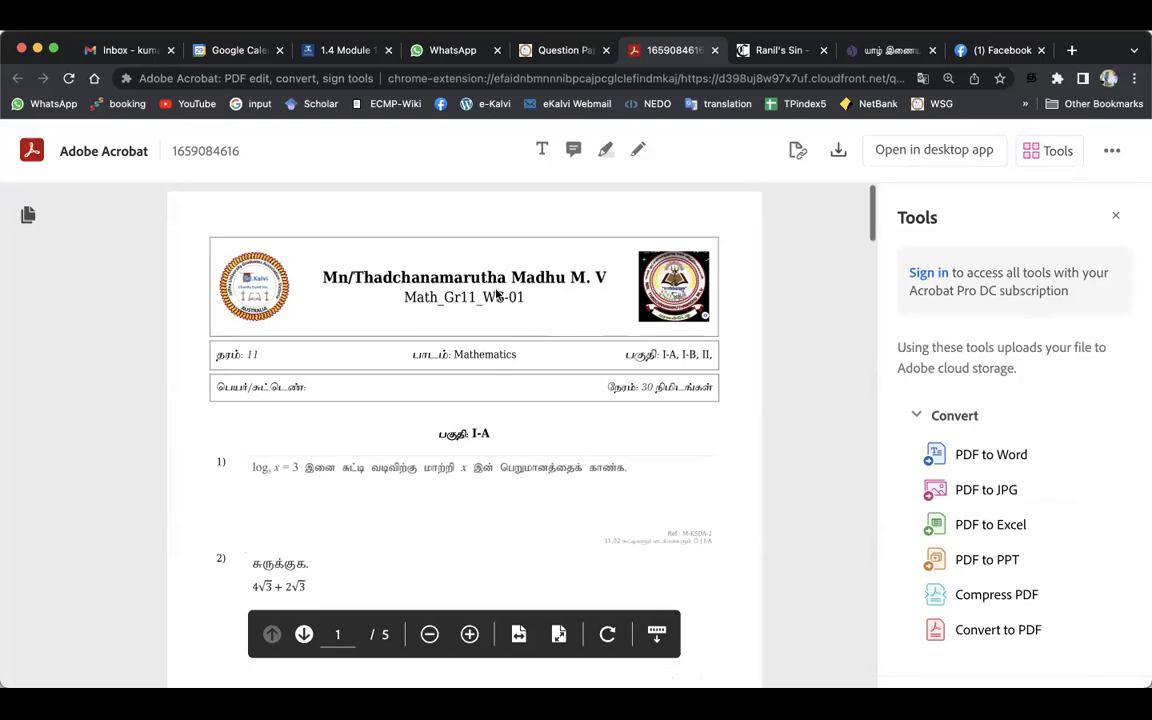
scroll(497, 293, down, 2)
scroll(487, 288, up, 3)
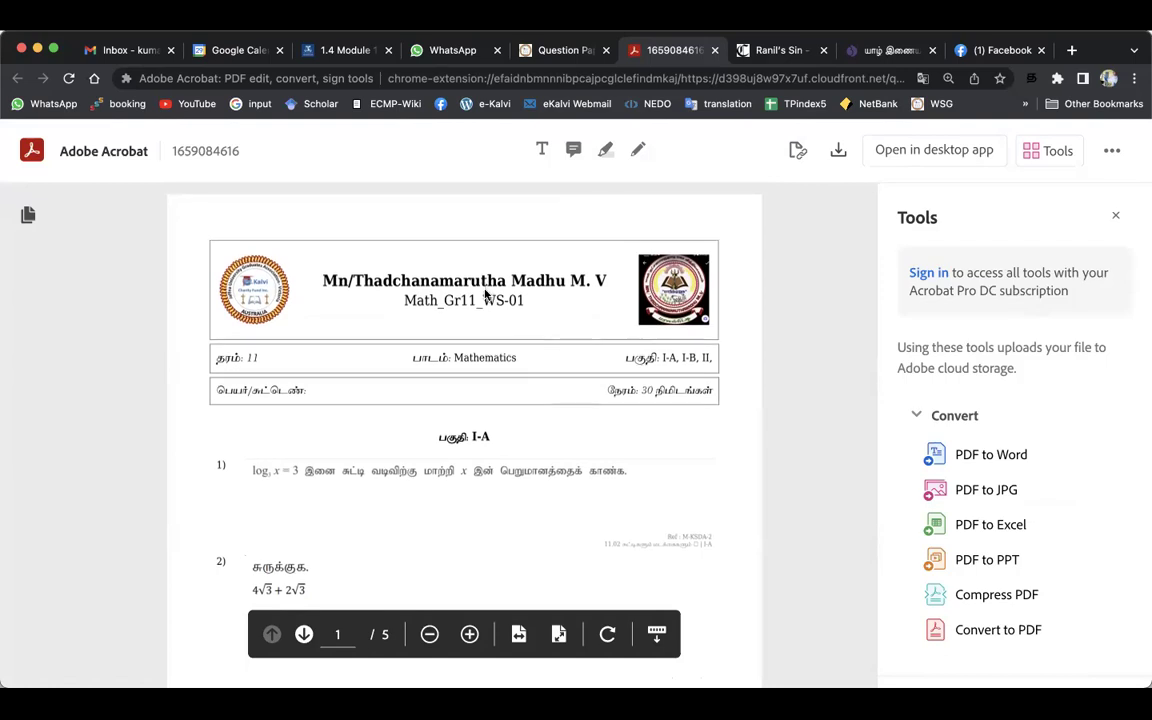
scroll(485, 288, down, 7)
scroll(463, 280, down, 3)
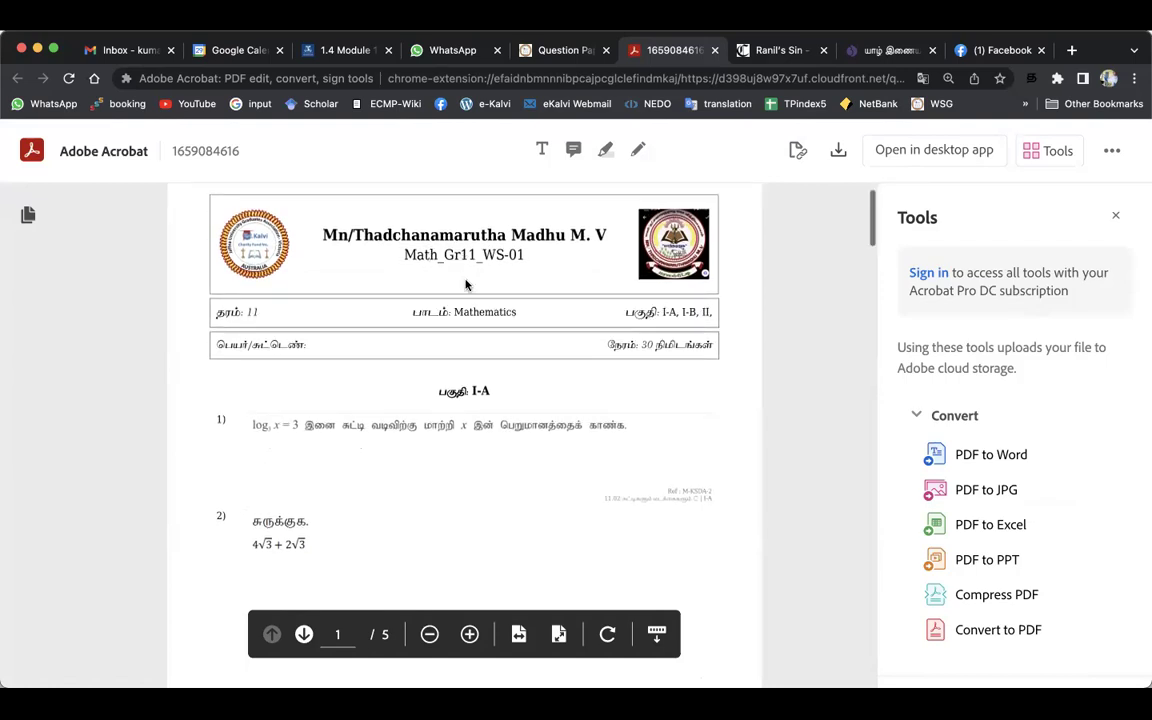
scroll(465, 285, up, 10)
click(1116, 217)
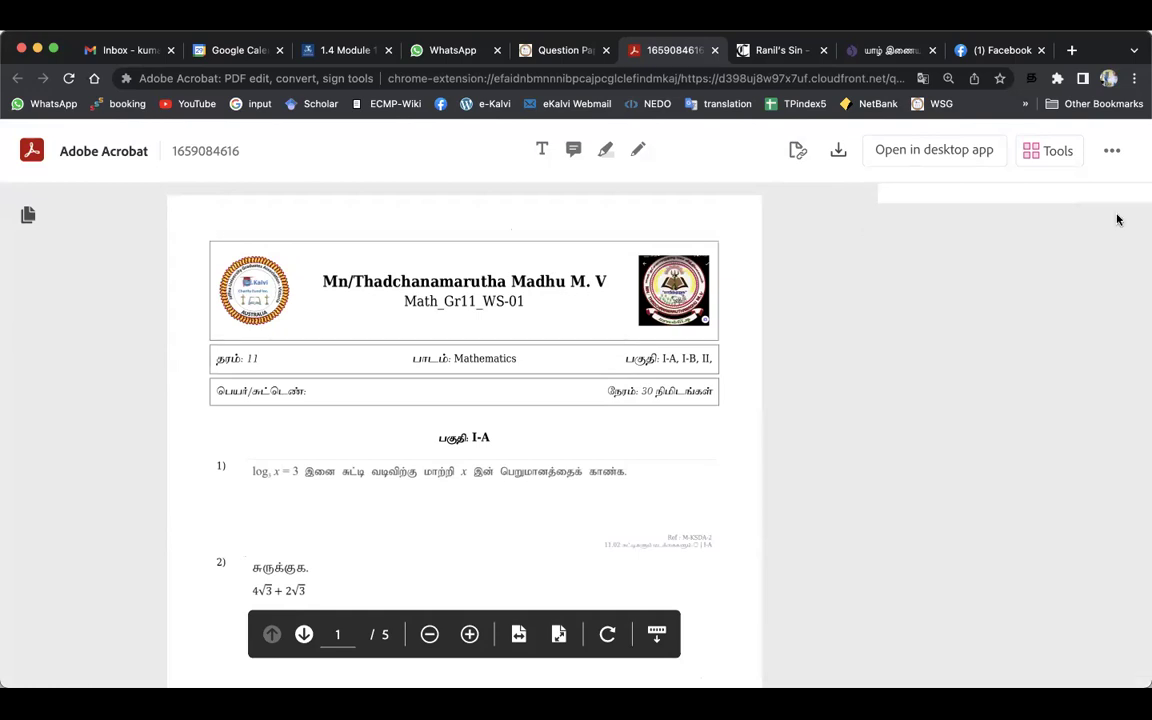
Step: Examine the questions on the worksheet PDF's first page and the reference codes beneath questions 1 and 2
scroll(660, 338, down, 3)
scroll(660, 338, down, 5)
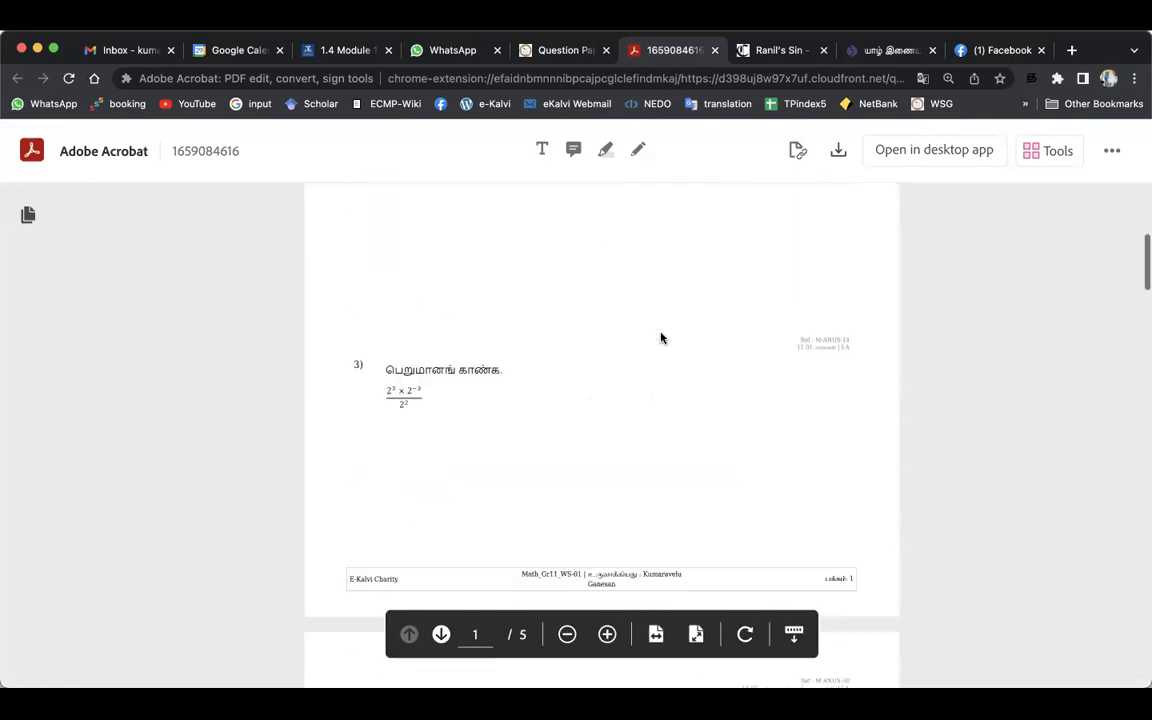
scroll(660, 338, up, 3)
scroll(660, 338, up, 5)
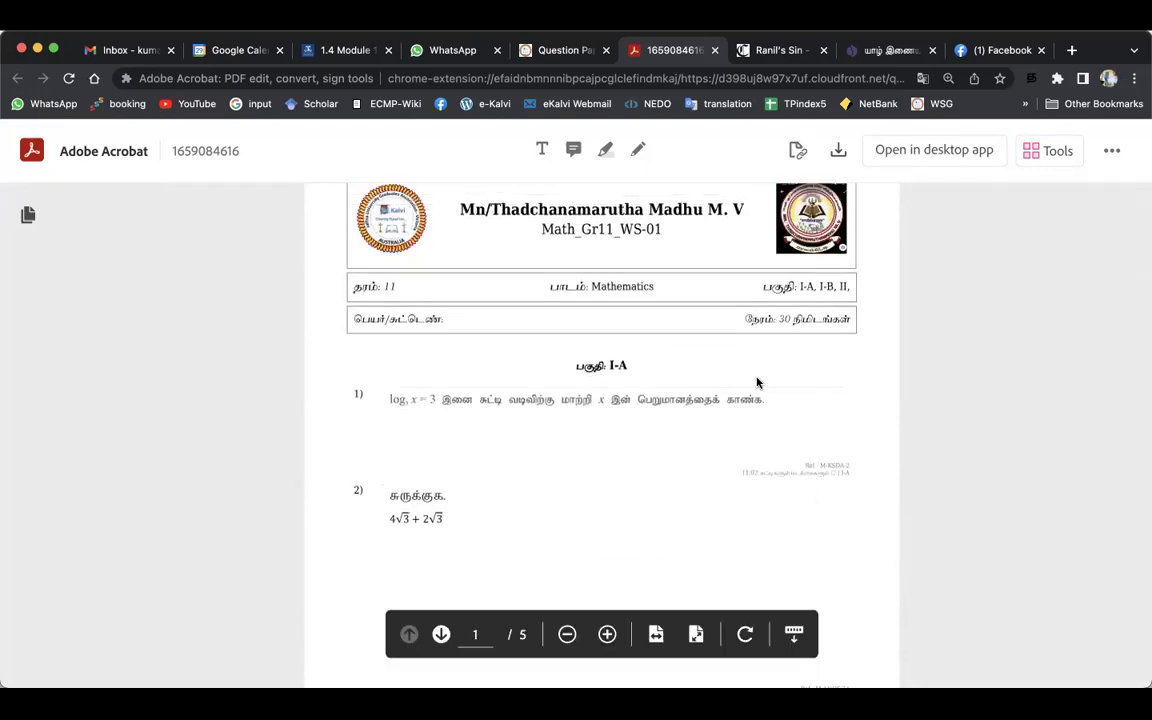
scroll(748, 375, up, 1)
scroll(757, 381, down, 2)
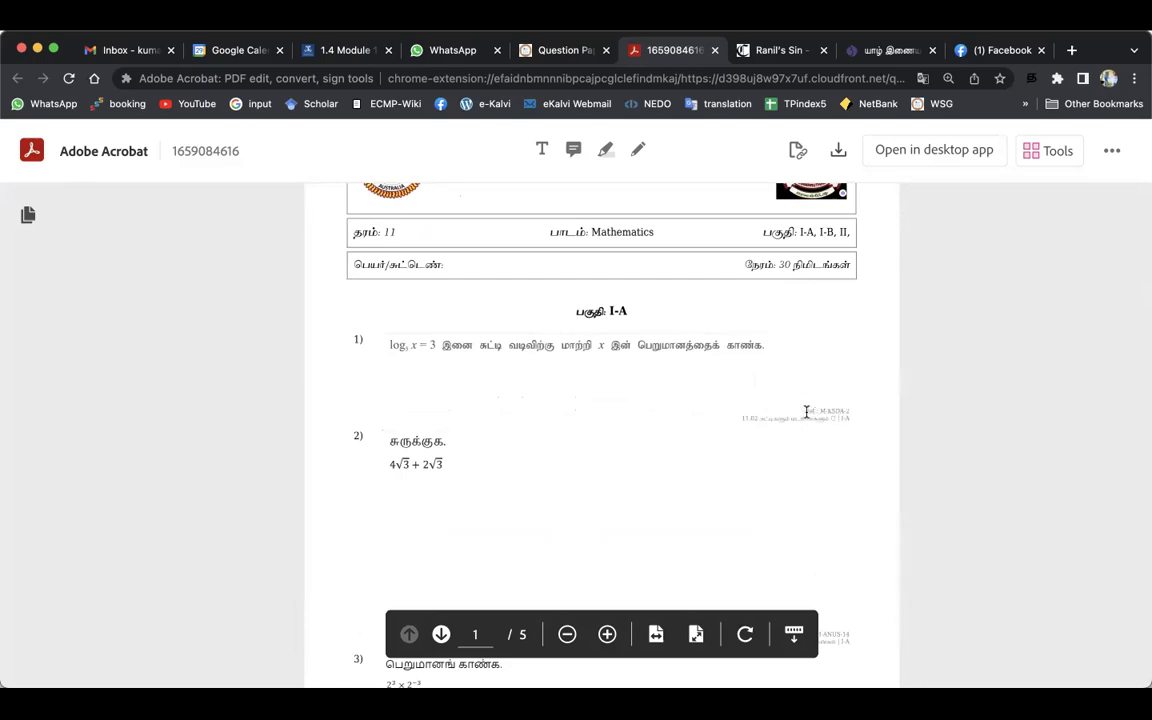
drag(806, 412, 856, 419)
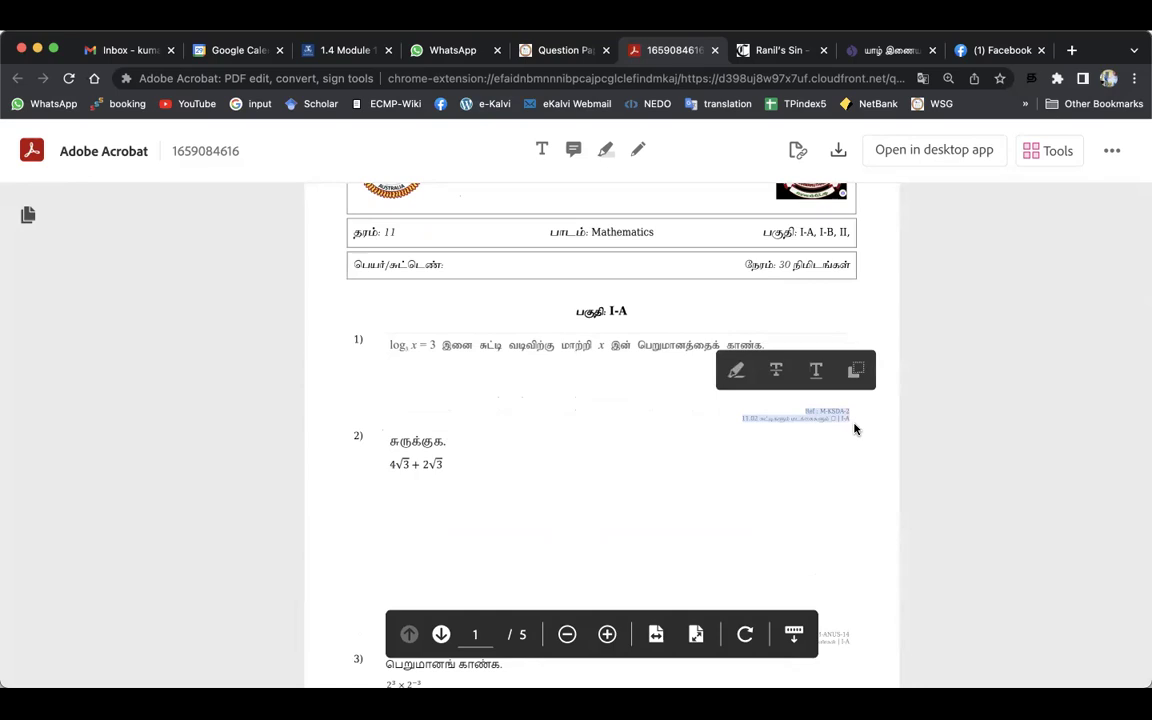
click(845, 429)
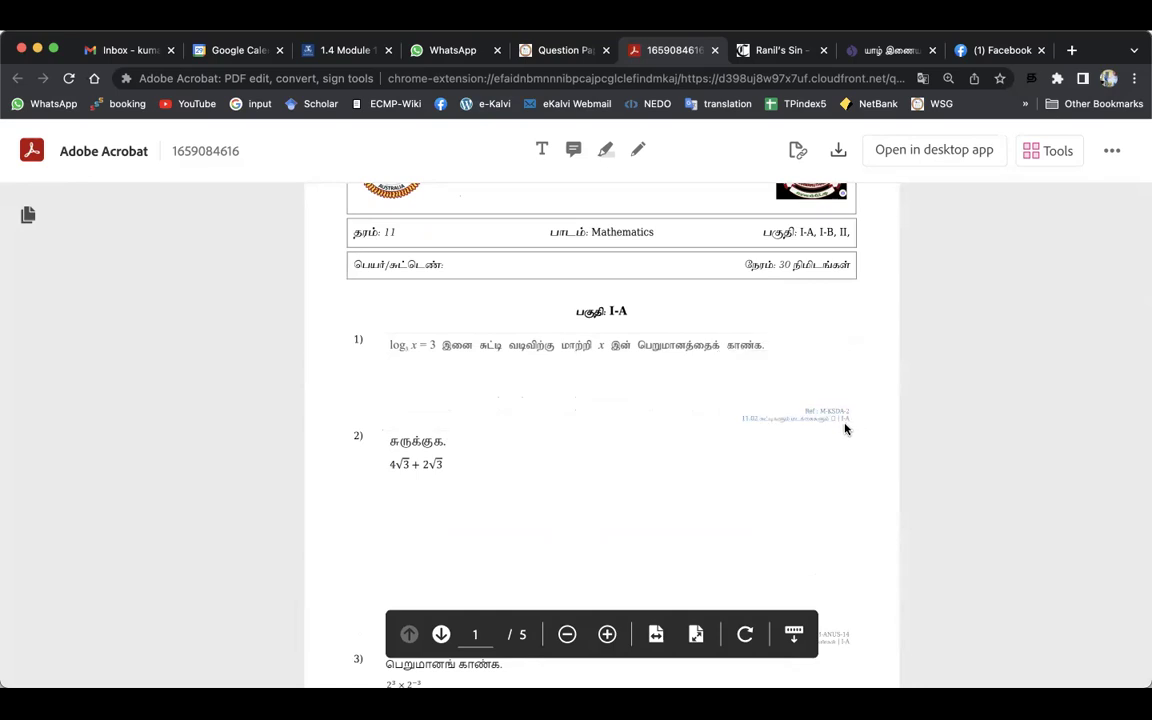
scroll(800, 419, down, 4)
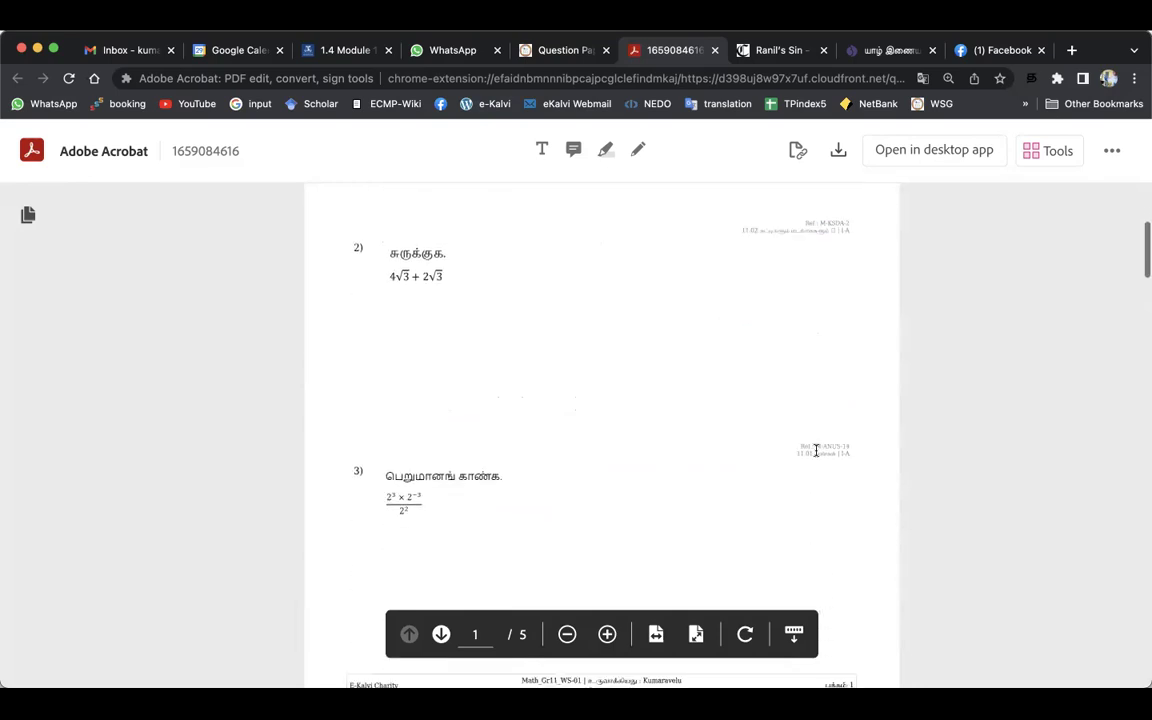
drag(816, 451, 856, 458)
click(856, 458)
Step: Look through the questions and reference codes on the remaining pages of the worksheet PDF, and return to its beginning
scroll(830, 445, down, 2)
scroll(830, 445, down, 7)
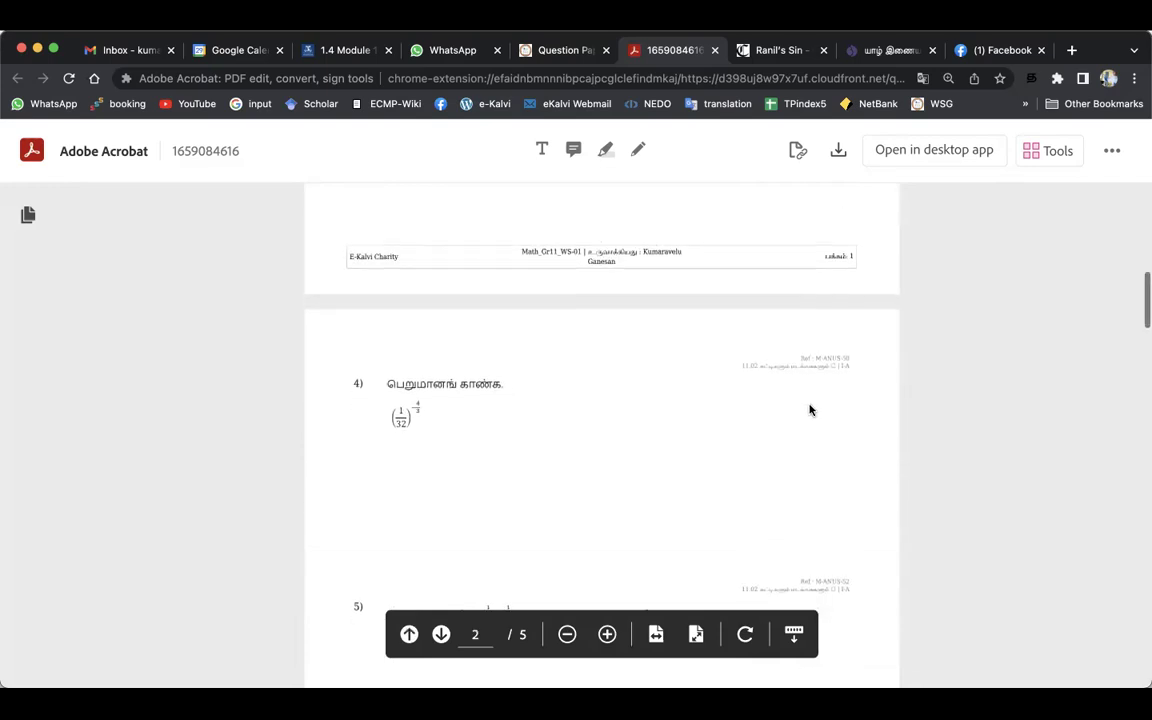
scroll(810, 410, down, 3)
scroll(810, 408, down, 2)
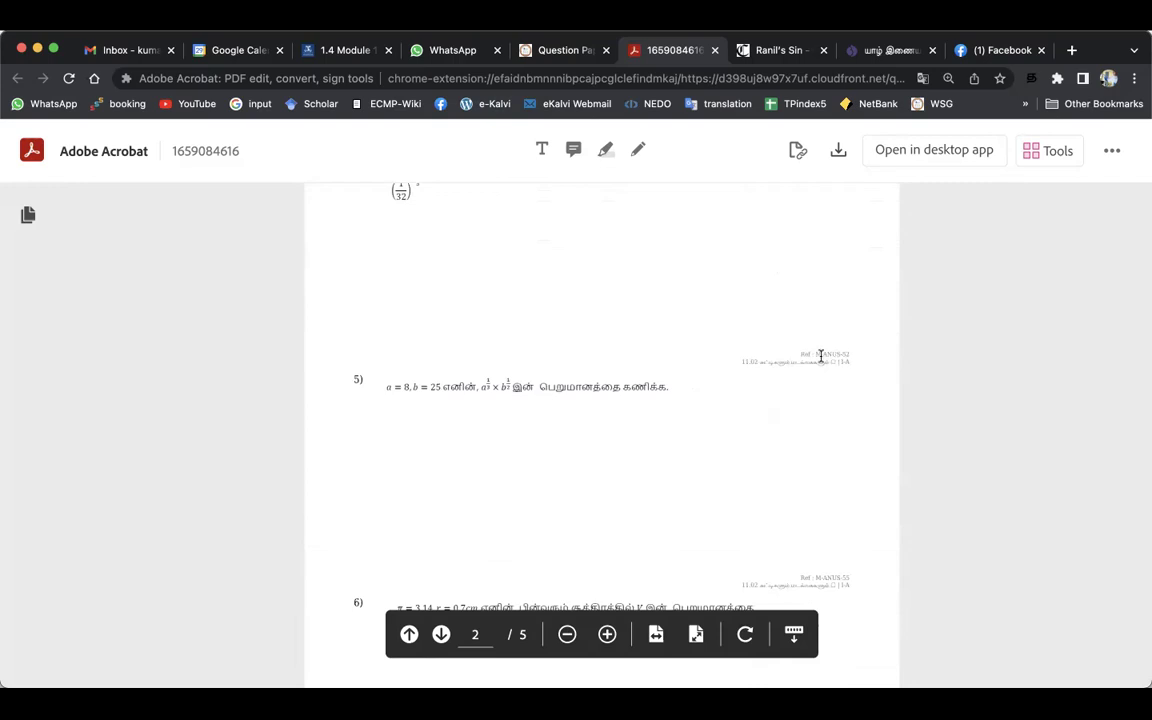
scroll(835, 390, down, 3)
drag(834, 457, 851, 455)
click(836, 477)
scroll(835, 477, down, 10)
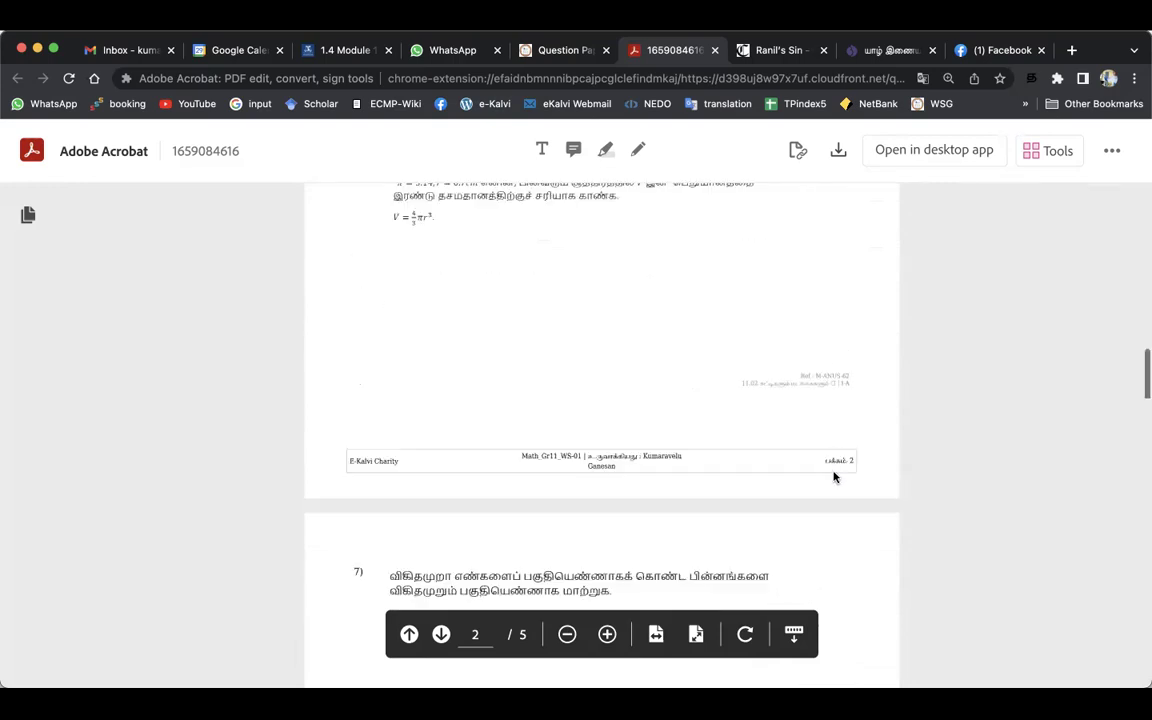
scroll(835, 477, down, 5)
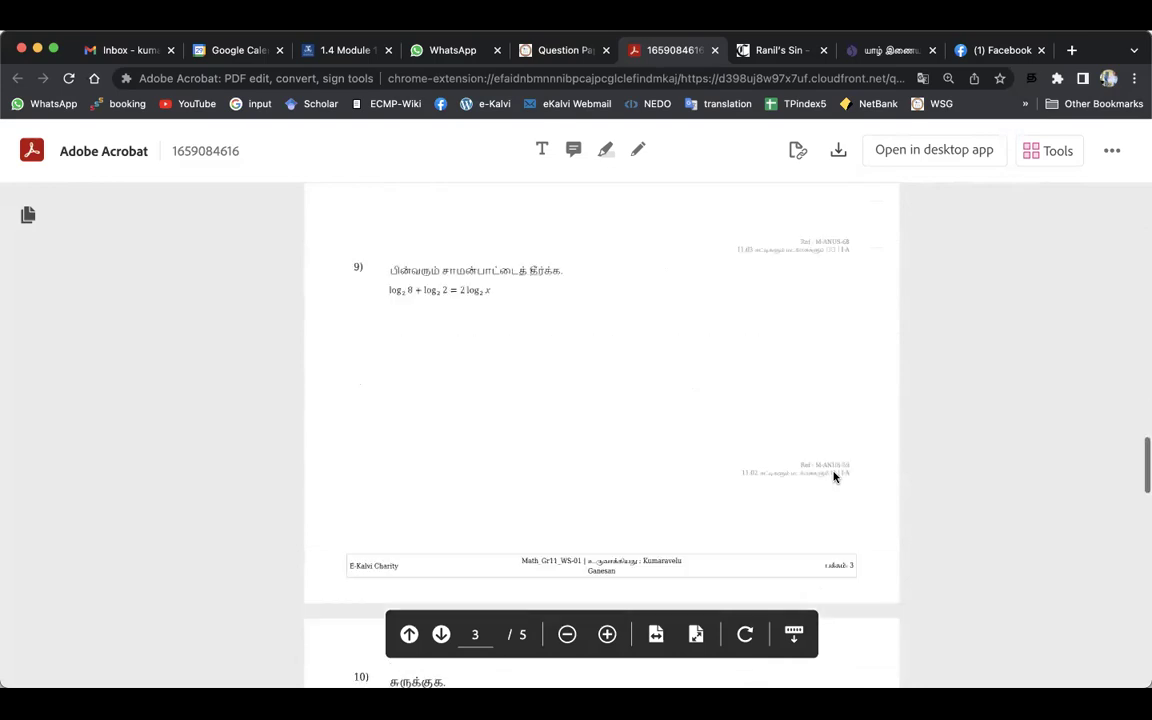
scroll(835, 477, down, 3)
scroll(835, 477, down, 5)
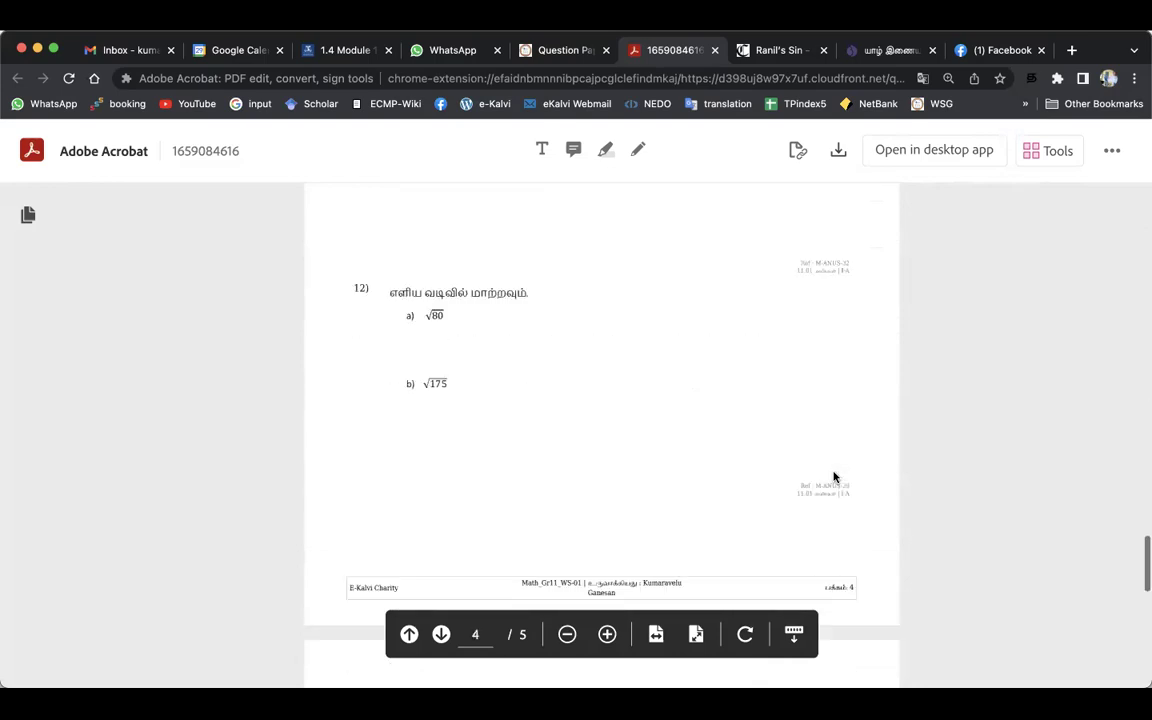
scroll(835, 477, down, 8)
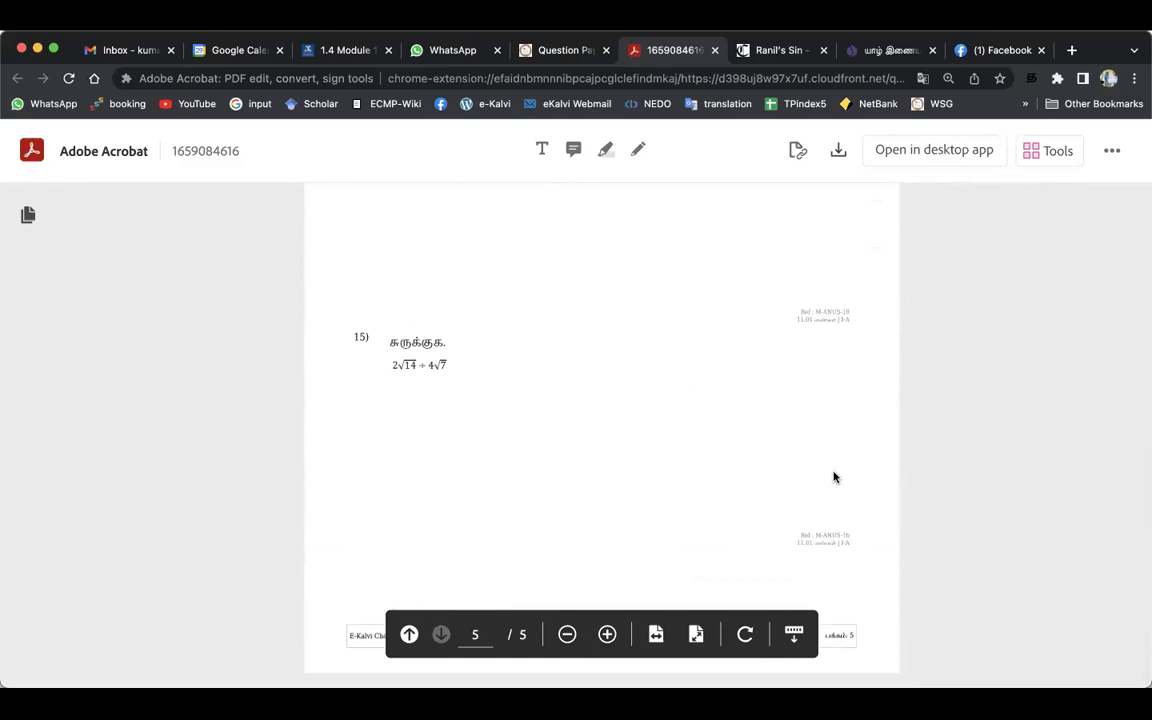
scroll(828, 455, up, 15)
scroll(828, 440, up, 15)
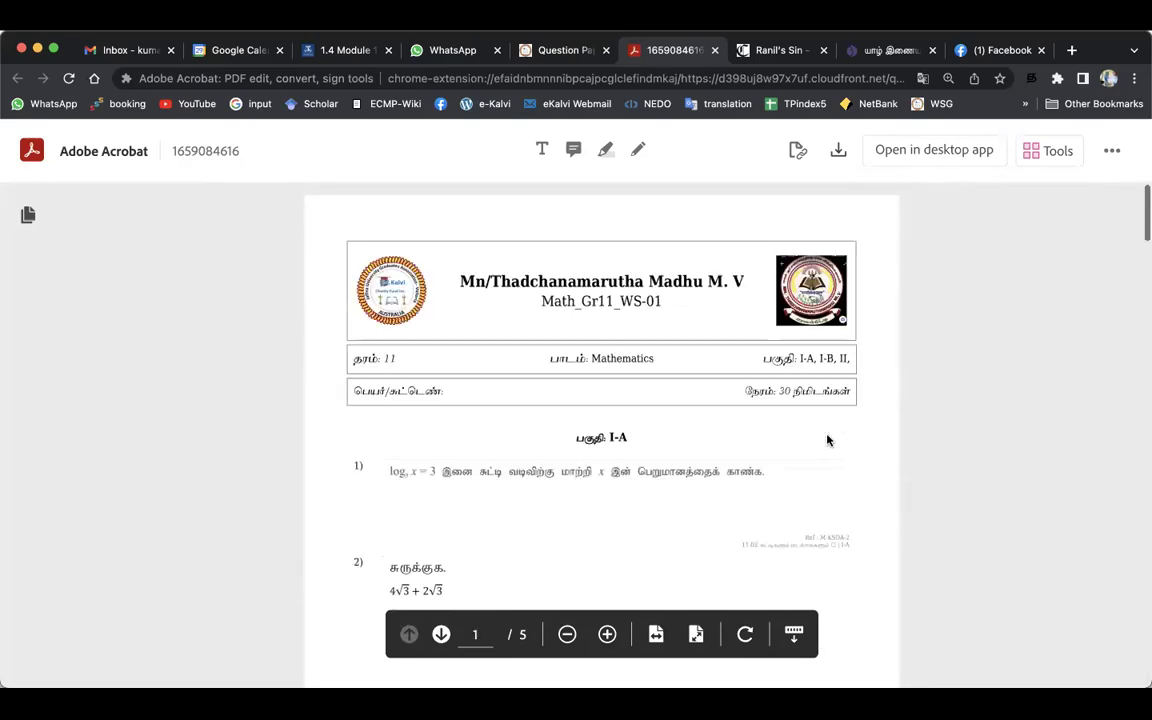
Step: Save the question paper PDF to the computer and close the unneeded Tamil-titled browser tab
click(838, 152)
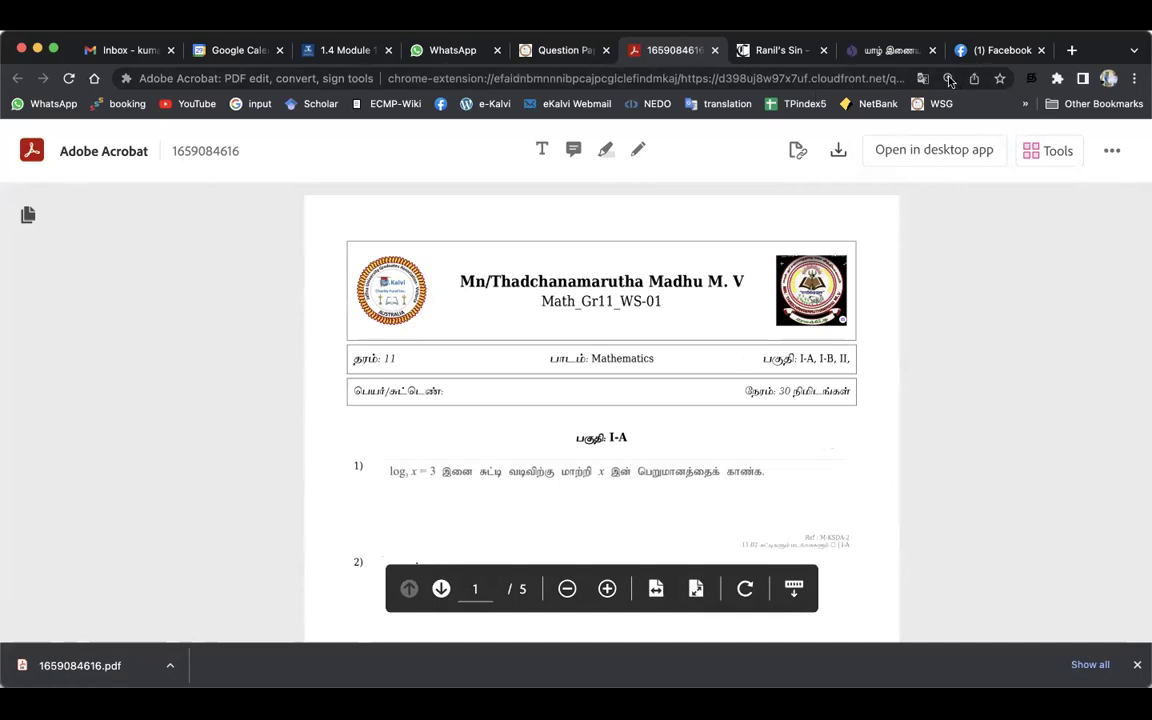
click(884, 50)
click(932, 50)
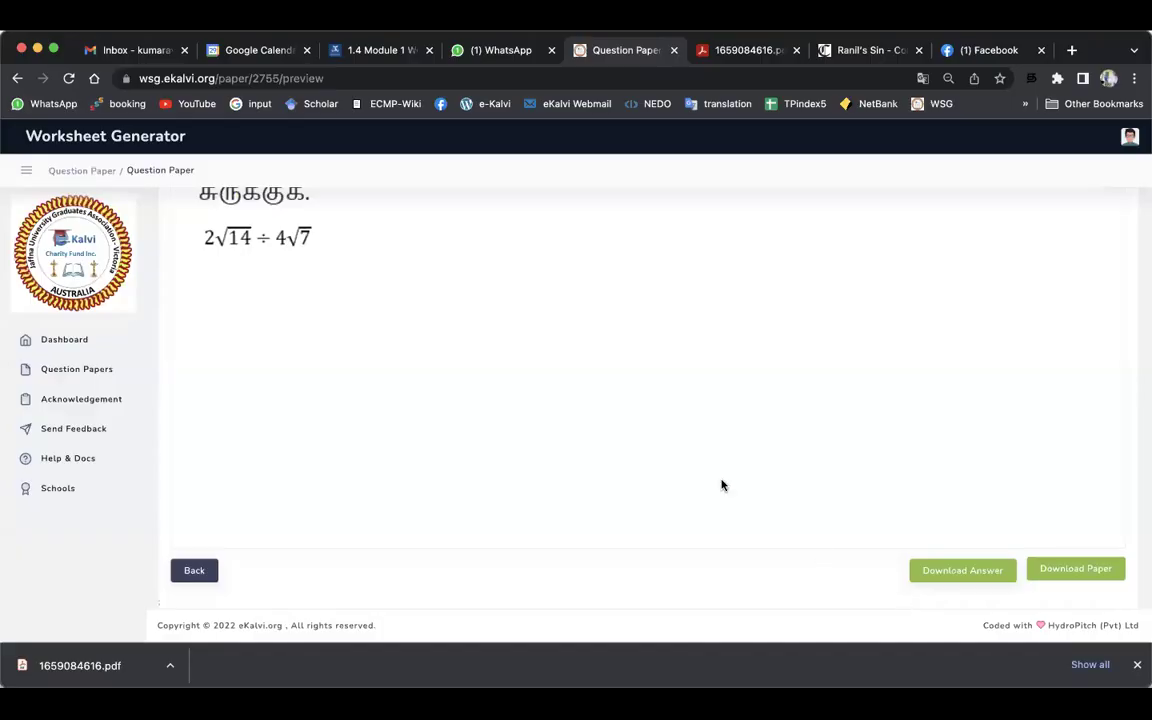
Step: Return to the question paper's preview in the Worksheet Generator and download its answer PDF
scroll(638, 413, down, 1)
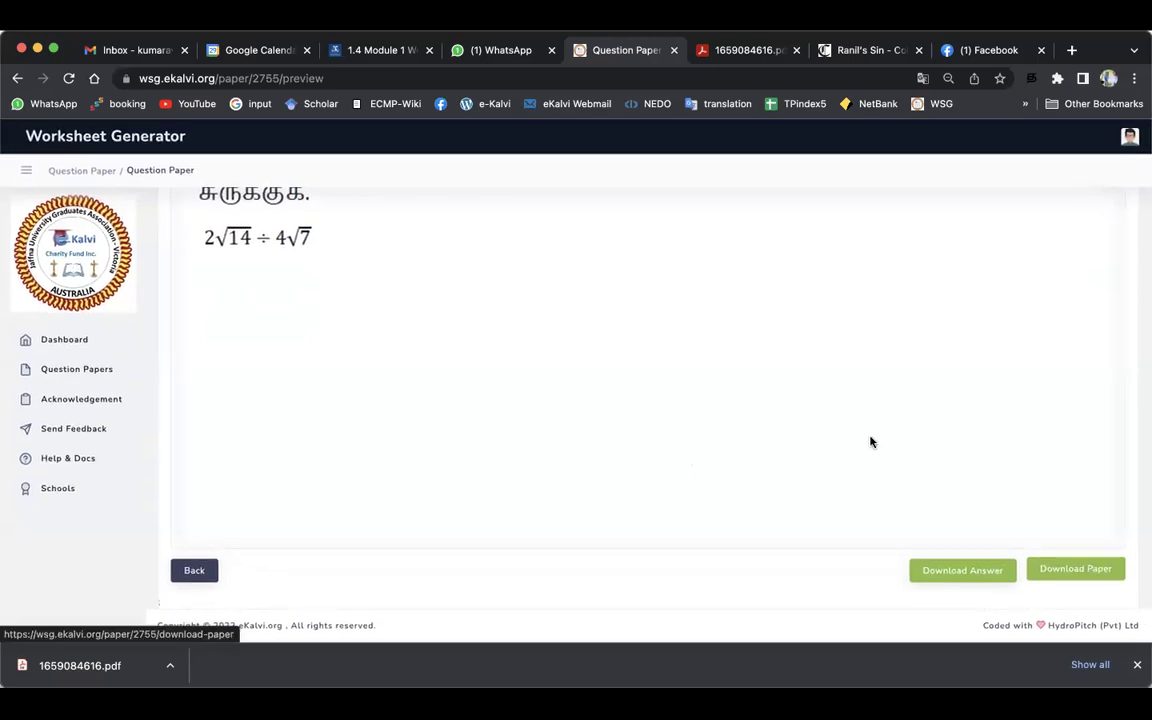
scroll(869, 442, up, 5)
scroll(869, 442, down, 6)
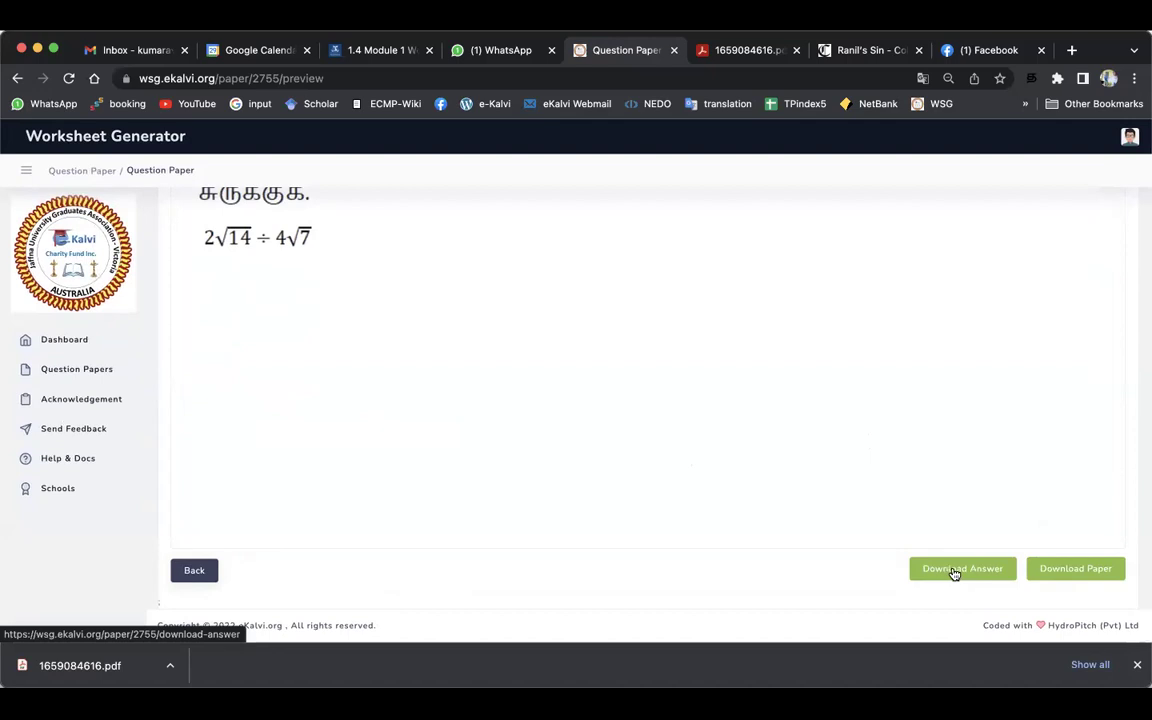
click(955, 570)
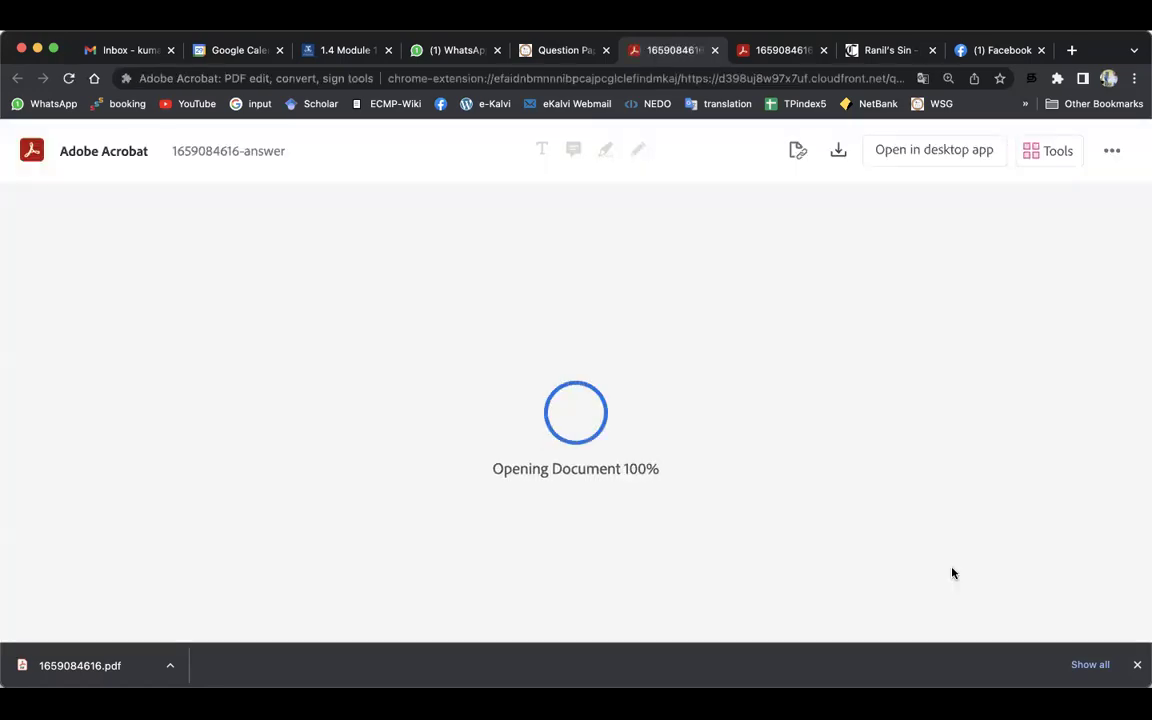
Step: Examine the worked answer to the first question and the question ID and reference links beneath it
scroll(704, 431, down, 8)
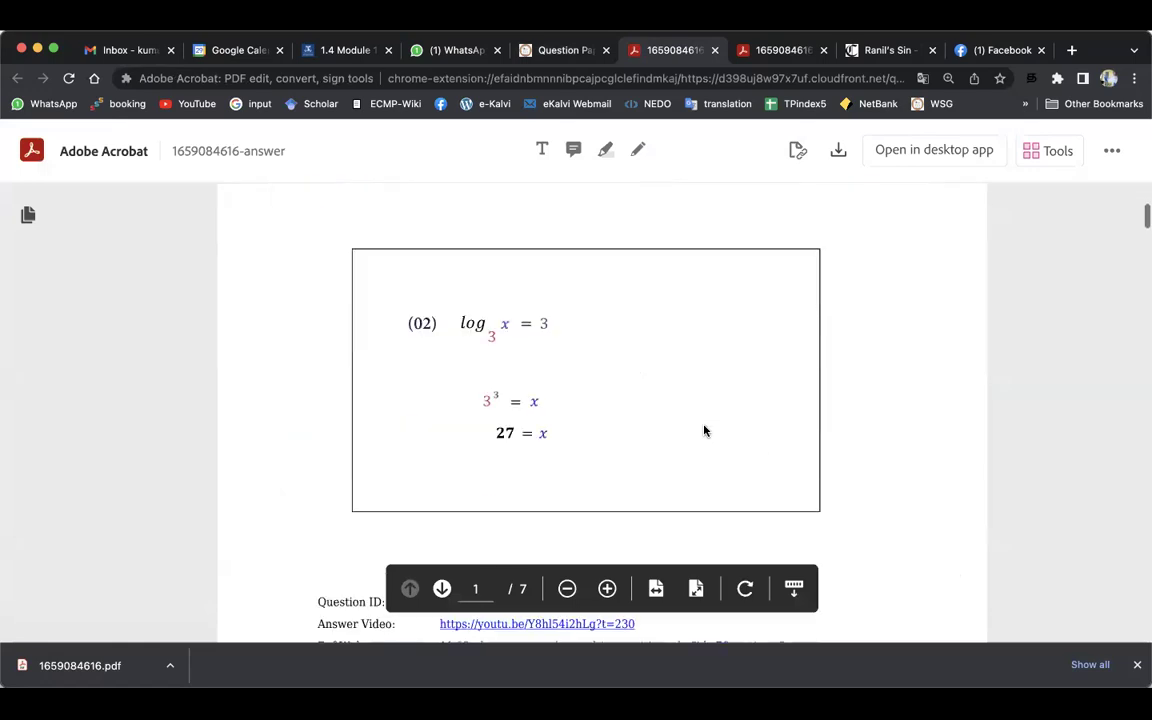
scroll(704, 431, down, 3)
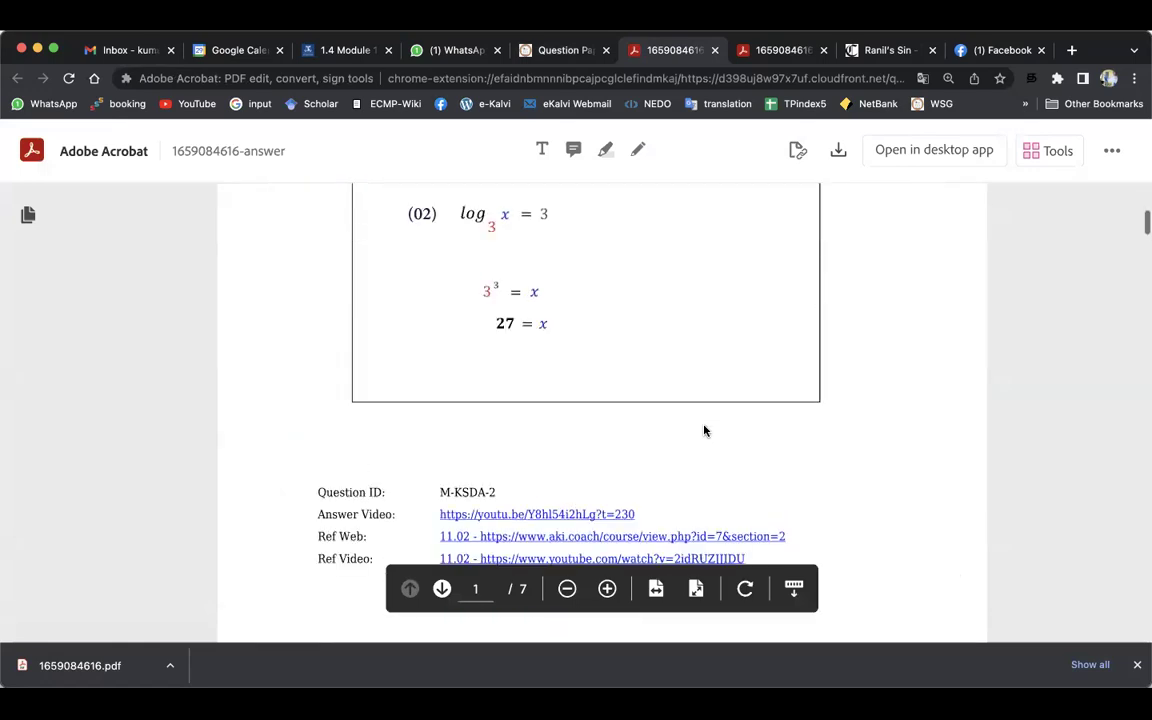
scroll(704, 431, down, 5)
scroll(704, 431, down, 1)
scroll(704, 431, up, 2)
scroll(704, 431, down, 2)
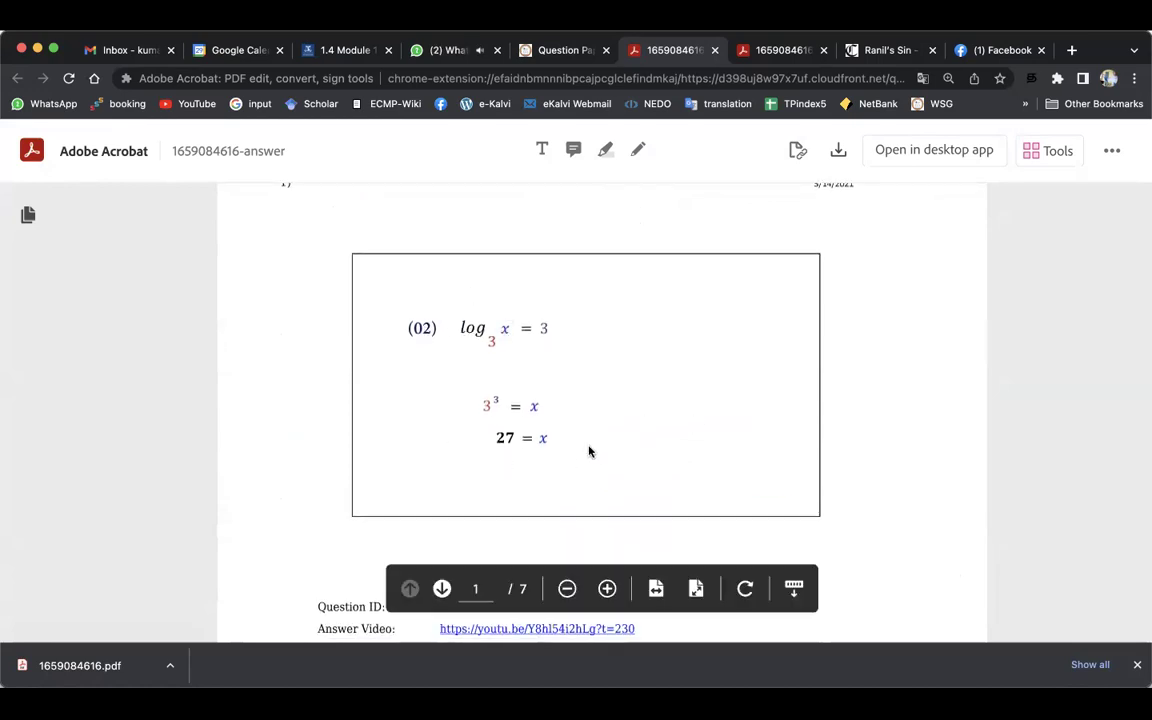
scroll(588, 451, down, 5)
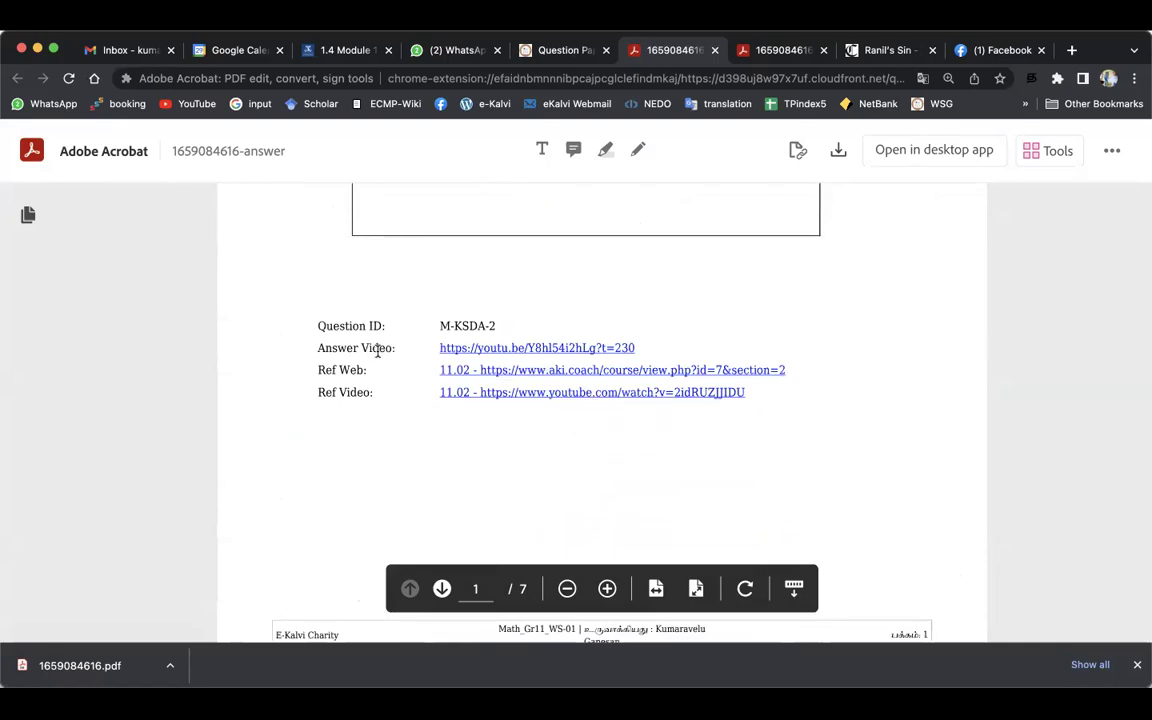
Step: Open the first question's answer video on YouTube, pause and resume it, and show it in full screen
click(564, 350)
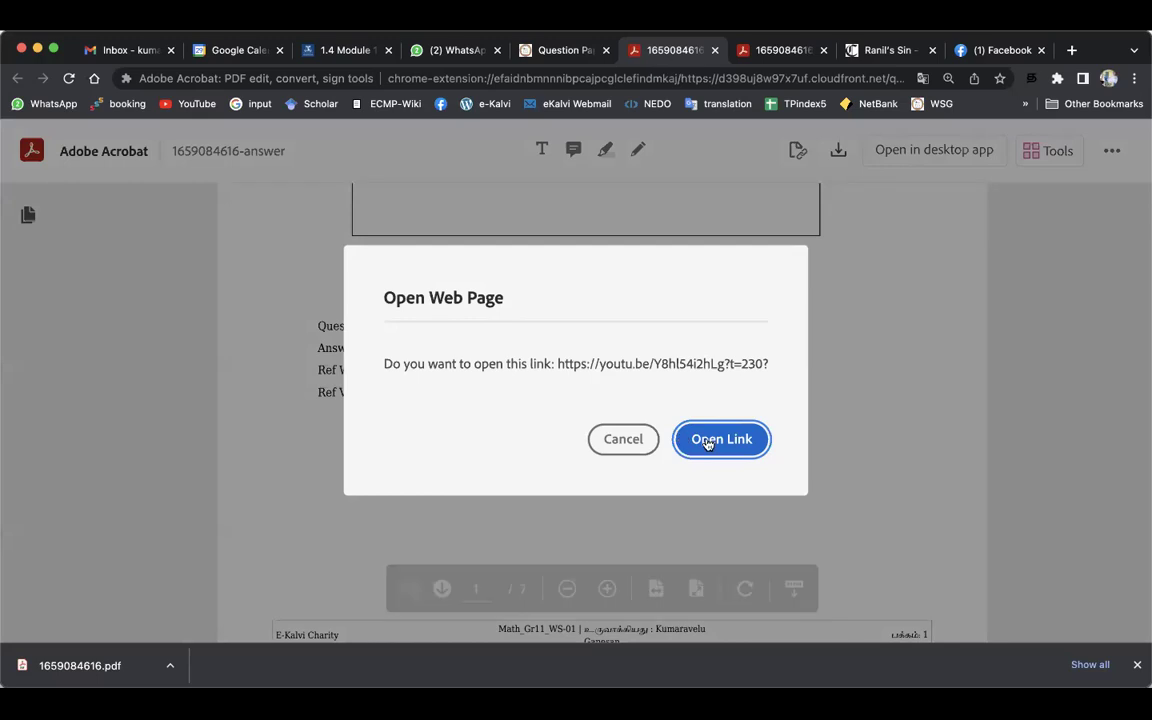
click(718, 440)
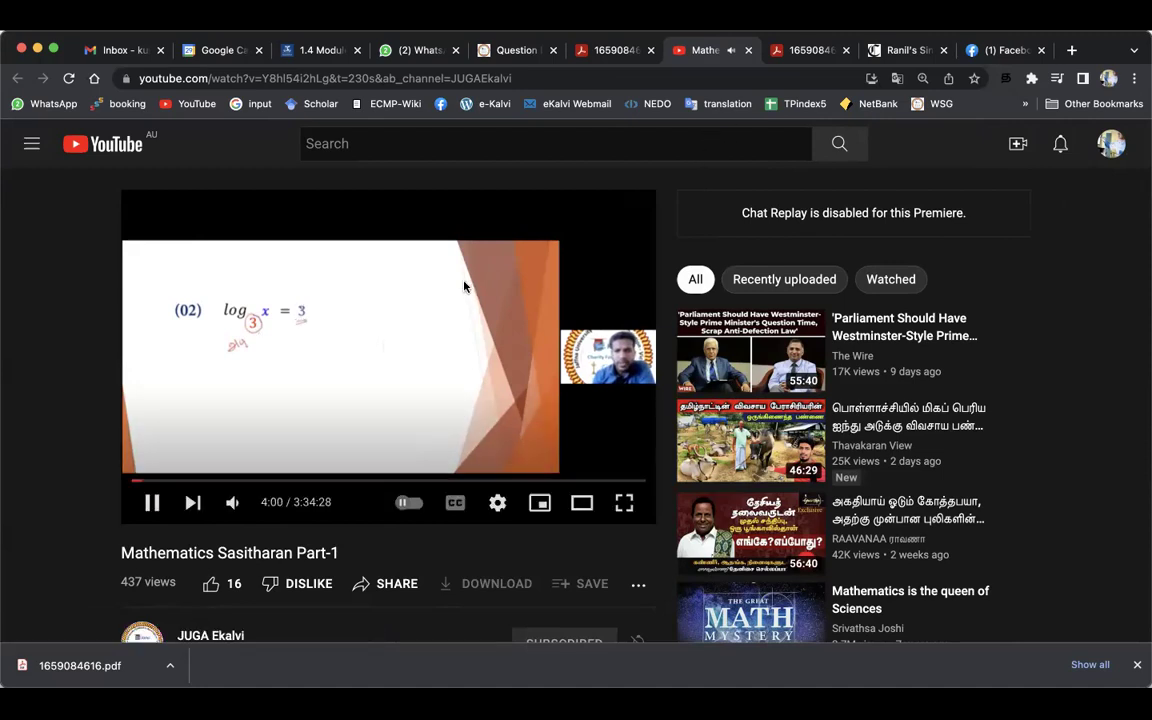
click(152, 502)
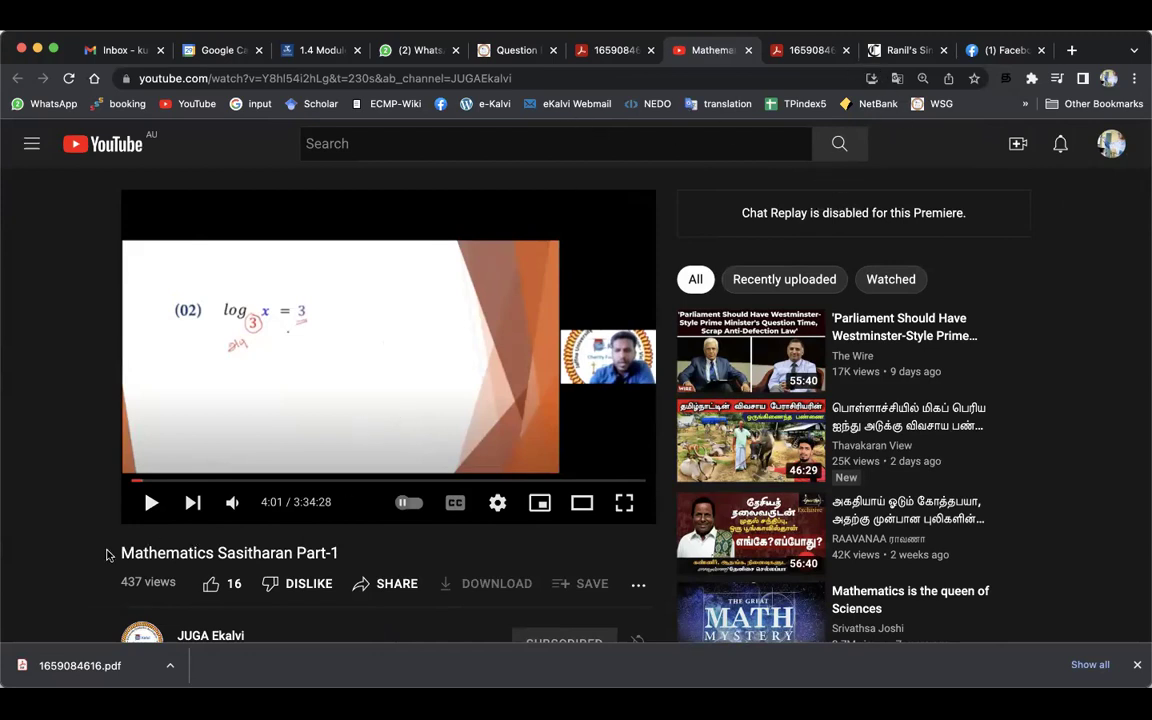
click(151, 502)
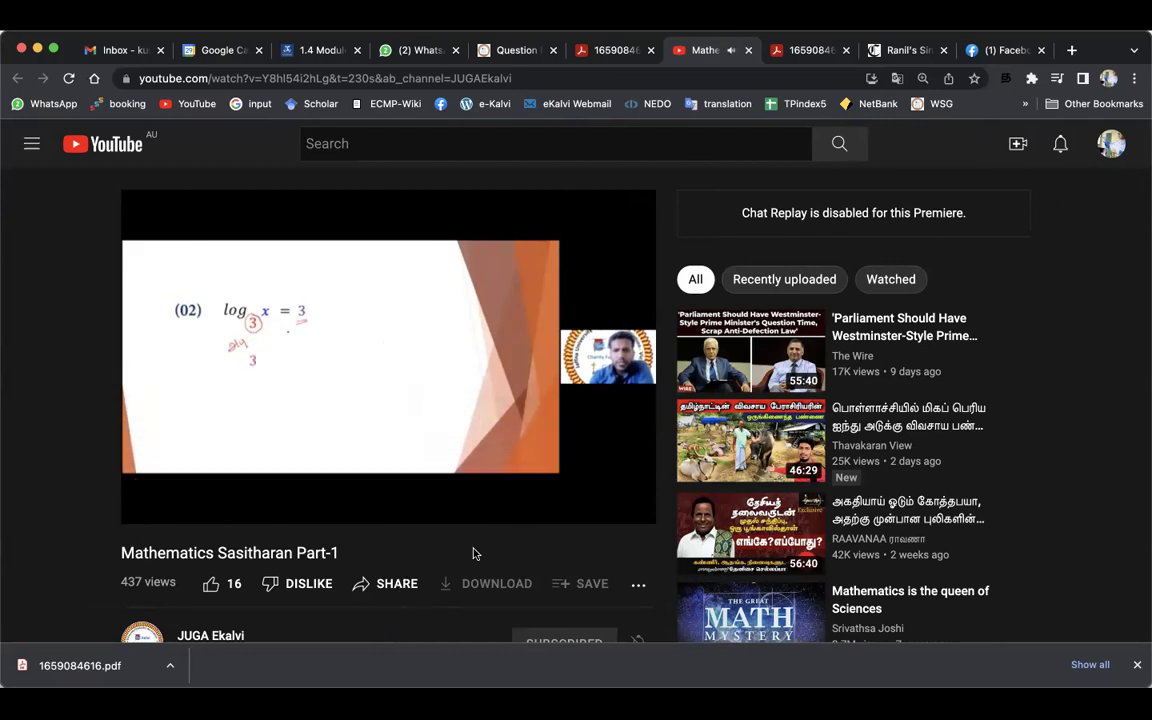
click(624, 506)
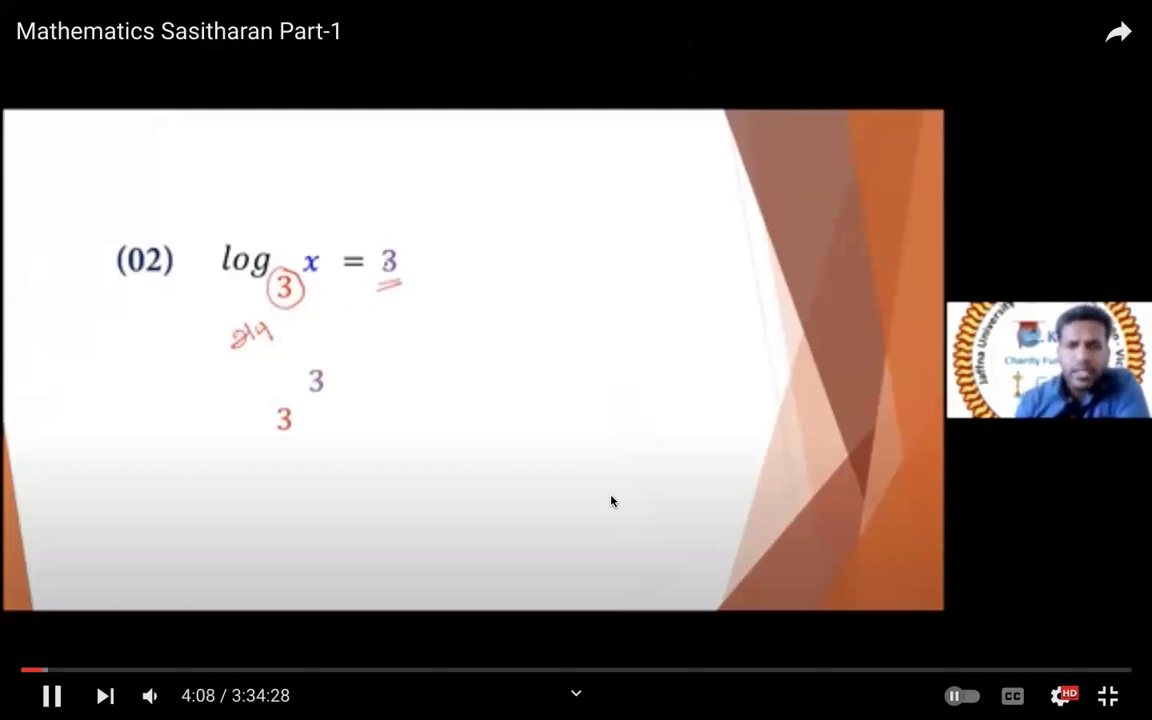
Step: Raise the answer video's volume to maximum, pause playback, and return from full screen to the answer PDF
mouse_move(150, 695)
drag(191, 698, 237, 696)
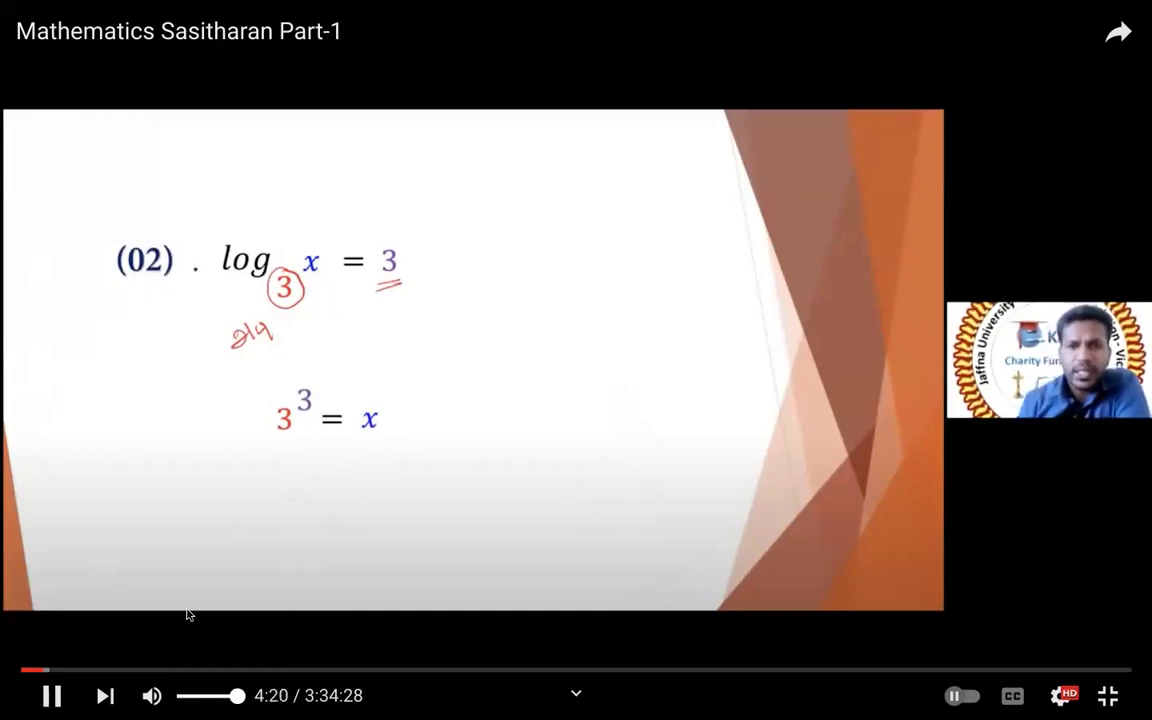
click(53, 696)
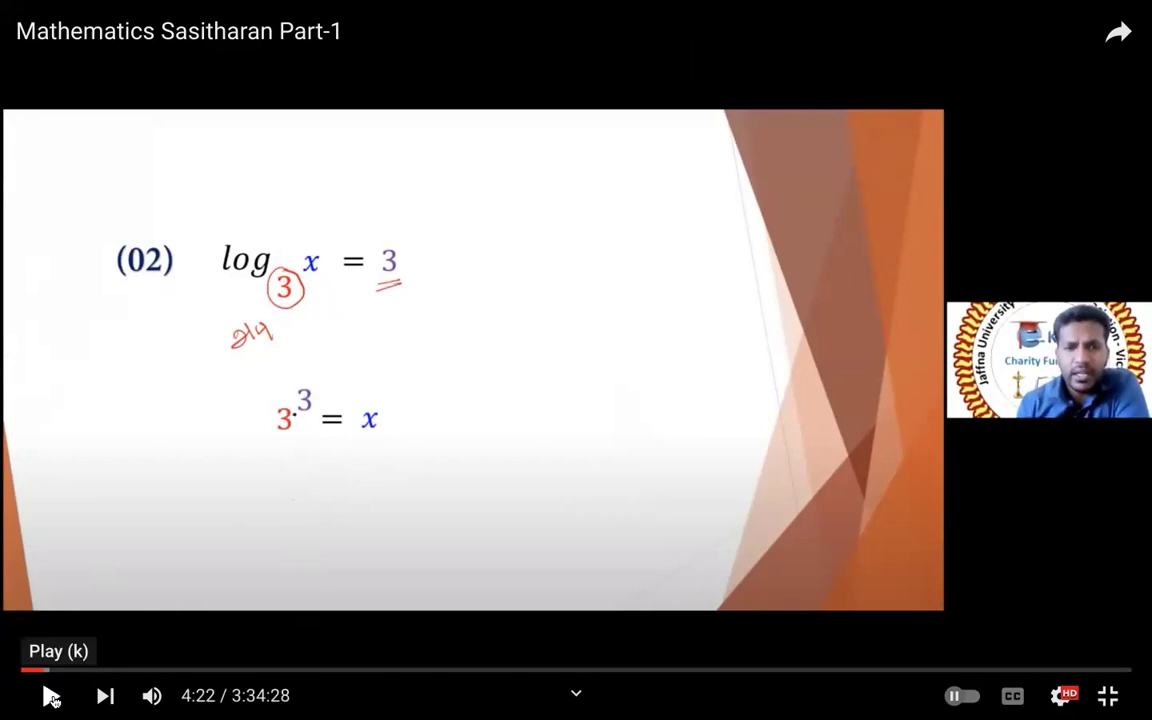
key(Escape)
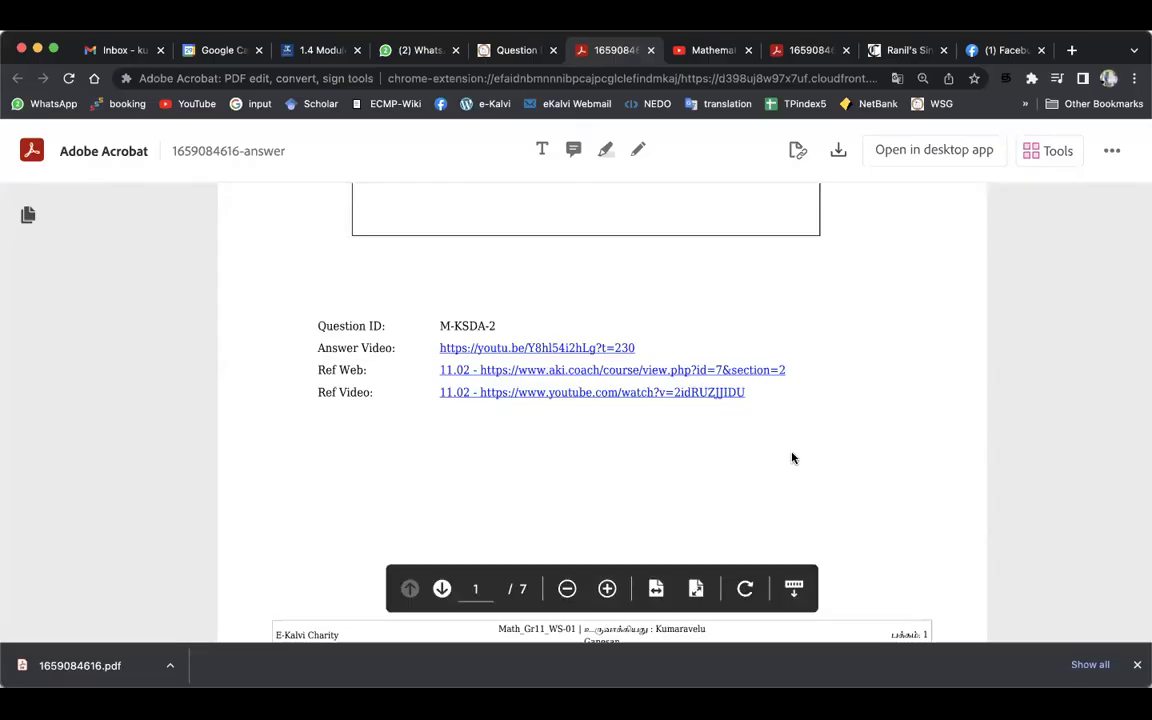
Step: Review the first question's worked solution again along with its question ID, answer video and reference links
scroll(792, 458, up, 5)
scroll(638, 406, up, 2)
scroll(622, 404, down, 3)
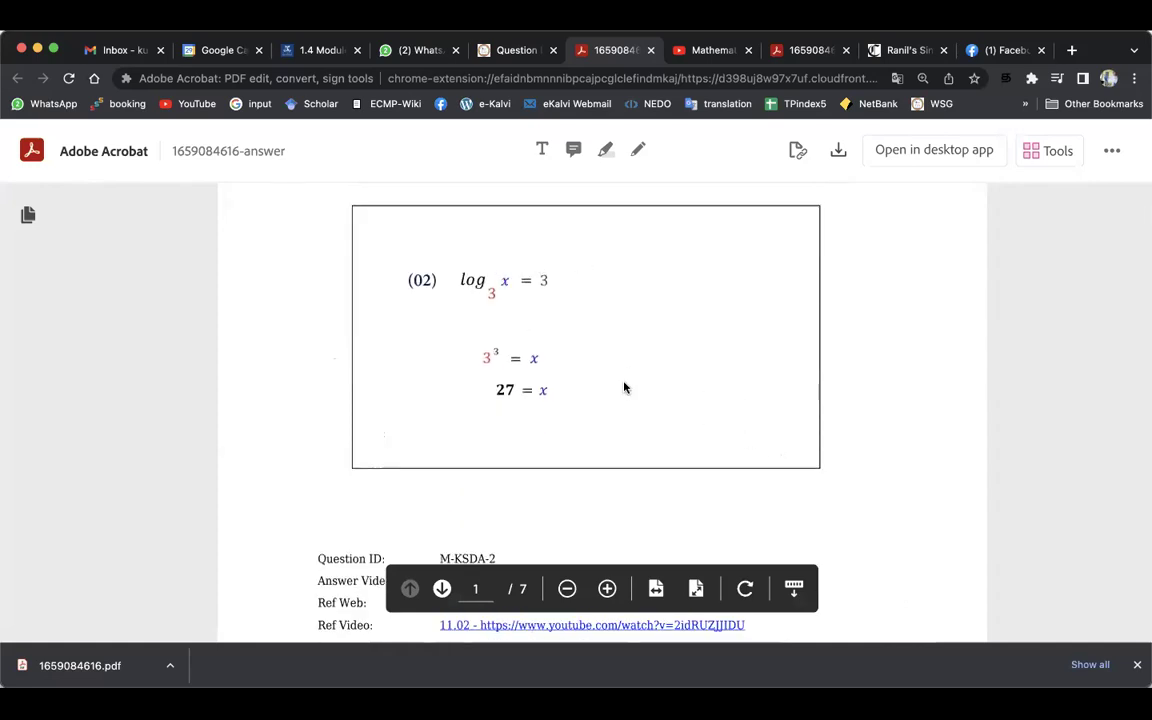
scroll(624, 388, down, 4)
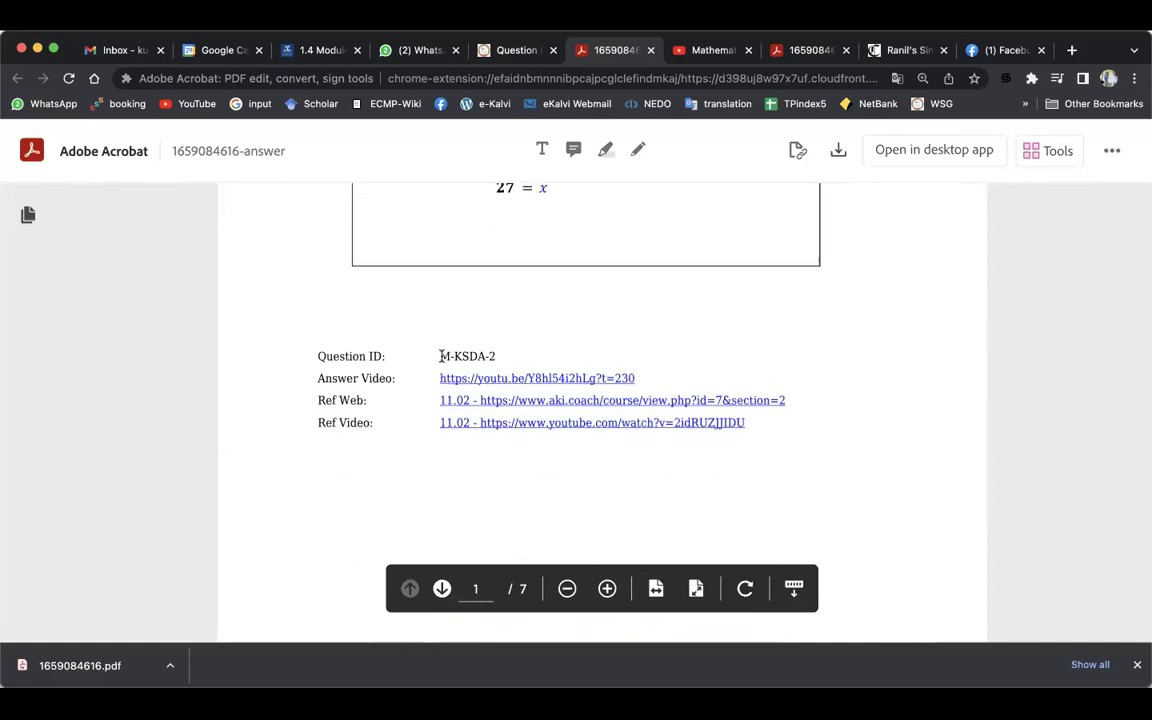
drag(441, 355, 505, 357)
click(500, 362)
scroll(478, 375, down, 1)
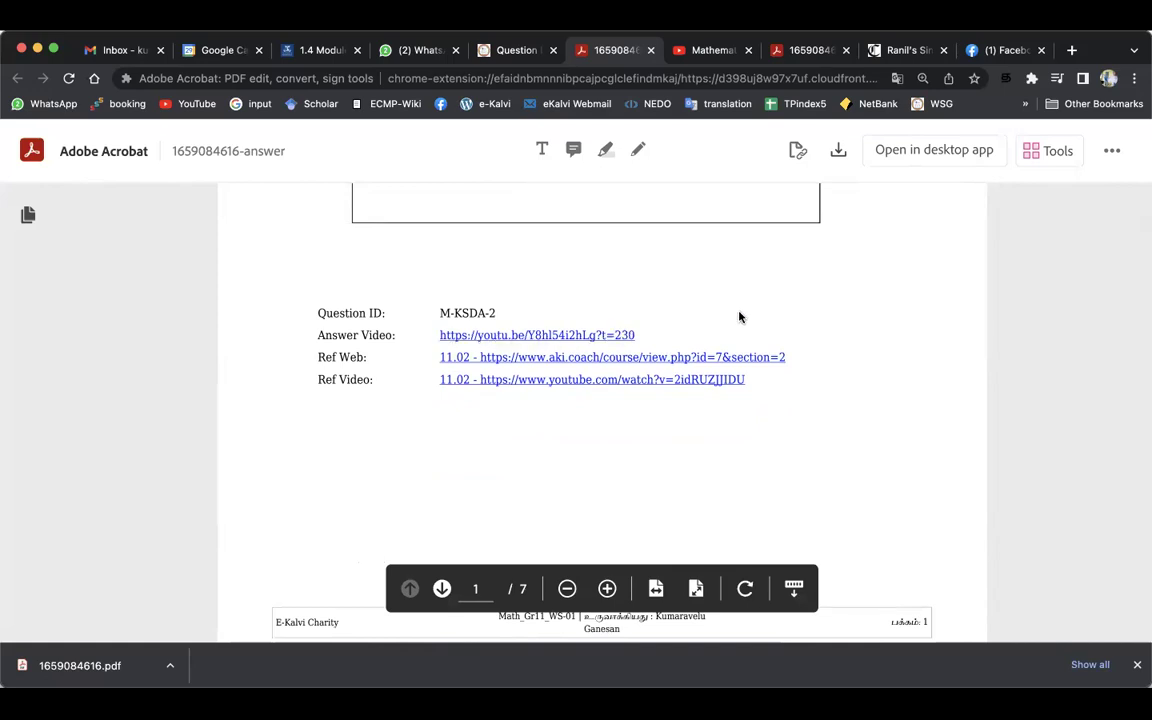
scroll(733, 308, up, 1)
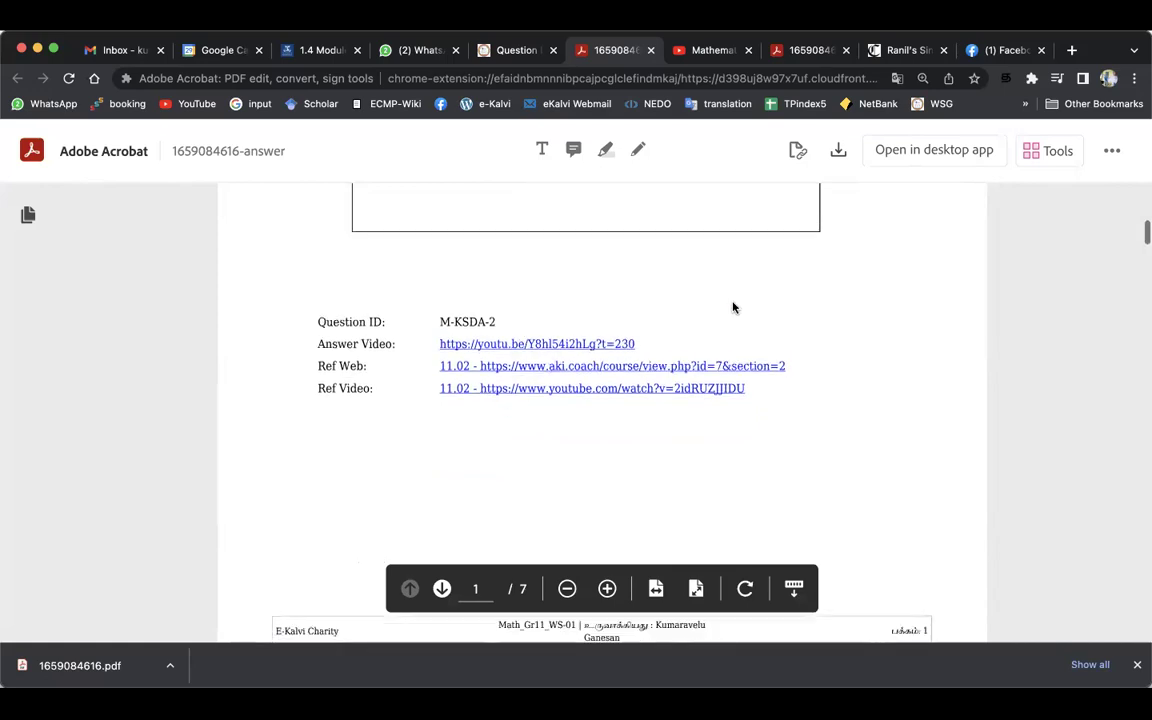
scroll(720, 307, up, 3)
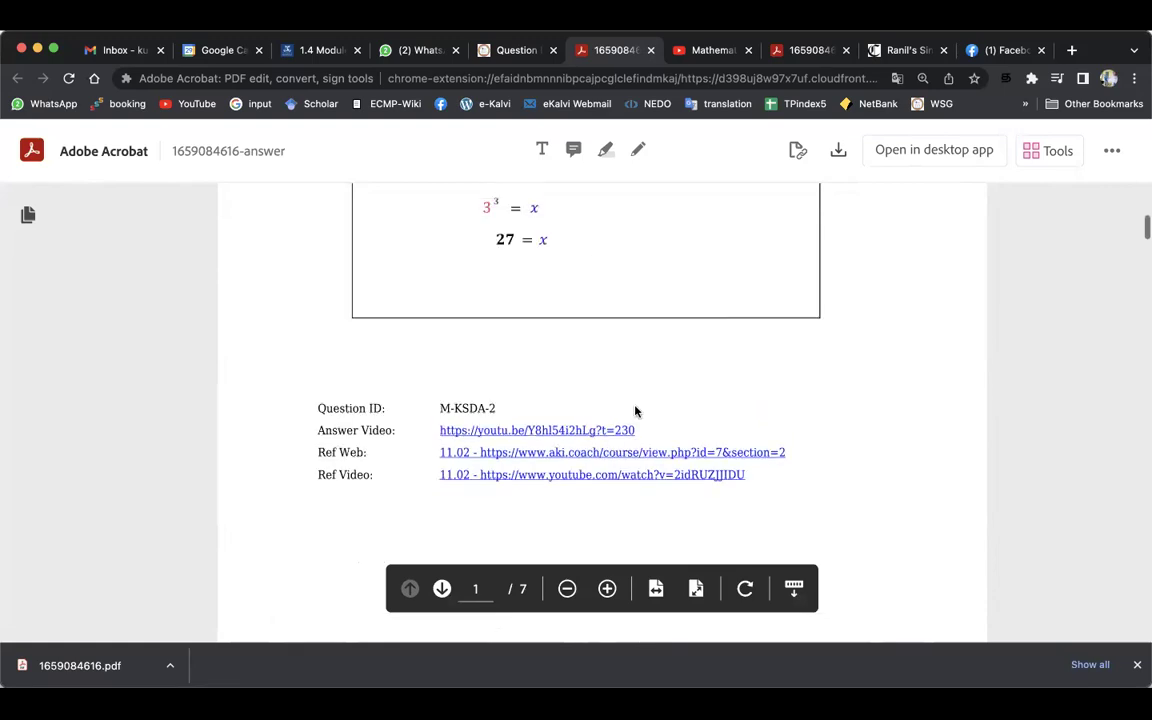
Step: Open the first question's 11.02 reference video on YouTube, play it in full screen, and pause it
scroll(750, 440, down, 2)
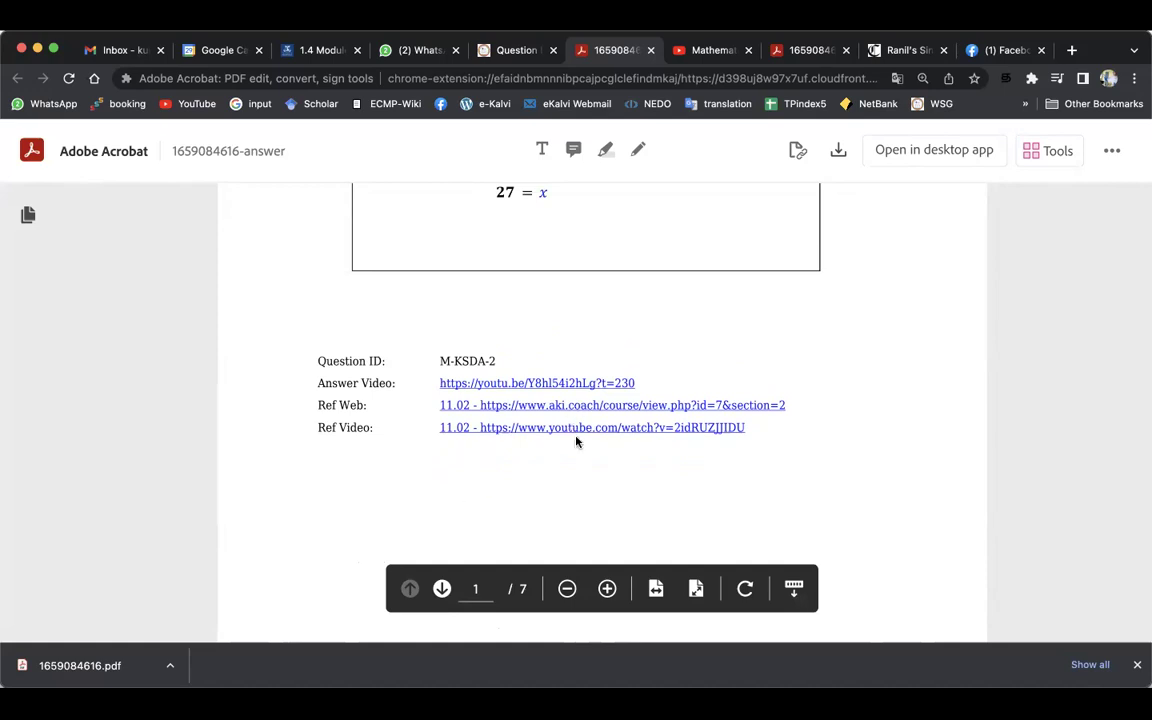
scroll(702, 412, down, 1)
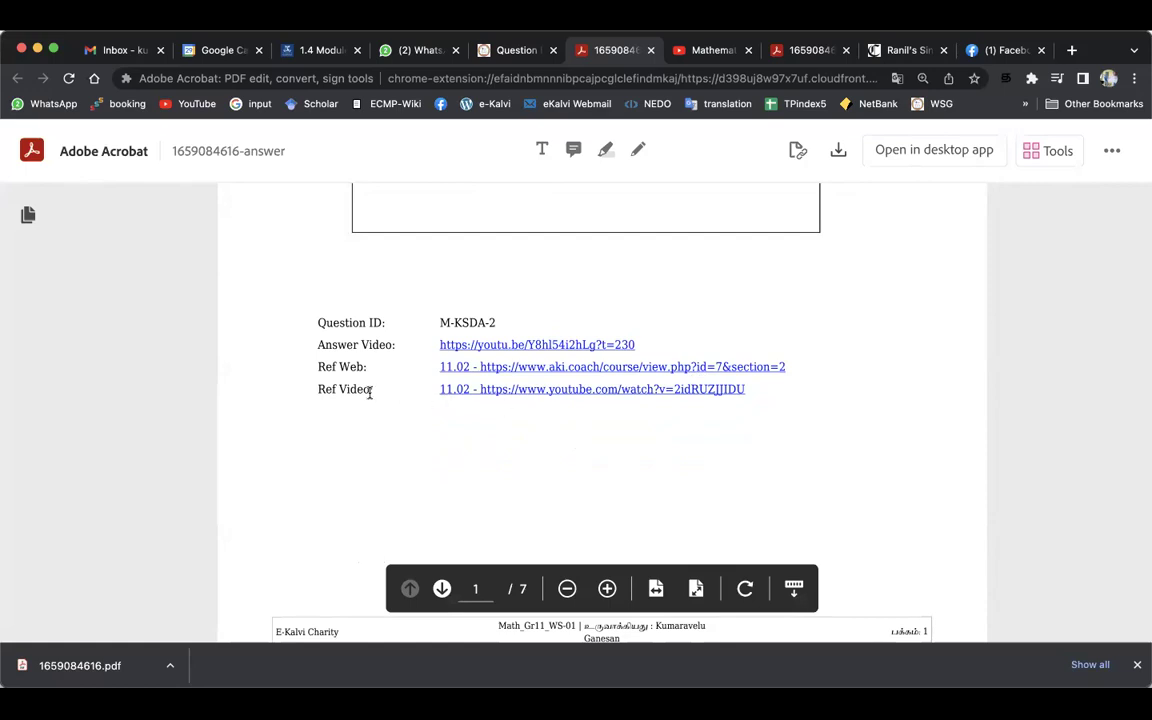
scroll(535, 393, down, 1)
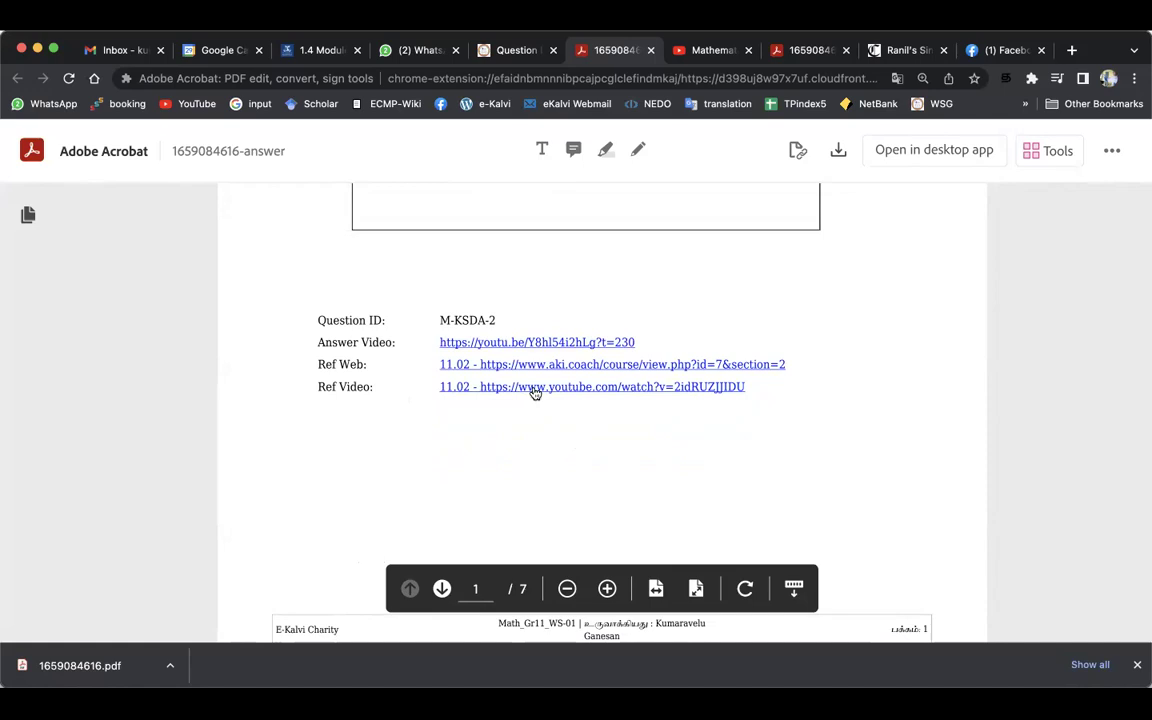
click(535, 393)
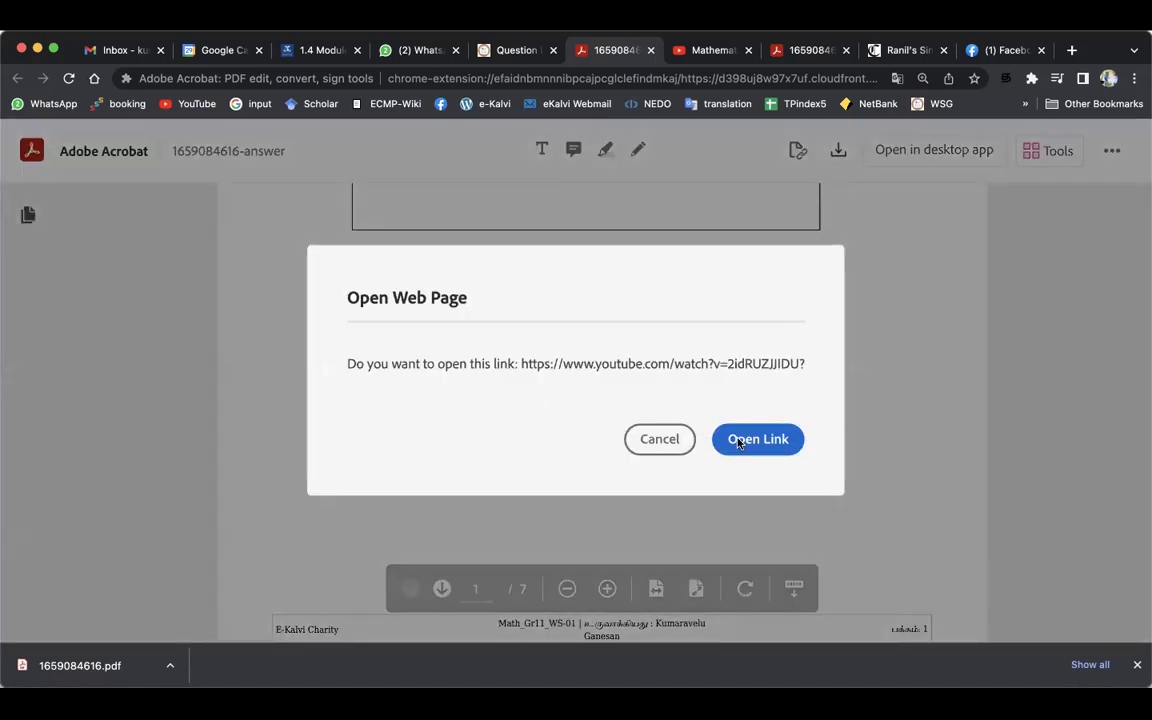
click(738, 441)
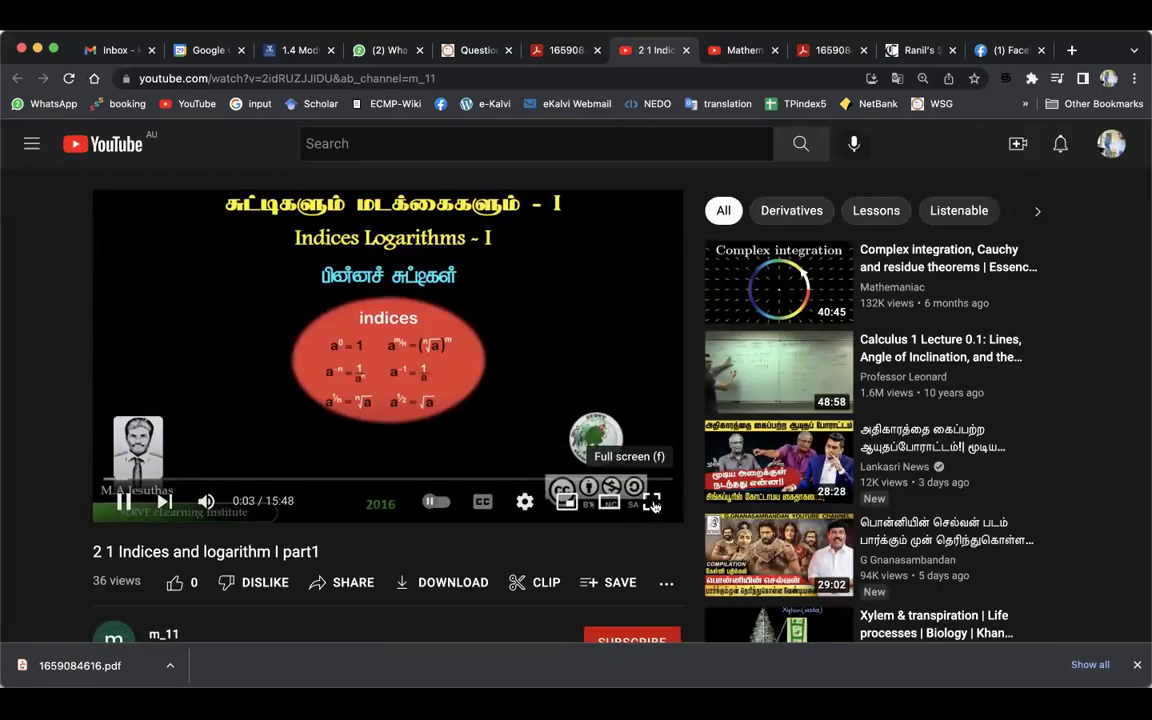
click(652, 503)
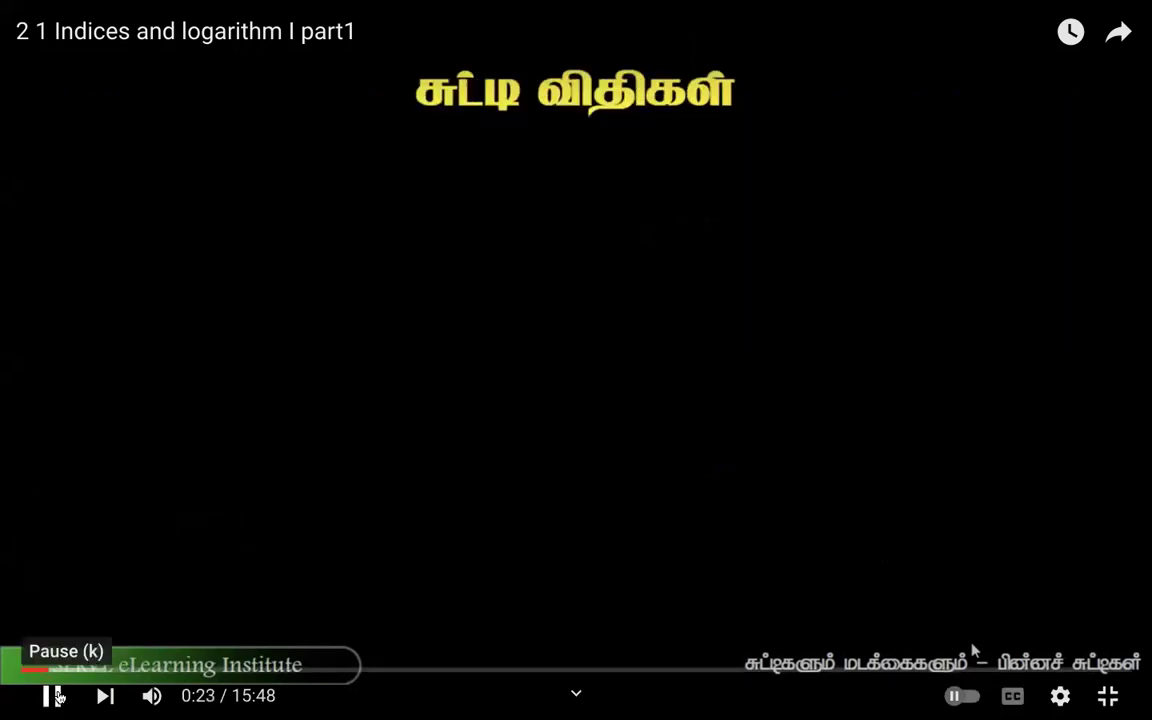
click(53, 697)
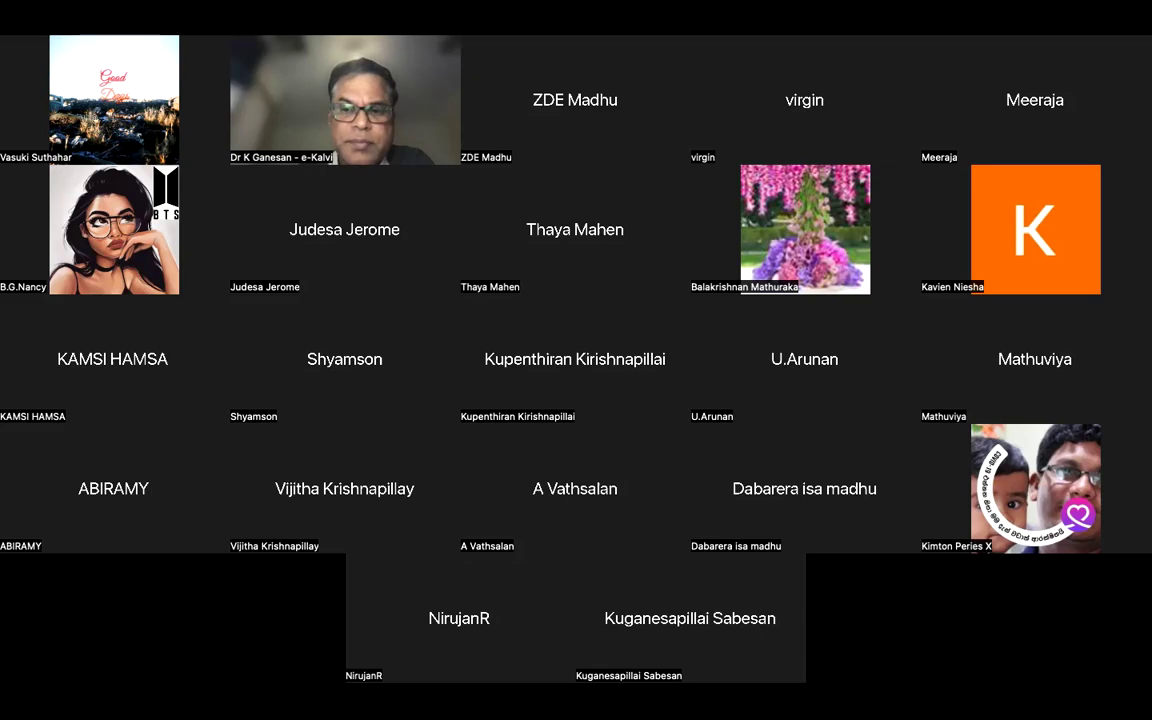
Step: Review the Math_Gr11_WS-01 question paper preview in the Worksheet Generator, including its header and the first questions of section I-A
scroll(658, 465, up, 1)
scroll(658, 465, down, 1)
scroll(657, 464, up, 2)
scroll(658, 464, up, 10)
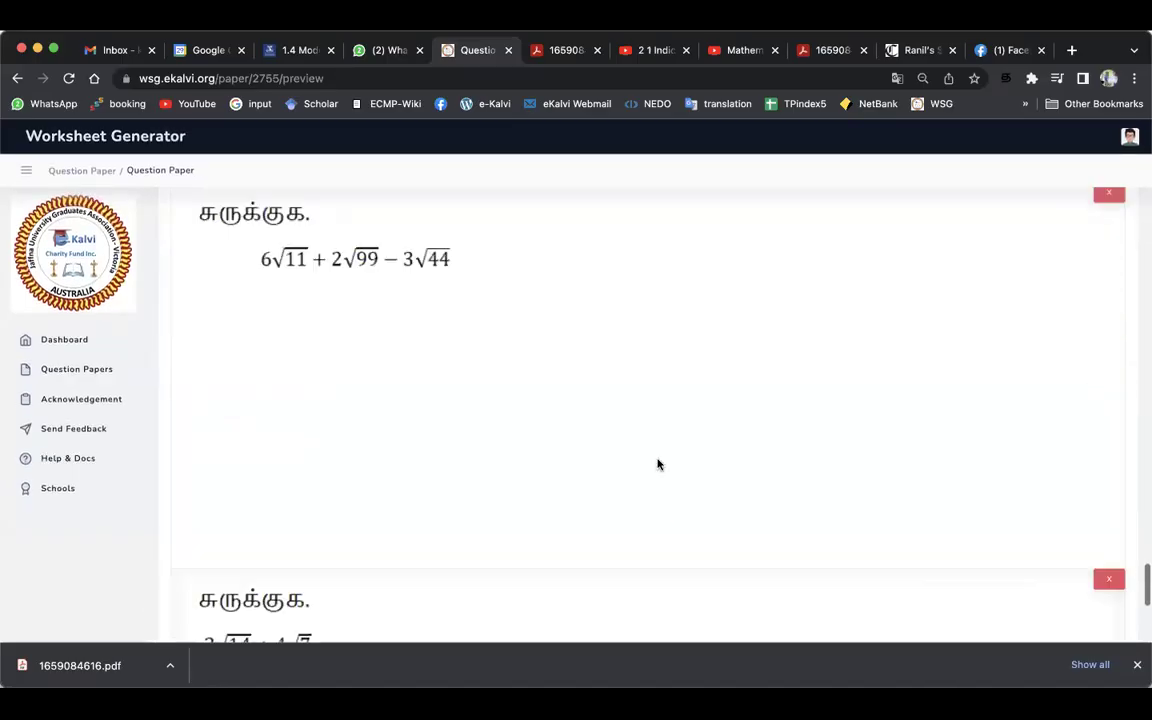
scroll(658, 464, up, 10)
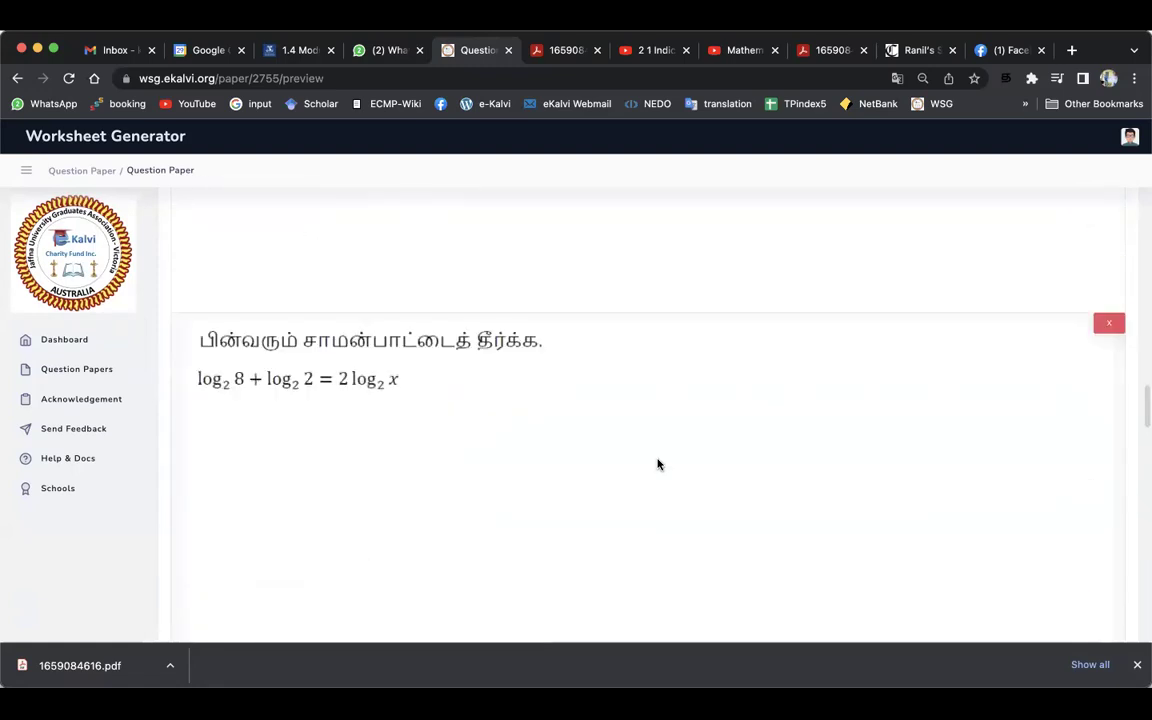
scroll(658, 464, up, 6)
scroll(658, 464, up, 10)
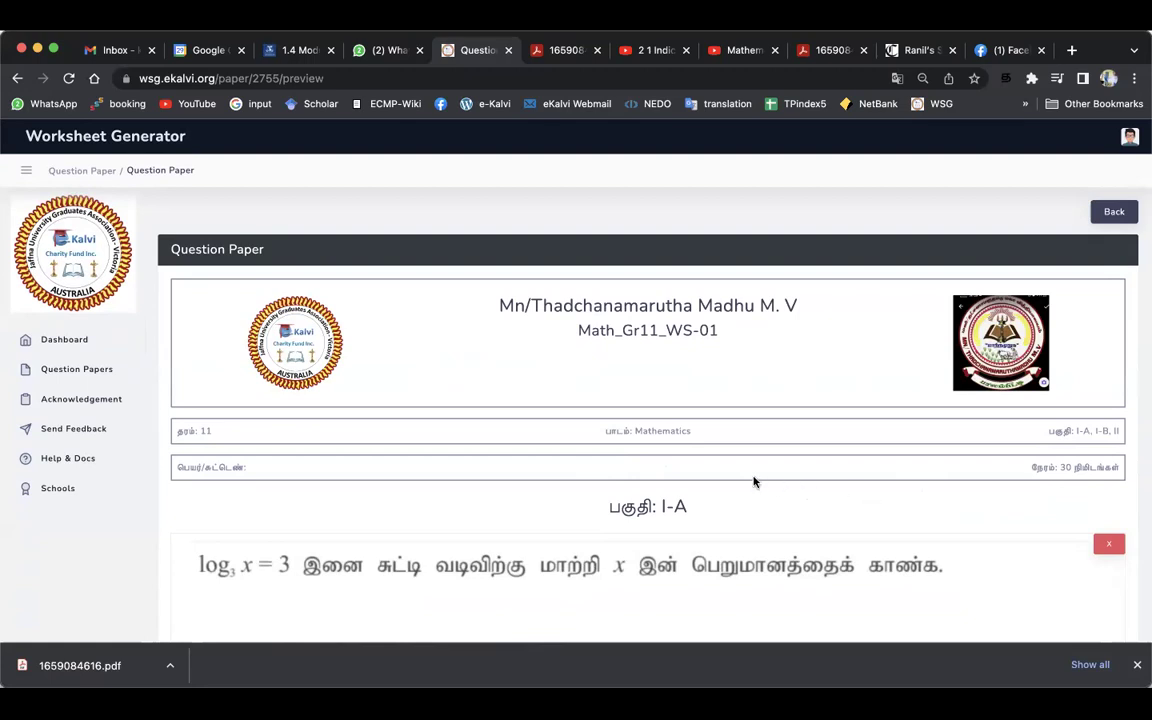
scroll(752, 476, down, 2)
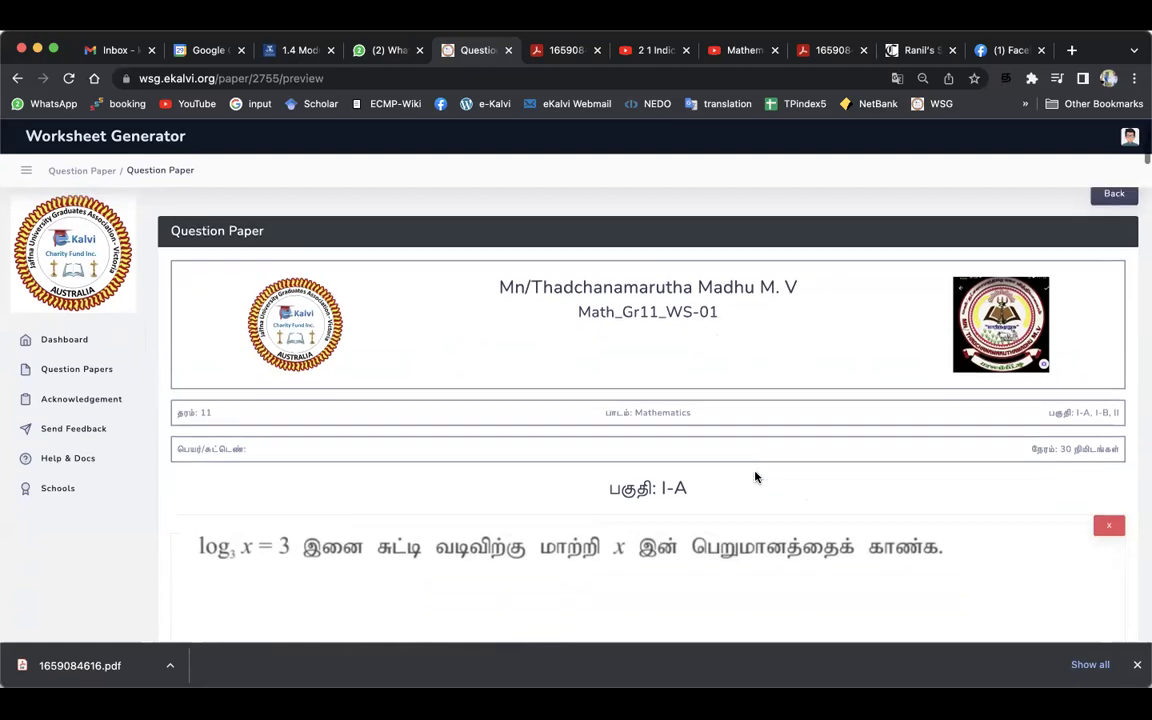
scroll(744, 467, down, 2)
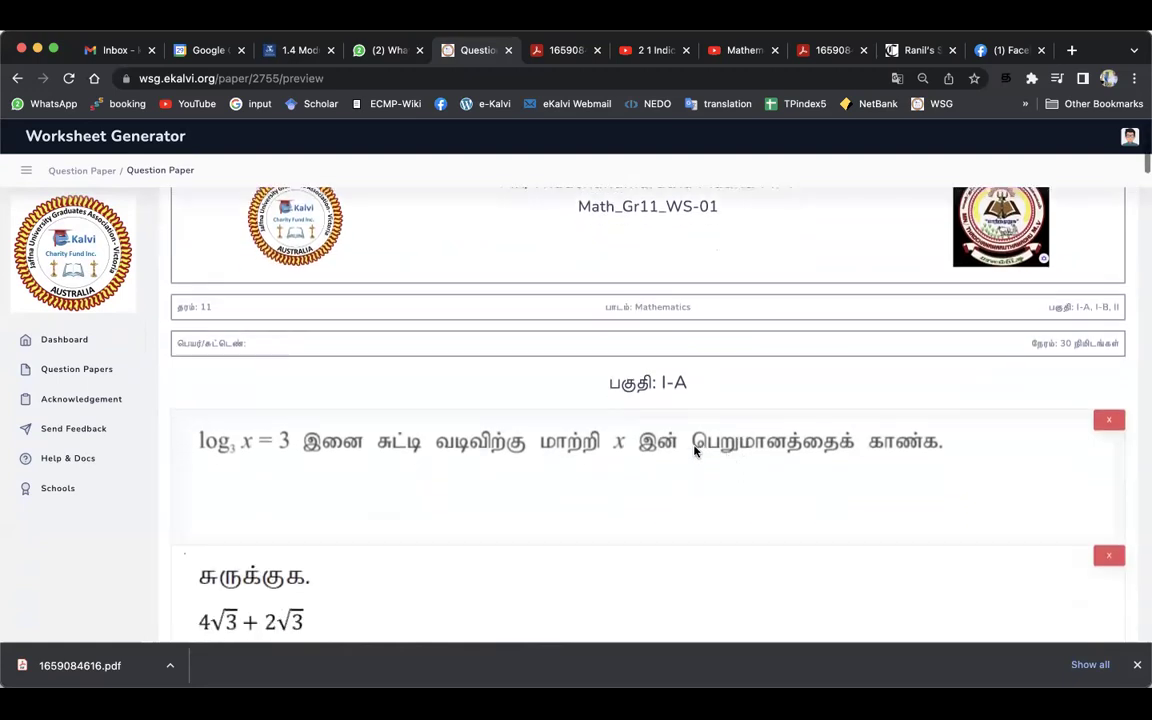
scroll(707, 455, down, 2)
scroll(820, 476, down, 5)
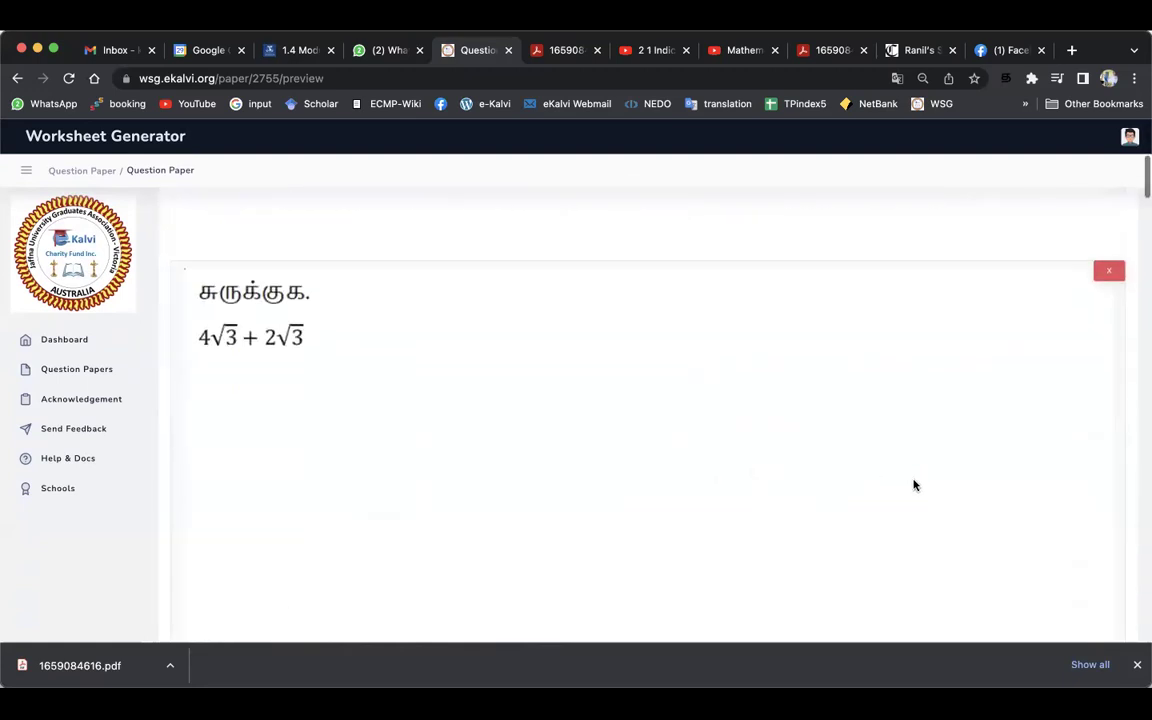
scroll(800, 471, up, 4)
scroll(779, 470, up, 4)
scroll(764, 463, down, 4)
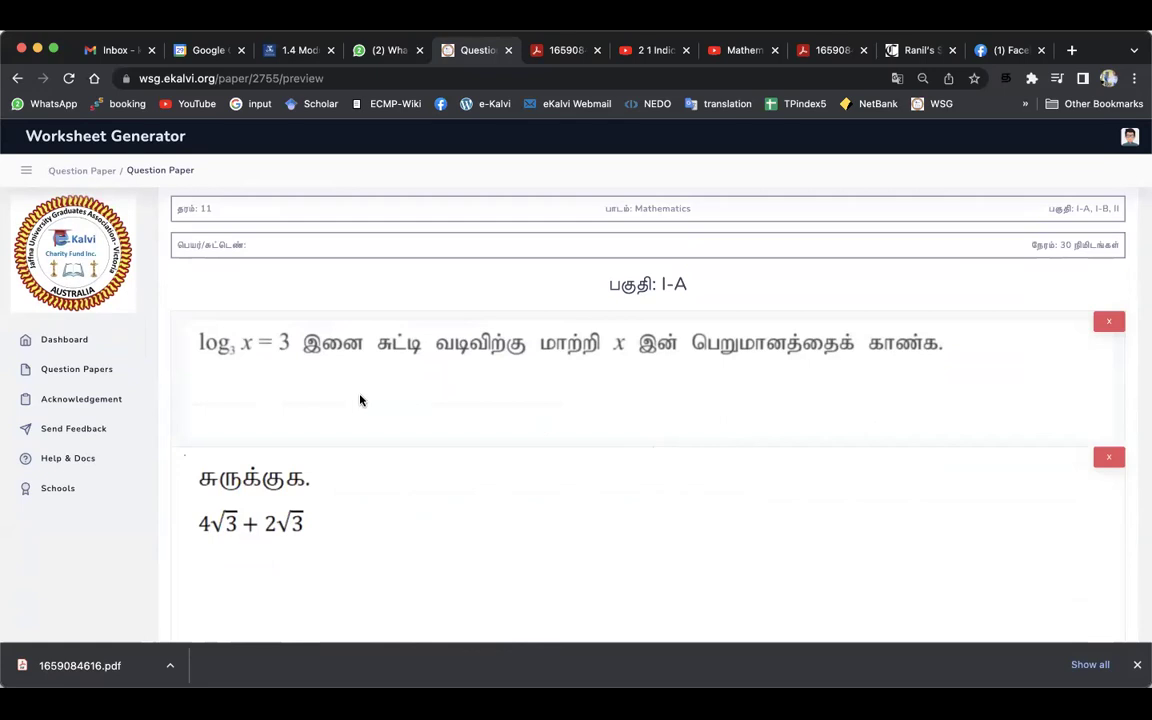
scroll(303, 366, up, 4)
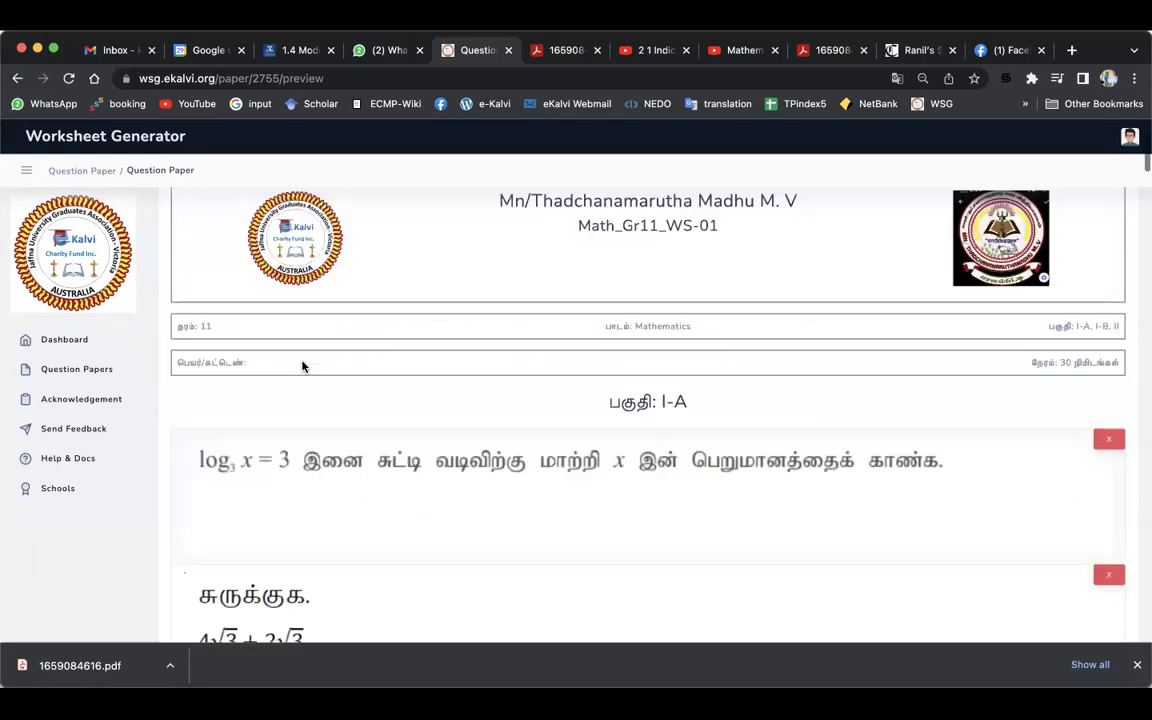
Step: Start a new paper from the dashboard and title it Science-WS-Gr11-01
click(62, 342)
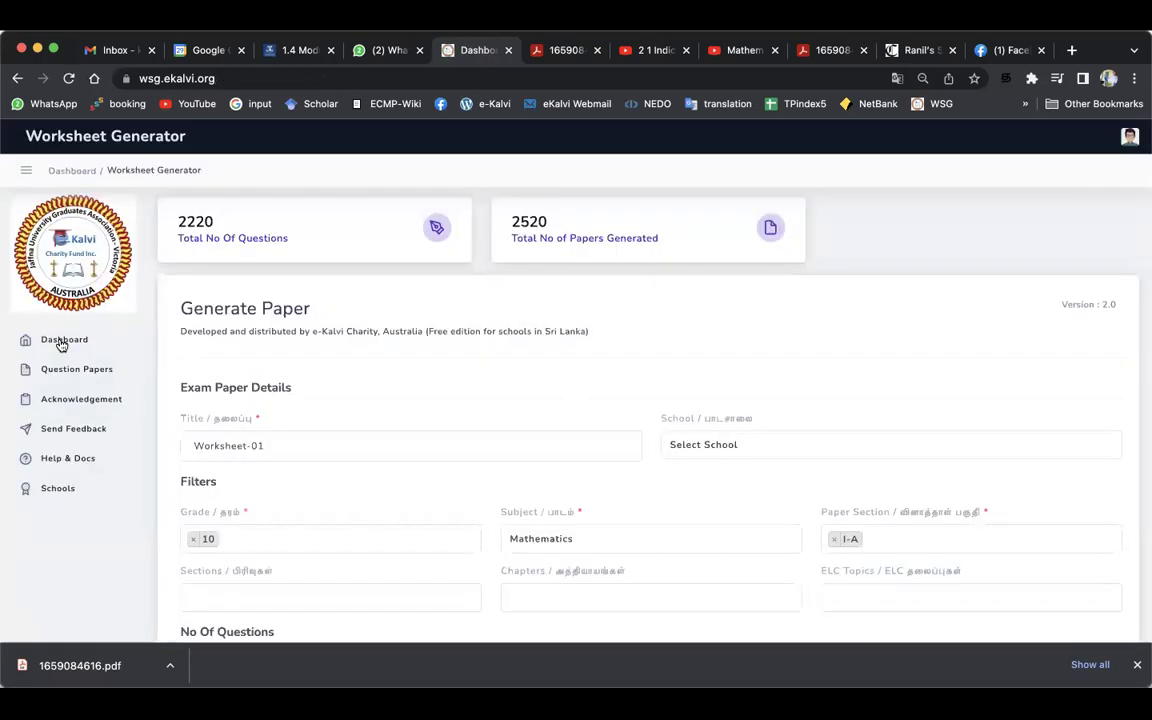
scroll(275, 365, down, 2)
click(271, 378)
key(ctrl+a)
text(Science)
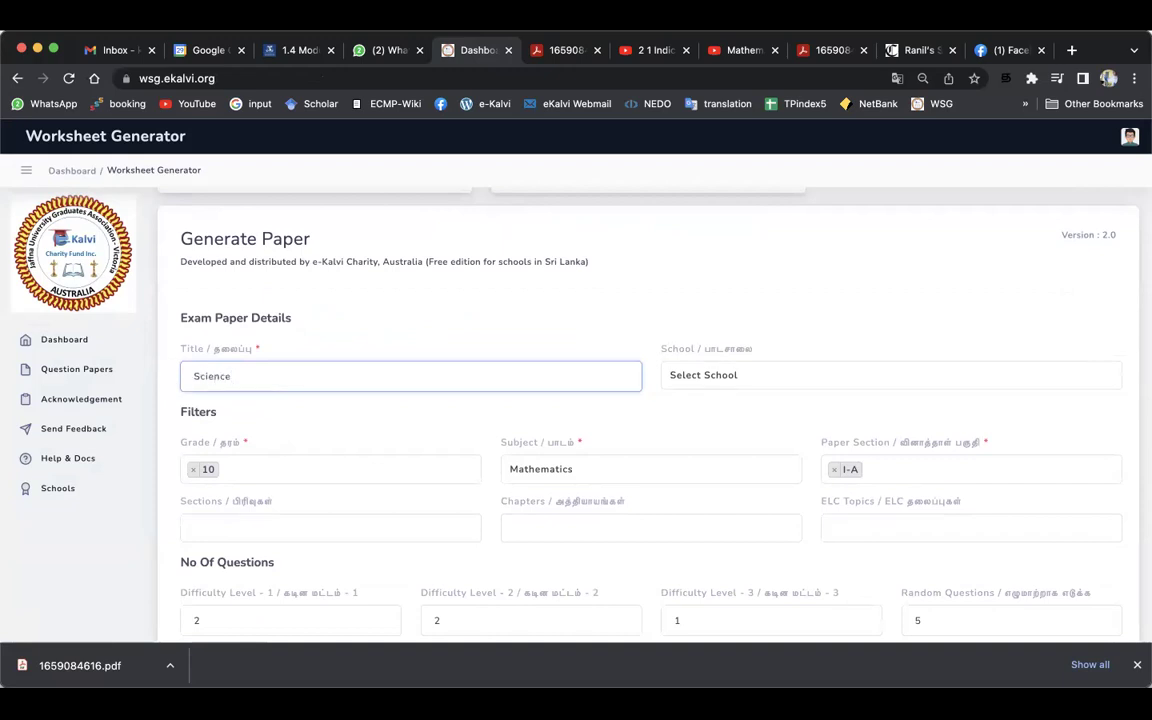
text(-WS-Gr11-01)
Step: Search the schools for "madhu" and select NP/MN/MADHUKKARAI G.T.M.S for the paper
click(739, 376)
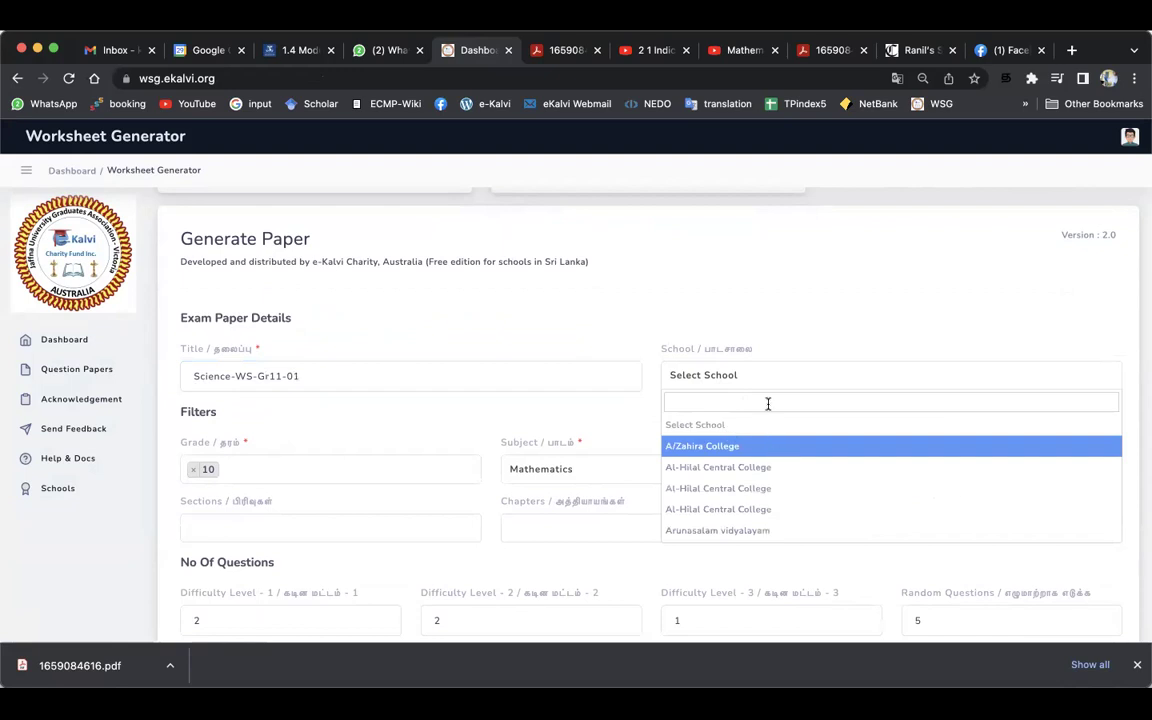
text(madhu)
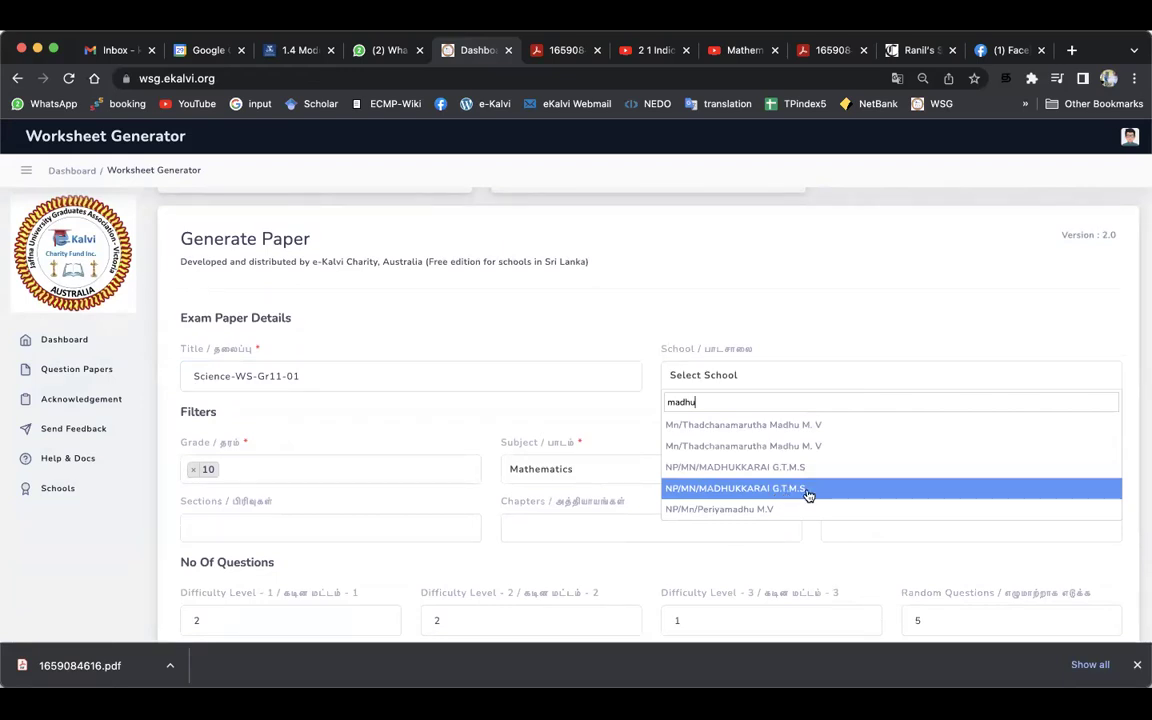
click(808, 493)
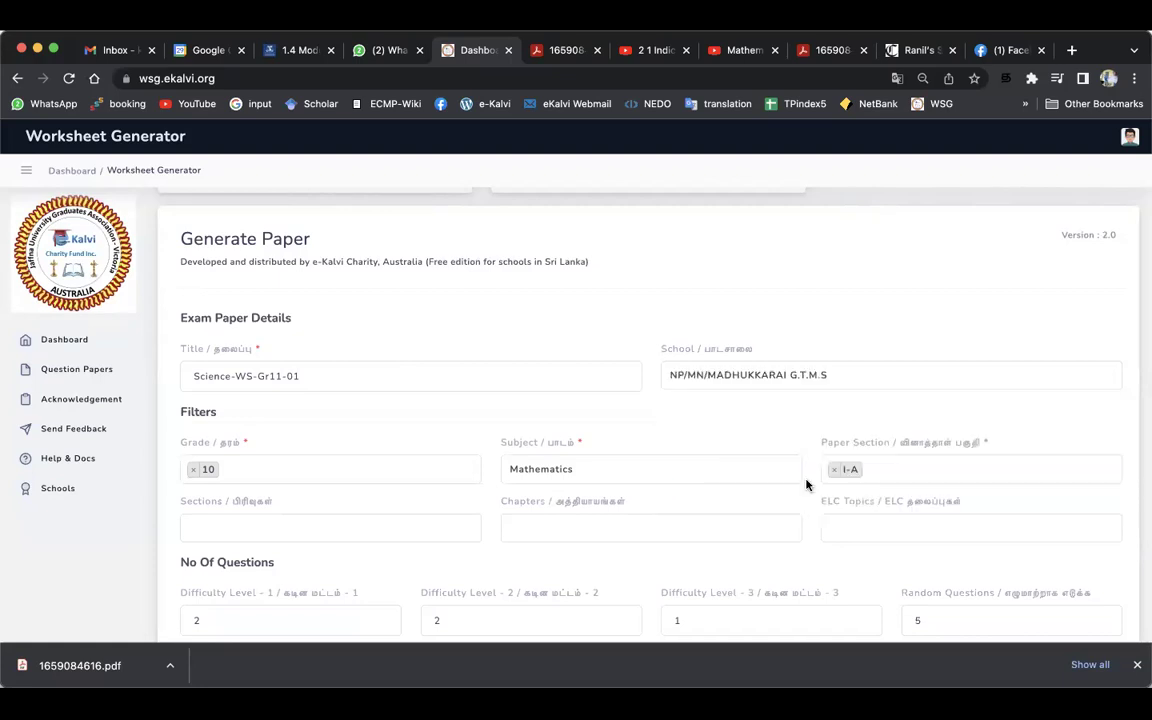
Step: Search the schools for "madhu" again and set the paper's school to NP/Mn/Periyamadhu M.V
click(839, 378)
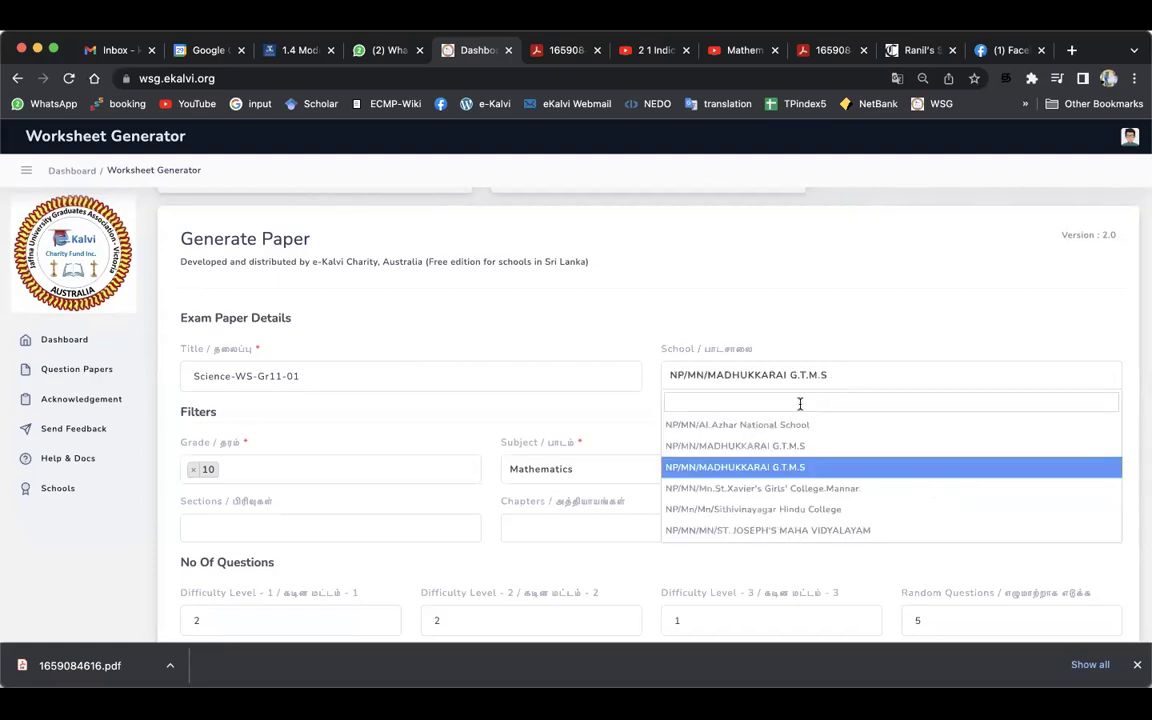
text(madhu)
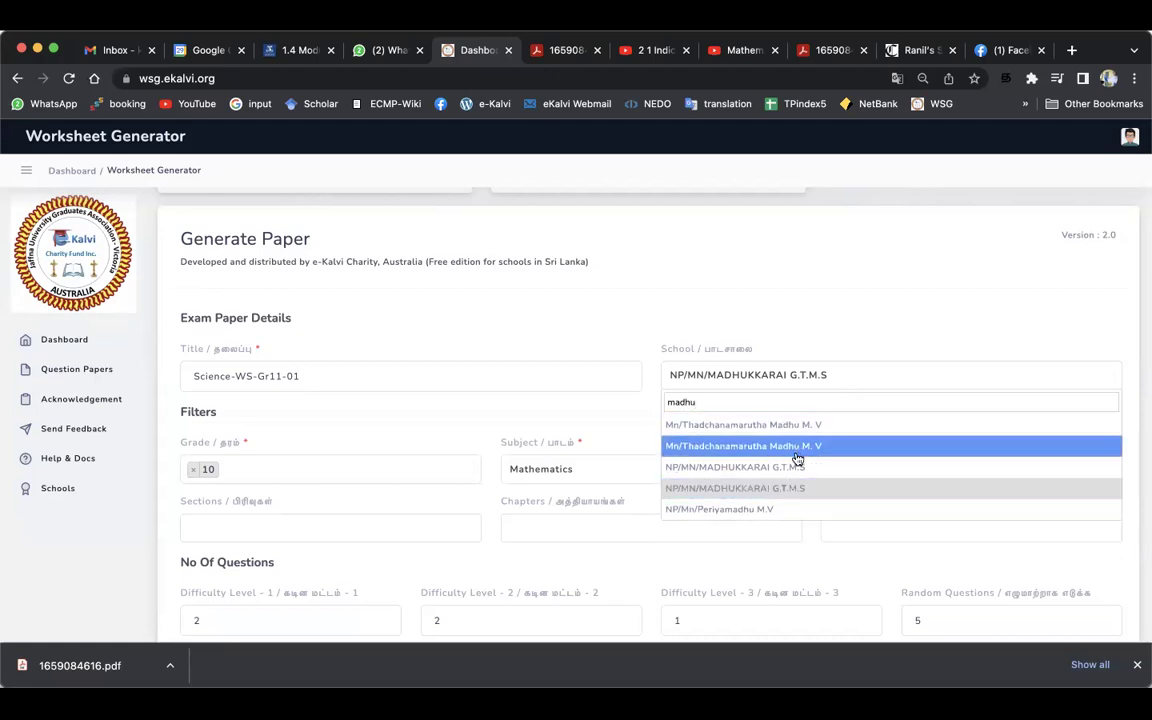
click(770, 510)
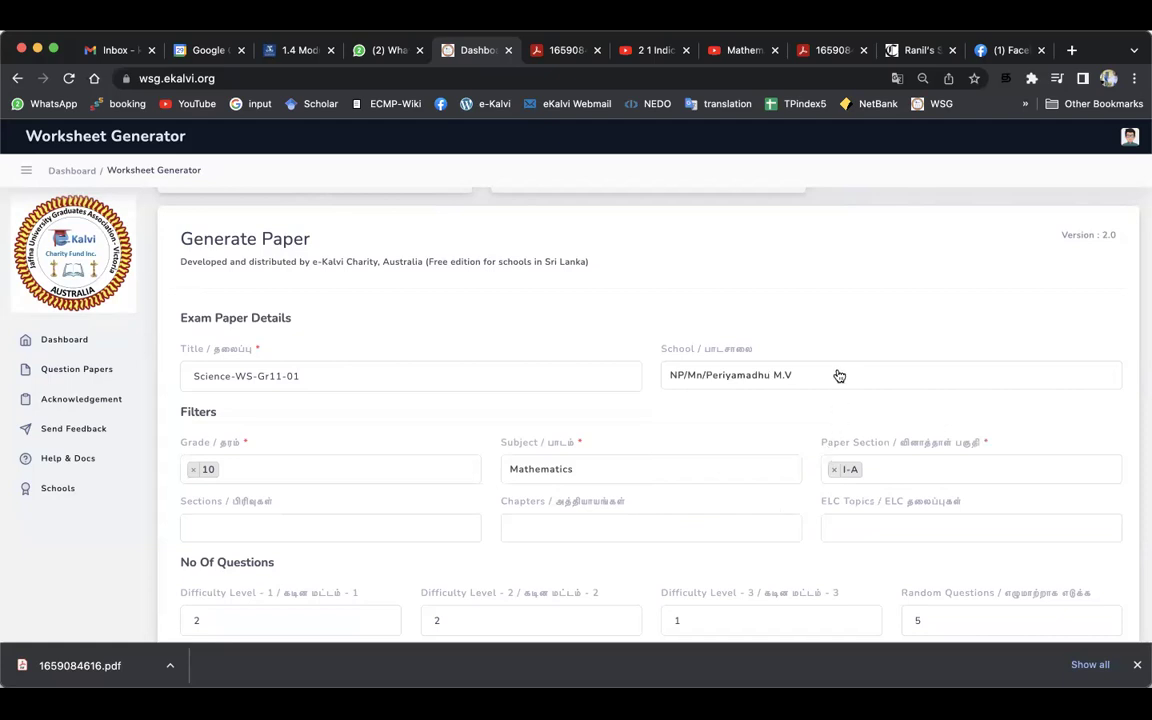
Step: Filter the questions to grade 11 only, removing grade 10, and set the subject to Science
click(277, 471)
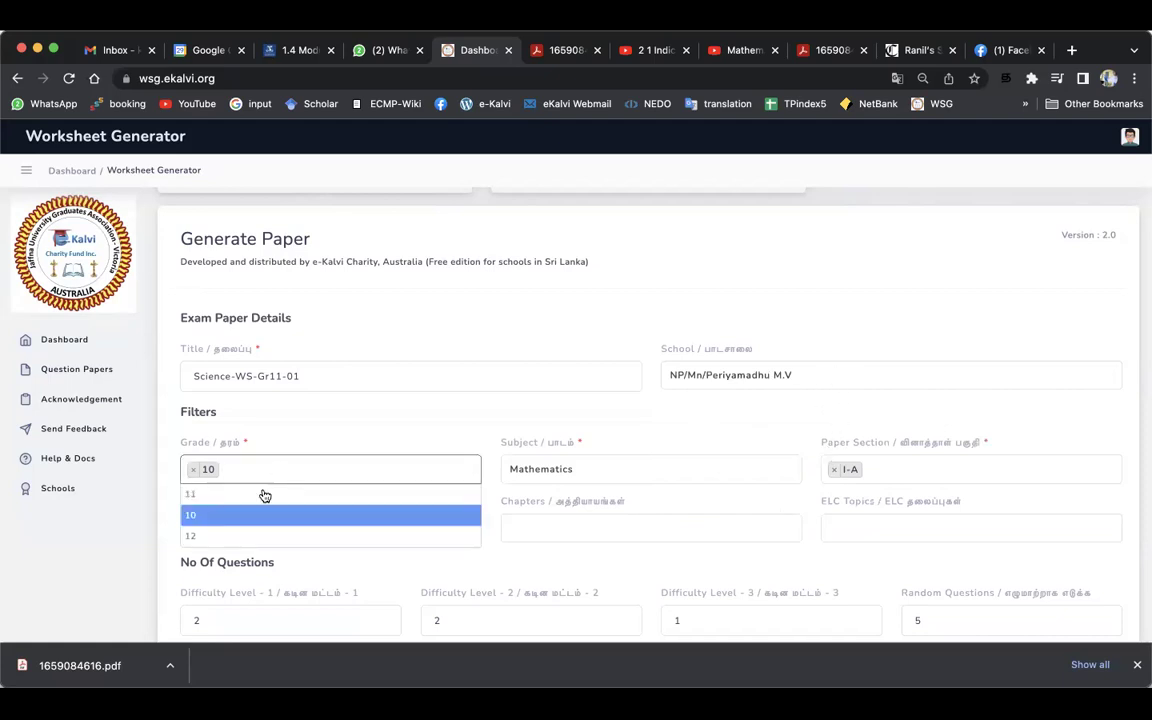
click(237, 494)
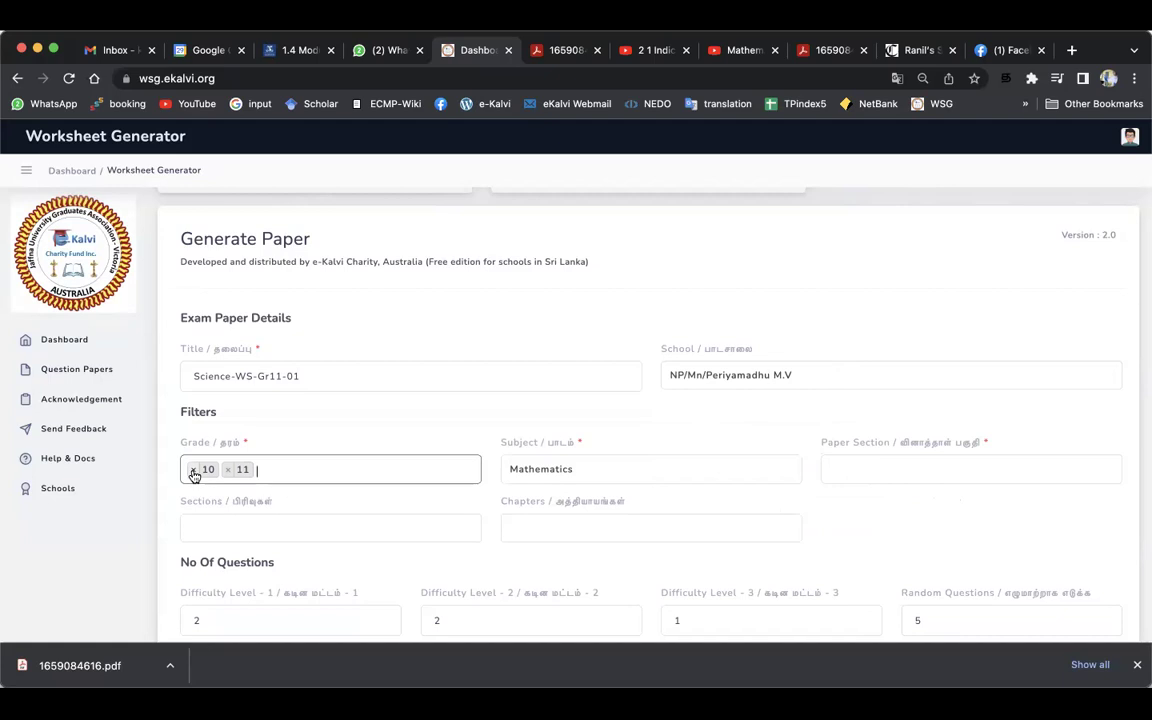
click(193, 469)
click(409, 432)
click(630, 469)
click(610, 539)
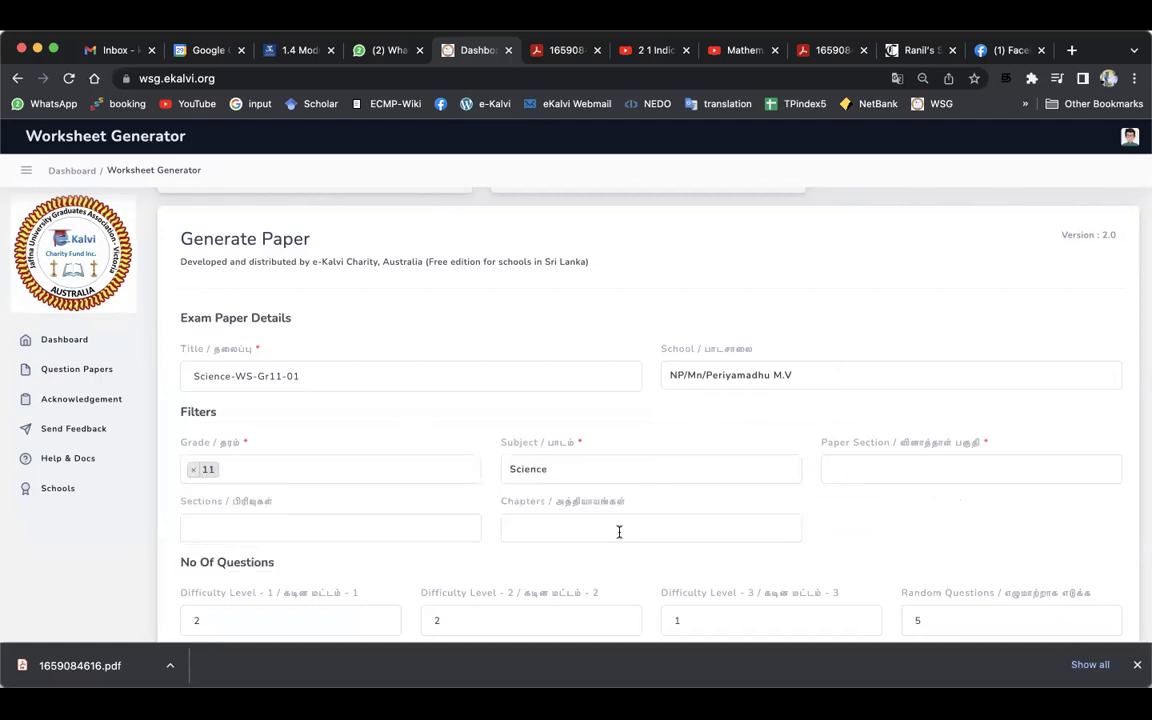
Step: Include paper sections I, II-A and II-B in the Science paper
click(872, 472)
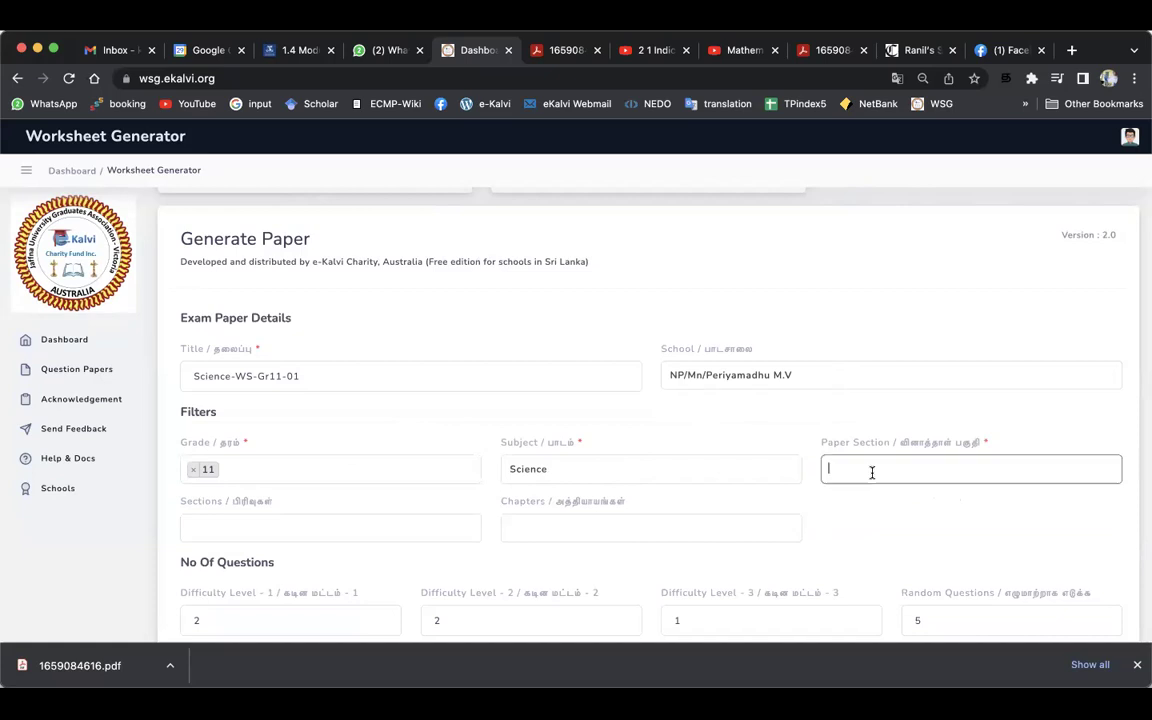
click(866, 494)
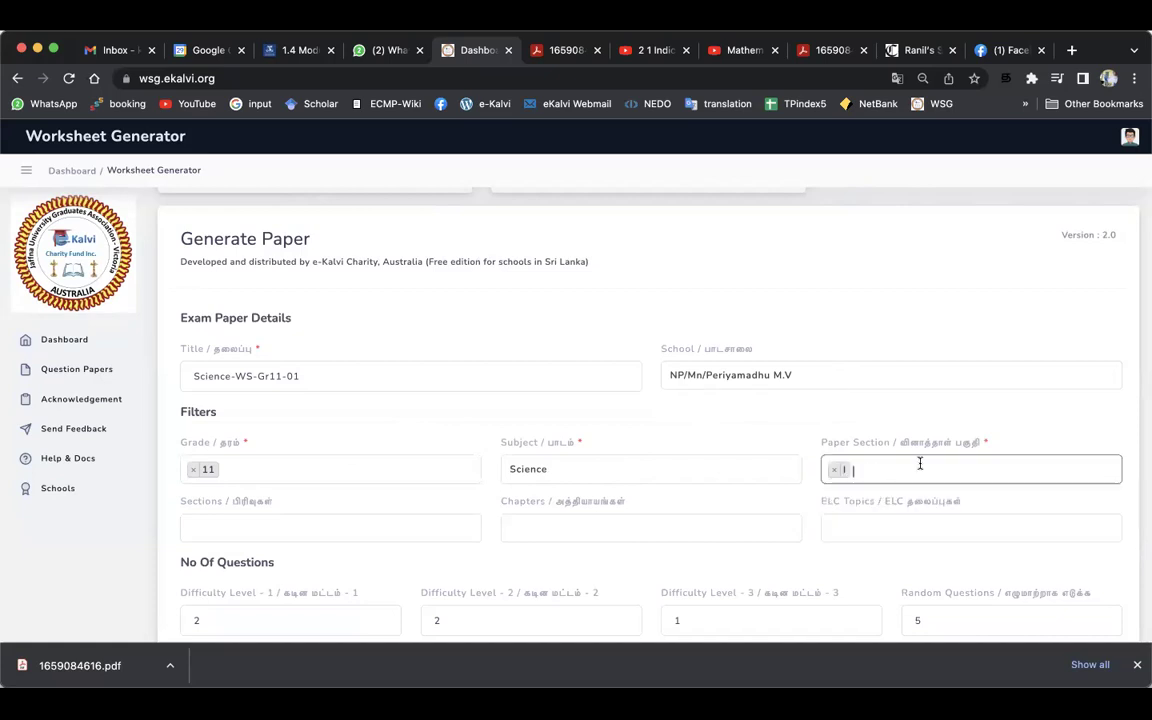
click(918, 467)
click(874, 515)
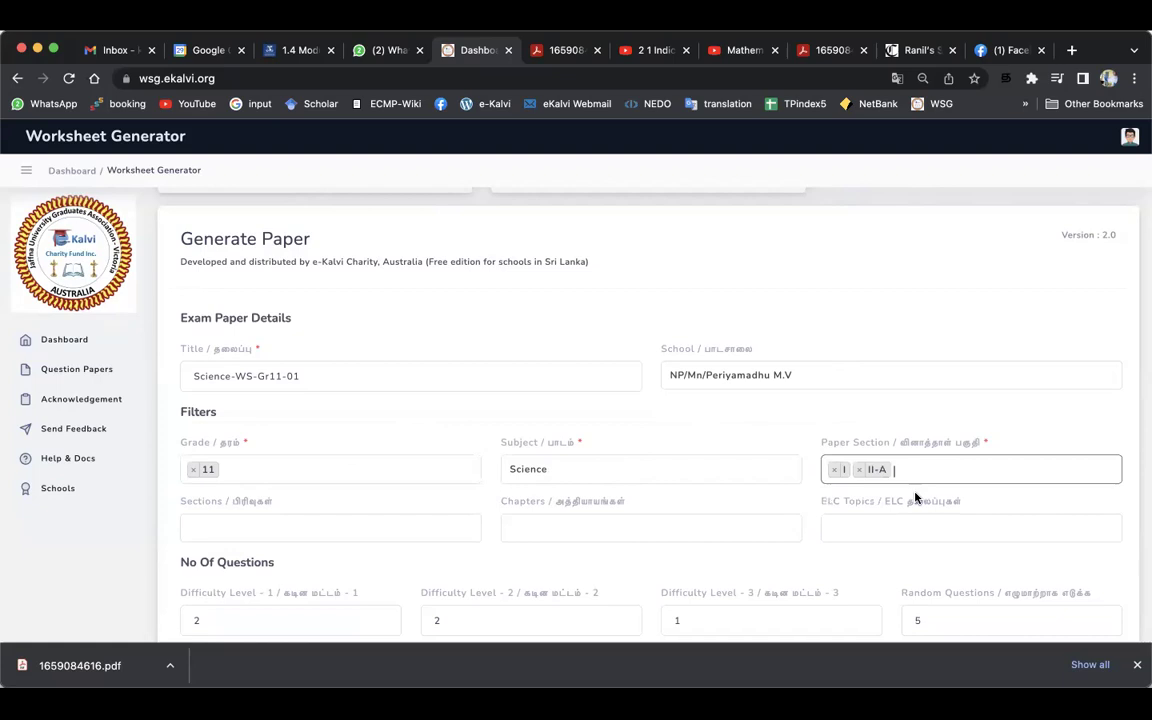
click(934, 469)
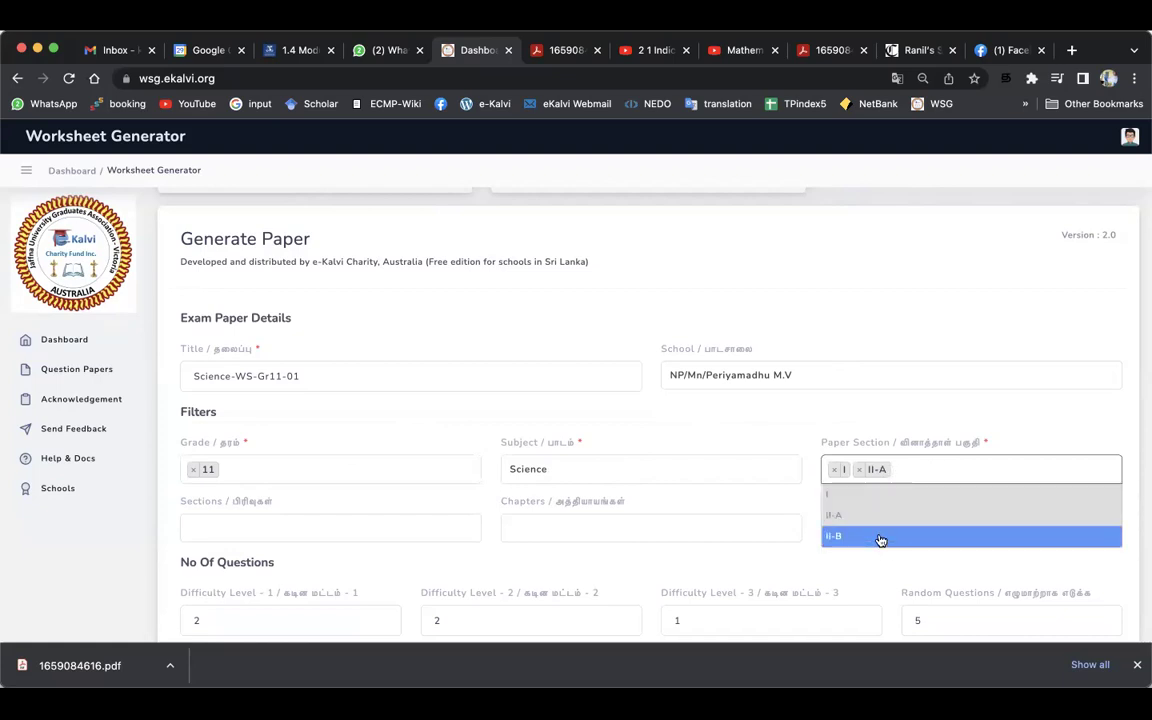
click(879, 537)
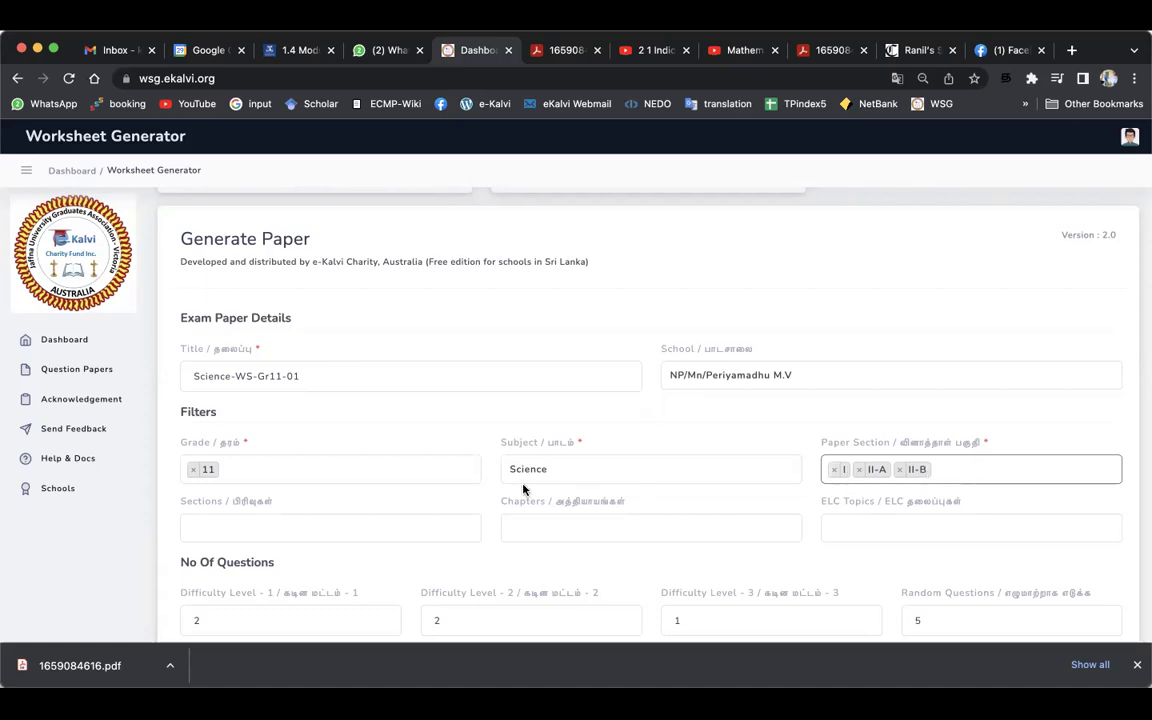
Step: Look through the available Science sections without selecting one, and check the remaining question-count and print options
scroll(531, 525, down, 2)
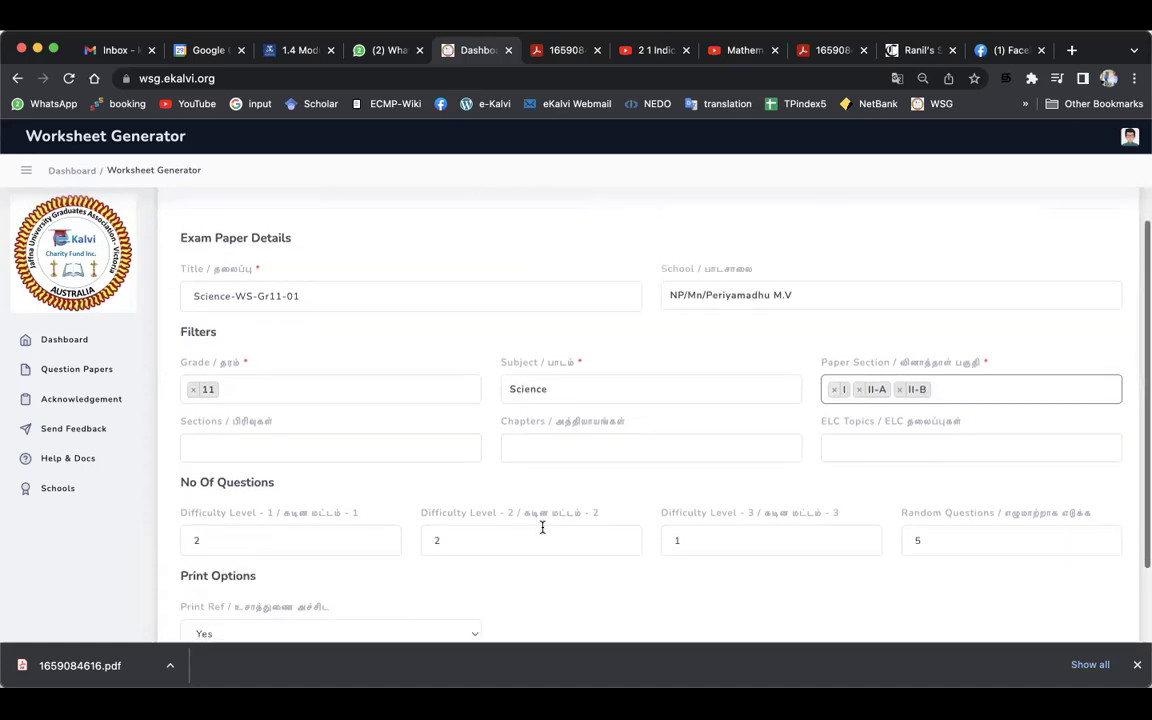
click(379, 441)
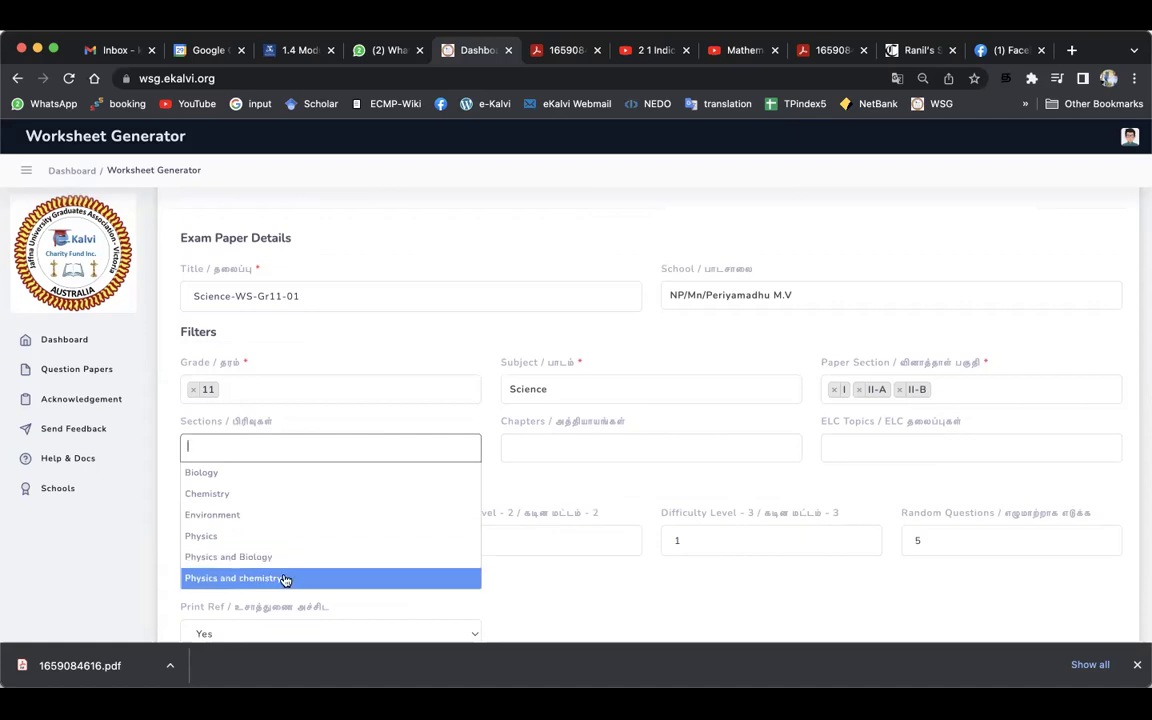
click(491, 483)
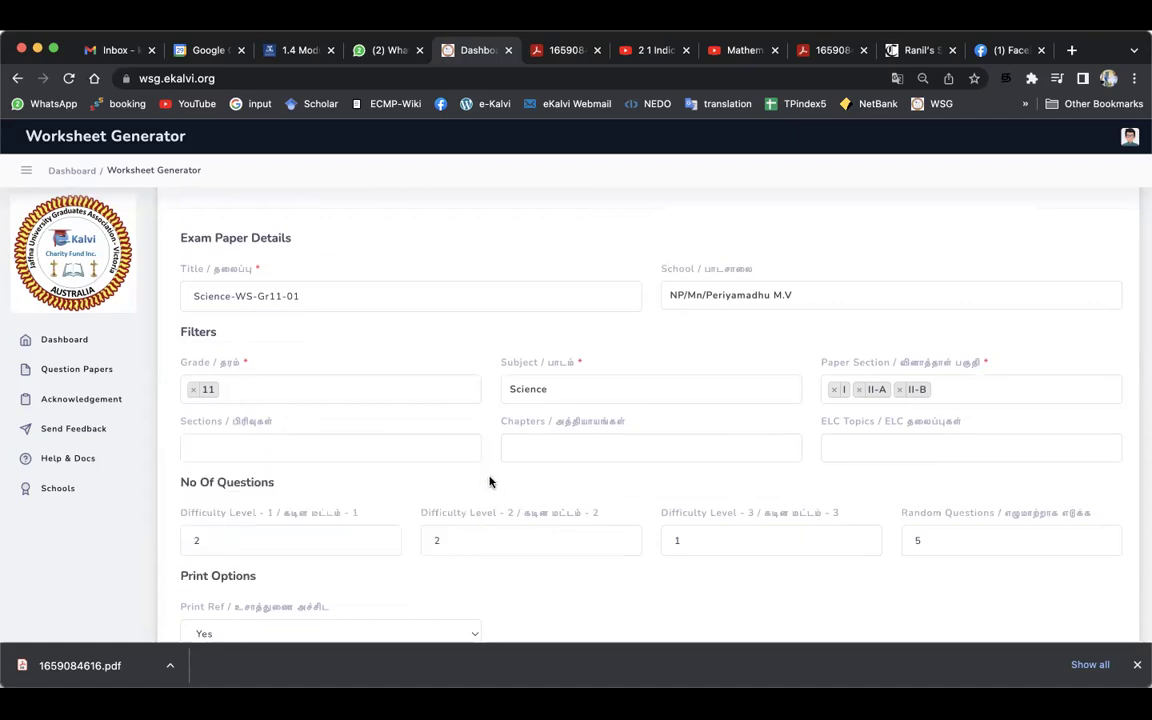
scroll(489, 482, down, 1)
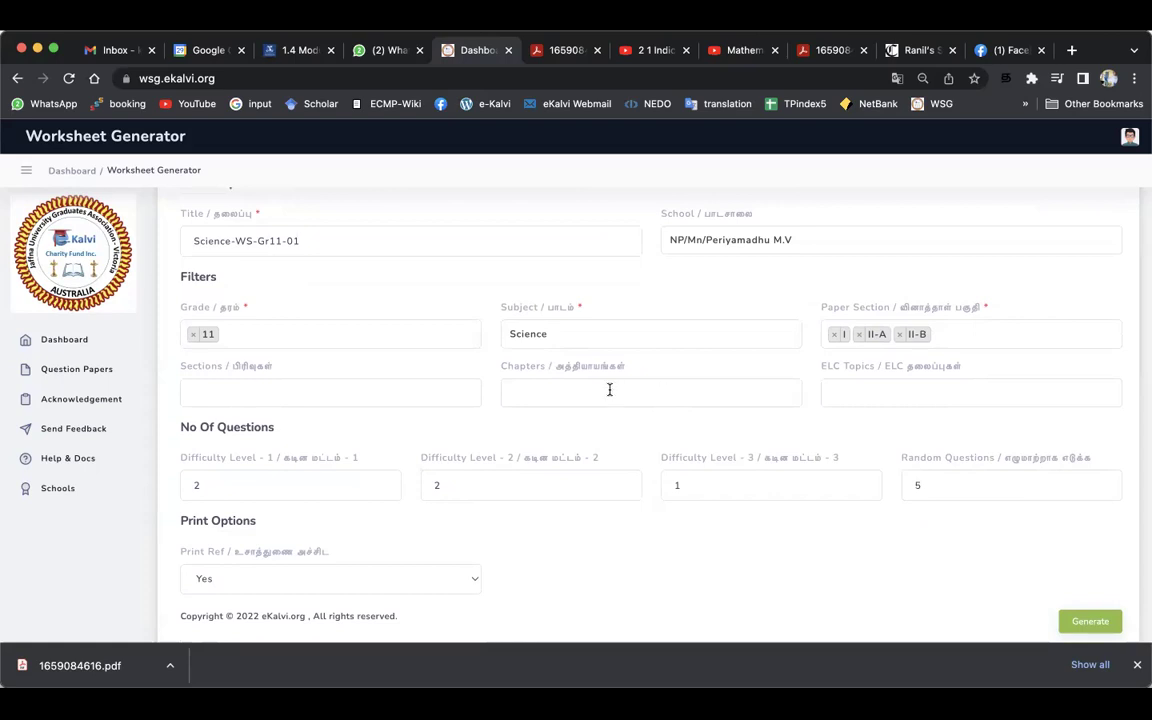
Step: Limit the Science paper to chapters 11.09.0 வெப்பம் and 11.10.0 மின்சாதனங்களின் வலுவும் சக்தியும்
click(613, 390)
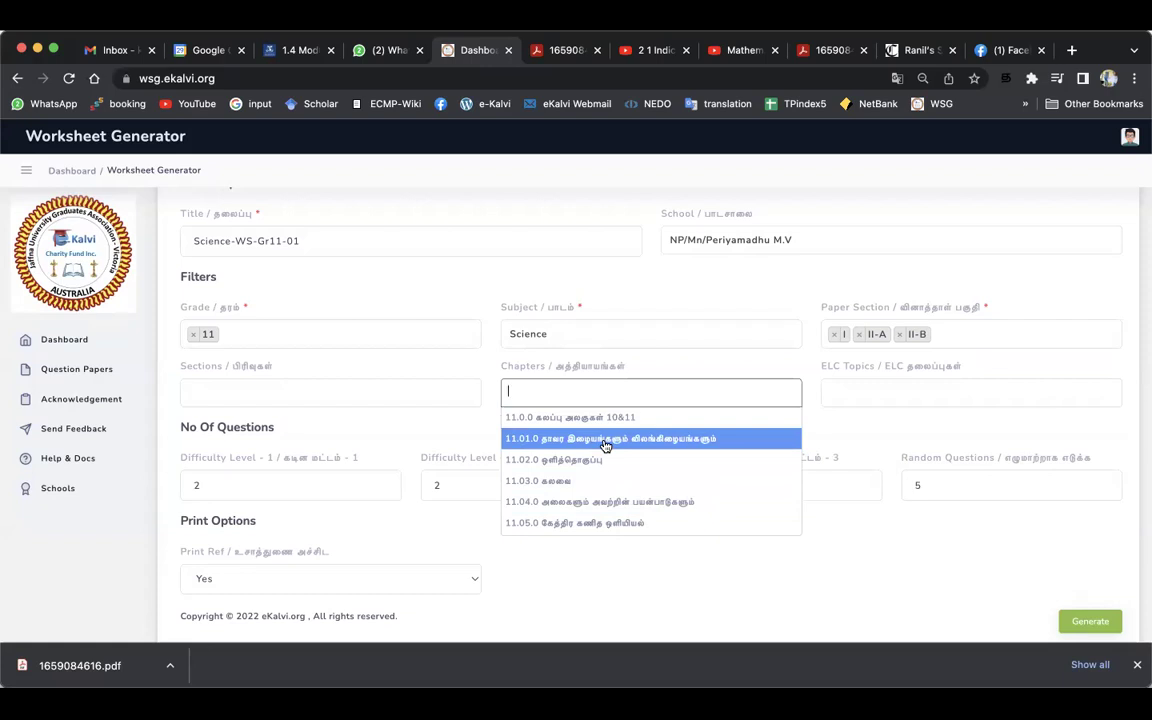
scroll(596, 470, down, 3)
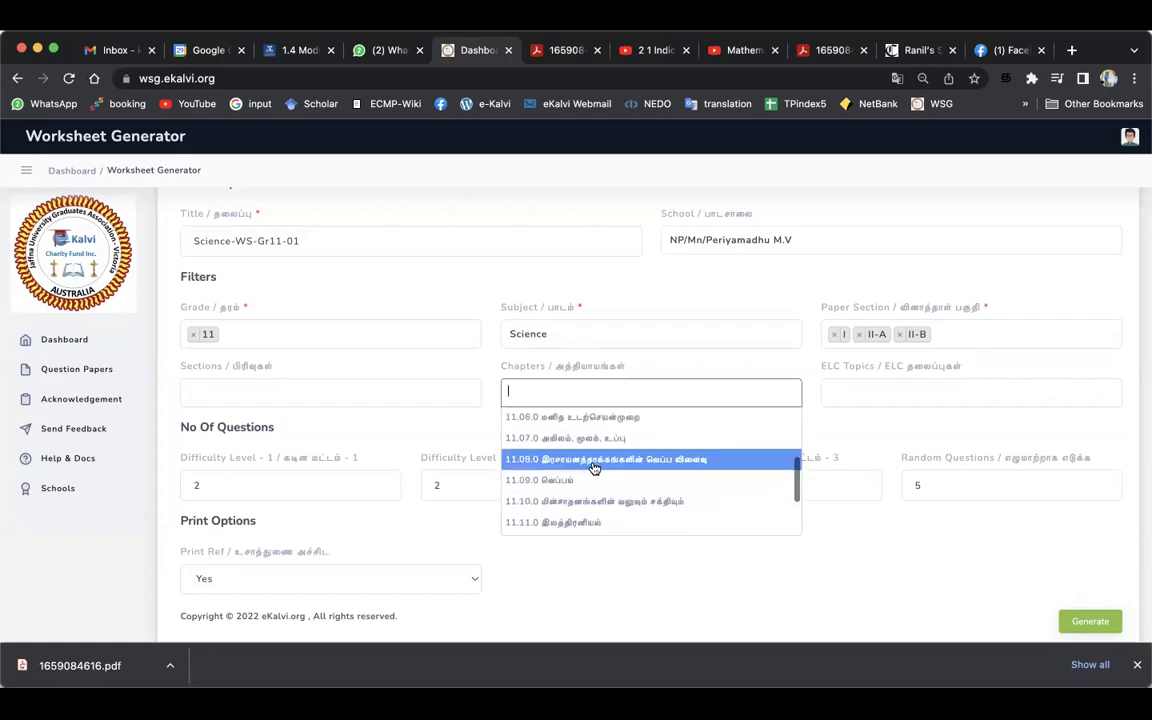
scroll(590, 465, down, 1)
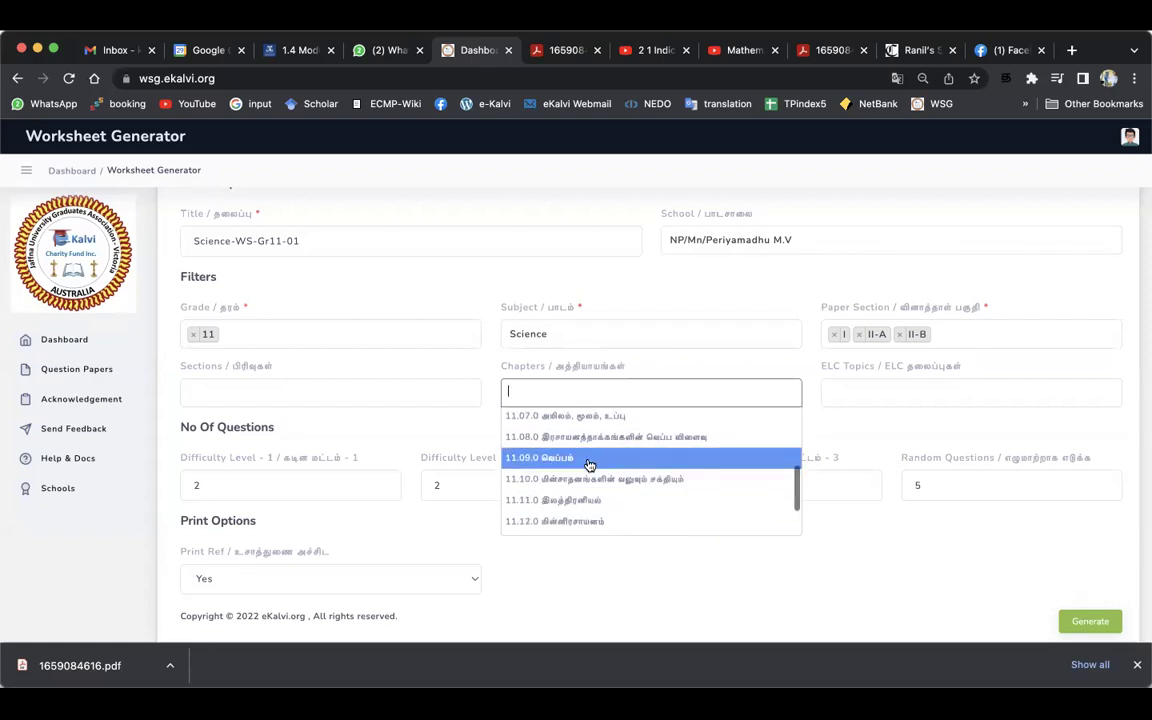
click(590, 460)
click(659, 390)
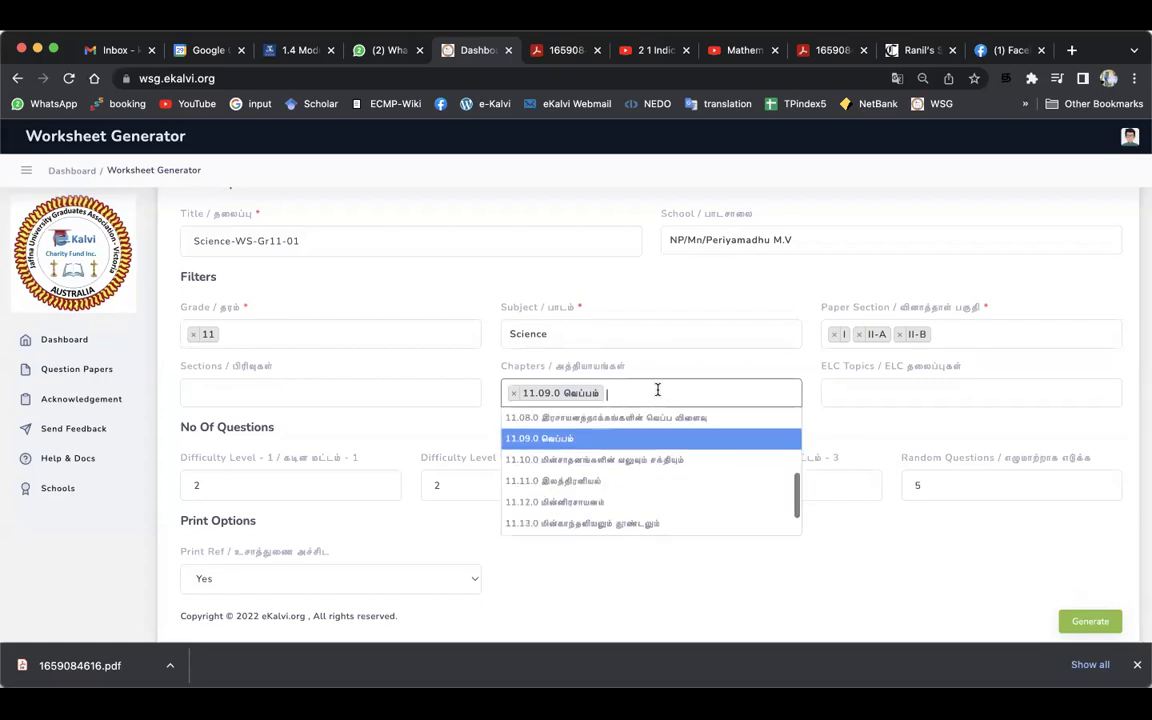
click(614, 461)
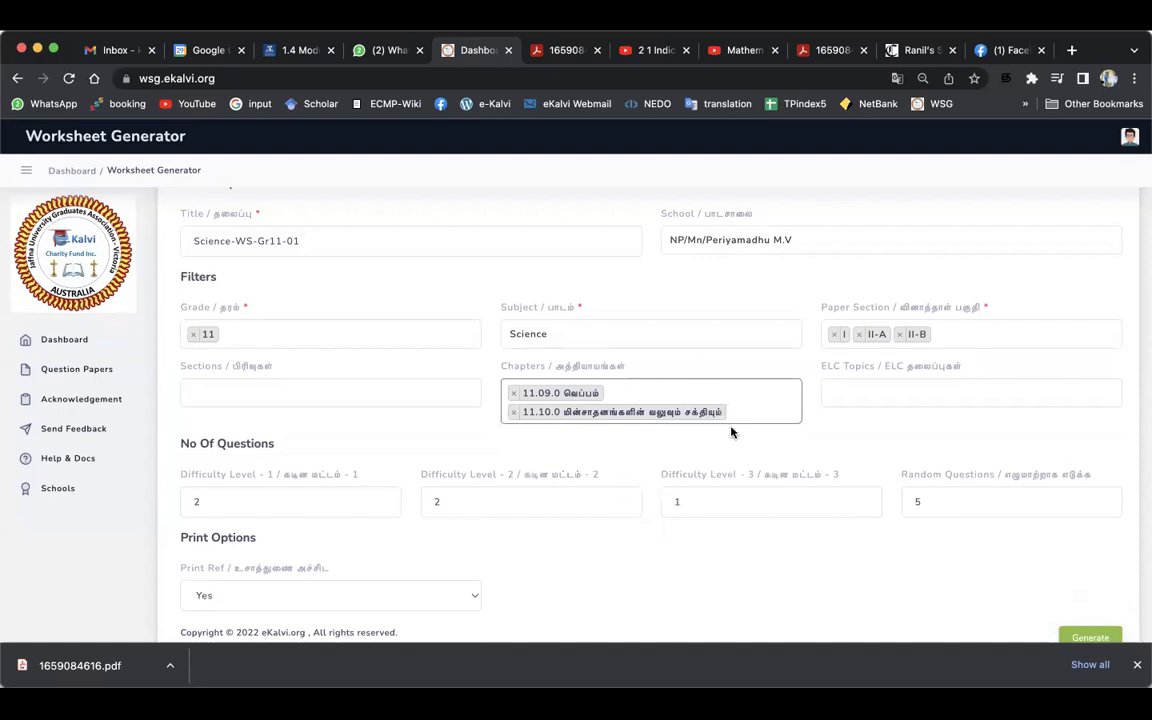
Step: Set the number of questions to 5 for each of difficulty levels 1, 2 and 3
scroll(788, 435, down, 1)
click(280, 453)
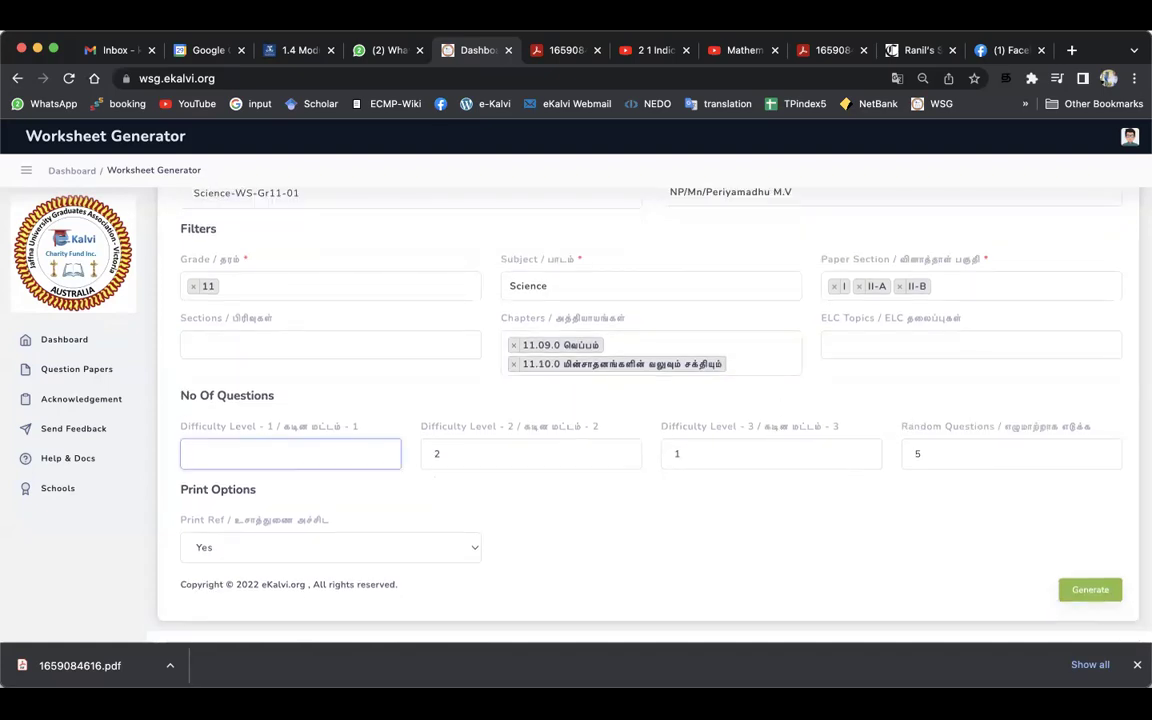
click(494, 452)
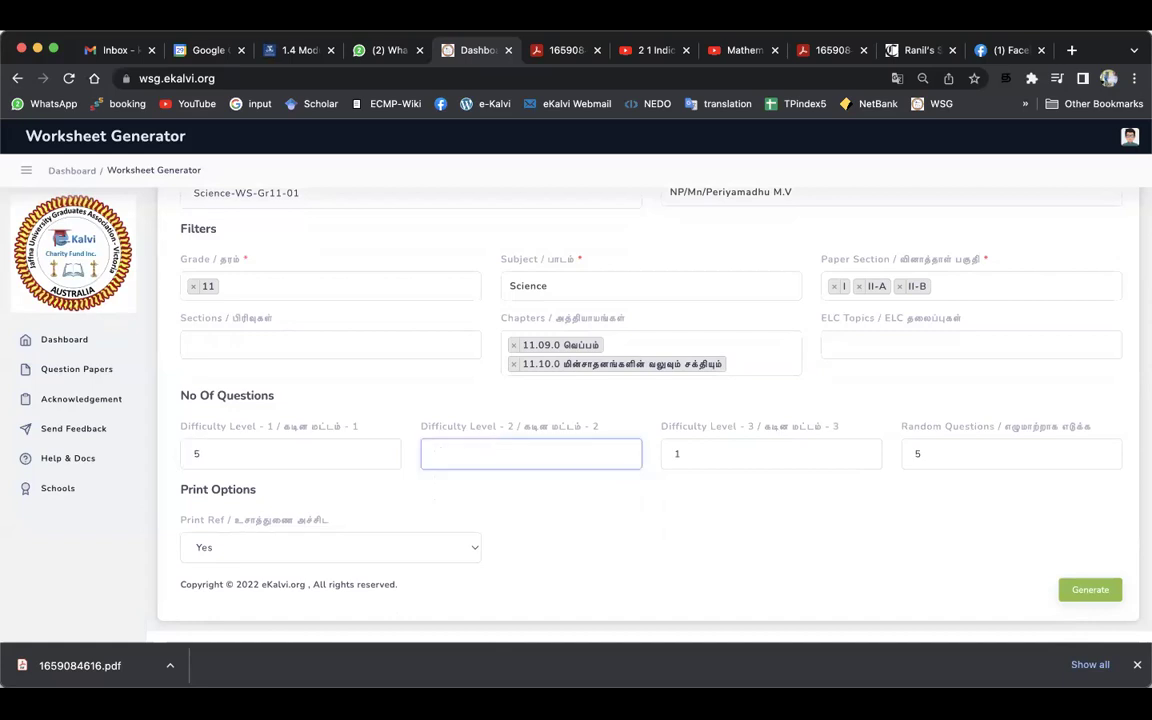
click(692, 458)
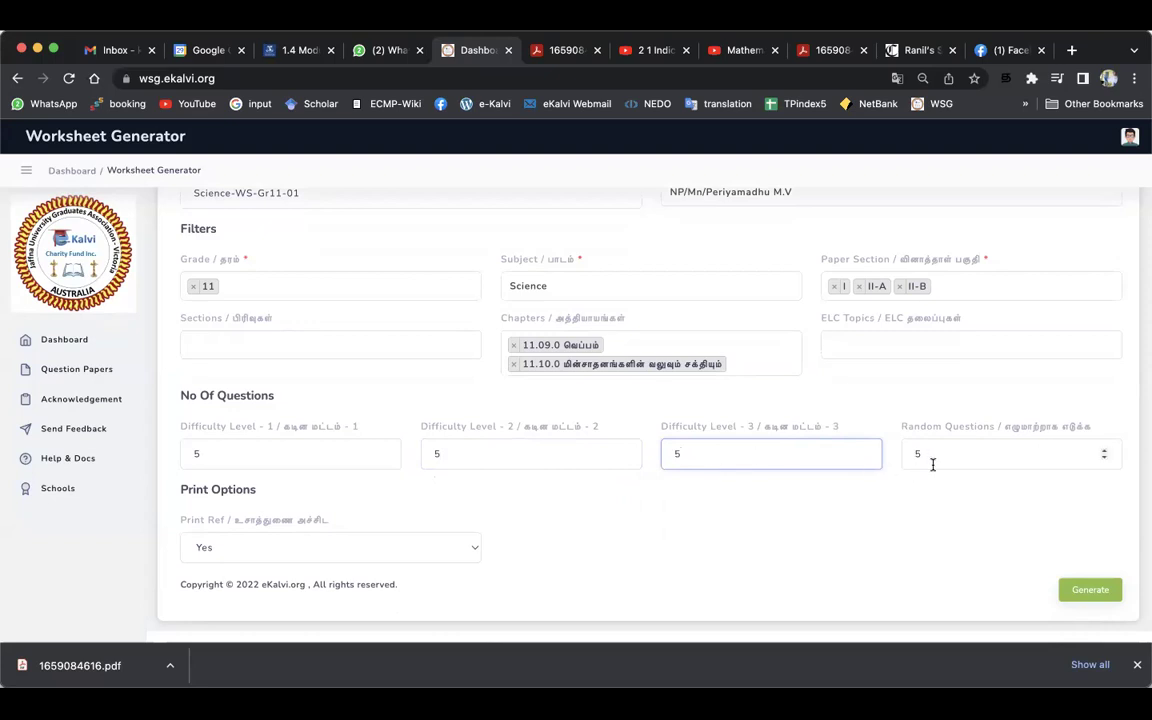
scroll(944, 477, down, 1)
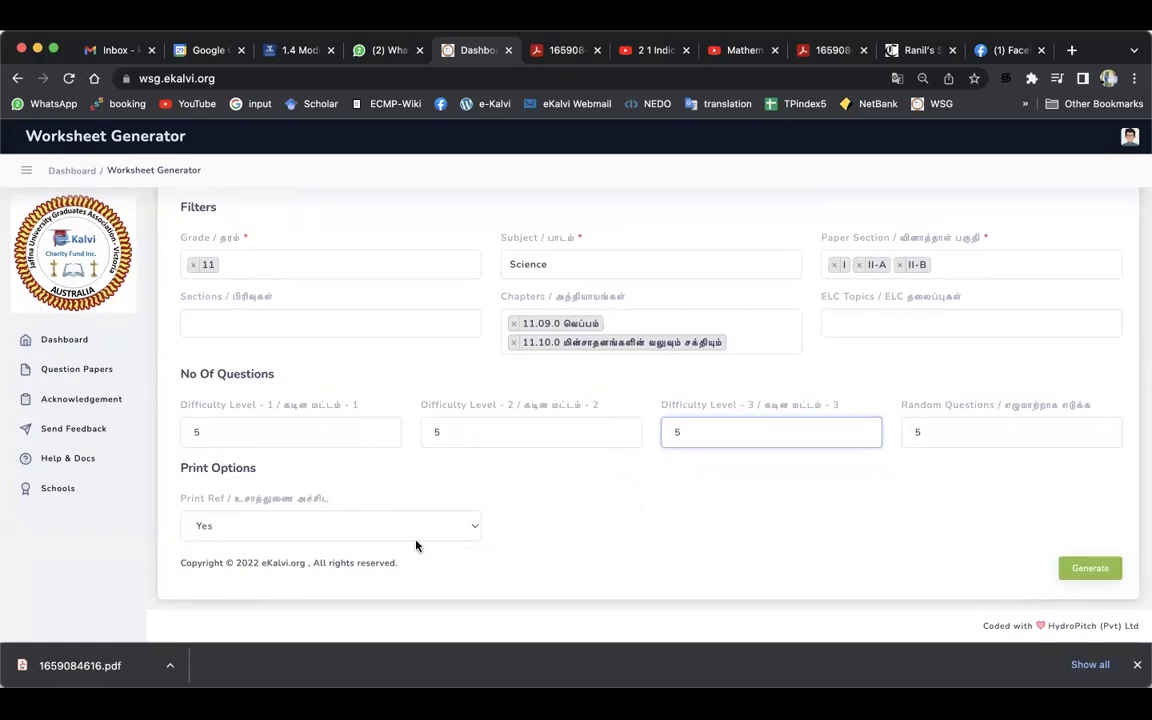
click(473, 529)
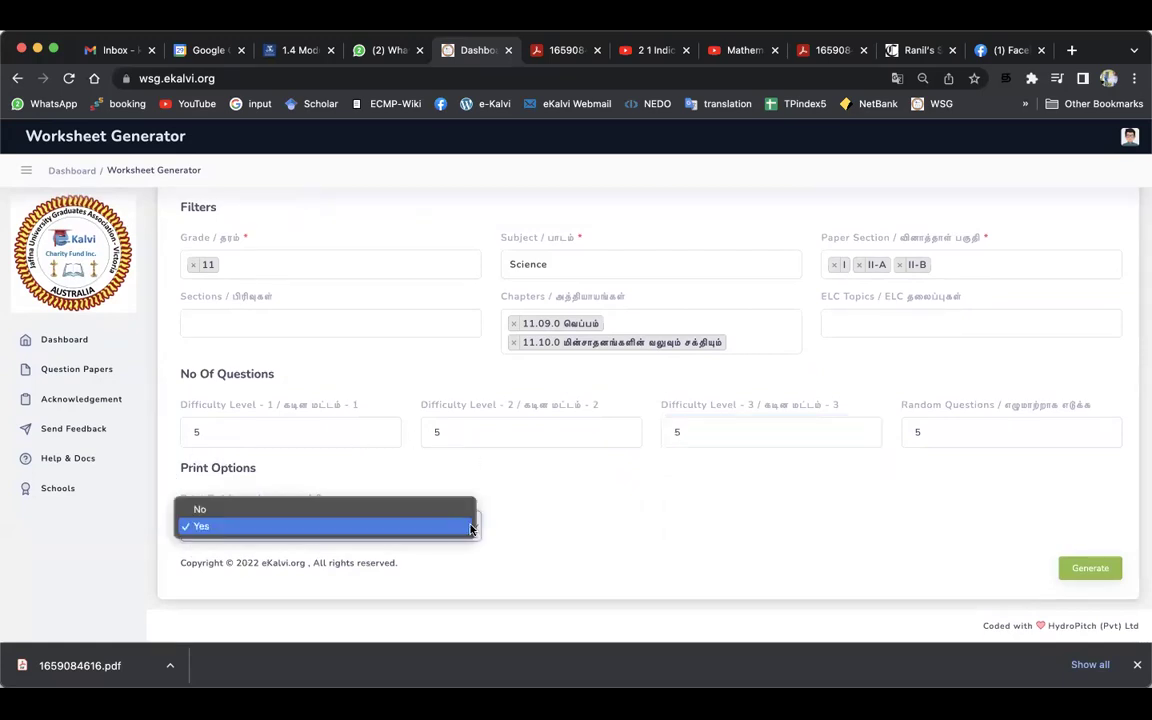
click(307, 511)
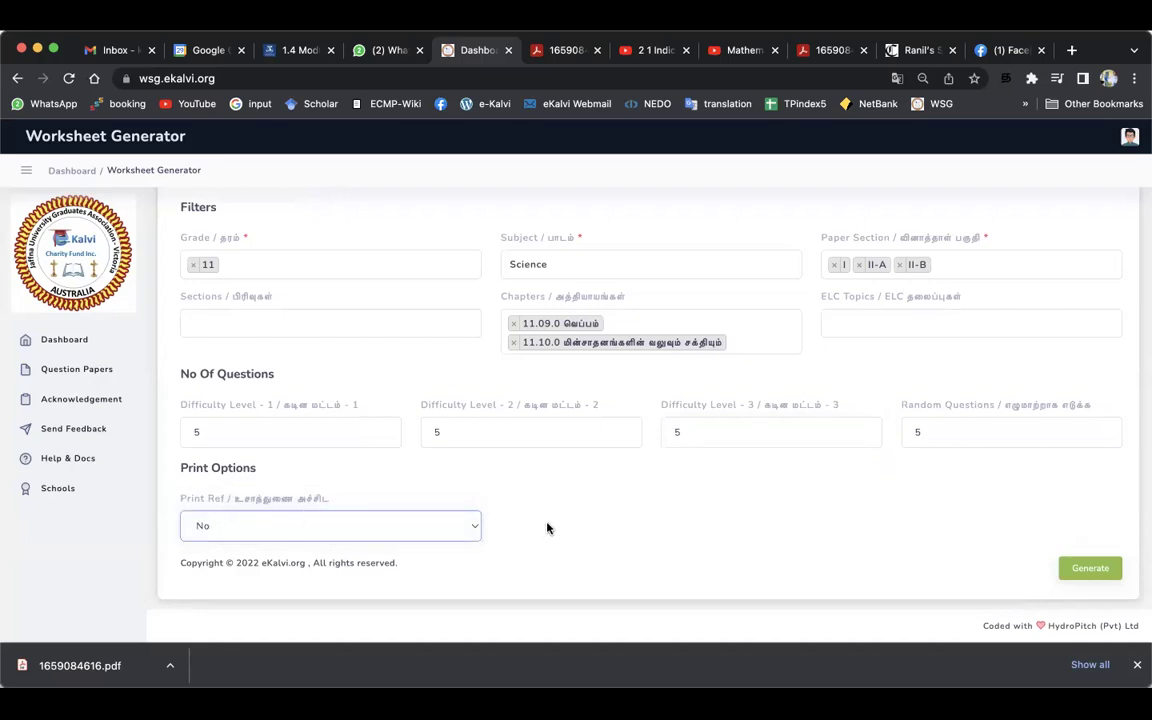
click(473, 527)
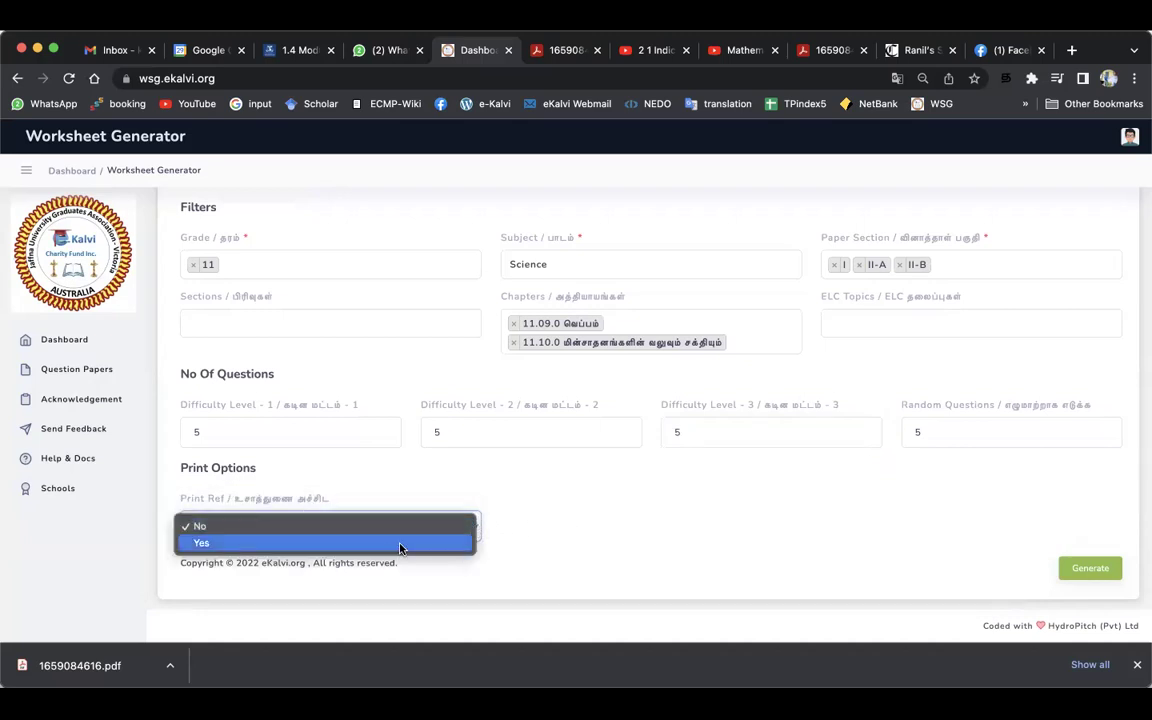
click(399, 545)
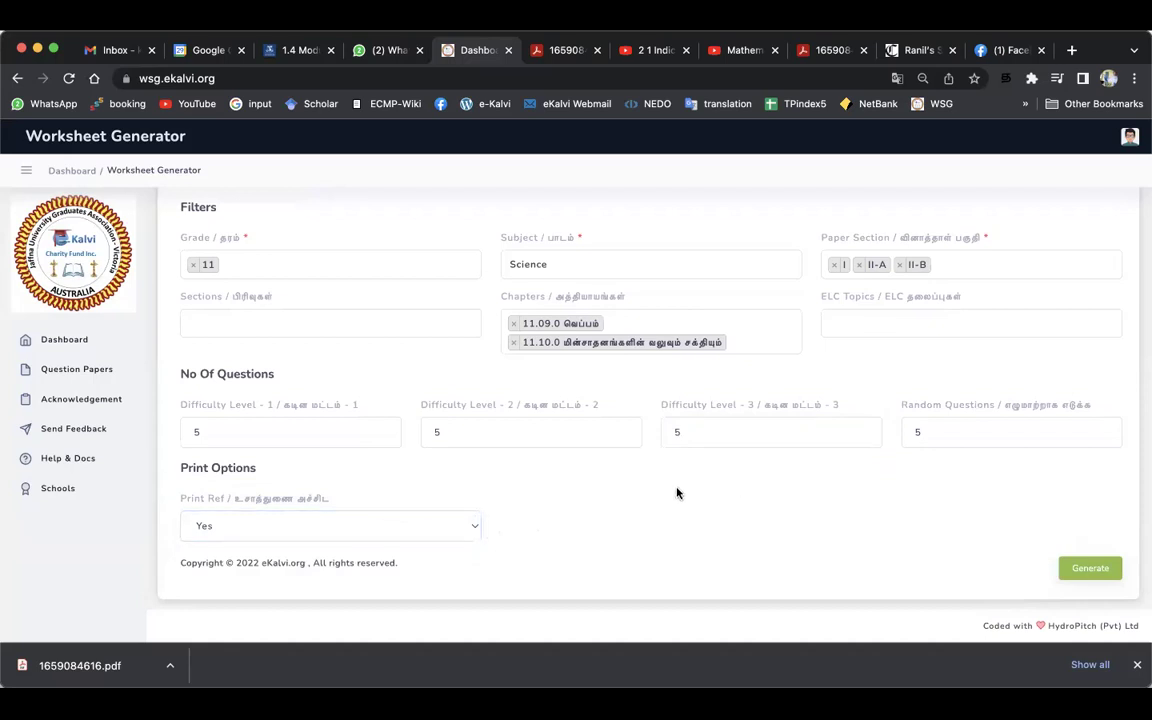
Step: Generate the Science-WS-Gr11-01 worksheet with the configured filters and question counts
click(1092, 571)
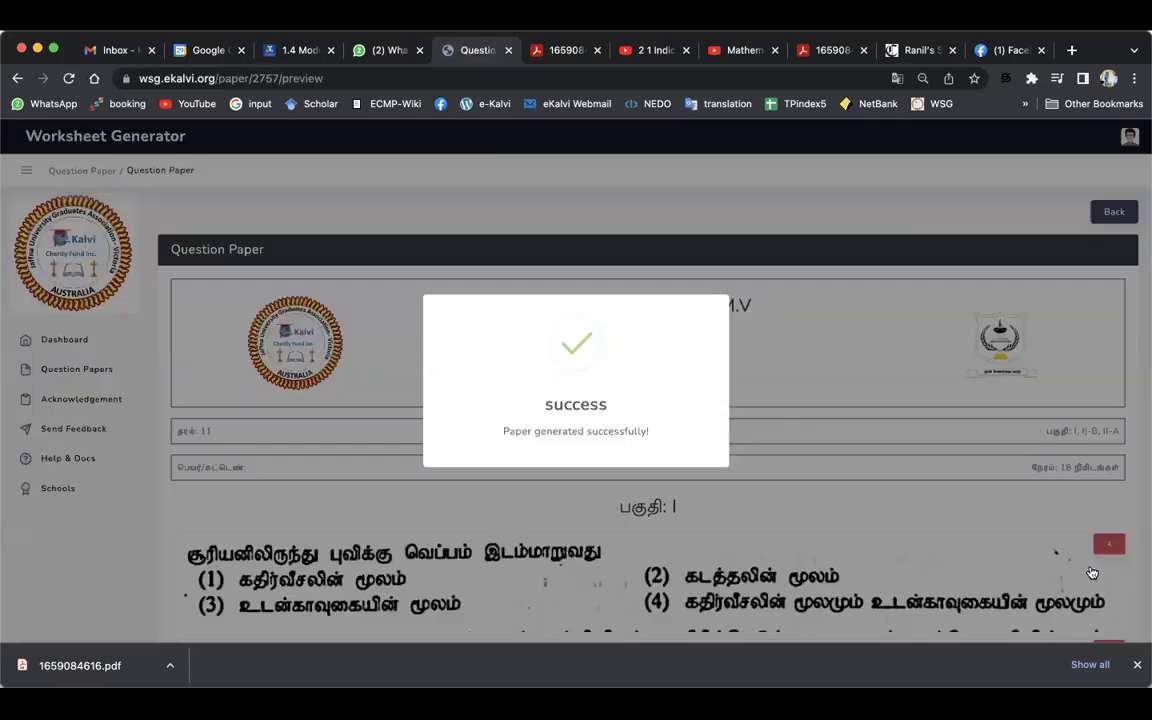
Step: Review the generated Science paper's preview, from the school header through all of its questions to the end
scroll(843, 429, down, 3)
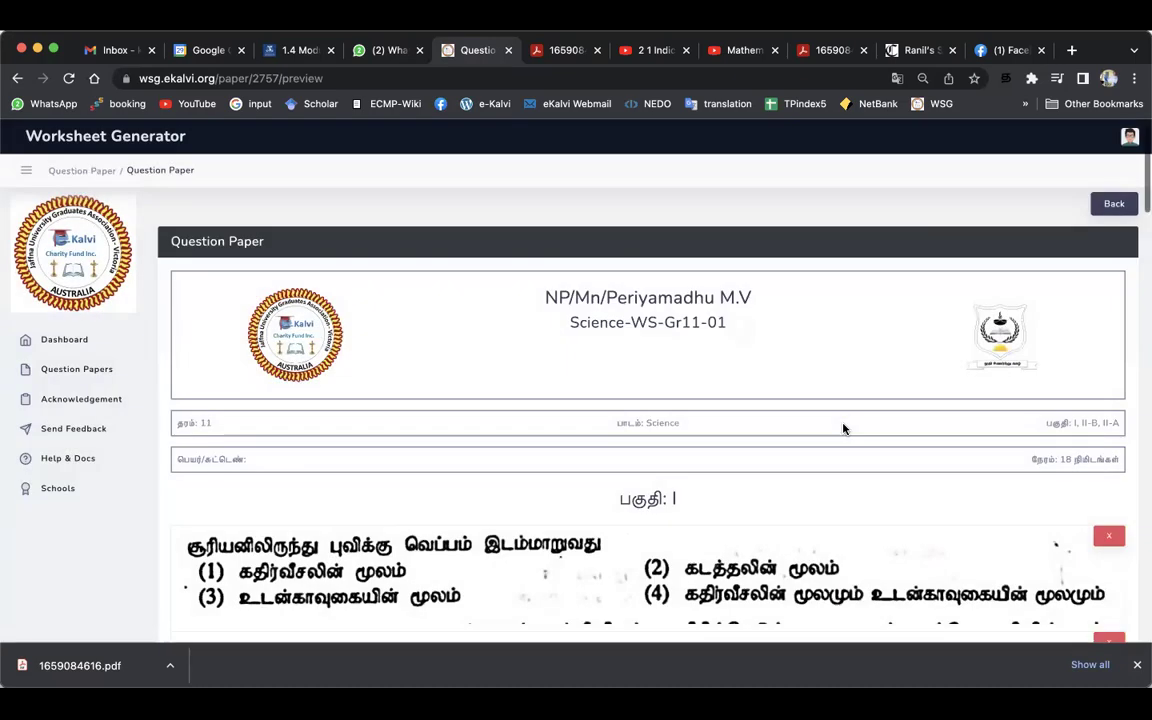
scroll(843, 429, down, 5)
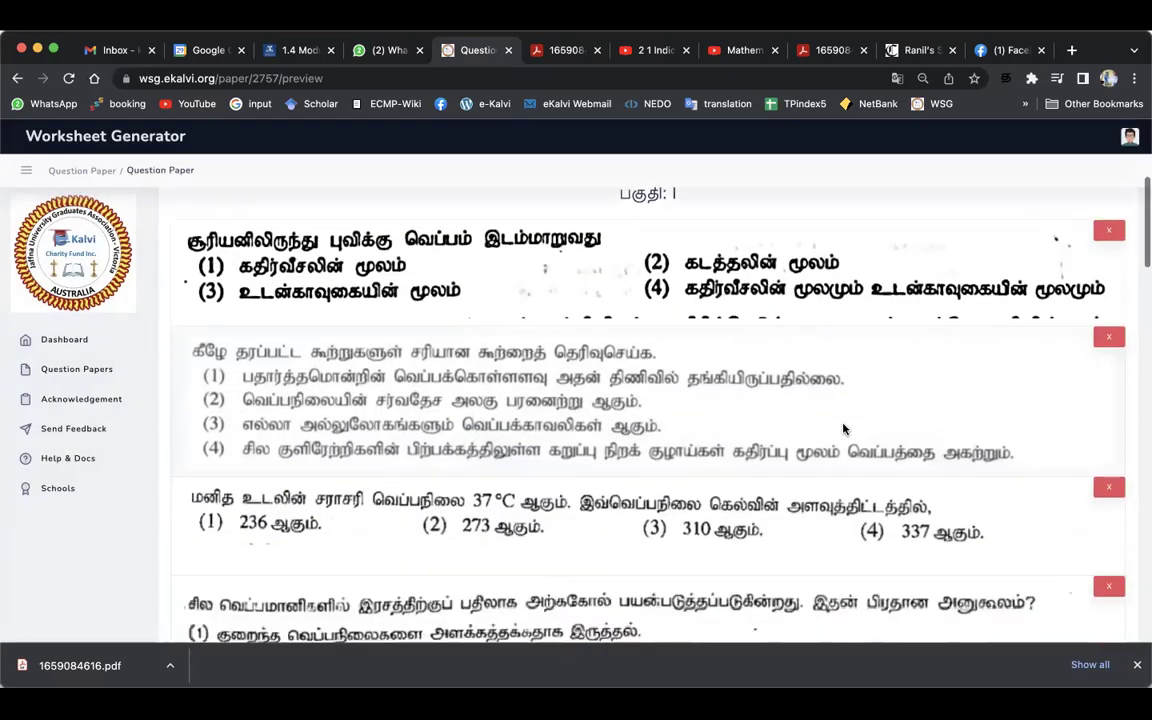
scroll(843, 429, down, 6)
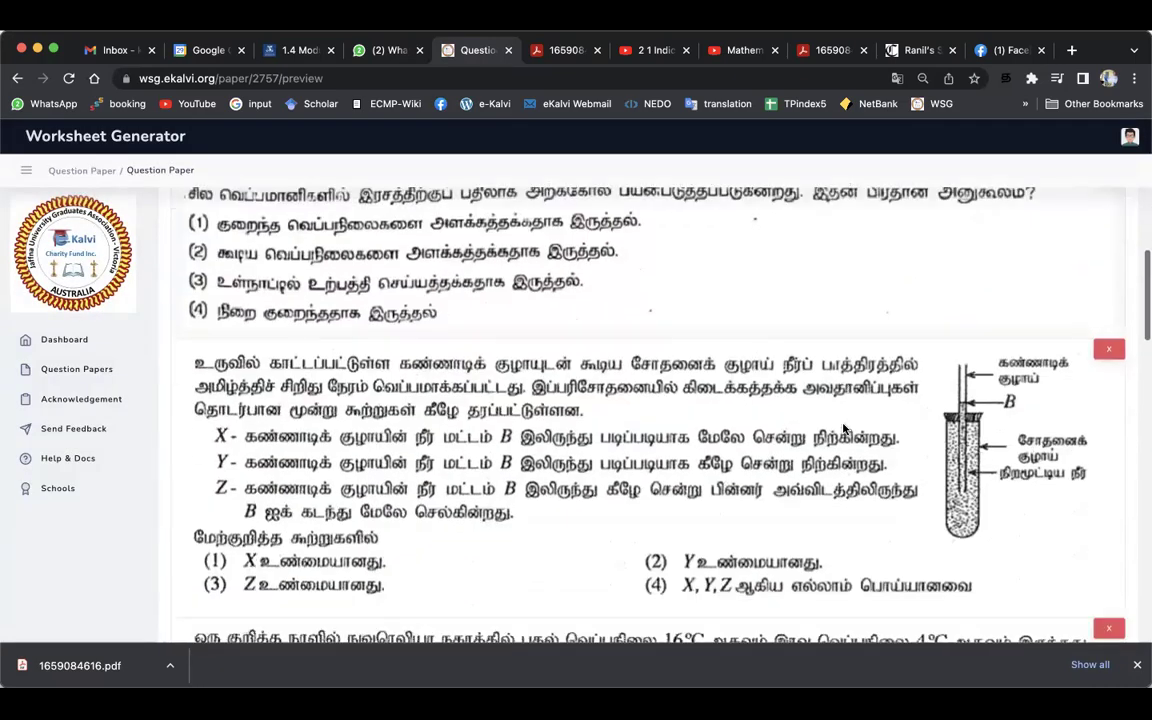
scroll(843, 429, up, 15)
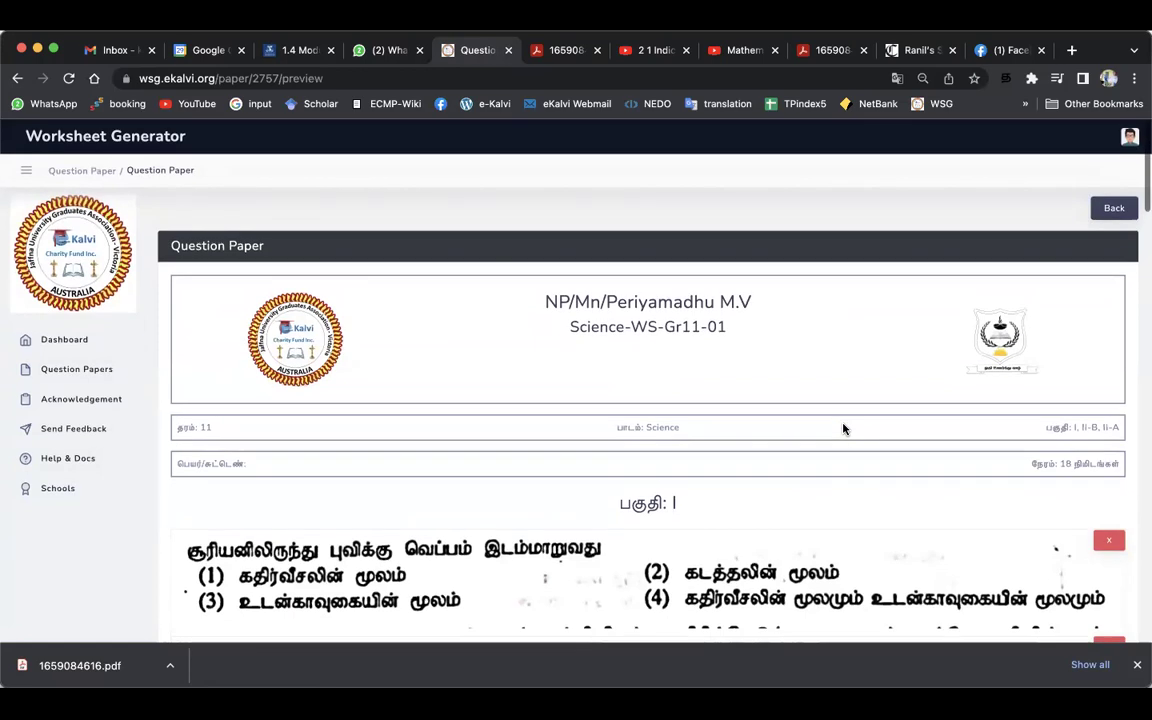
scroll(843, 429, down, 1)
scroll(820, 410, down, 1)
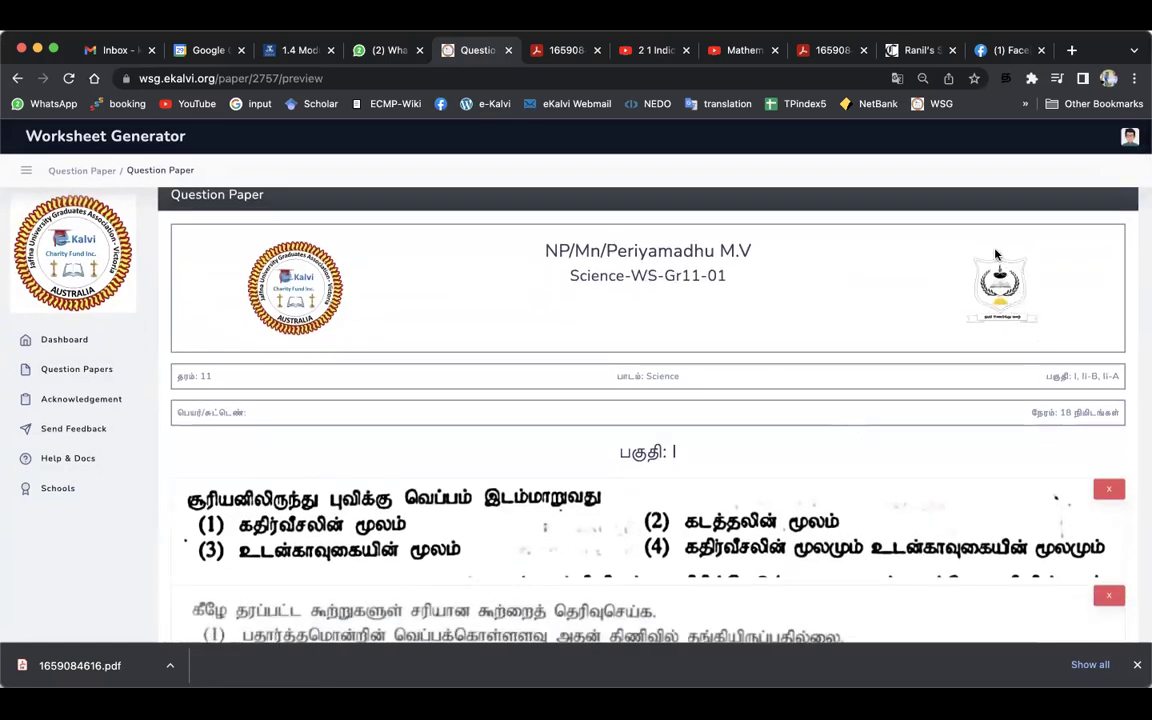
scroll(1018, 308, down, 2)
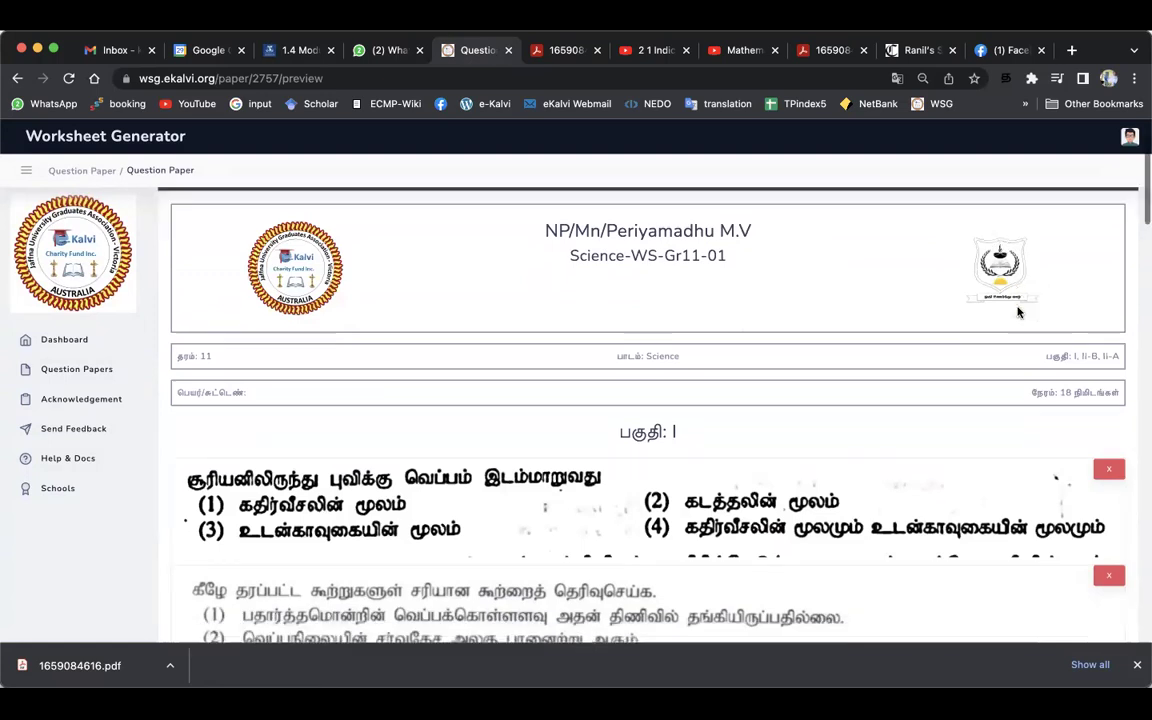
scroll(995, 306, down, 6)
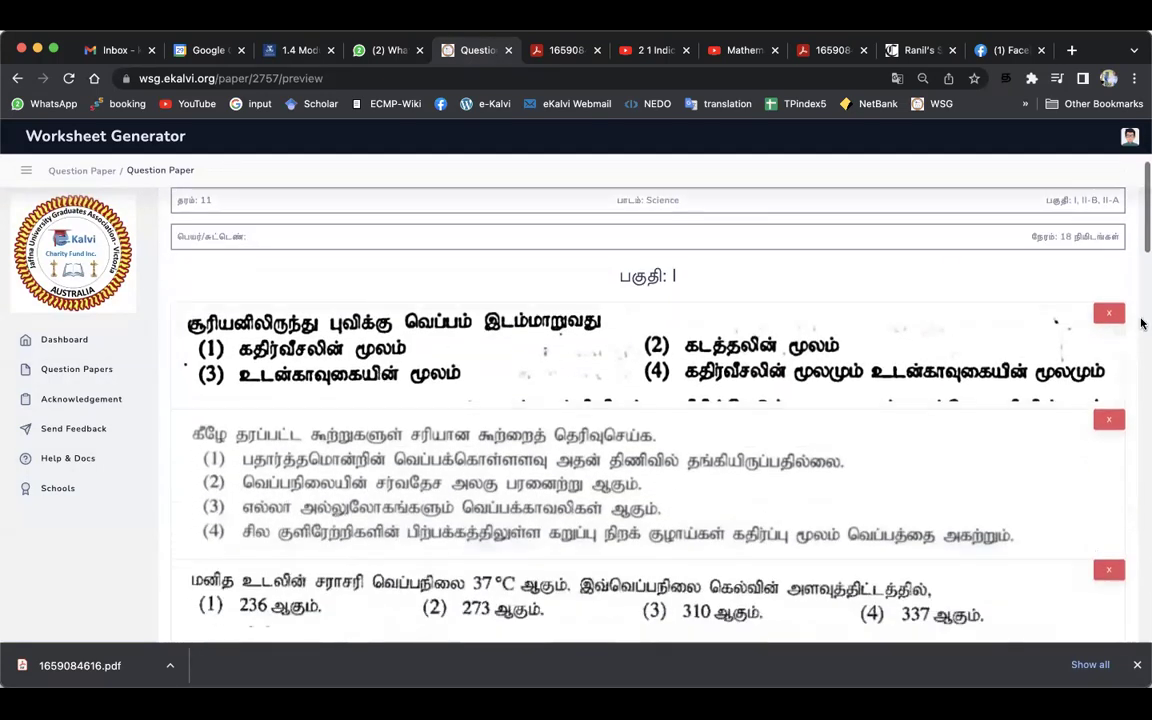
scroll(1090, 345, down, 10)
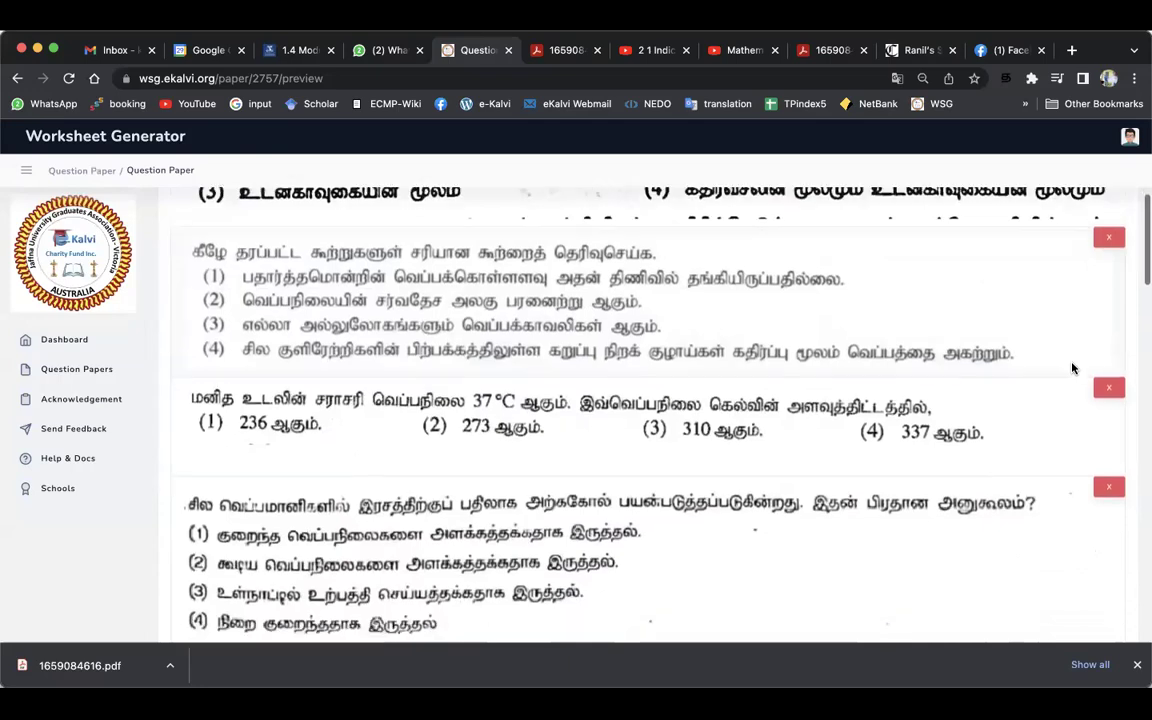
scroll(1076, 372, down, 20)
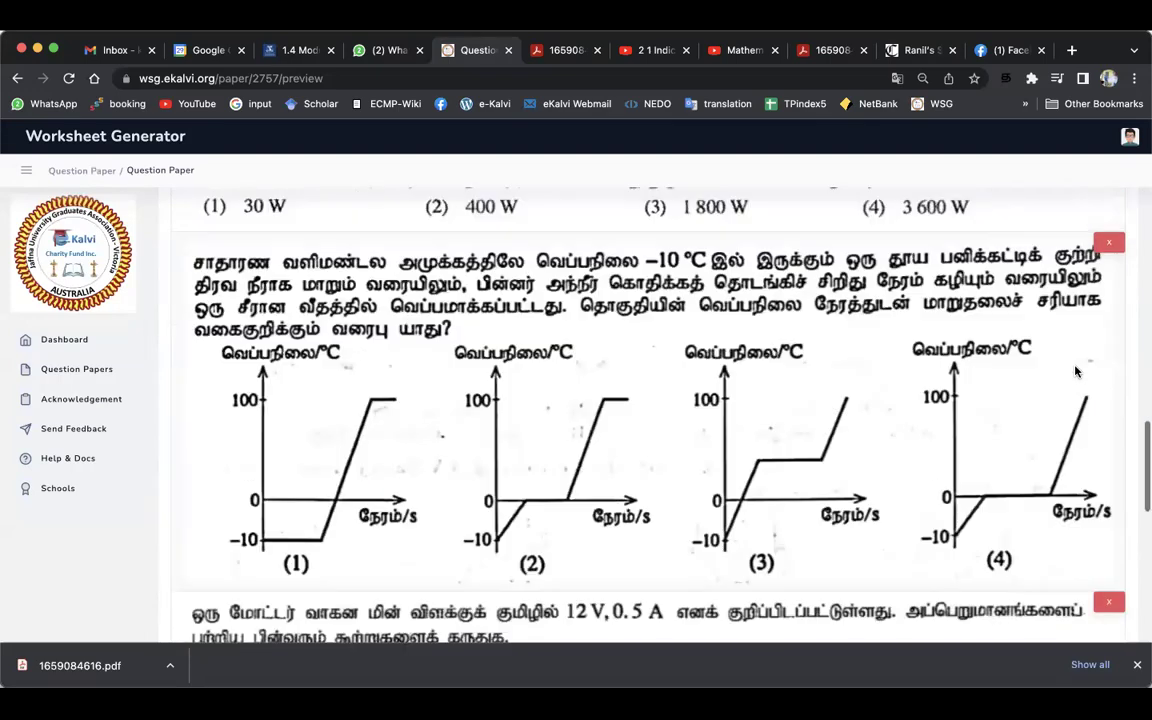
scroll(1076, 372, down, 15)
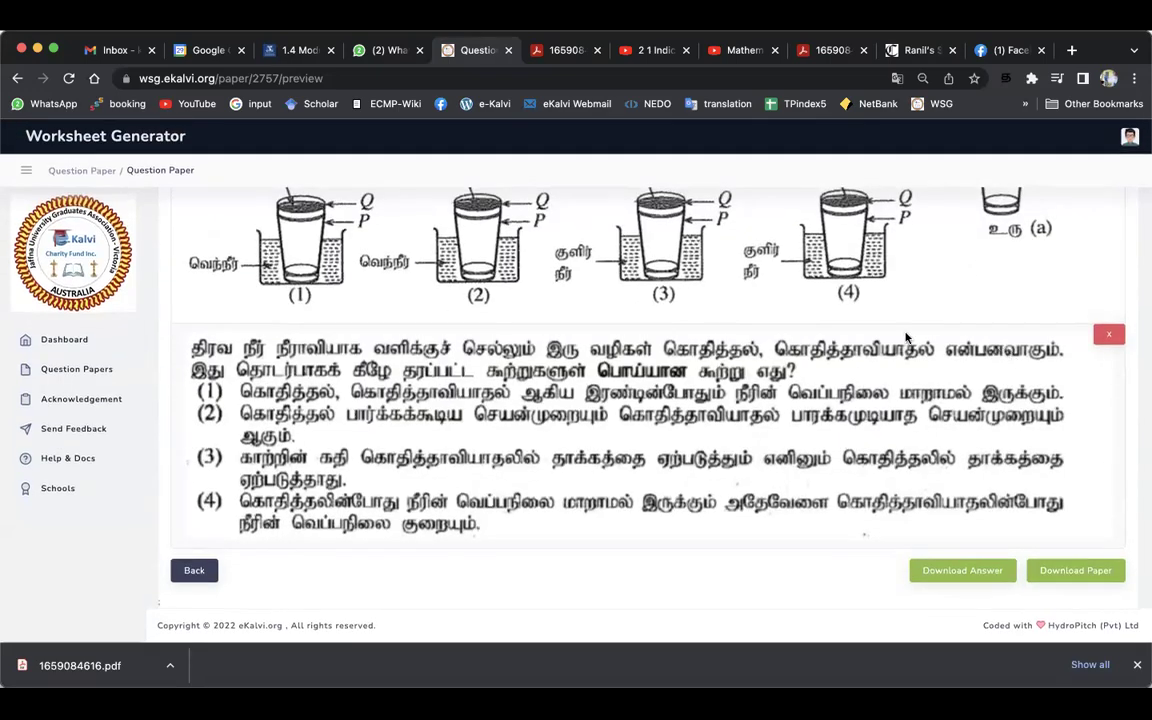
scroll(842, 325, up, 8)
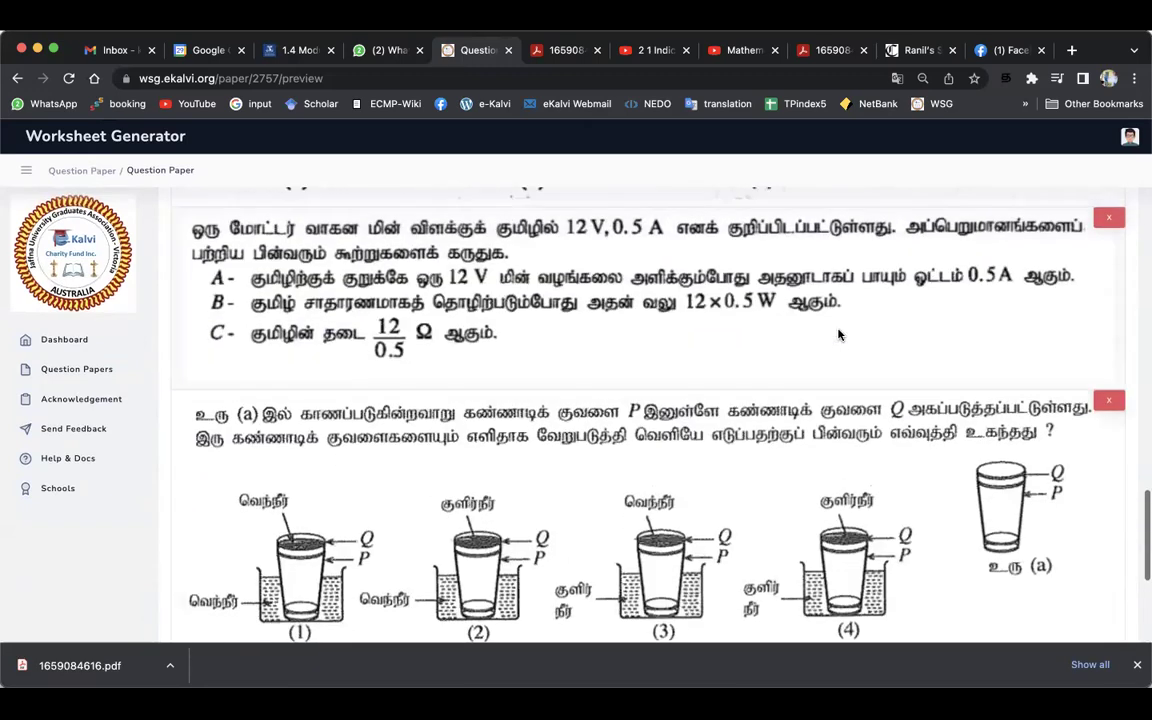
scroll(838, 335, down, 8)
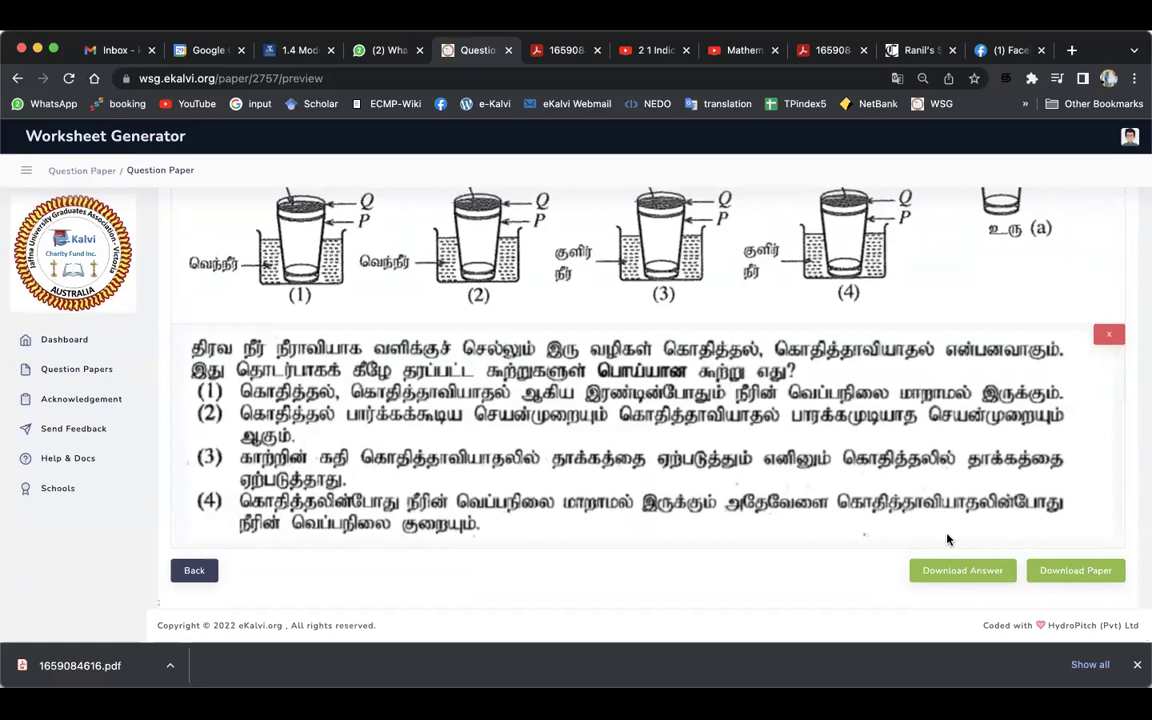
Step: Download the Science question paper as a PDF, and download its answer sheet from the paper preview
click(1090, 573)
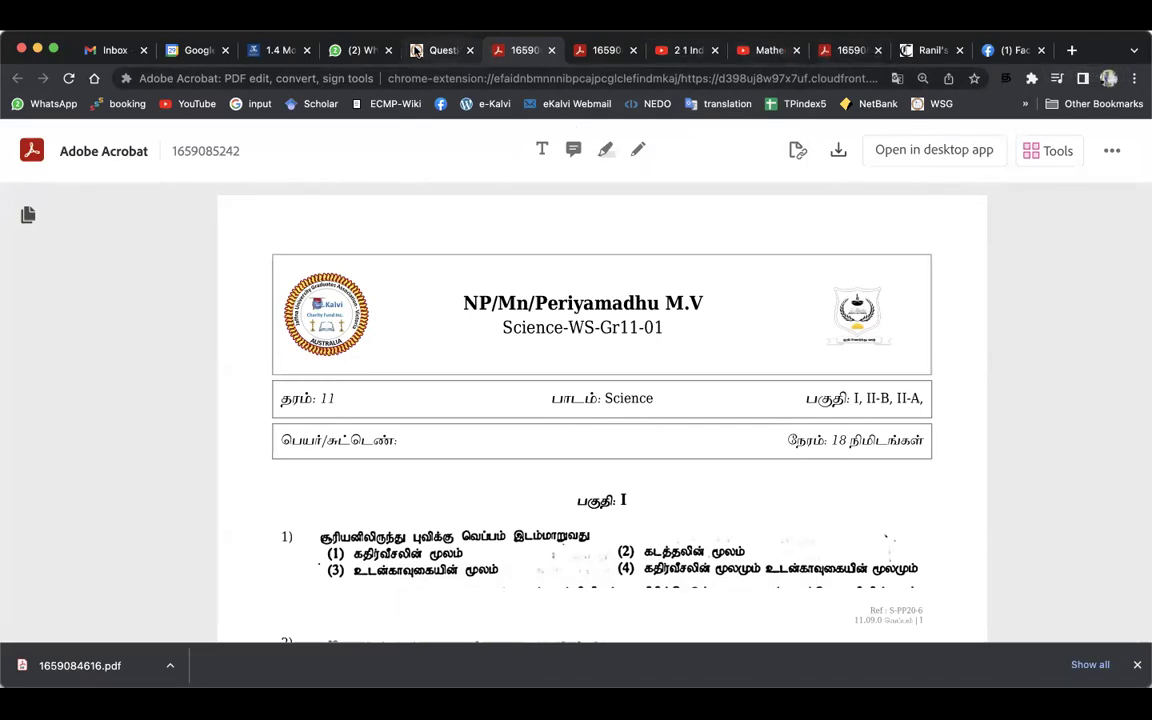
click(428, 51)
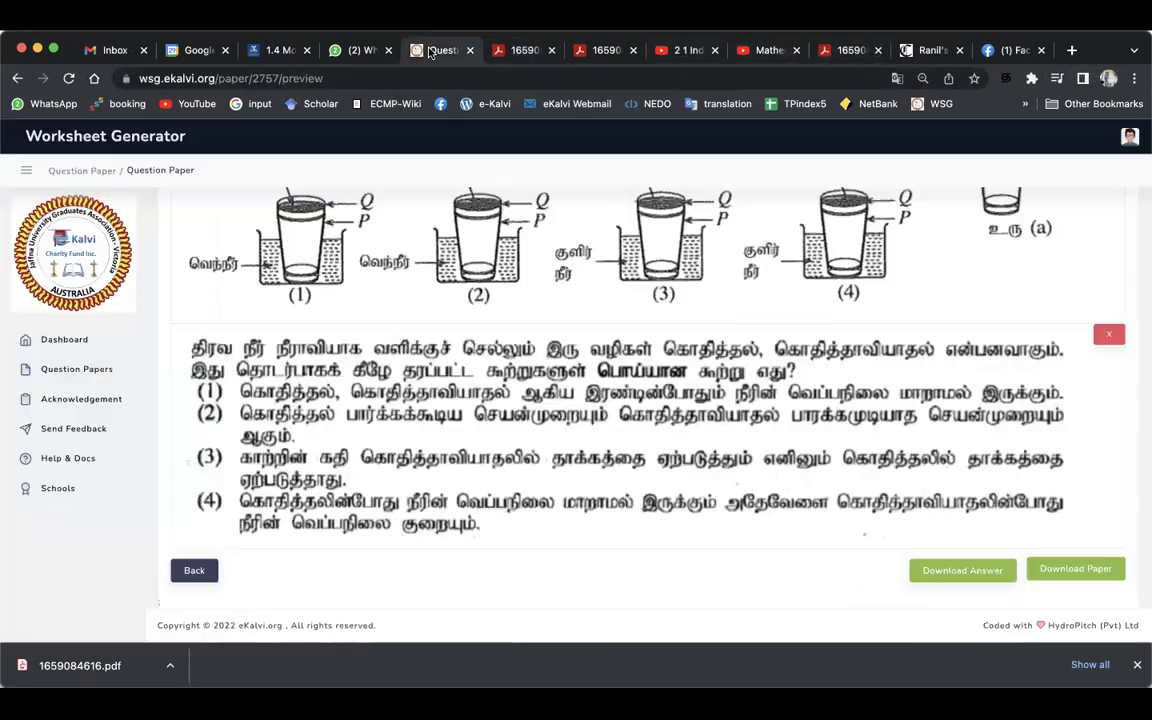
click(966, 569)
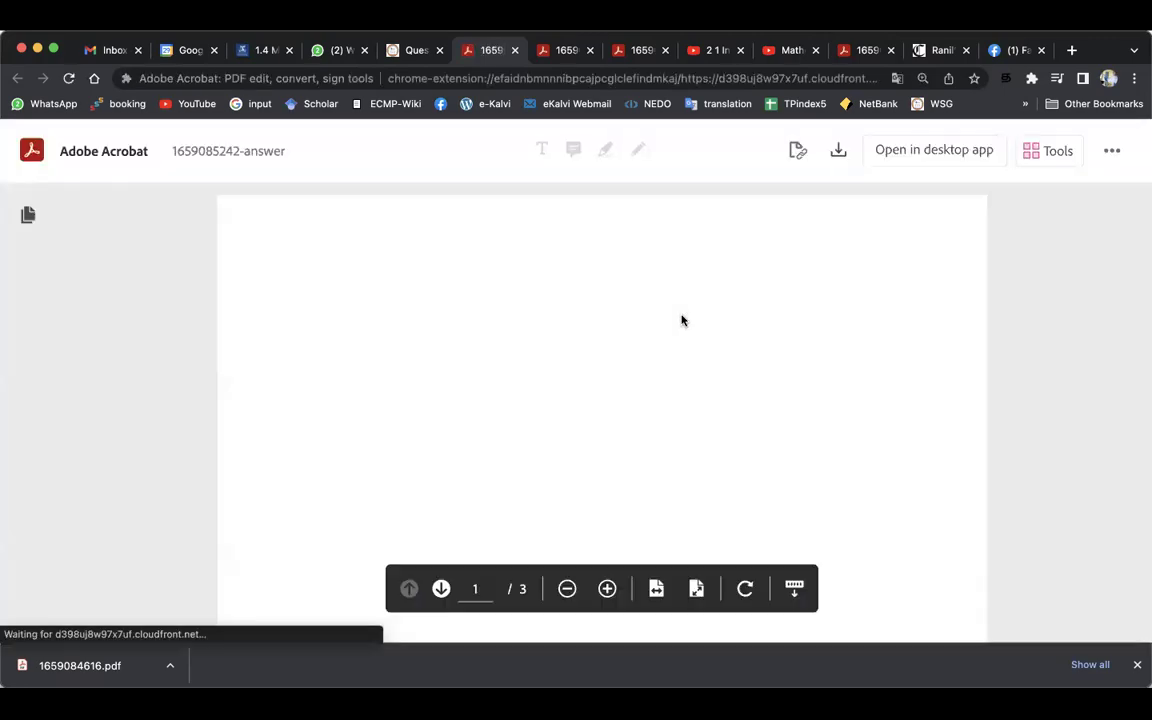
Step: Review the Science-WS-Gr11-01 answer sheet through all three pages, including answers, question IDs and video links, and return to its beginning
scroll(681, 327, down, 3)
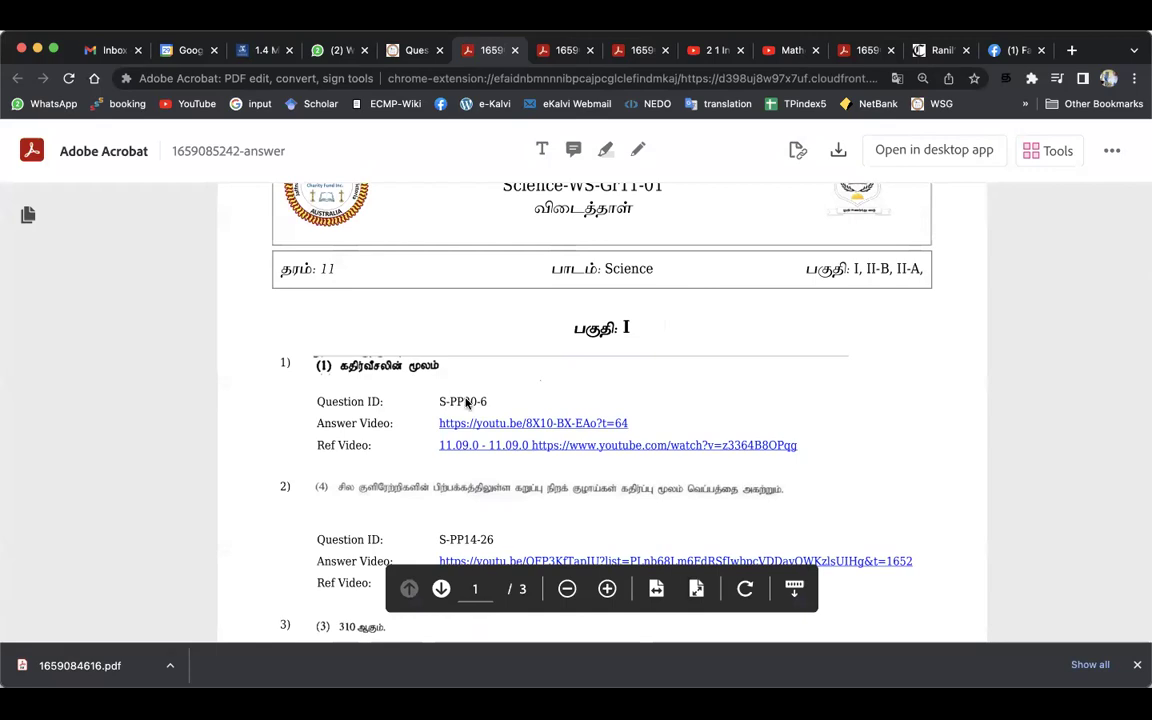
scroll(476, 401, down, 1)
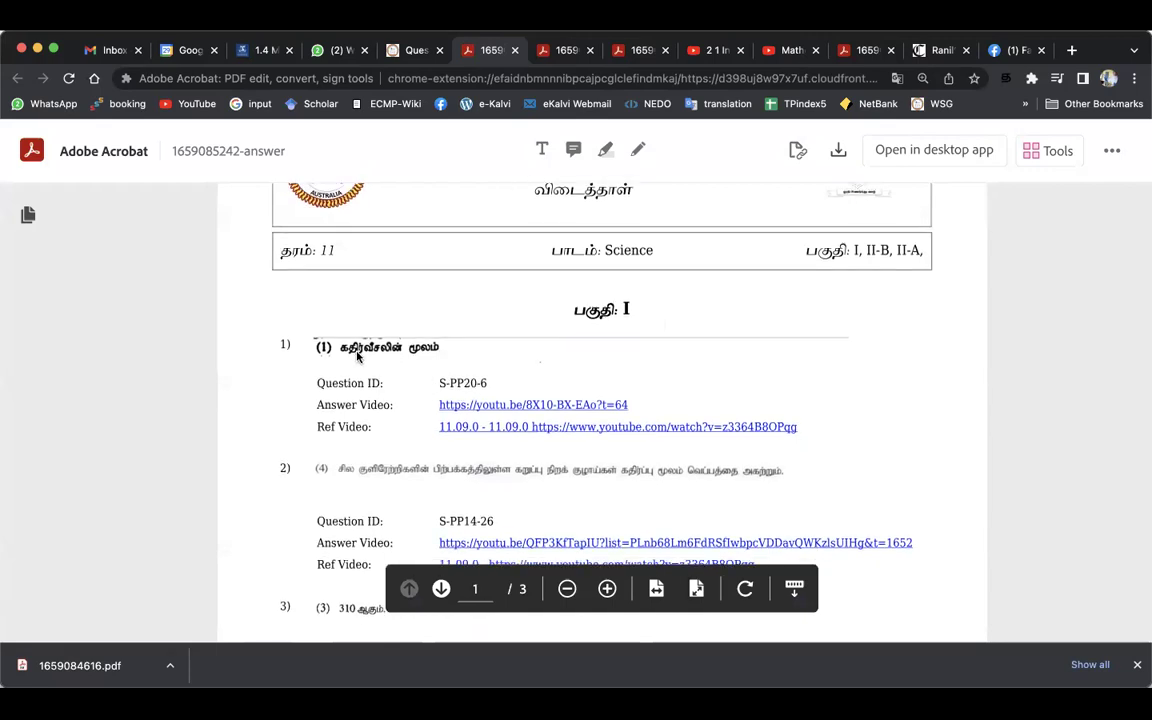
scroll(428, 335, down, 1)
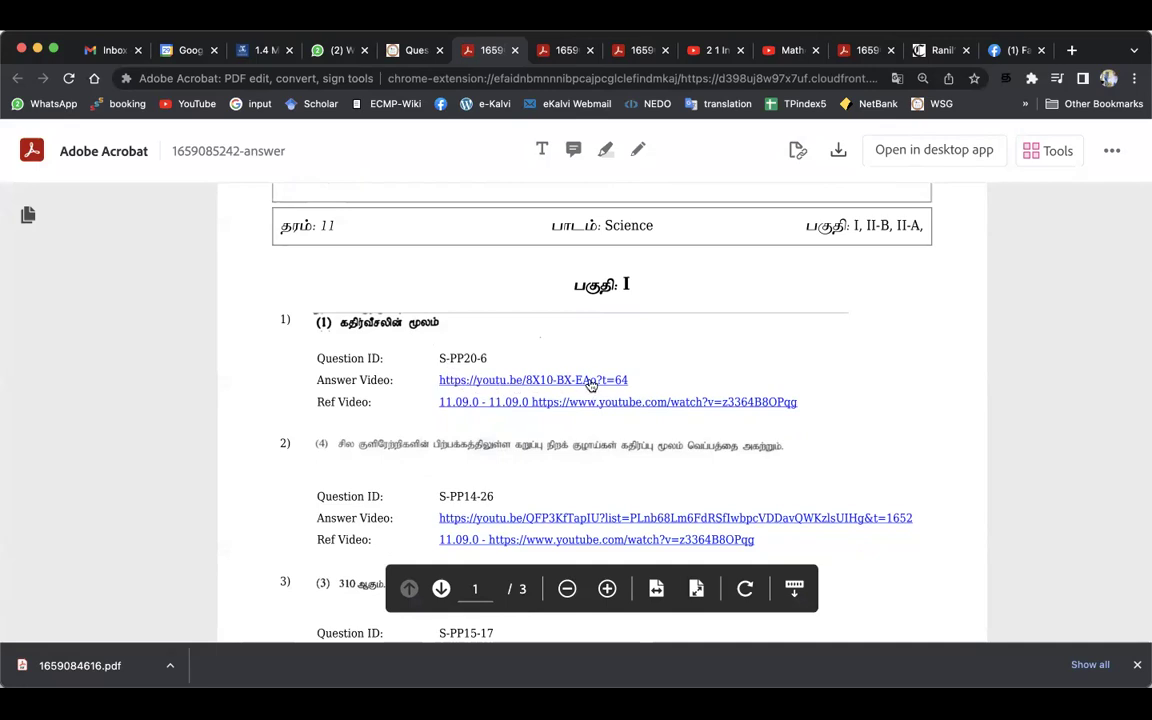
scroll(592, 385, down, 1)
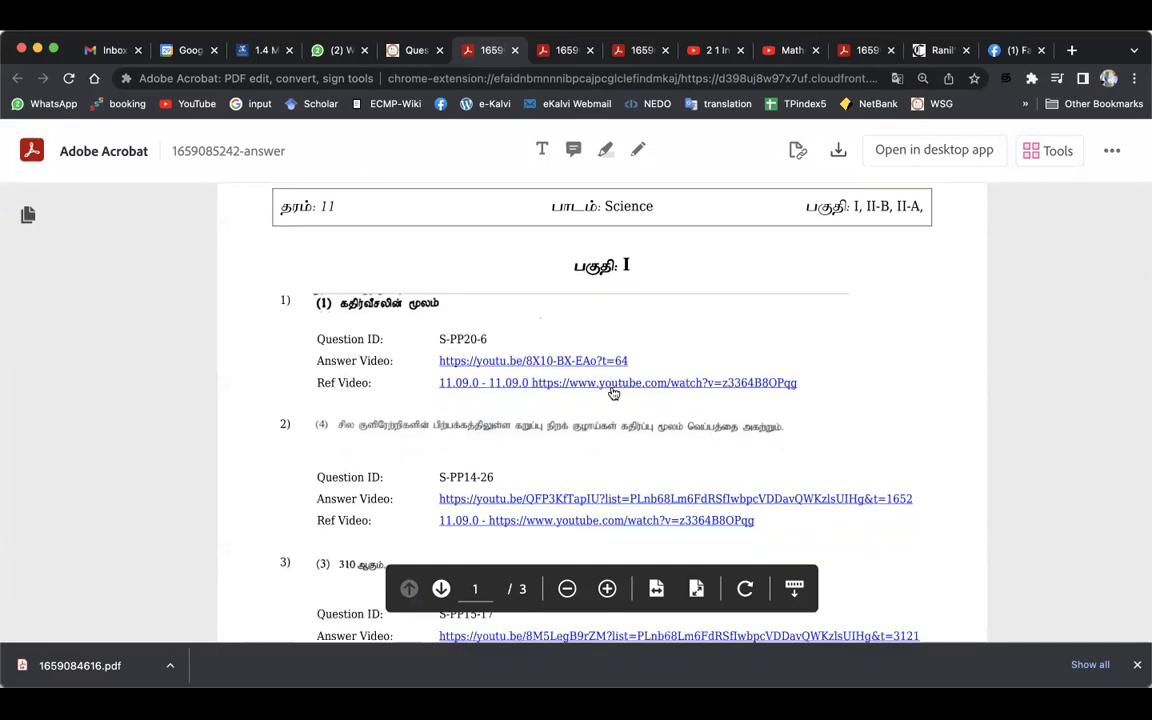
scroll(647, 394, down, 10)
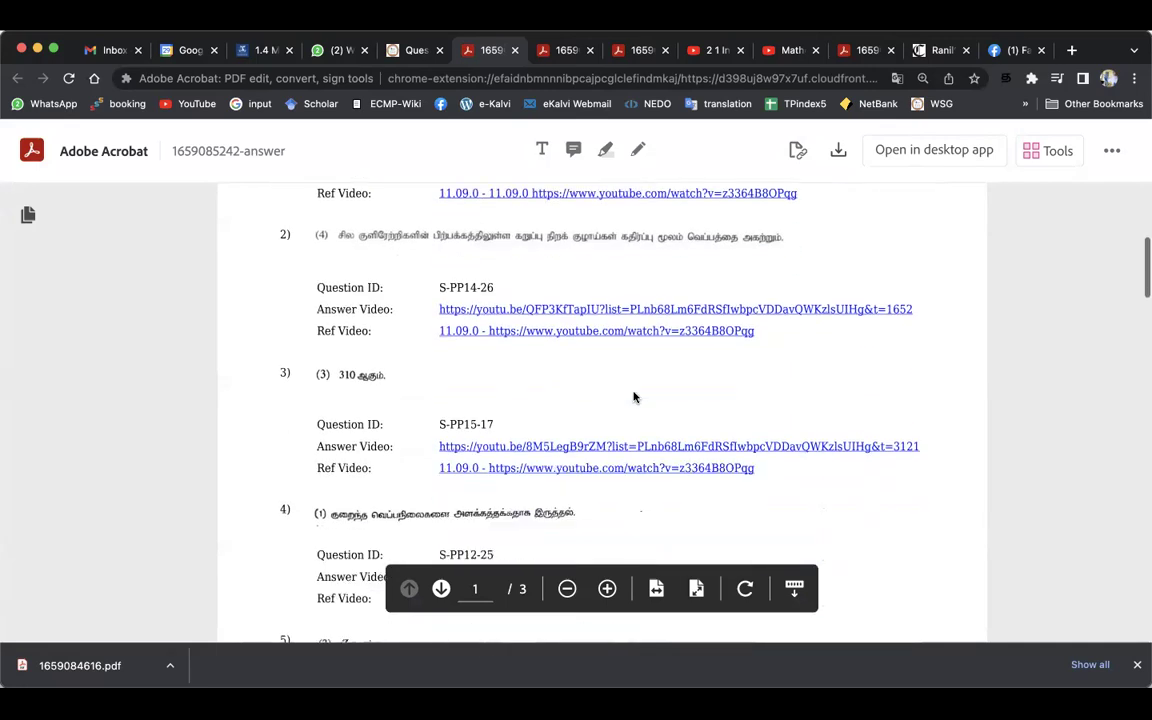
scroll(633, 397, down, 20)
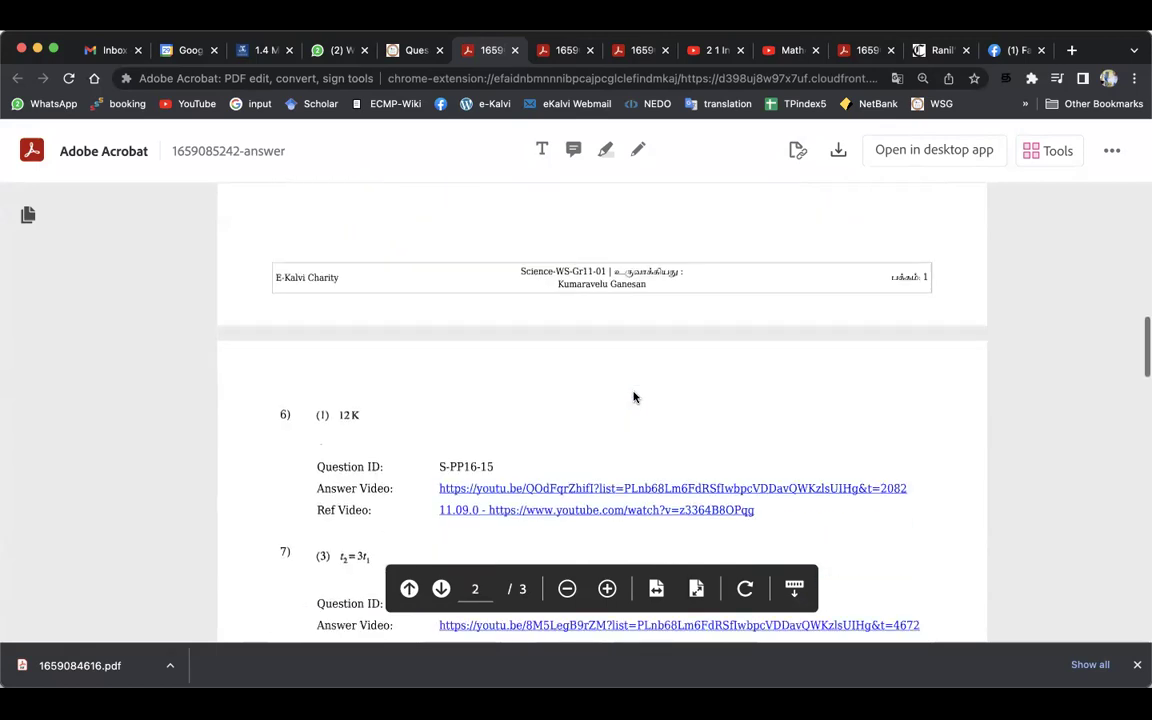
scroll(633, 397, down, 10)
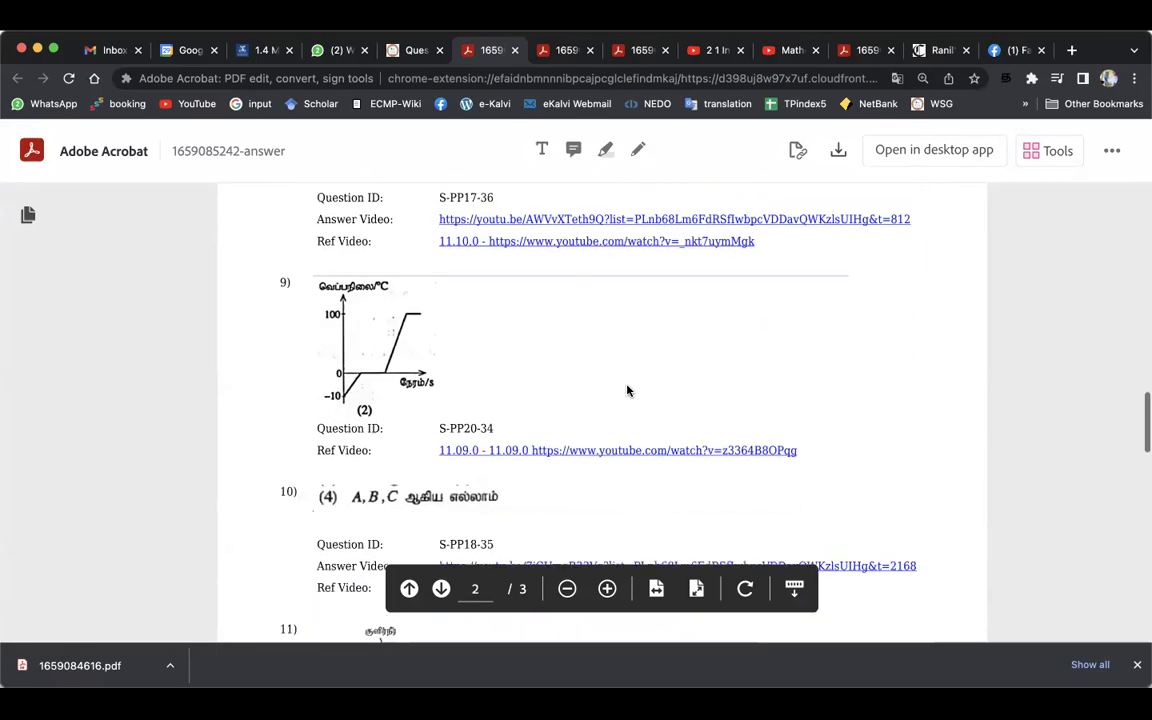
scroll(627, 390, down, 10)
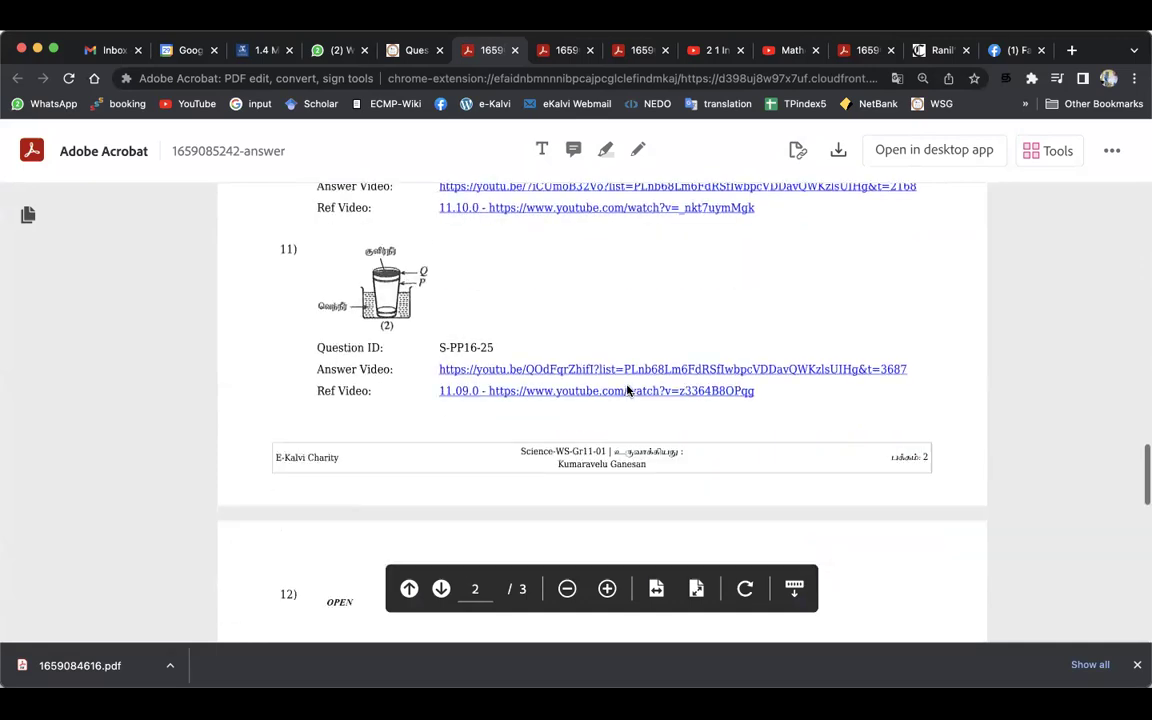
scroll(627, 390, down, 20)
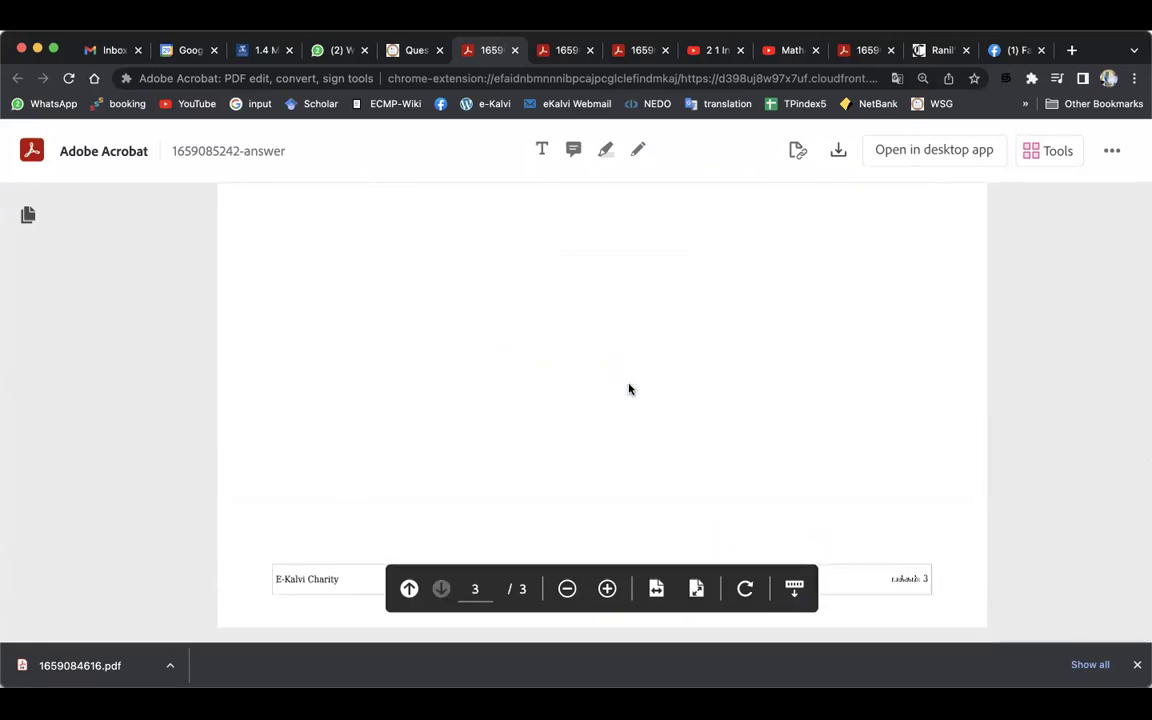
scroll(629, 389, down, 10)
scroll(629, 389, up, 20)
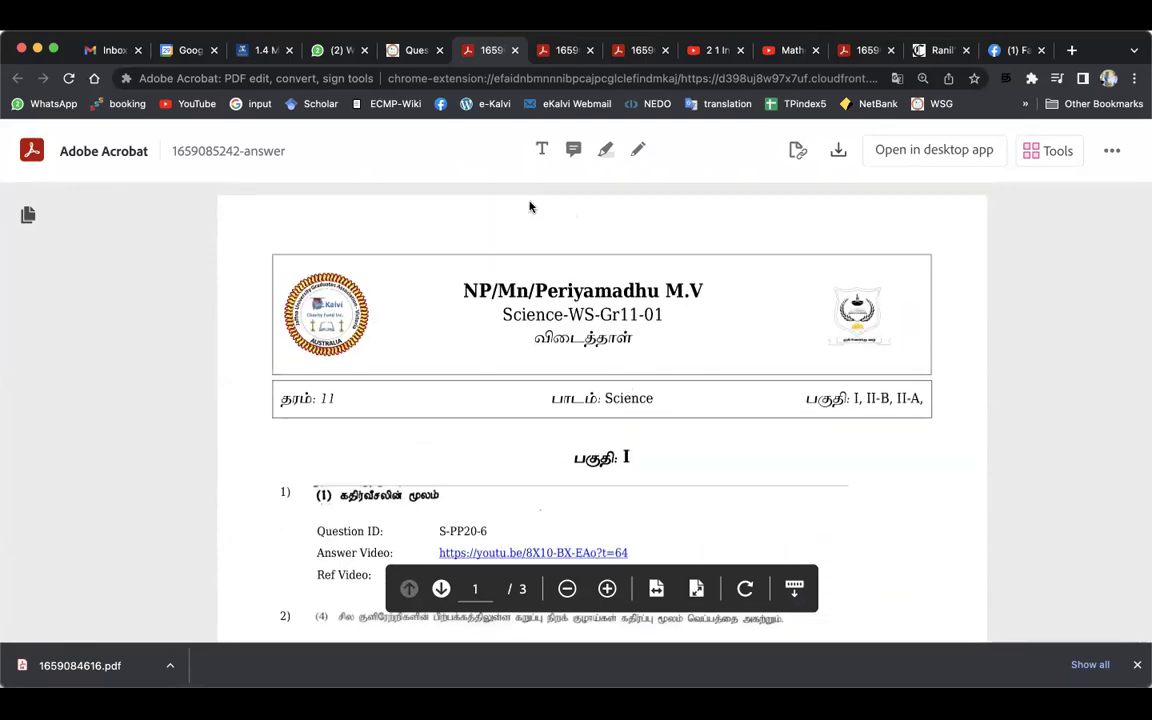
Step: Switch back to the Worksheet Generator and look over the Science paper's header and first Part I questions in the preview
click(400, 50)
scroll(465, 298, up, 2)
scroll(465, 298, up, 10)
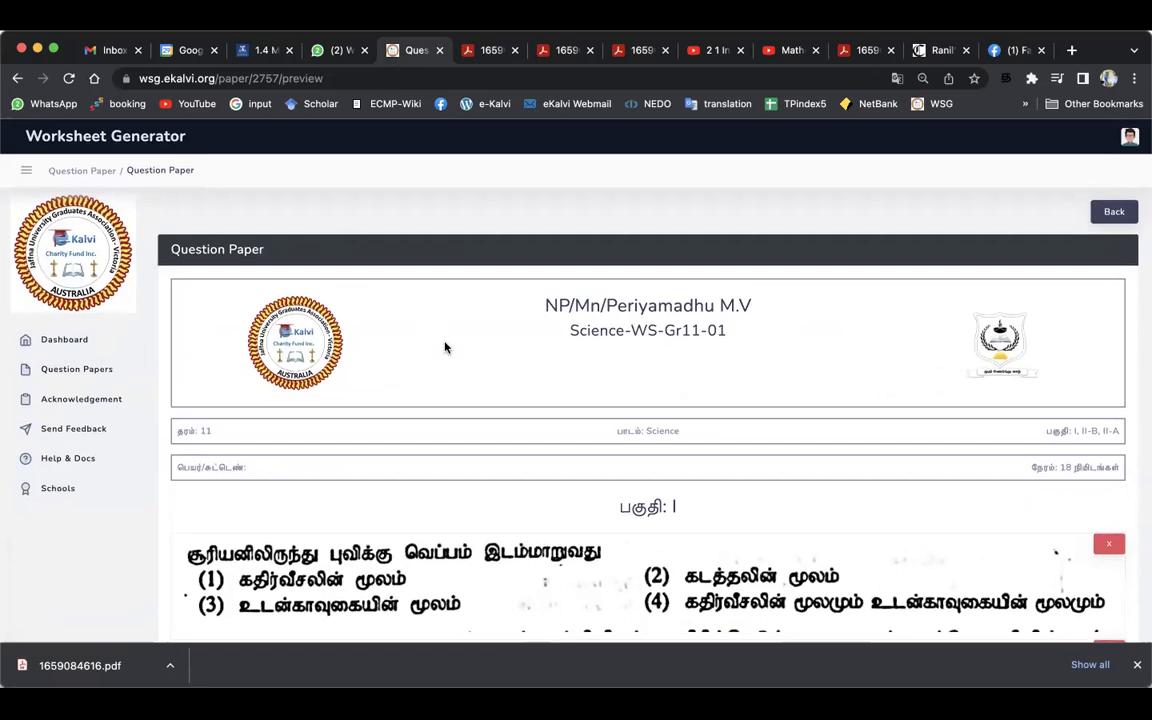
scroll(445, 347, down, 5)
scroll(565, 445, down, 3)
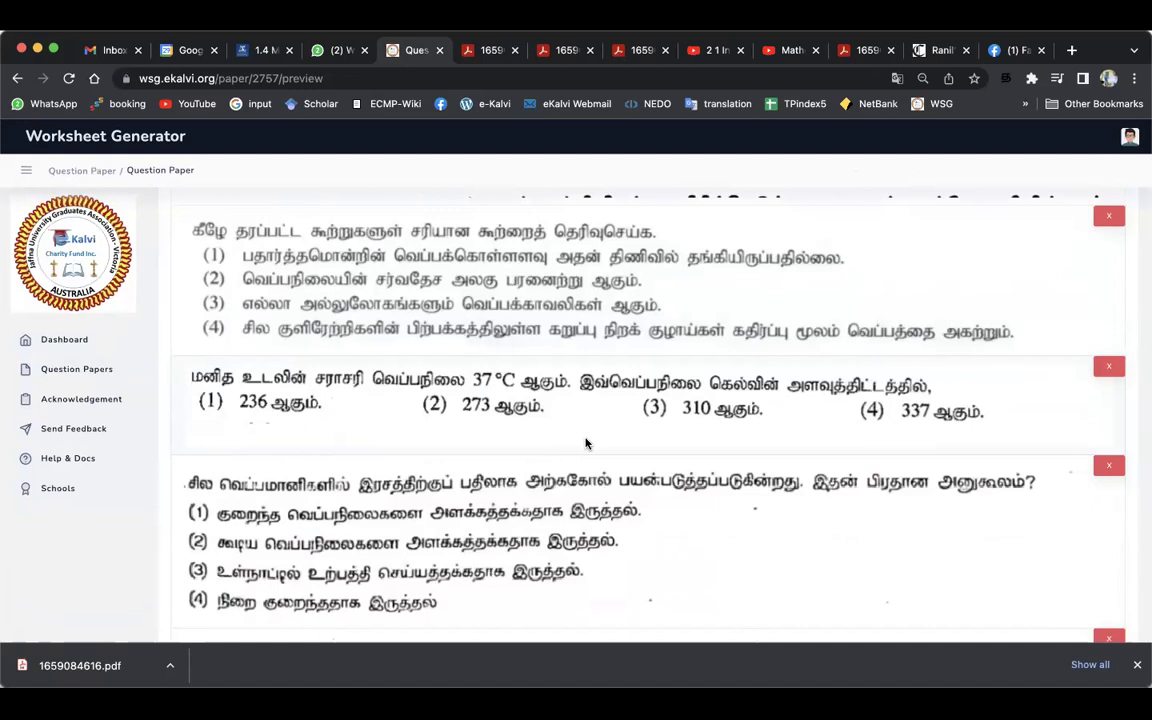
scroll(587, 443, up, 8)
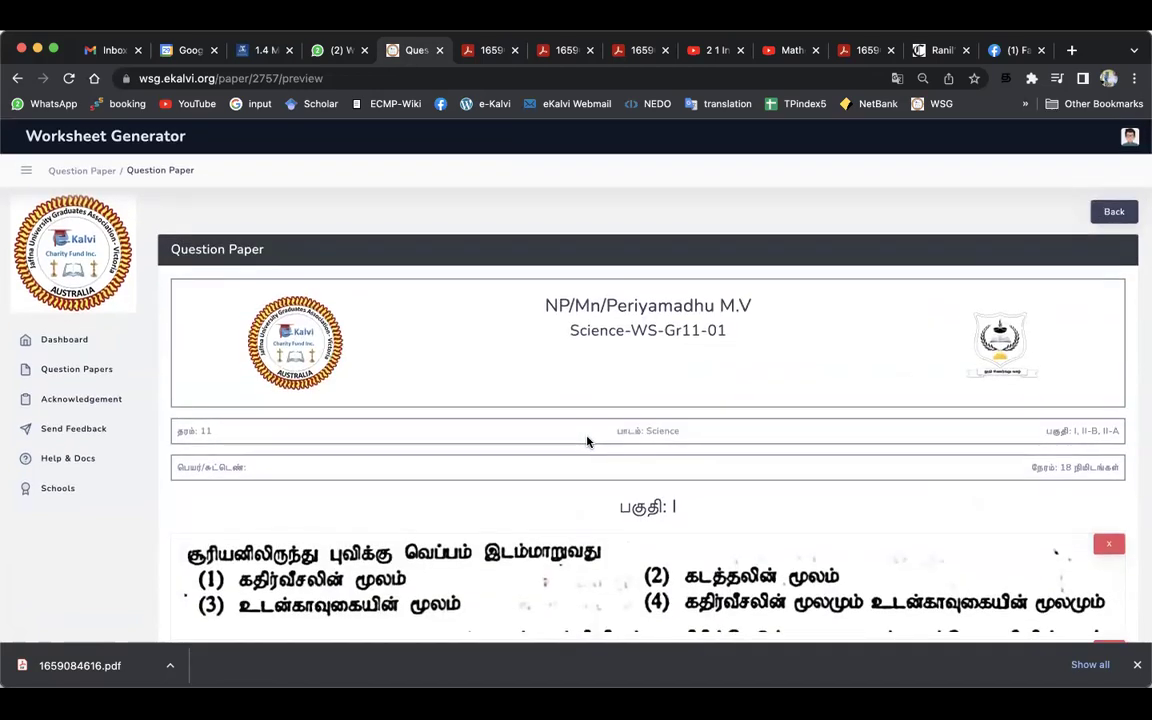
scroll(587, 443, down, 2)
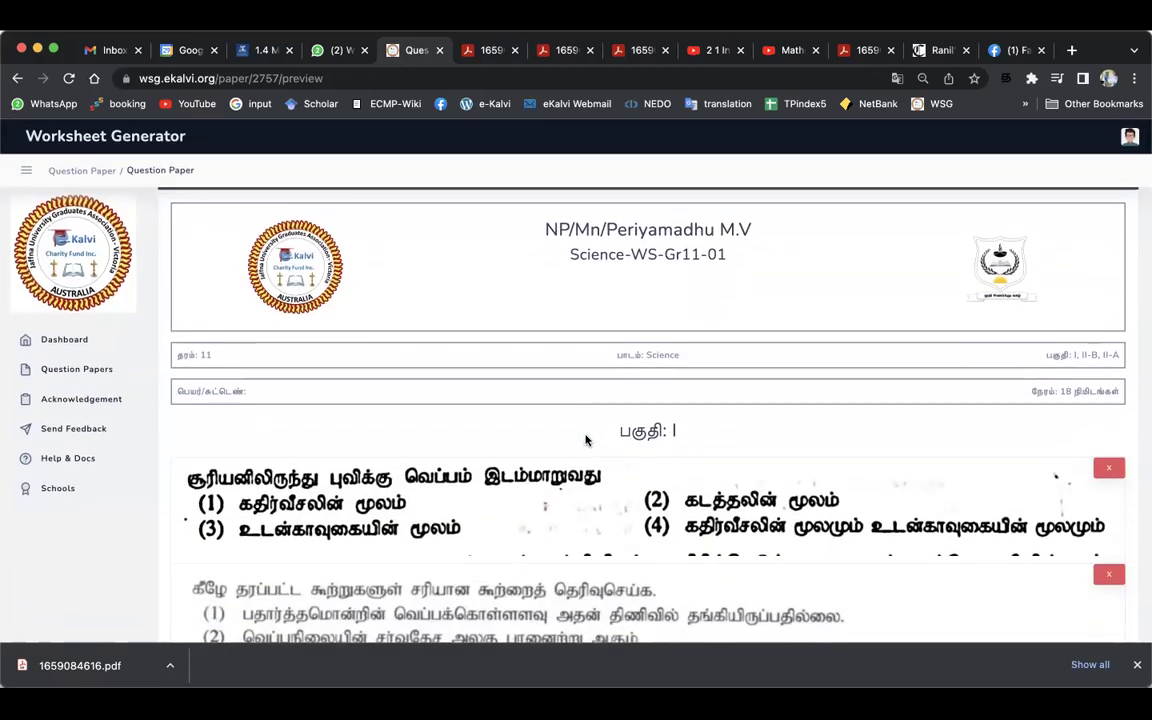
Step: Open the list of saved question papers and look through its entries, available actions and page numbers
click(92, 374)
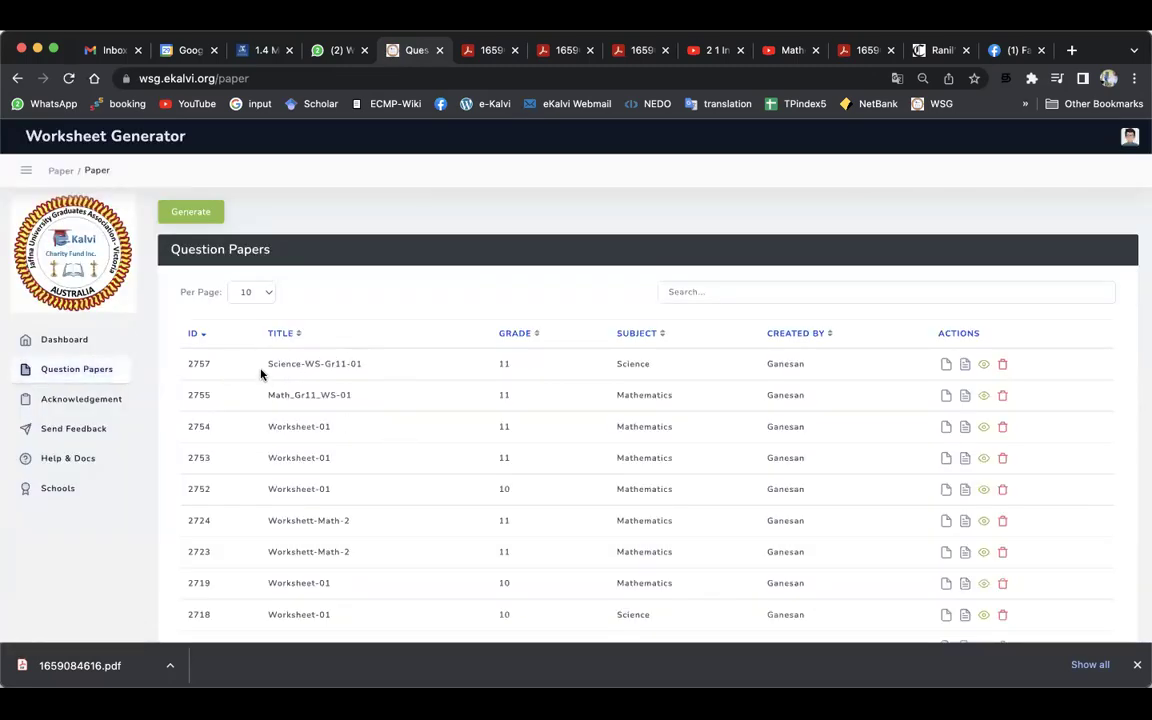
scroll(339, 391, down, 2)
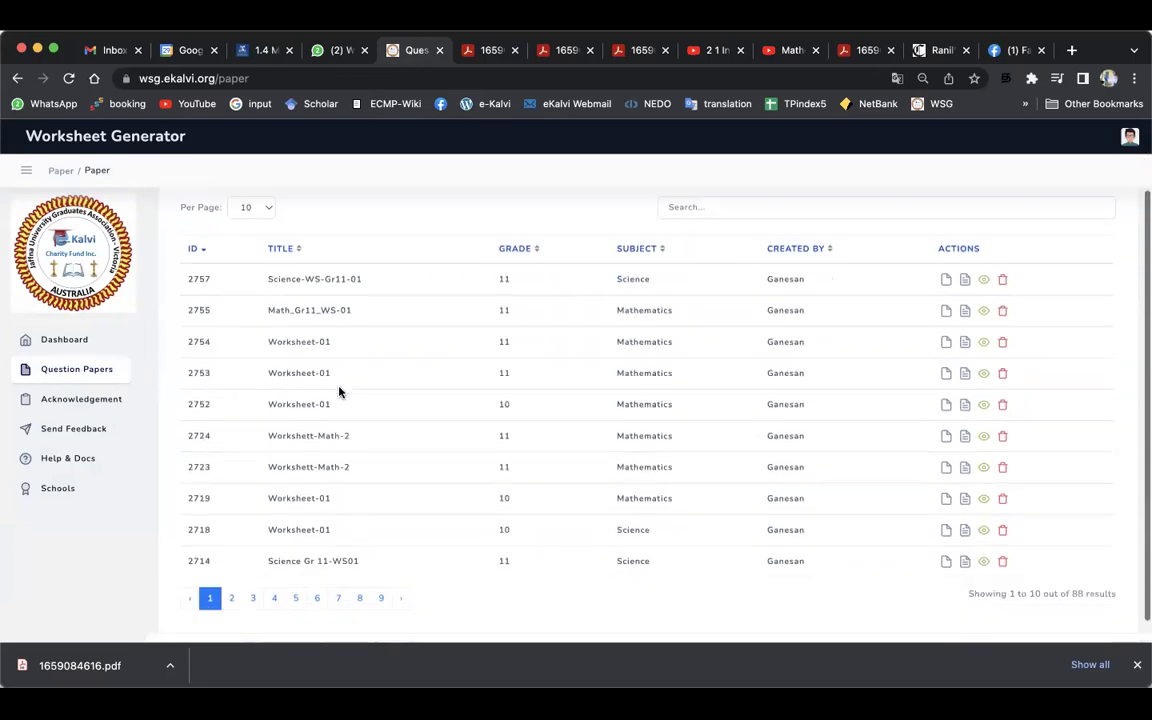
scroll(339, 391, up, 2)
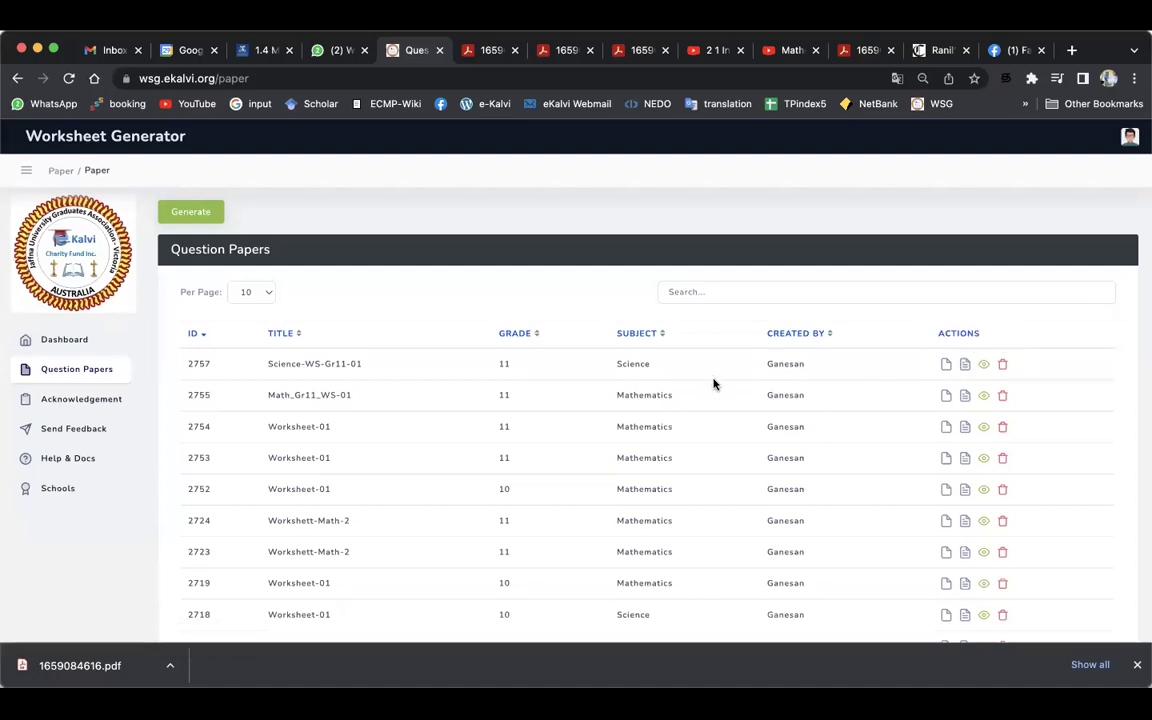
scroll(709, 384, down, 1)
scroll(709, 384, down, 1)
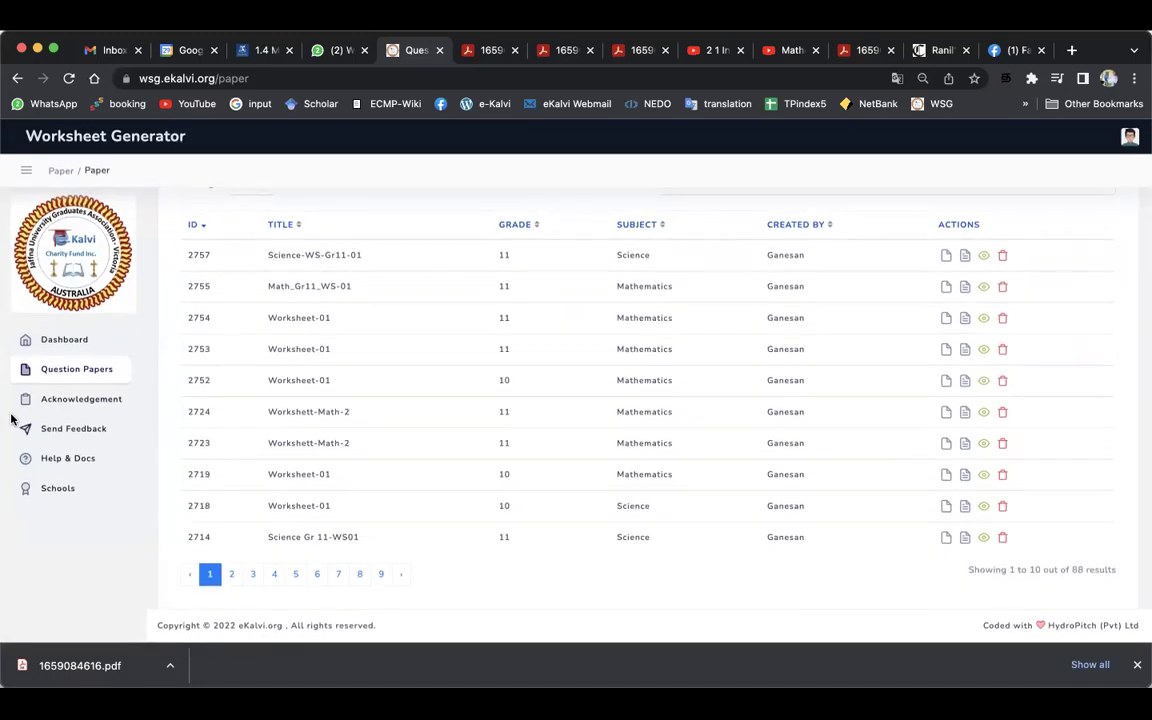
Step: Review the acknowledgements page down to the end of its contributors list, and open the feedback form at its Subject field
click(52, 400)
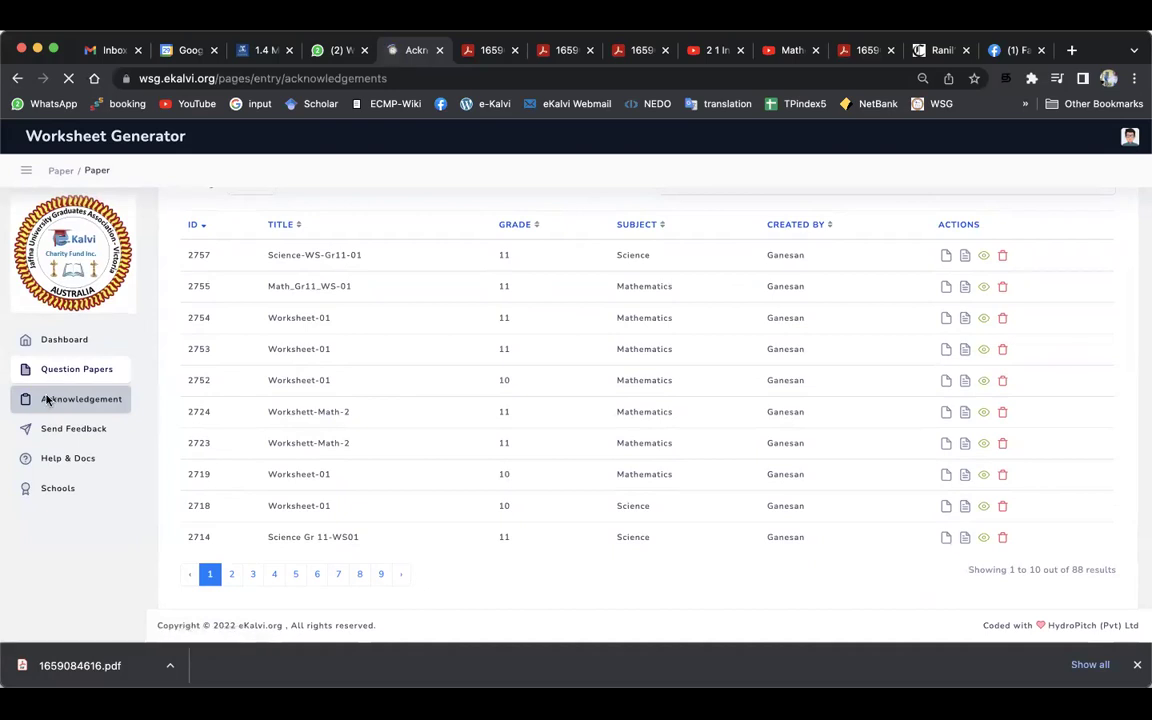
scroll(395, 444, down, 3)
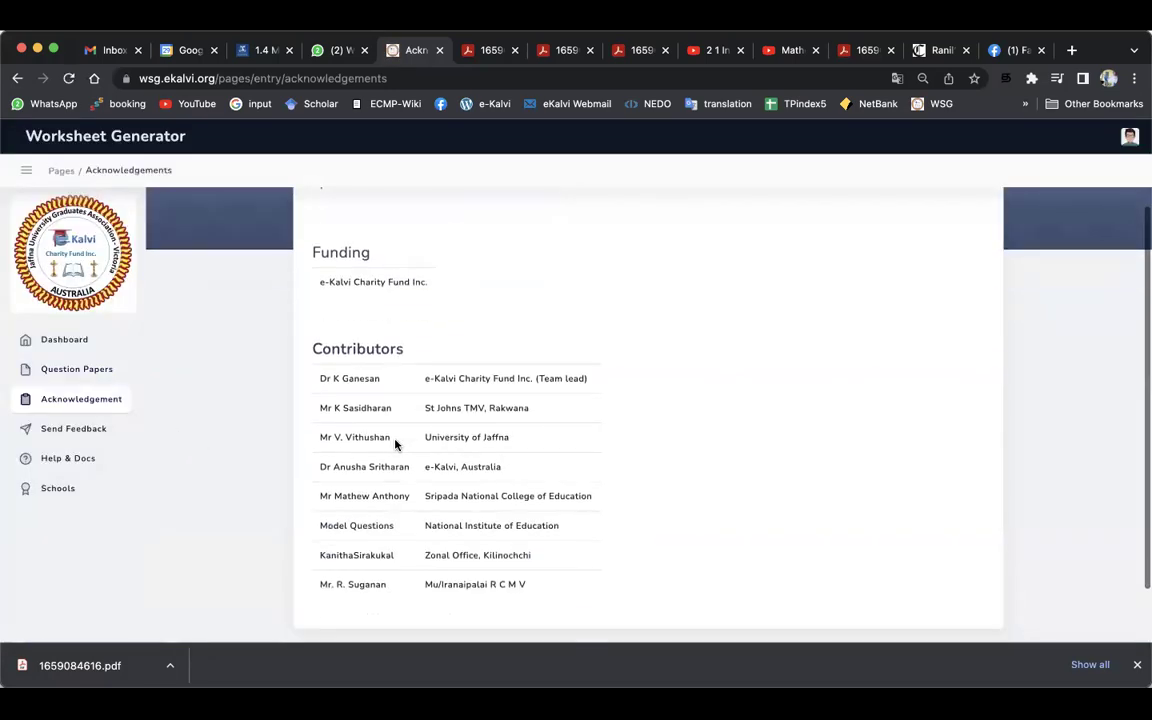
scroll(391, 446, down, 2)
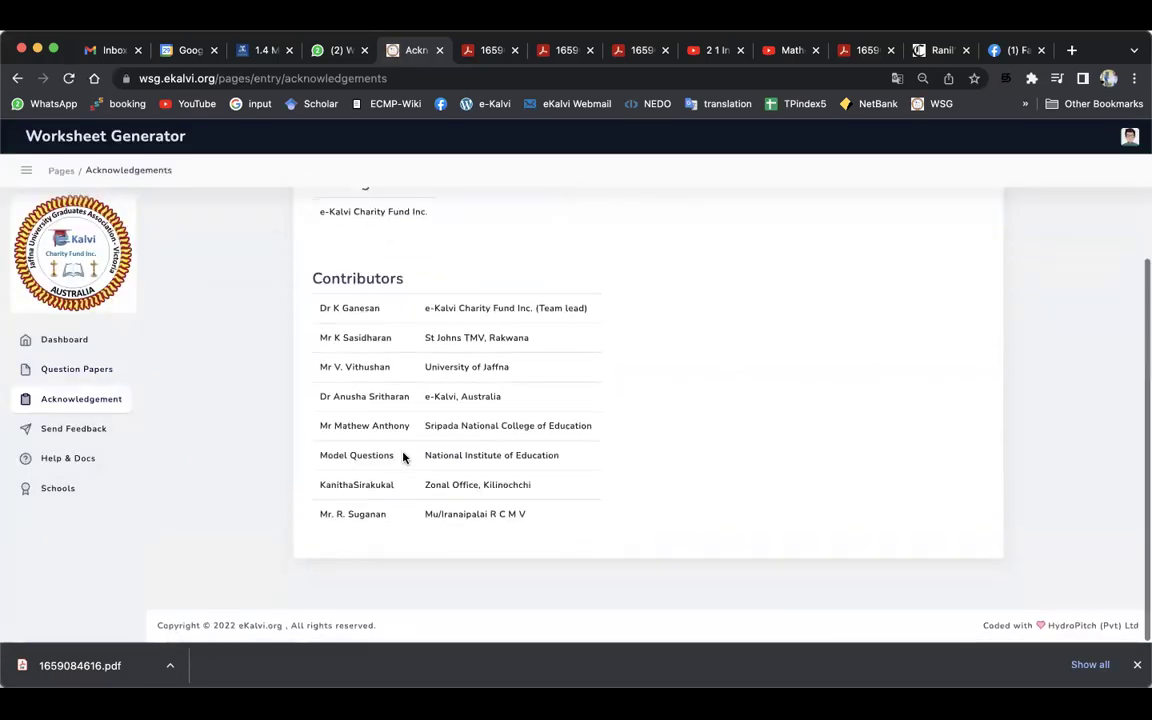
click(75, 428)
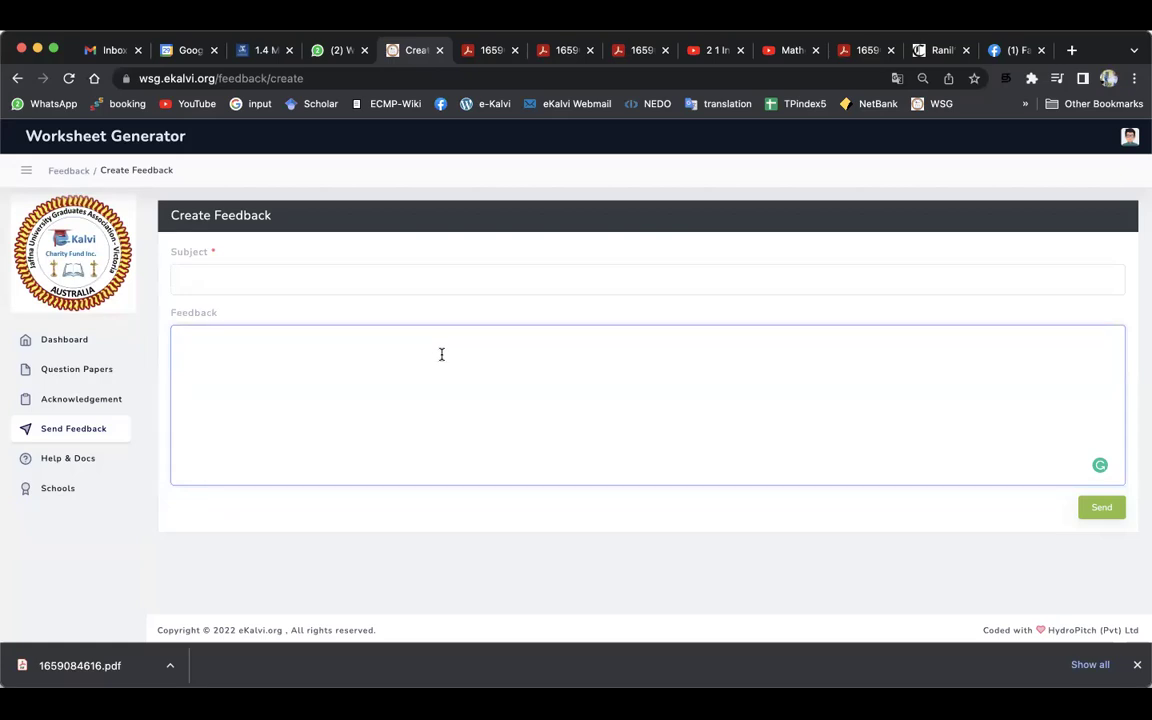
click(226, 278)
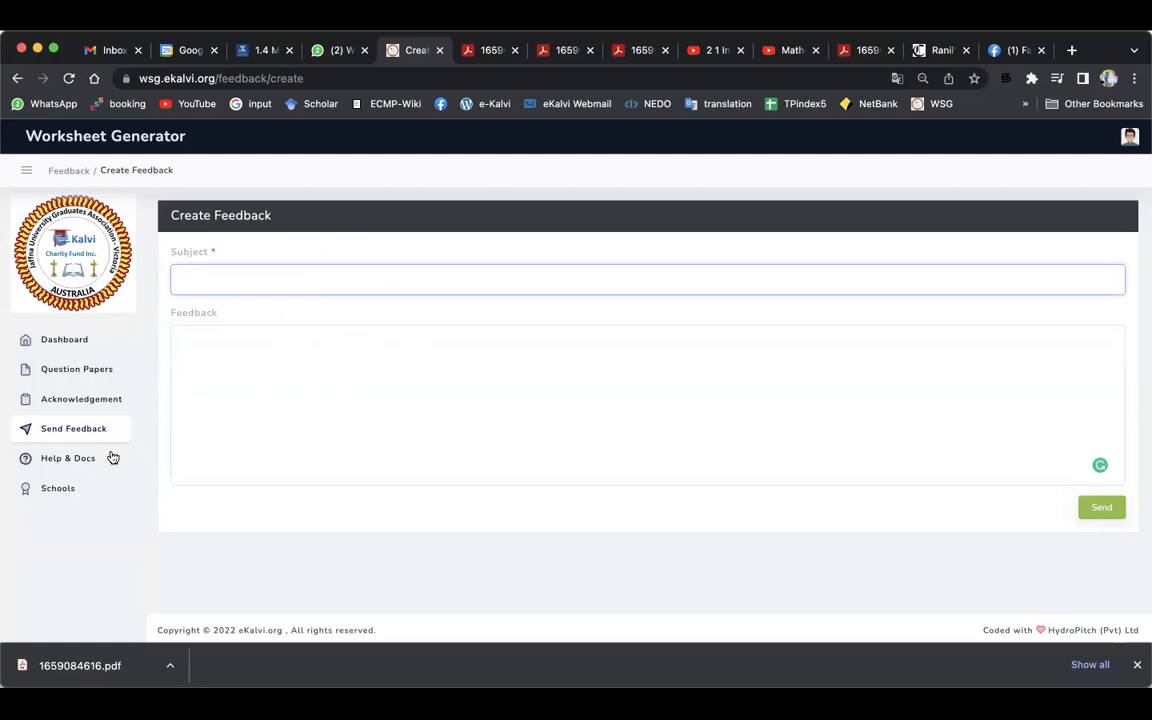
Step: Open the Worksheet Generator help document, skim its sign-up, login and exam paper sections, and return to the feedback page
click(77, 460)
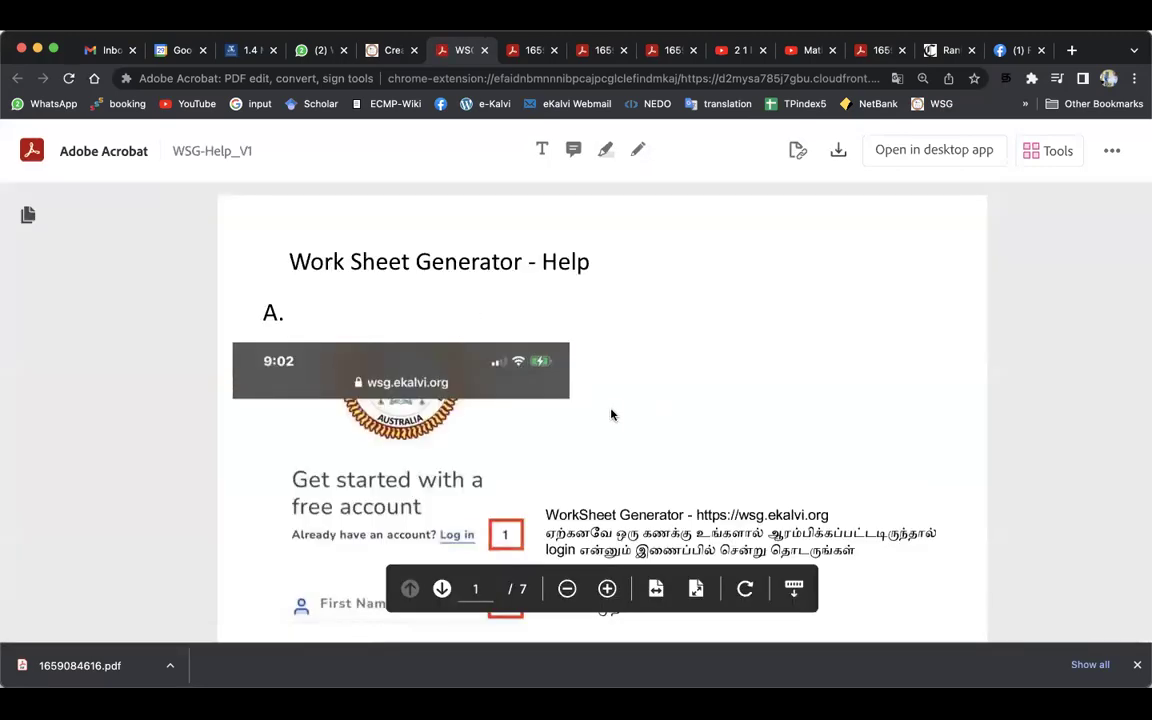
scroll(622, 421, down, 2)
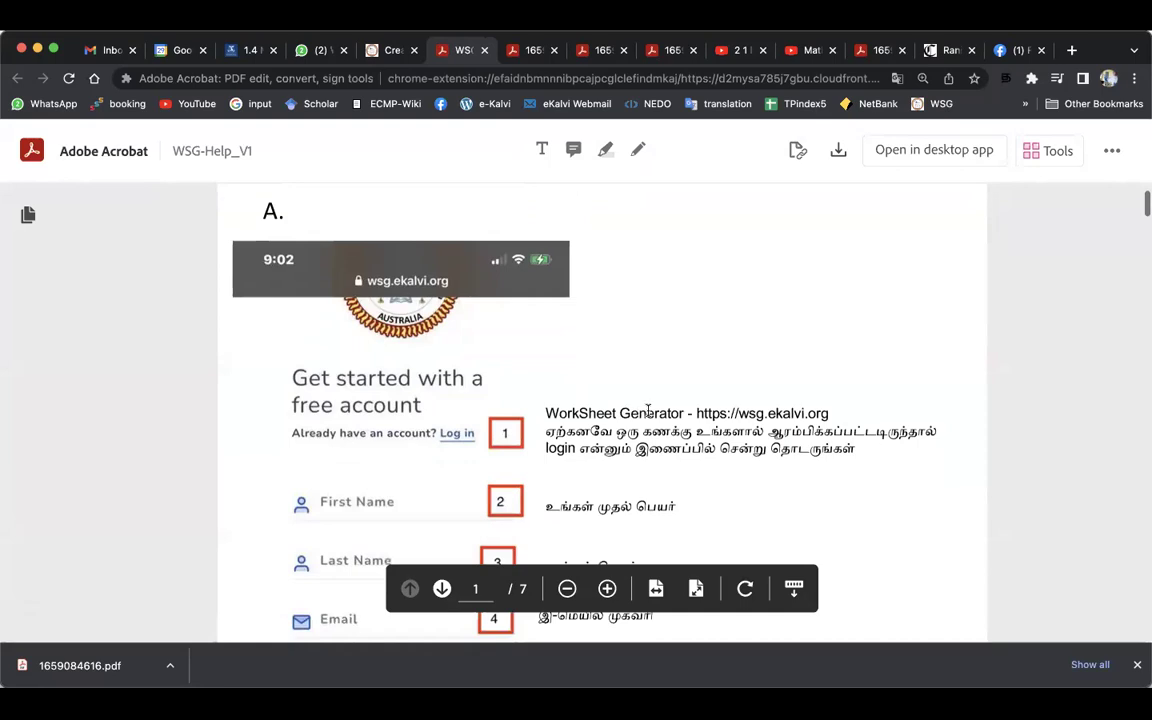
scroll(655, 413, down, 5)
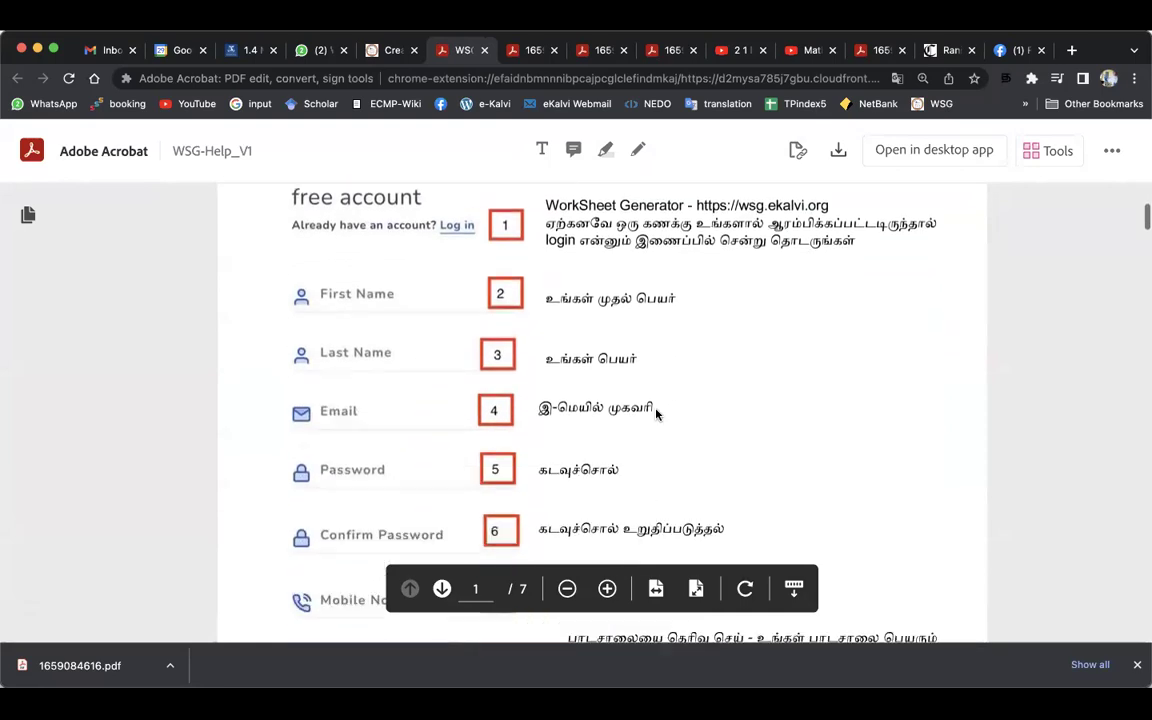
scroll(656, 414, down, 3)
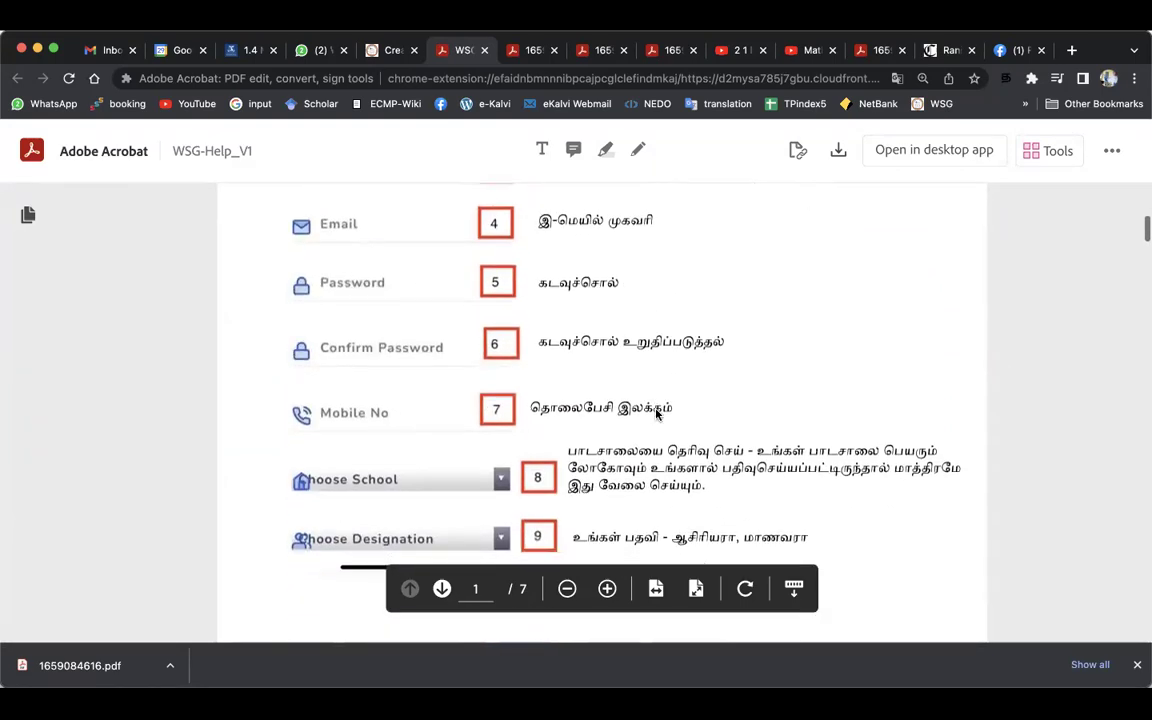
scroll(656, 414, down, 6)
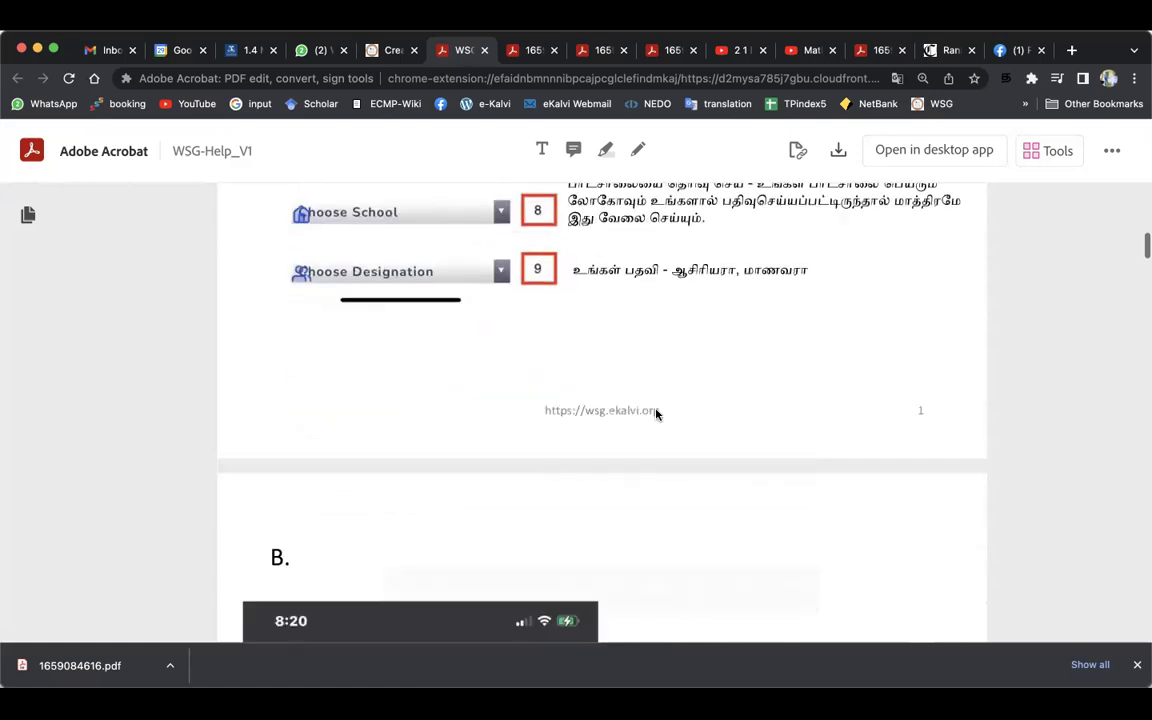
scroll(656, 414, down, 10)
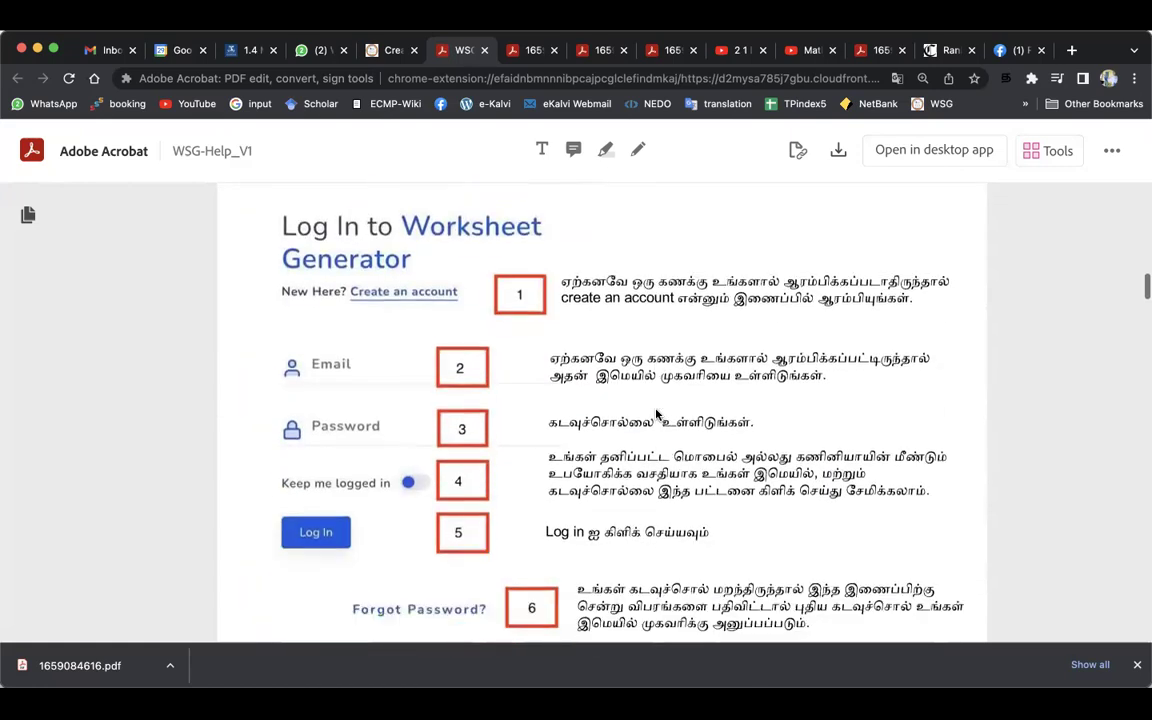
scroll(656, 414, down, 9)
scroll(656, 414, up, 6)
scroll(656, 414, up, 15)
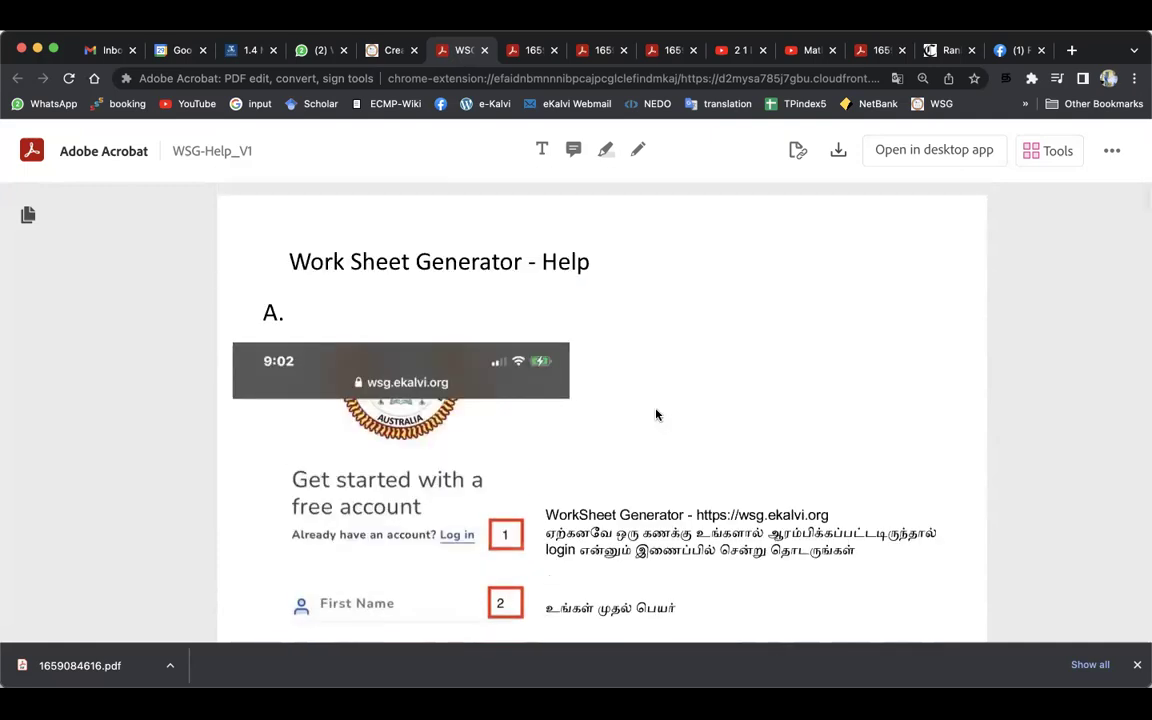
scroll(656, 414, down, 11)
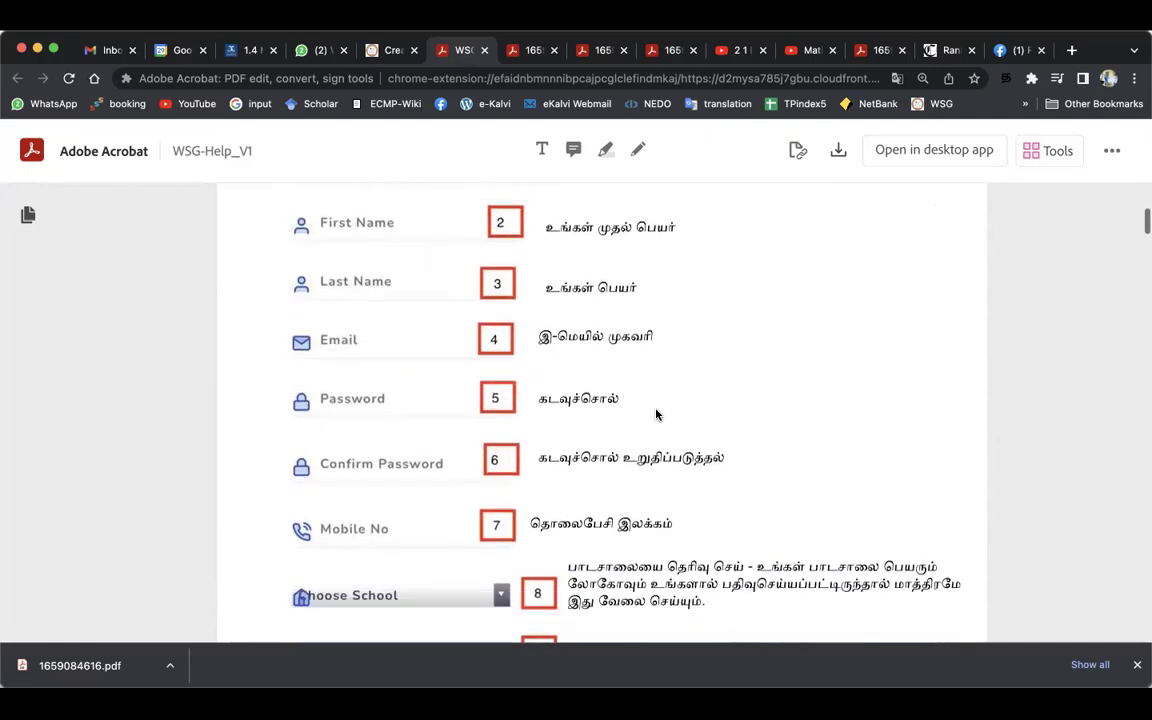
scroll(656, 414, down, 20)
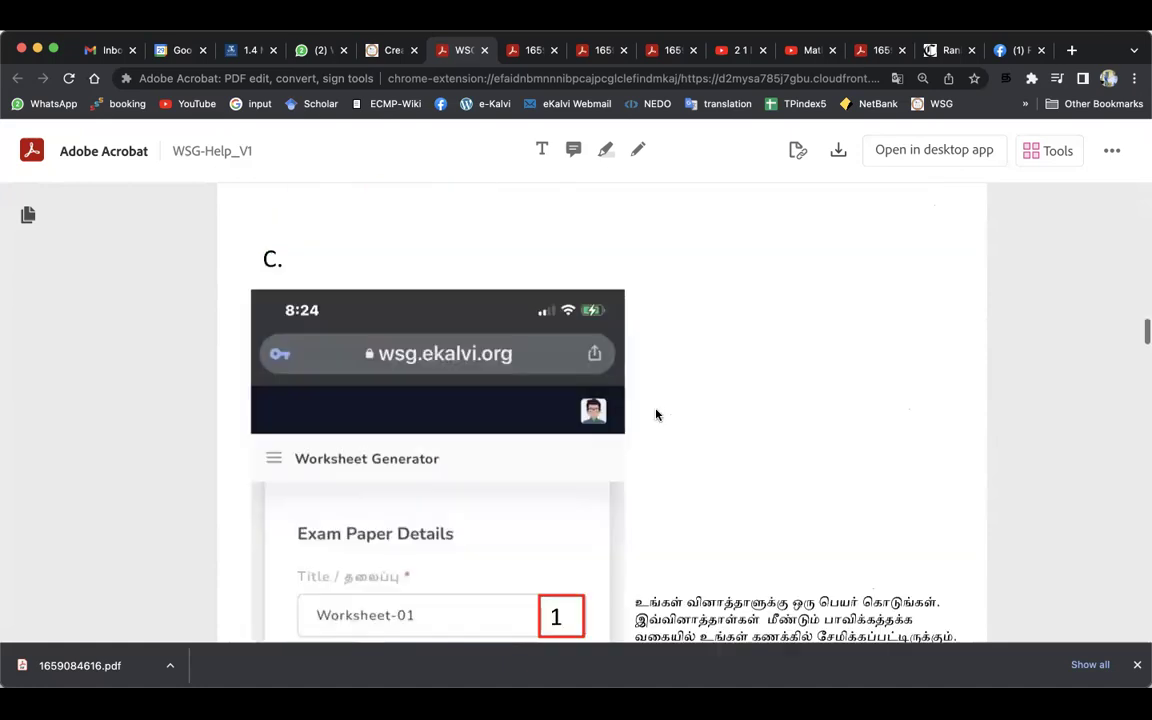
scroll(656, 414, down, 15)
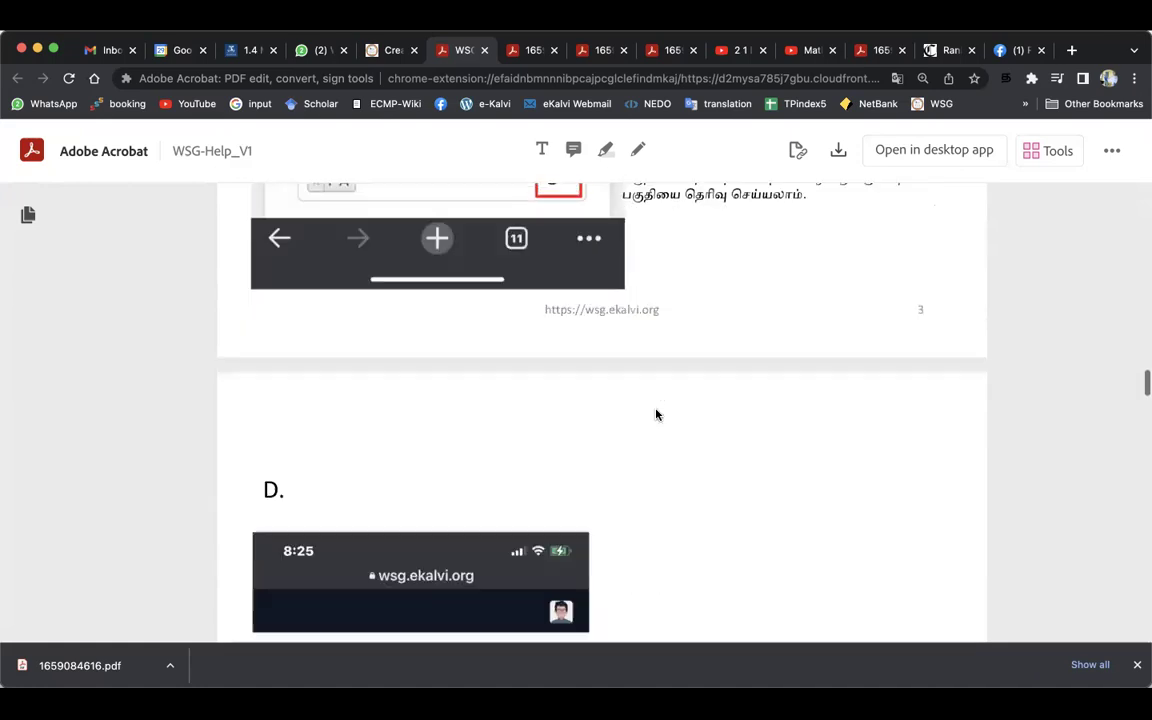
scroll(656, 414, up, 20)
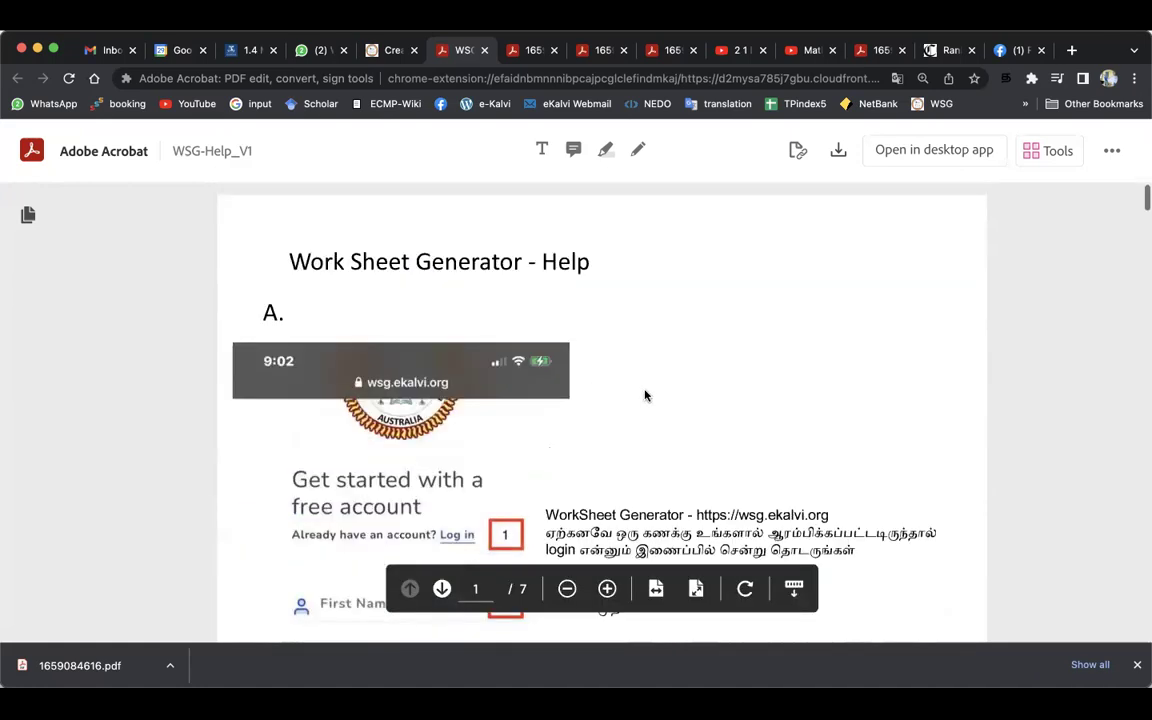
click(390, 50)
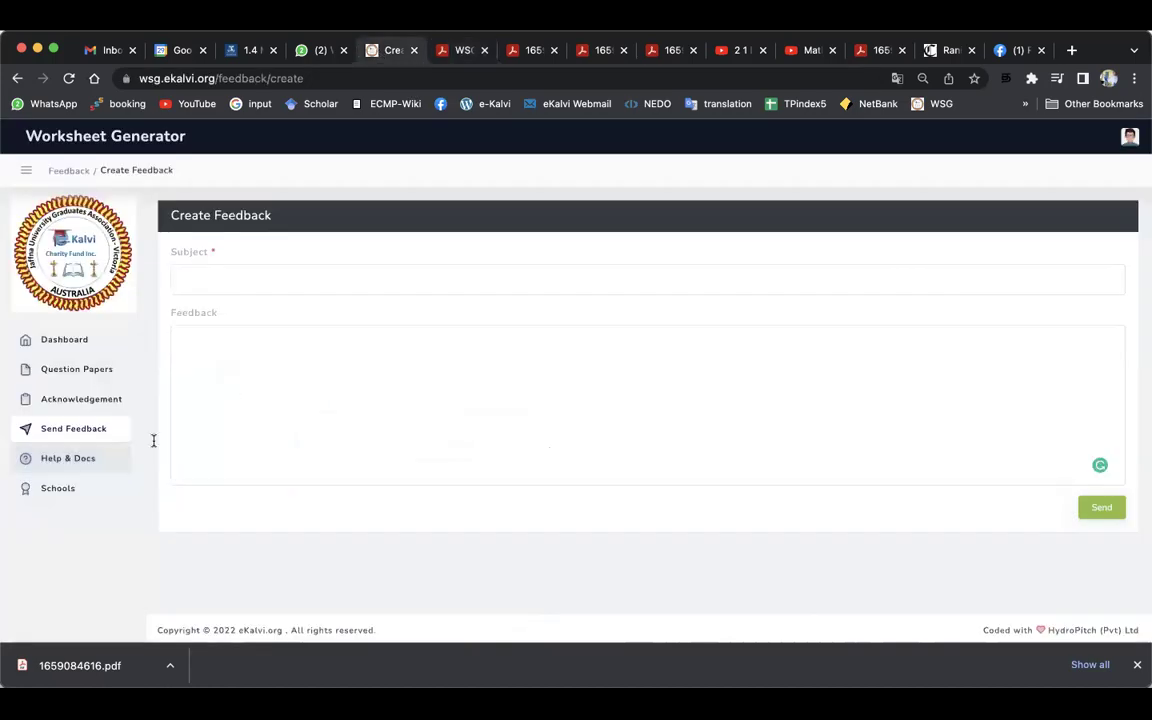
Step: Open the list of schools and search it for "madhu"
click(54, 492)
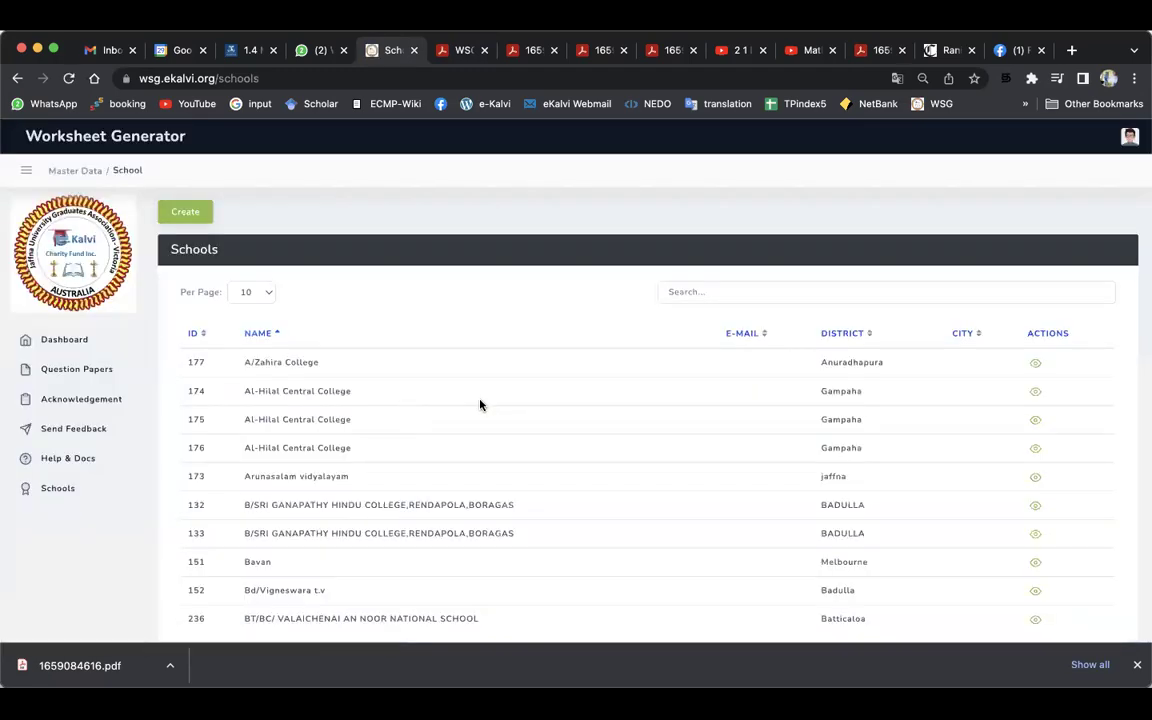
scroll(576, 418, down, 1)
scroll(571, 419, up, 1)
click(715, 293)
text(ma)
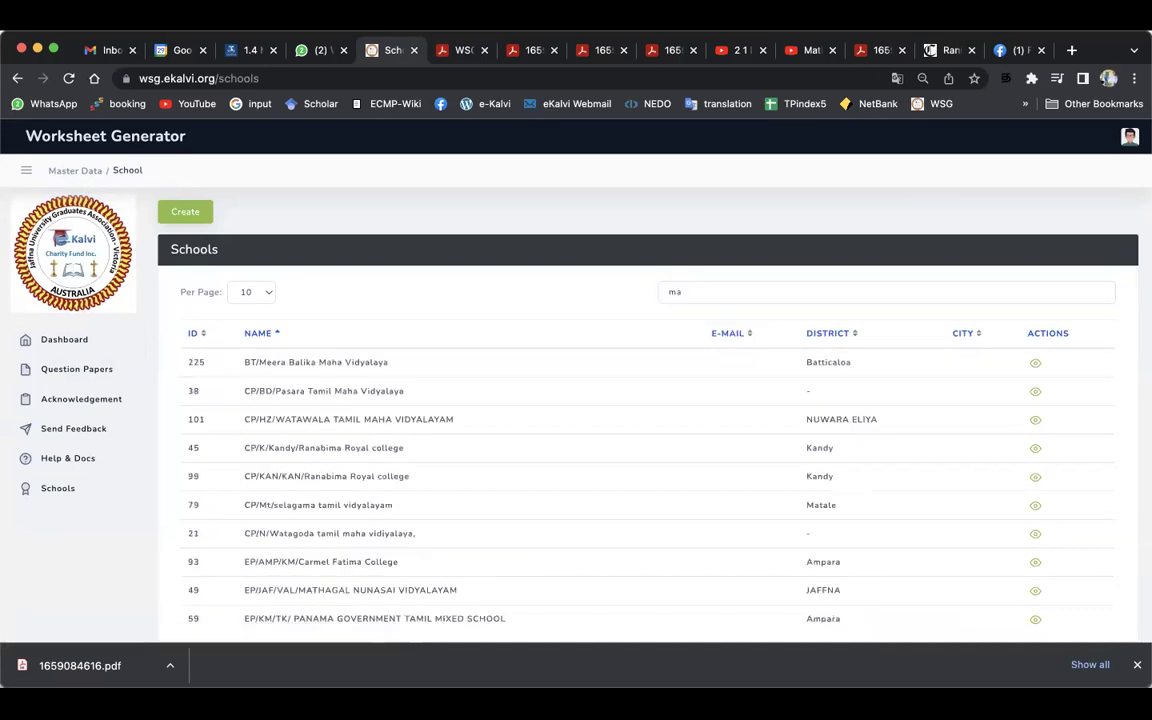
click(714, 290)
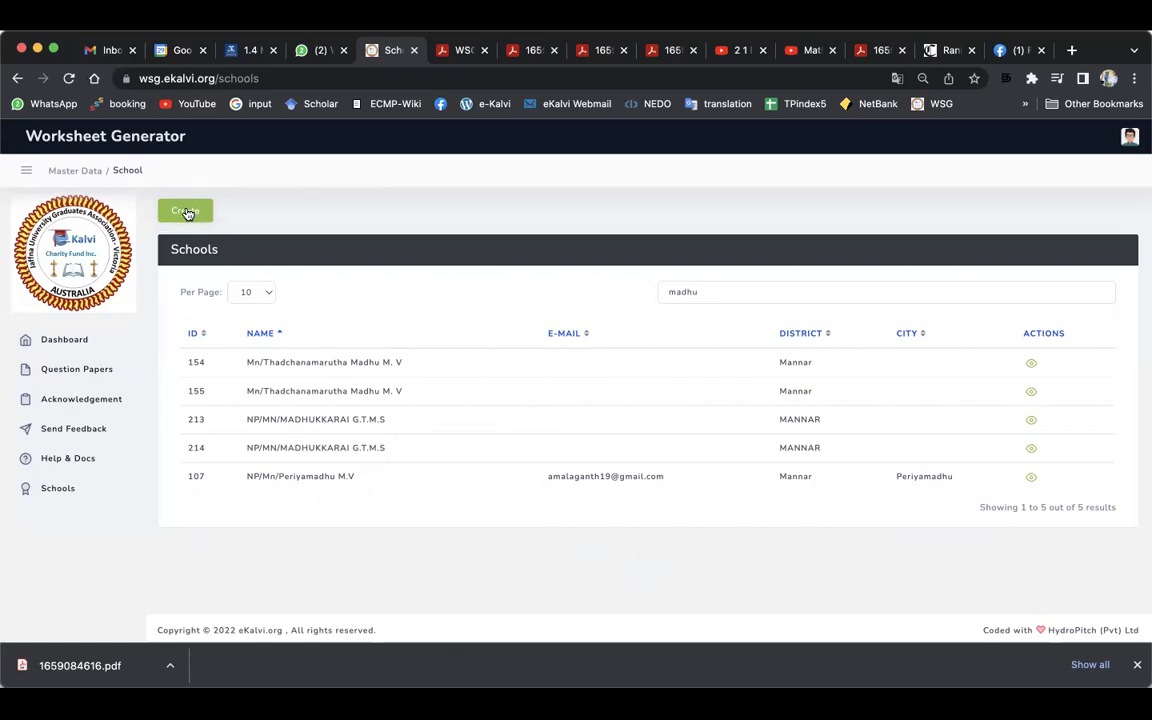
Step: Start a new school record and enter "NP/Mn/MD/" as the school's name
scroll(185, 228, down, 1)
scroll(185, 228, up, 1)
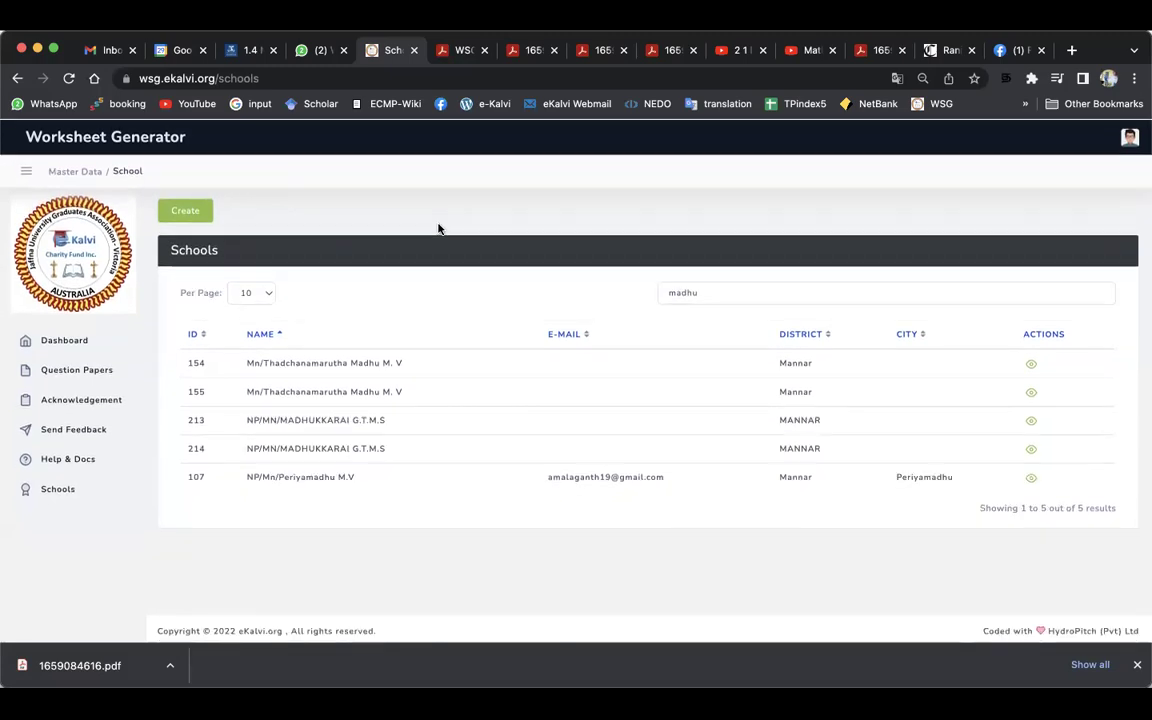
scroll(442, 226, down, 1)
scroll(442, 224, up, 1)
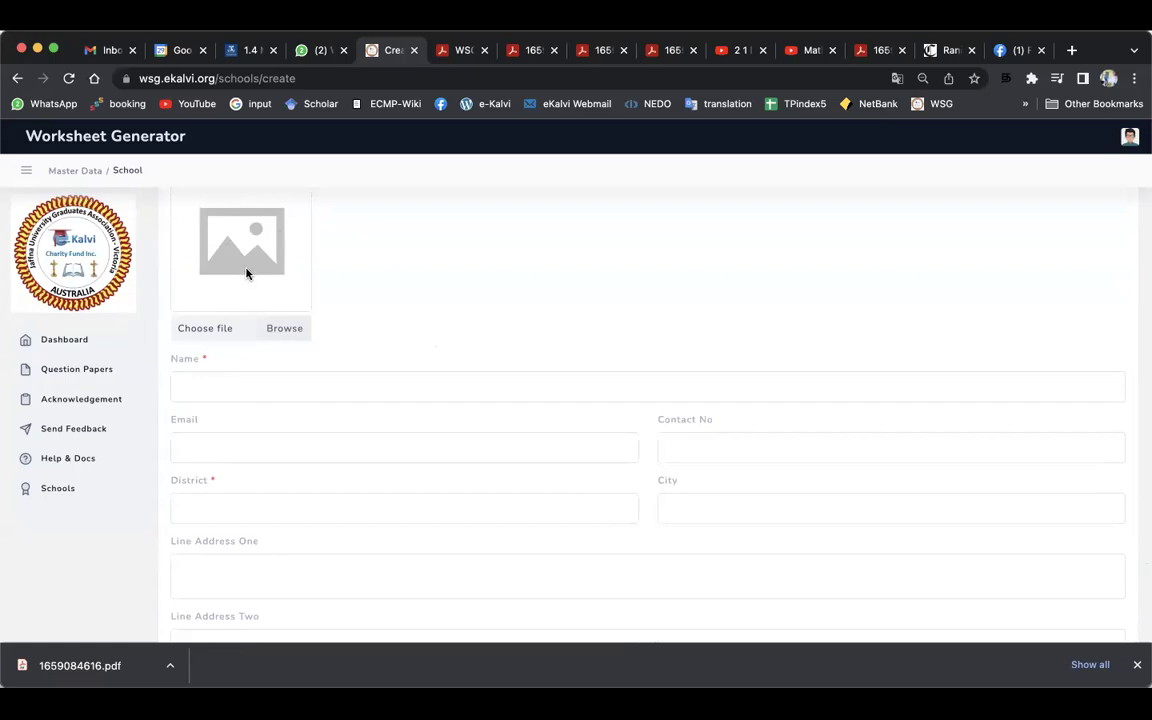
click(269, 377)
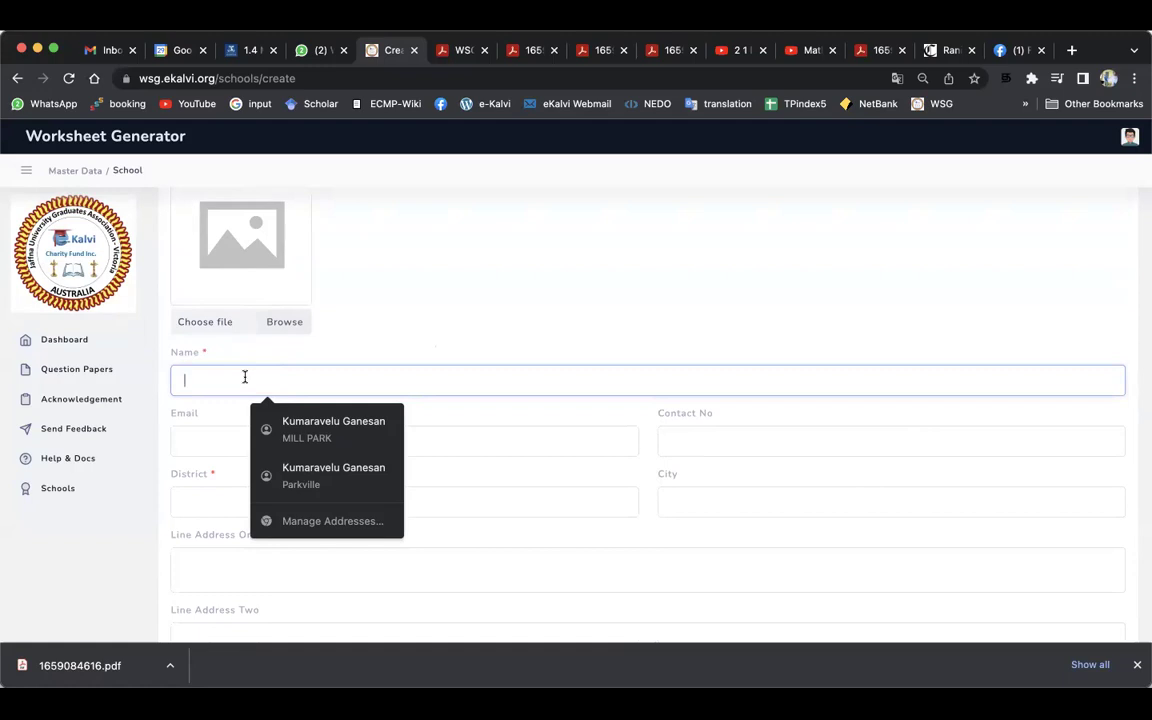
text(NP/)
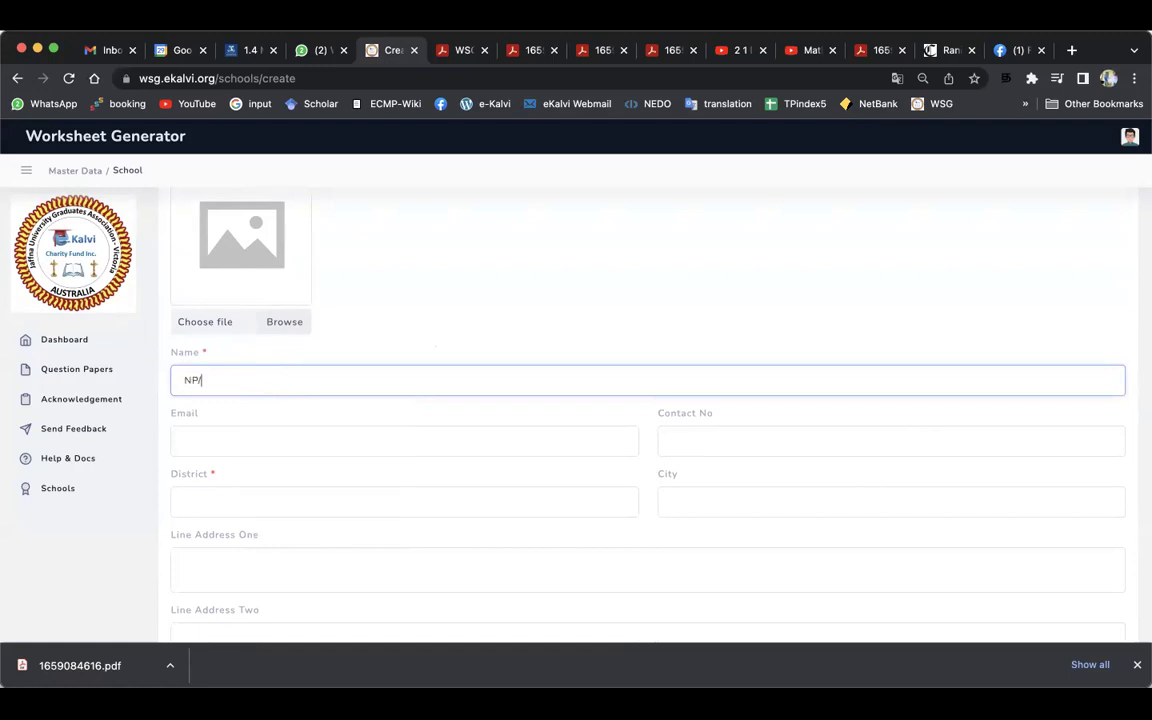
text(Mn/)
text(MD/)
Step: Go through the new school form's email, contact number, district, city, address and logo fields without filling them in
scroll(553, 405, down, 1)
scroll(560, 350, down, 1)
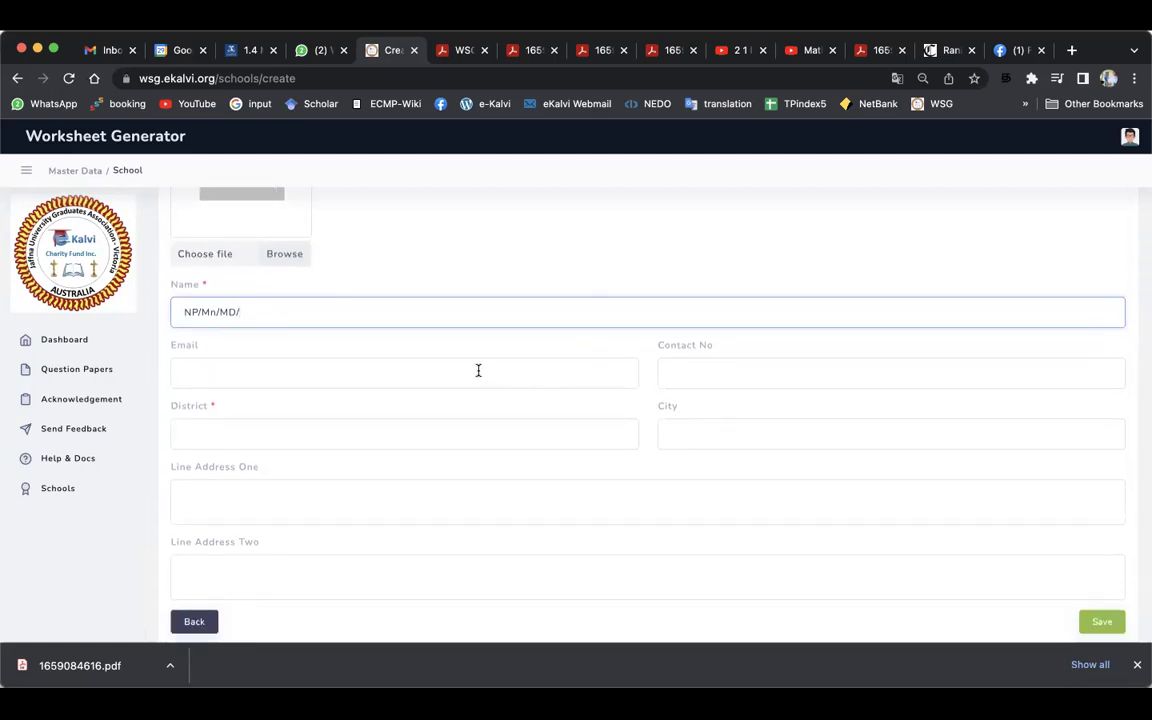
click(224, 372)
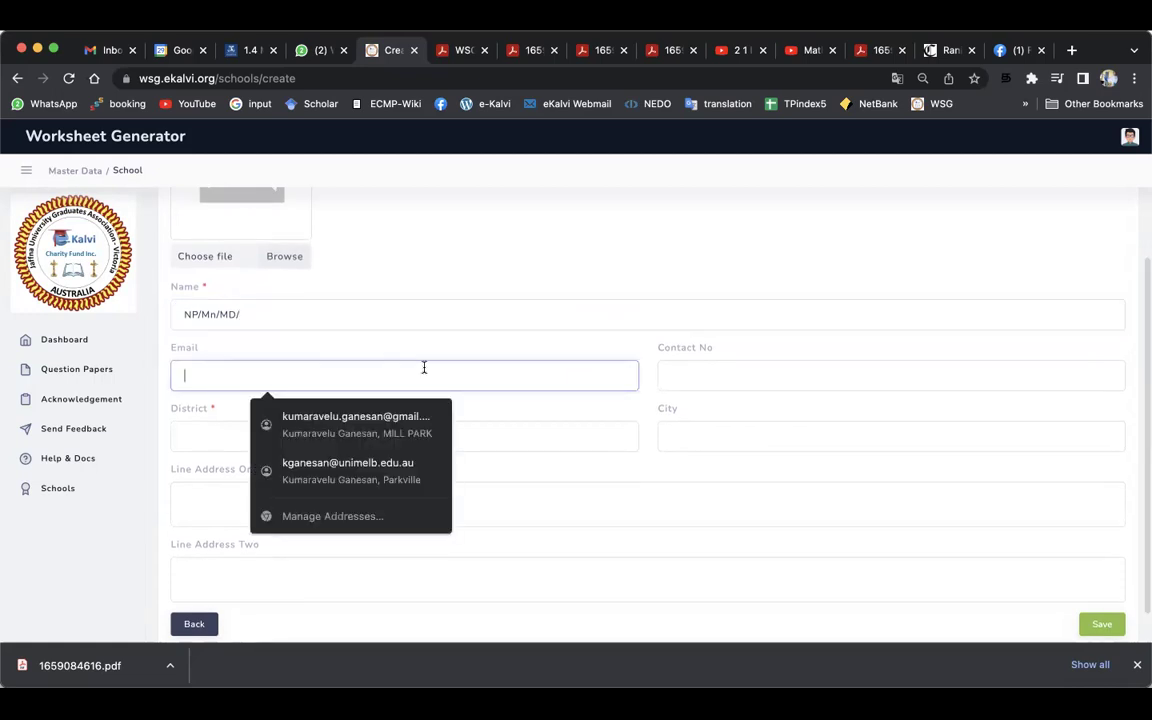
click(705, 371)
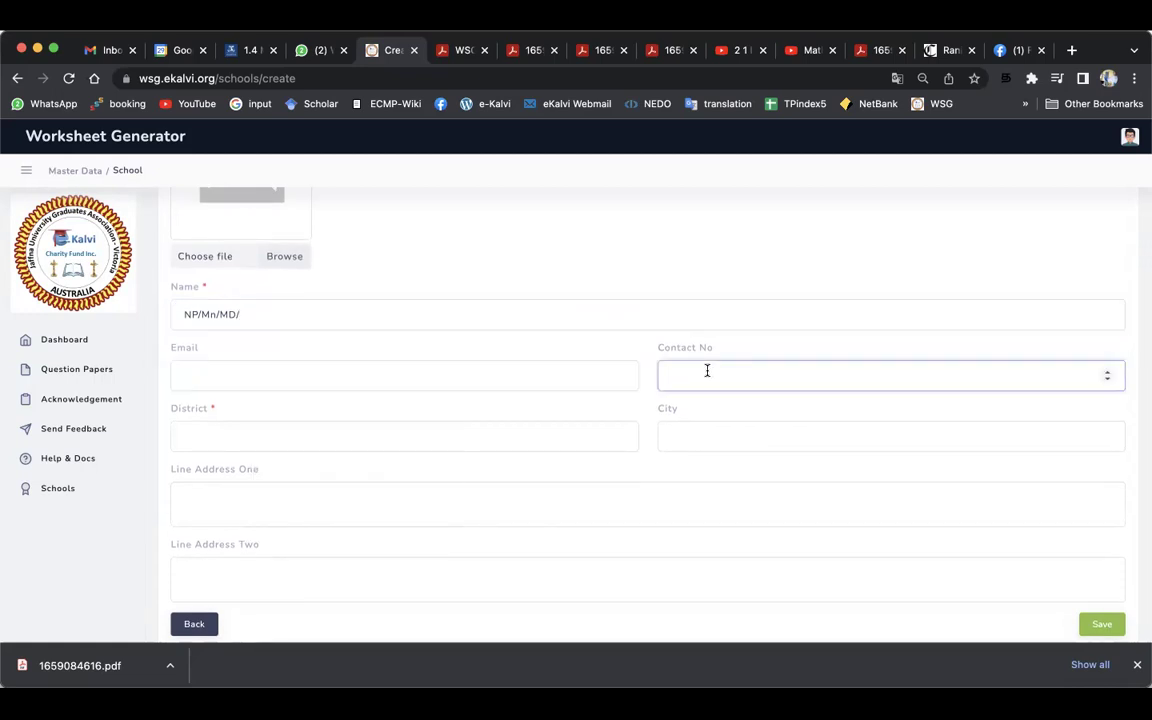
scroll(707, 370, down, 1)
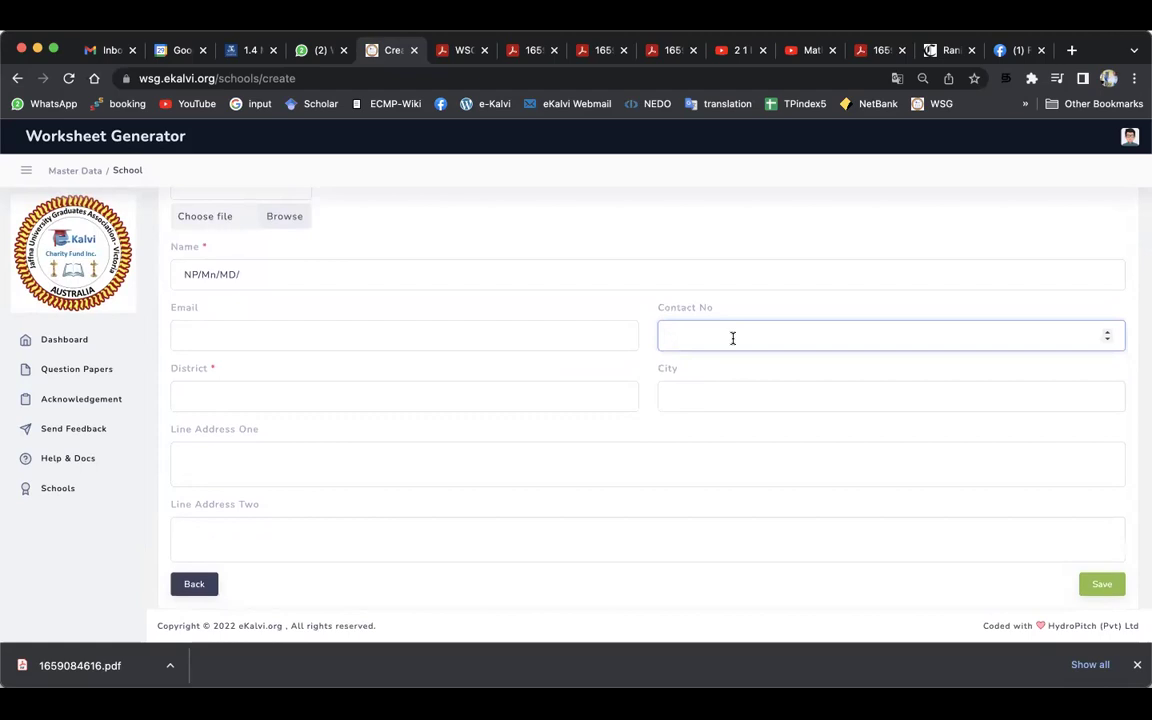
click(230, 395)
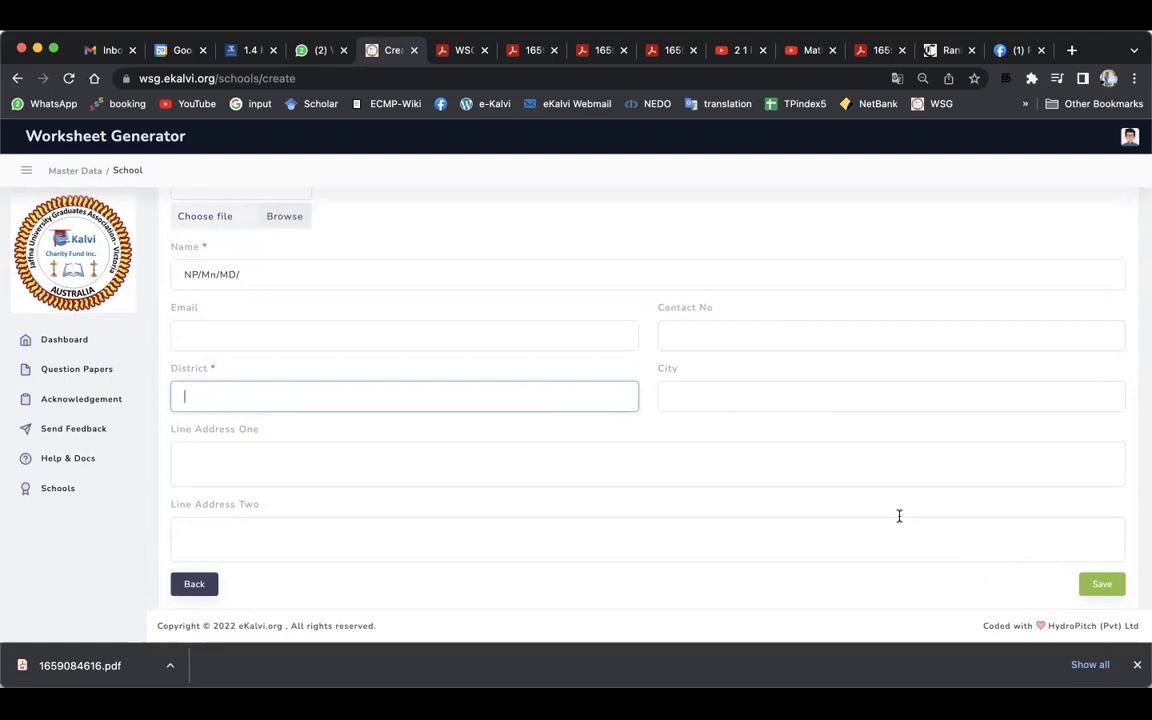
scroll(853, 518, up, 5)
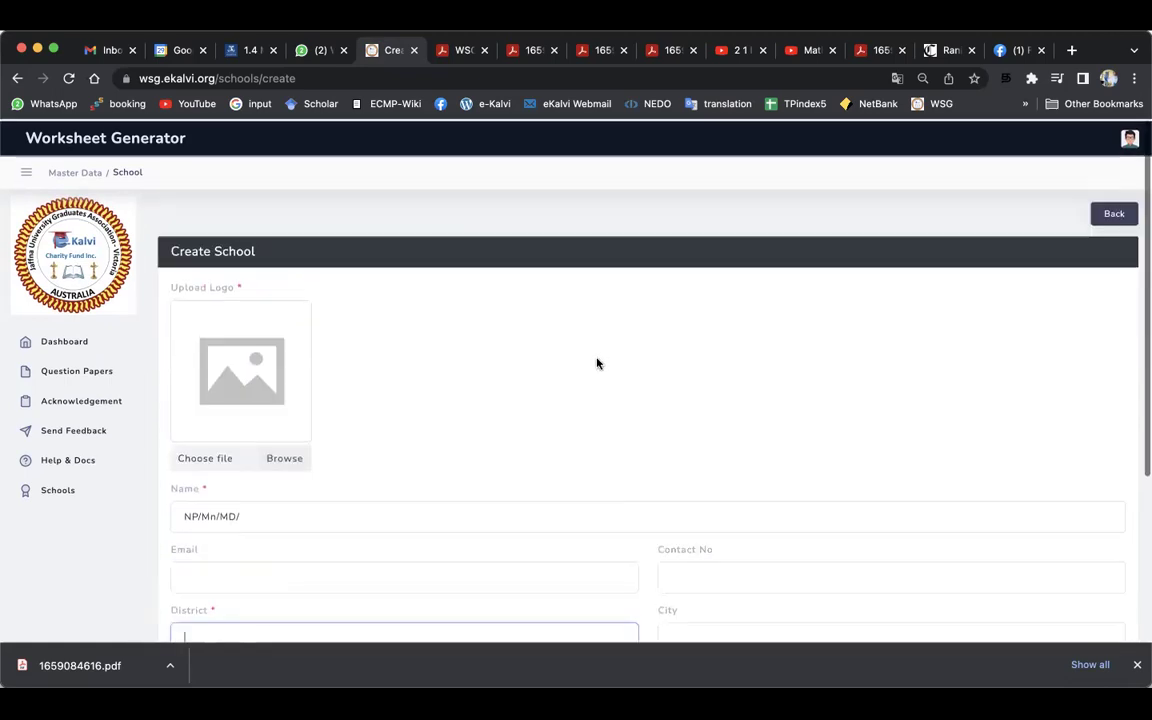
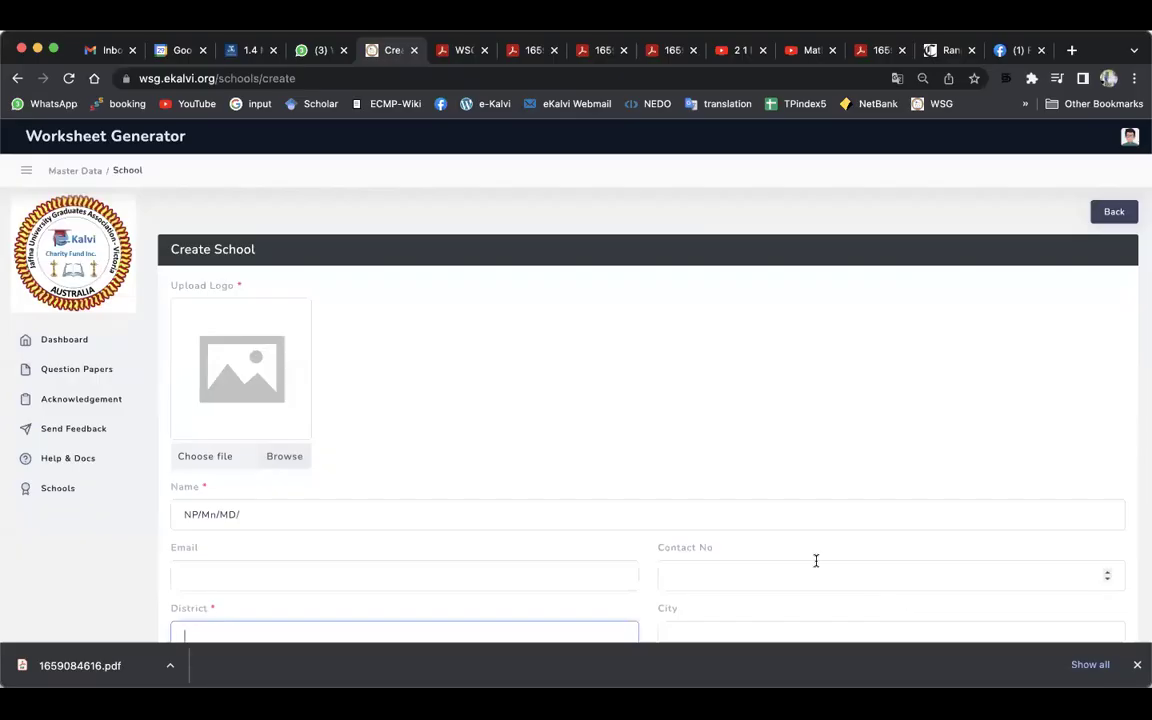
Step: Return to the Generate Paper form on the dashboard and replace the grade filter with Grade 11
click(58, 340)
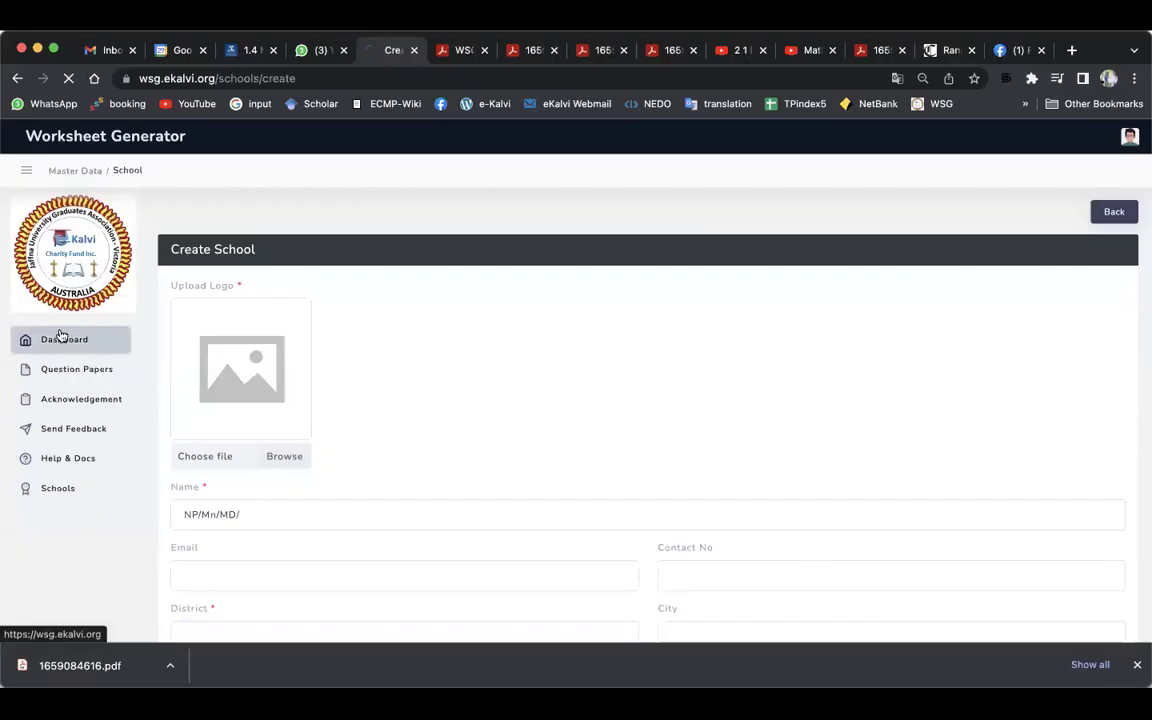
scroll(460, 373, down, 2)
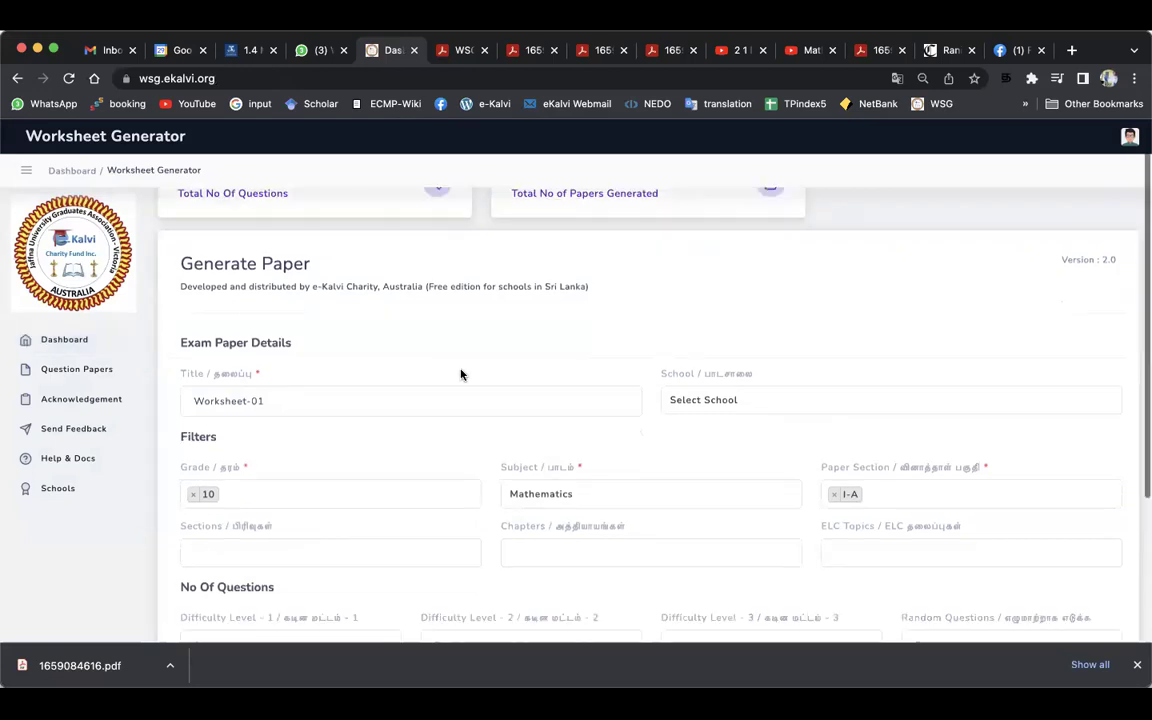
scroll(712, 390, down, 1)
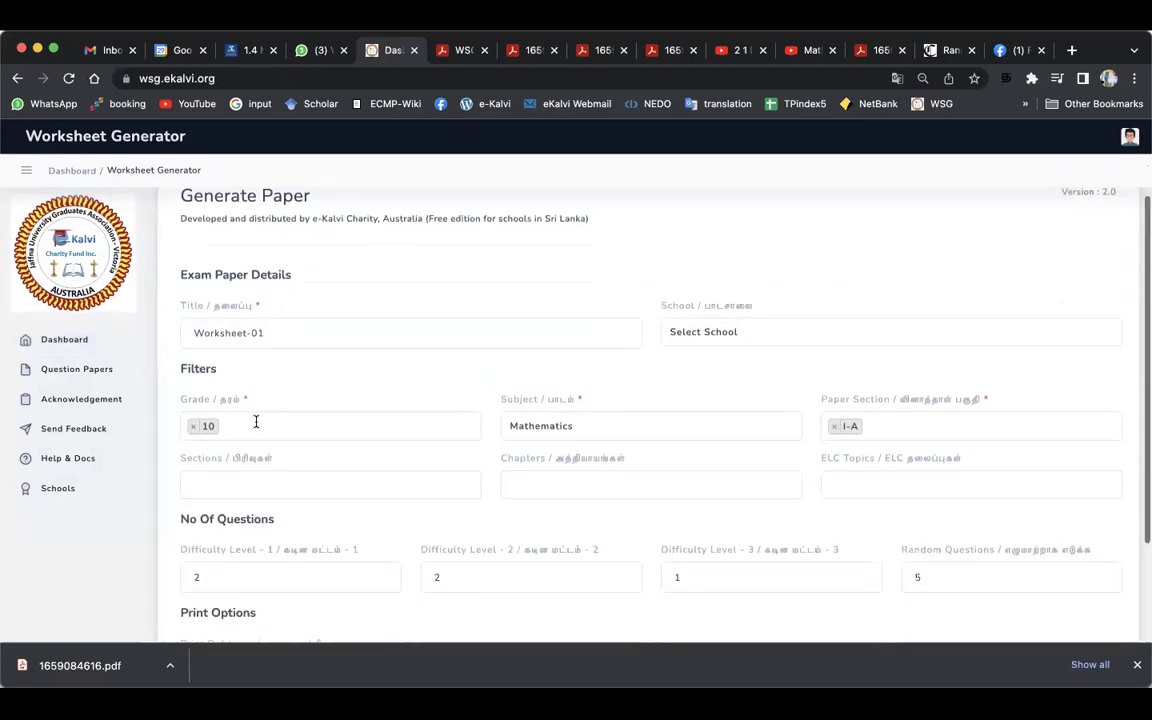
scroll(888, 430, down, 1)
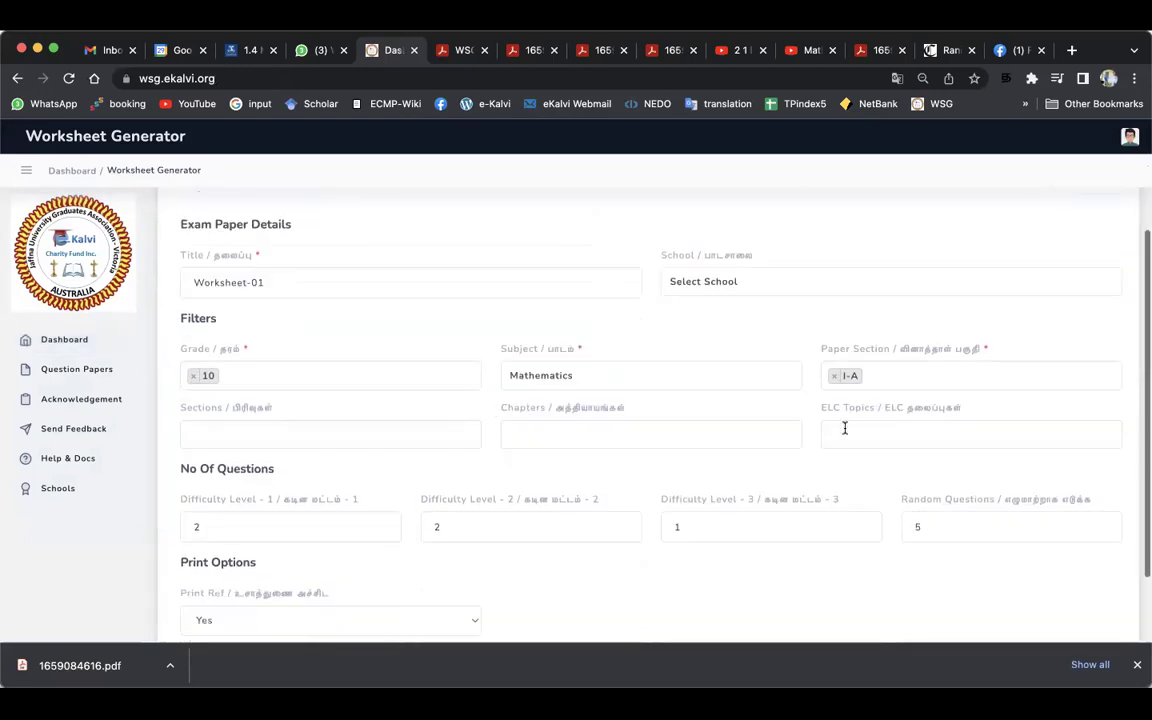
click(347, 372)
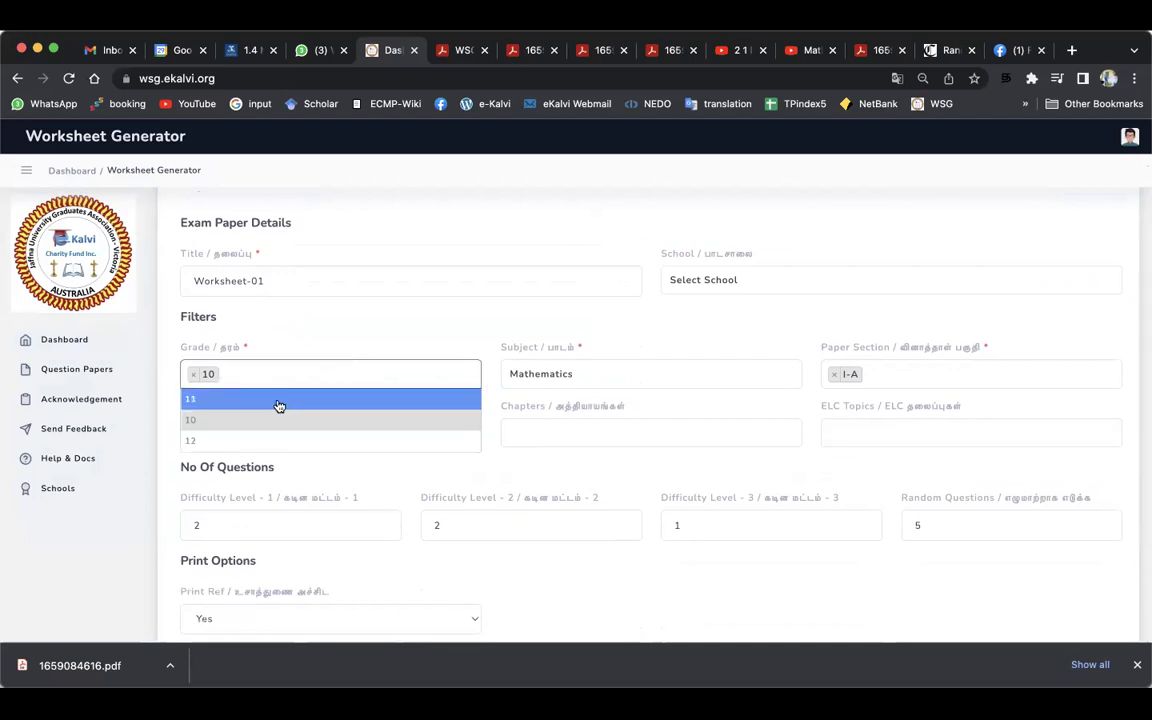
click(278, 402)
click(195, 374)
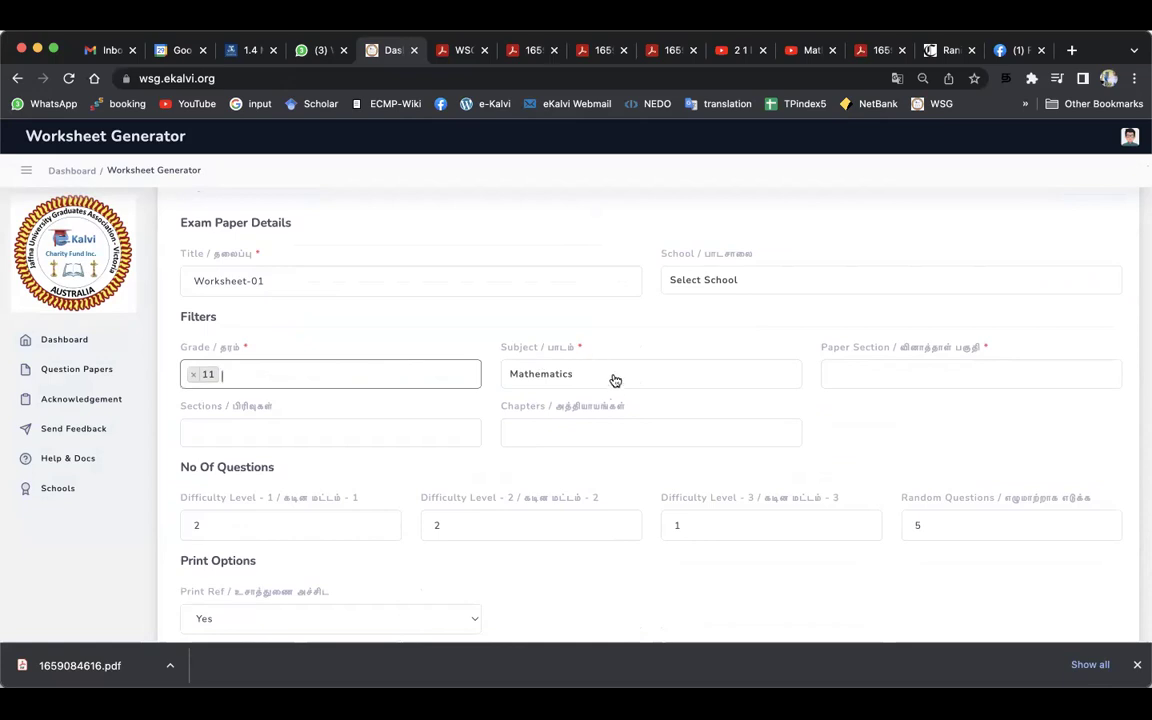
Step: Select paper section II for the Grade 11 Mathematics worksheet
scroll(918, 360, down, 1)
click(920, 357)
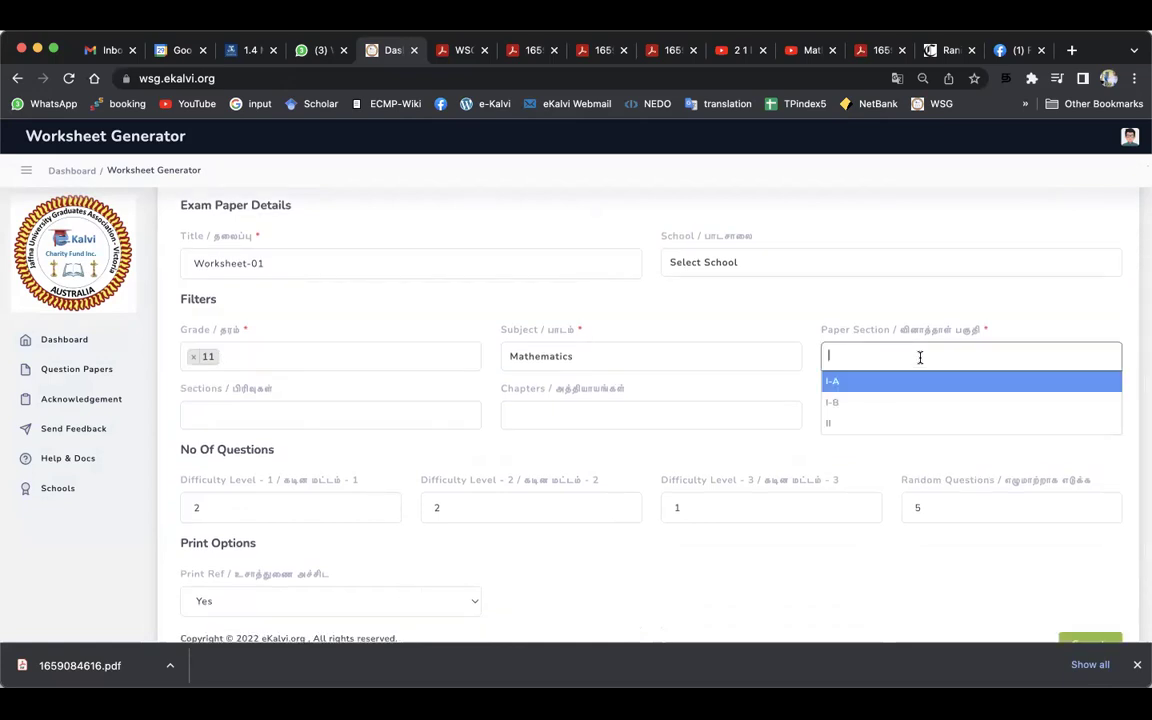
click(842, 427)
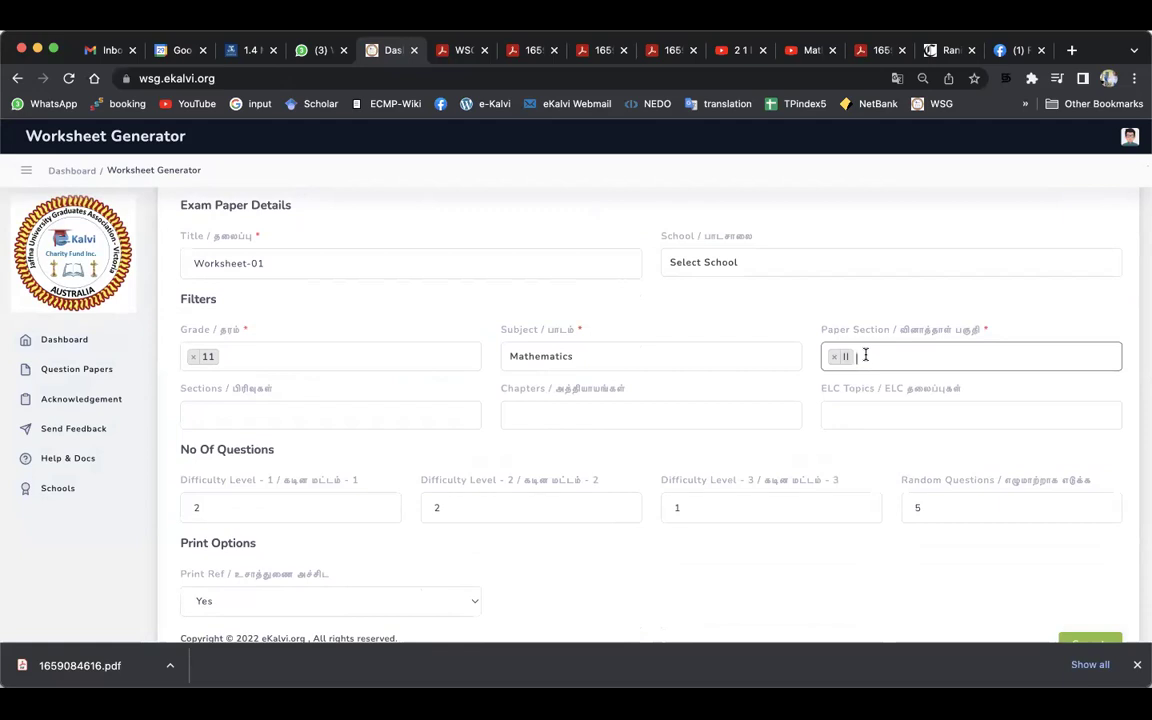
Step: Set the worksheet's subject to Science and select paper sections II-A and II-B
click(663, 357)
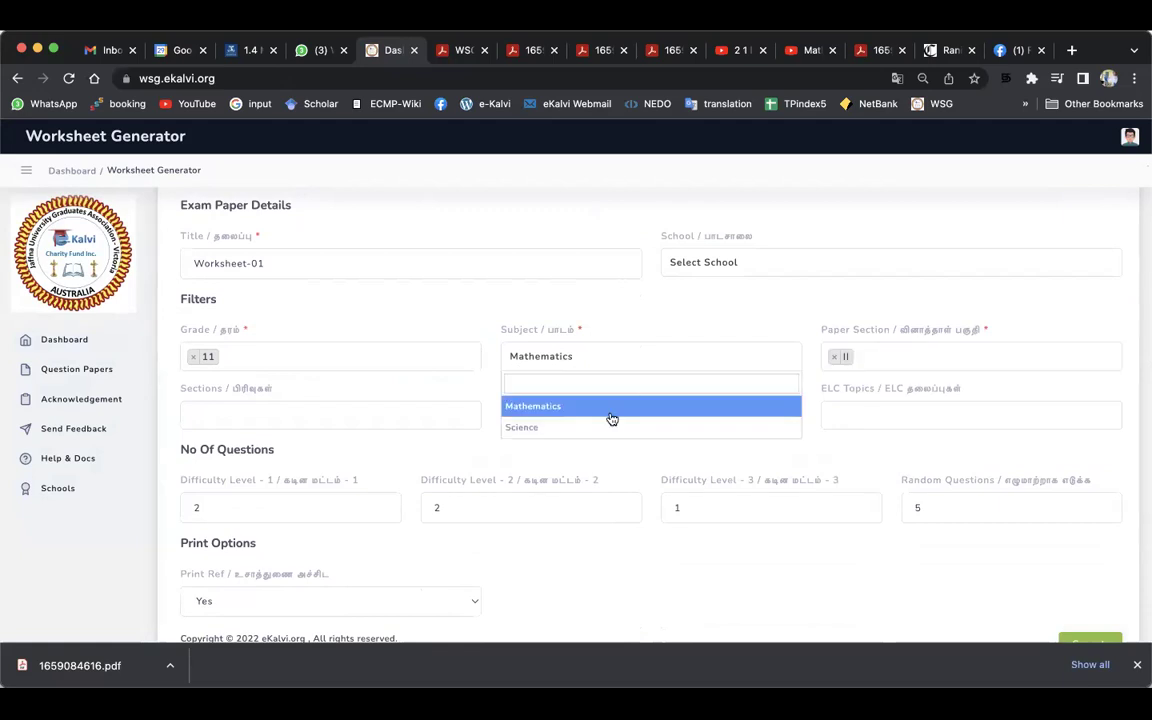
click(596, 424)
click(877, 356)
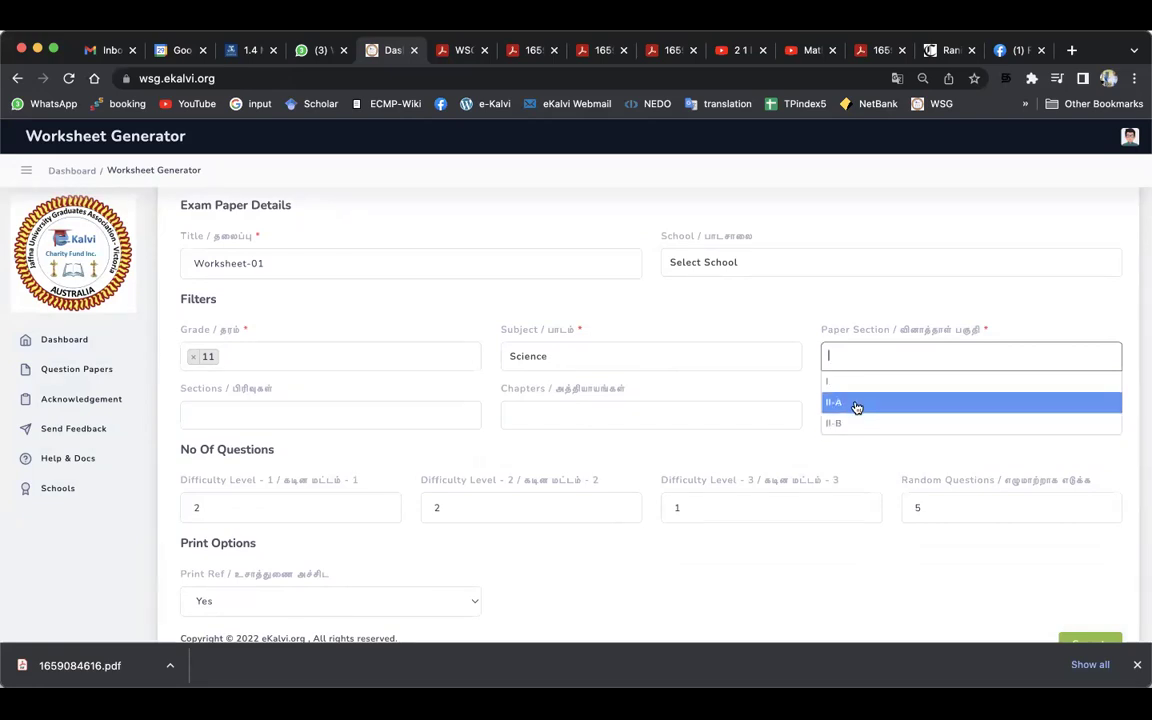
click(856, 403)
click(895, 358)
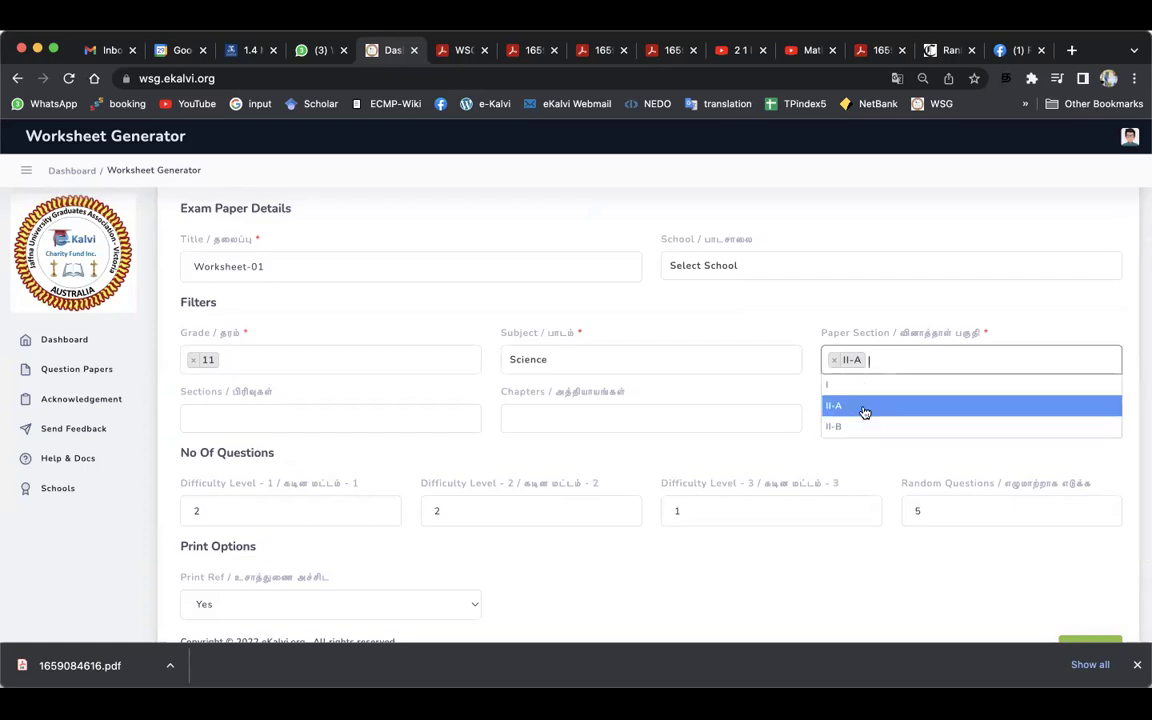
click(856, 427)
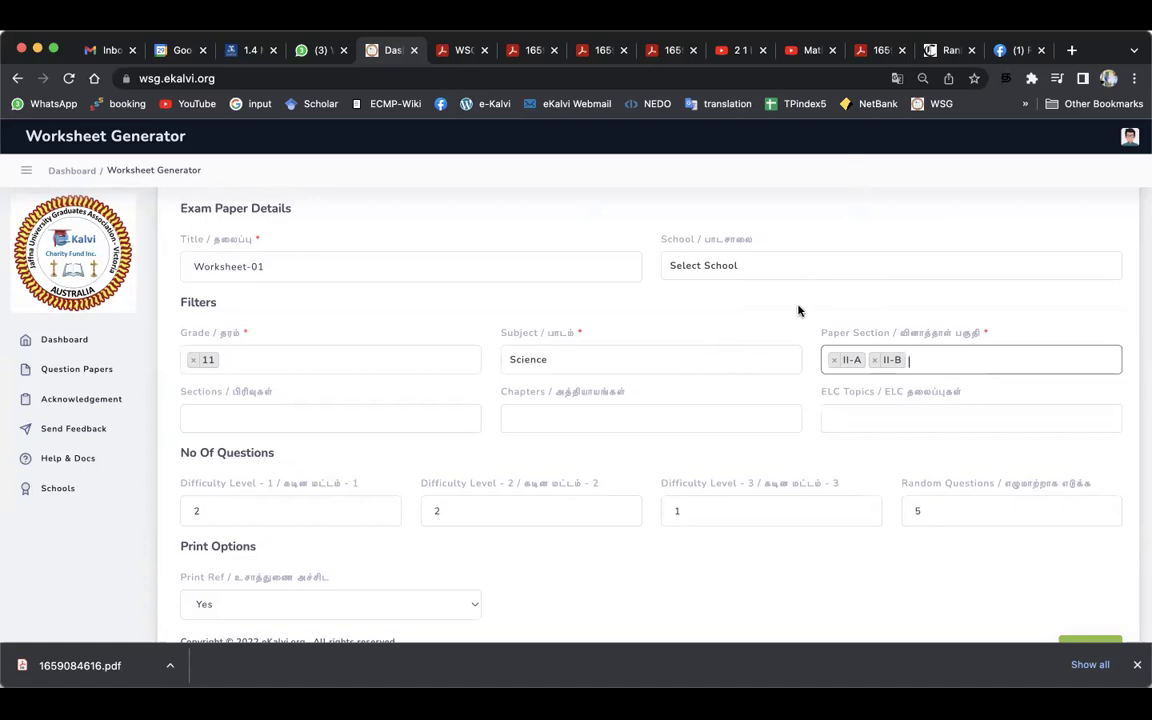
Step: Review the Generate Paper form's exam details, filters, question numbers and print options
scroll(798, 311, down, 1)
scroll(800, 310, down, 2)
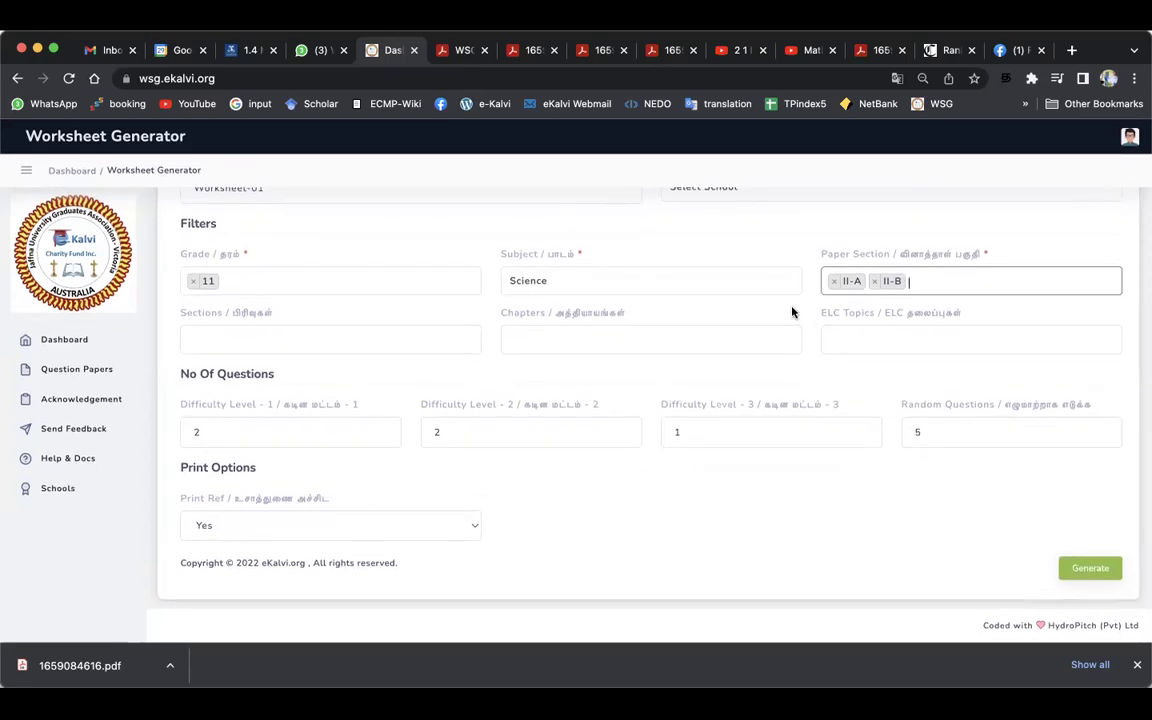
scroll(800, 314, up, 4)
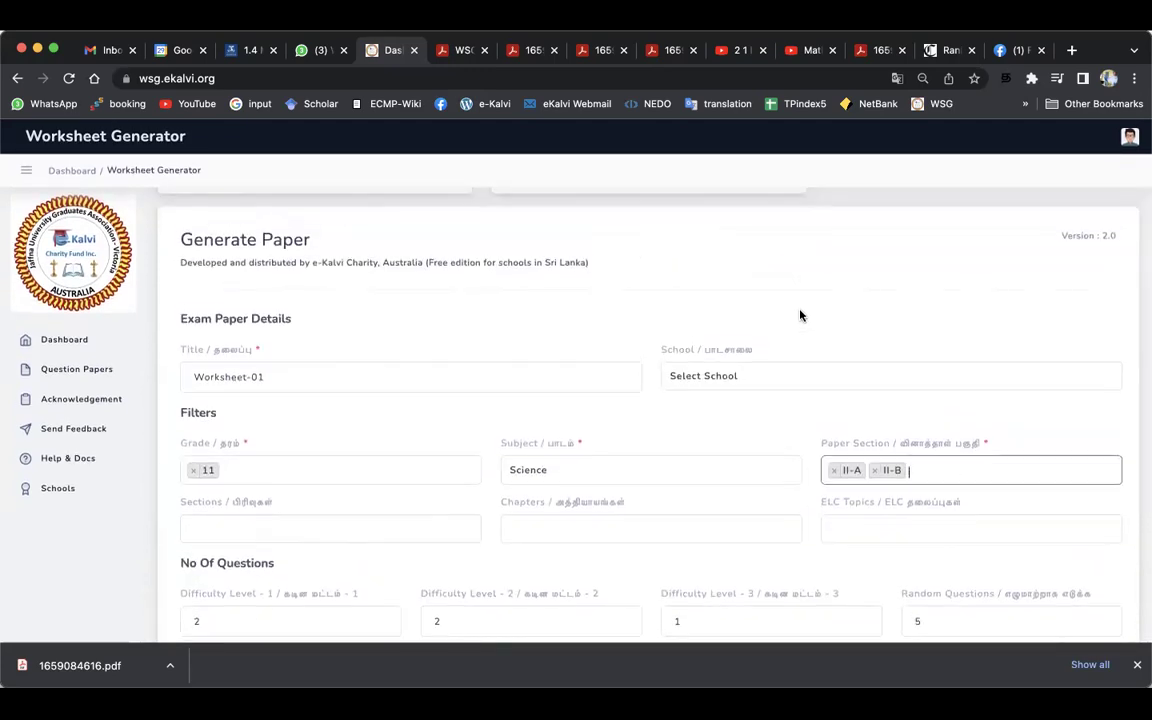
scroll(797, 318, down, 4)
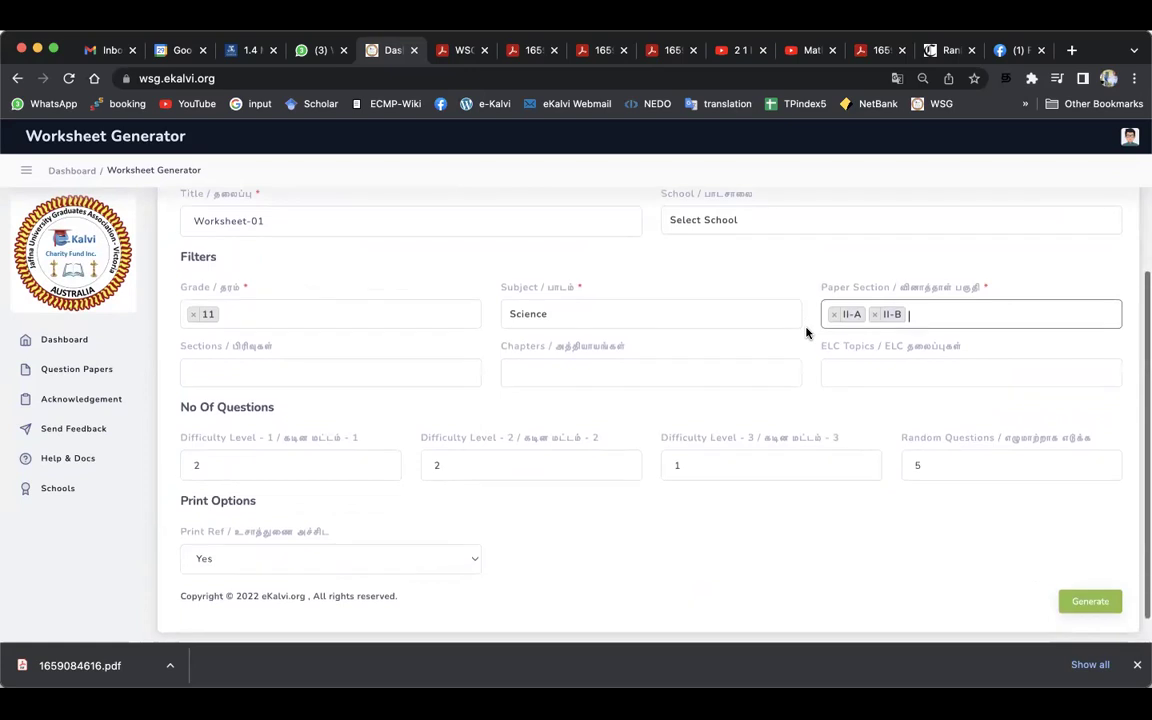
scroll(806, 333, up, 3)
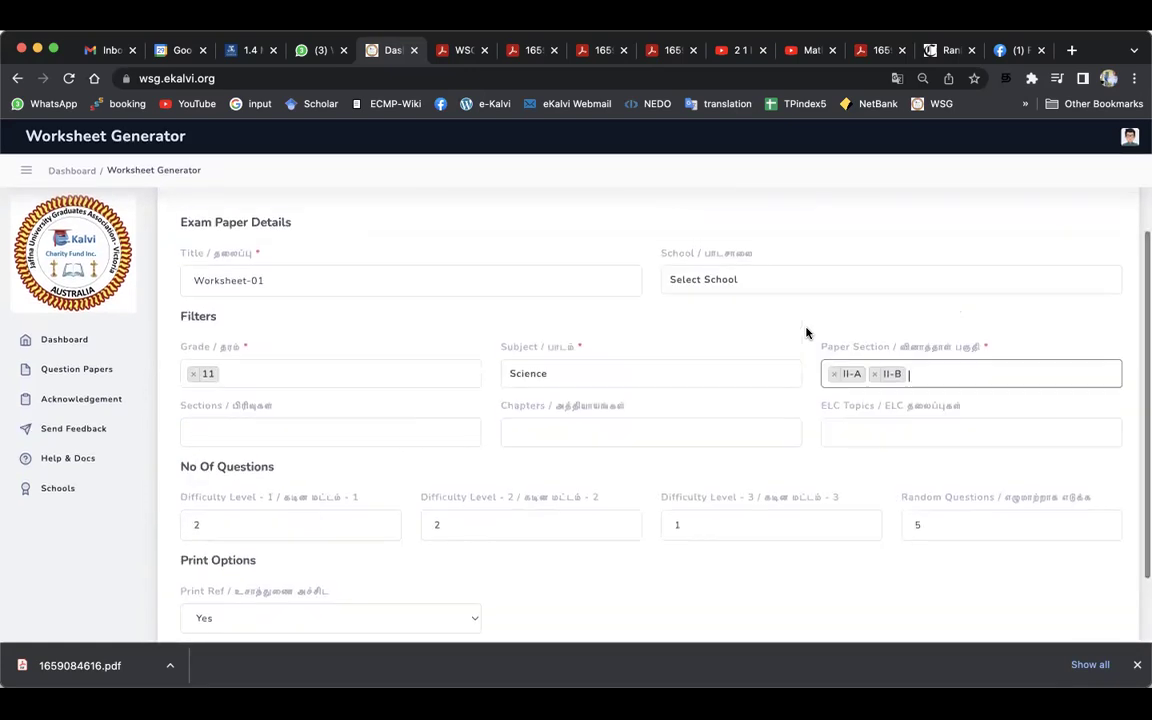
scroll(805, 332, down, 3)
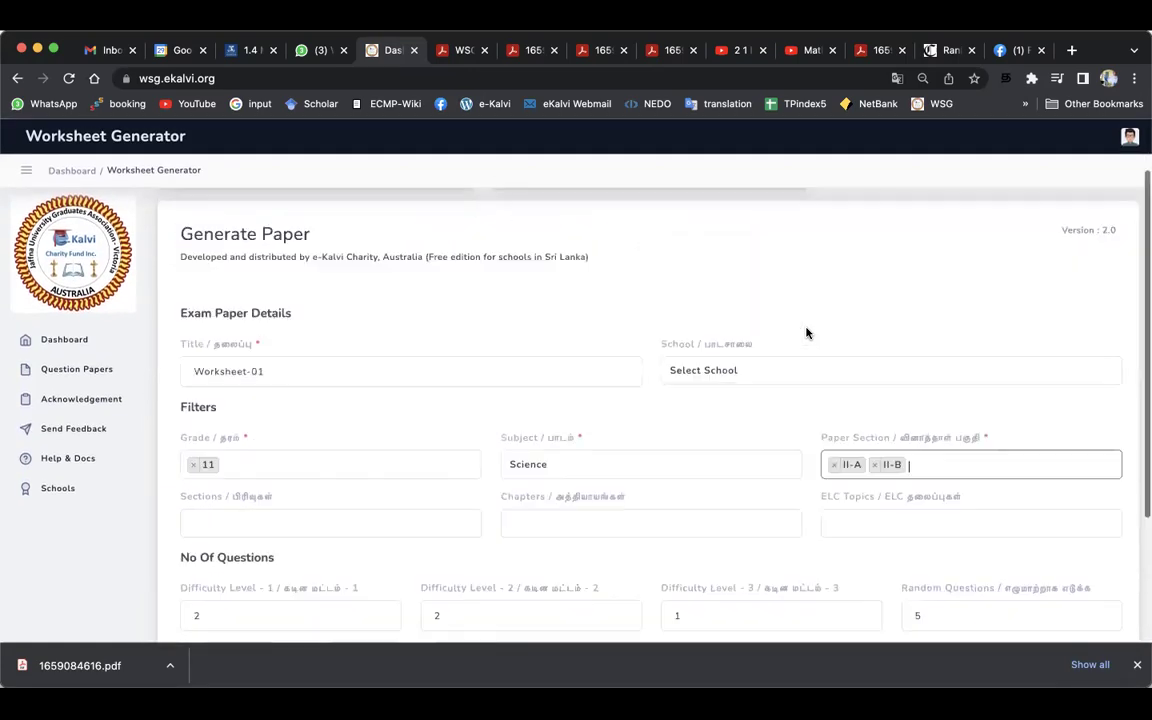
scroll(806, 350, down, 2)
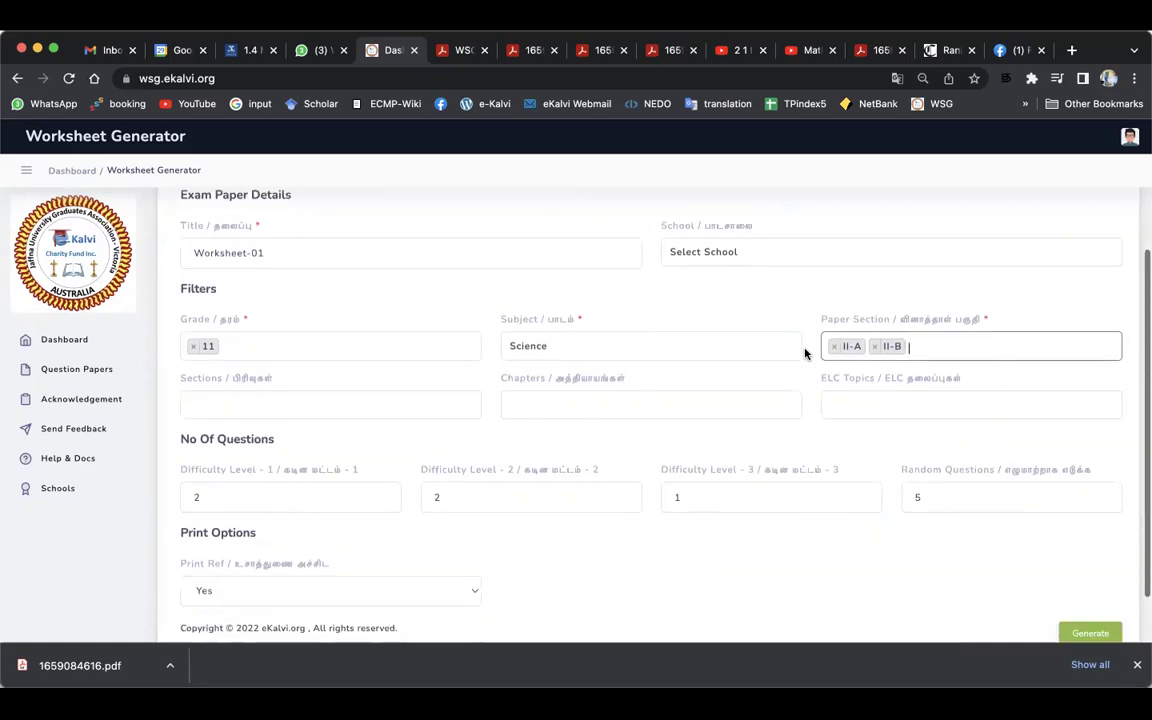
scroll(838, 300, up, 3)
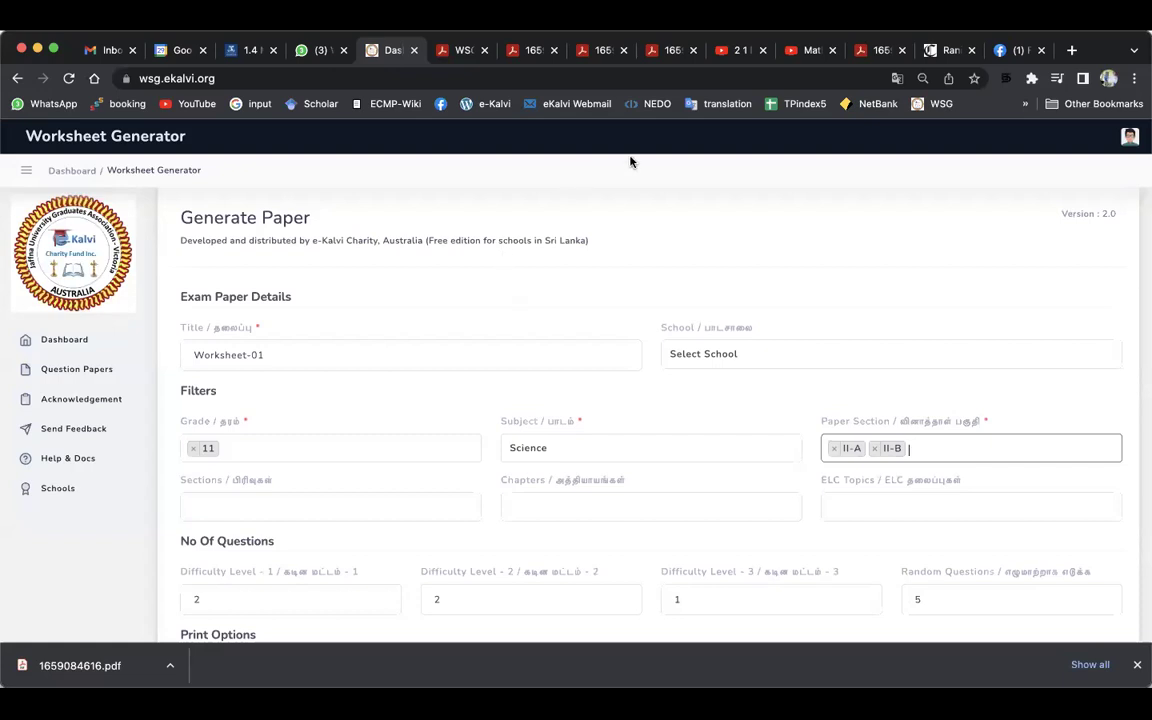
Step: Find the open Science-WS-Gr11-01 question paper among the PDFs and look over its Part I questions
click(460, 50)
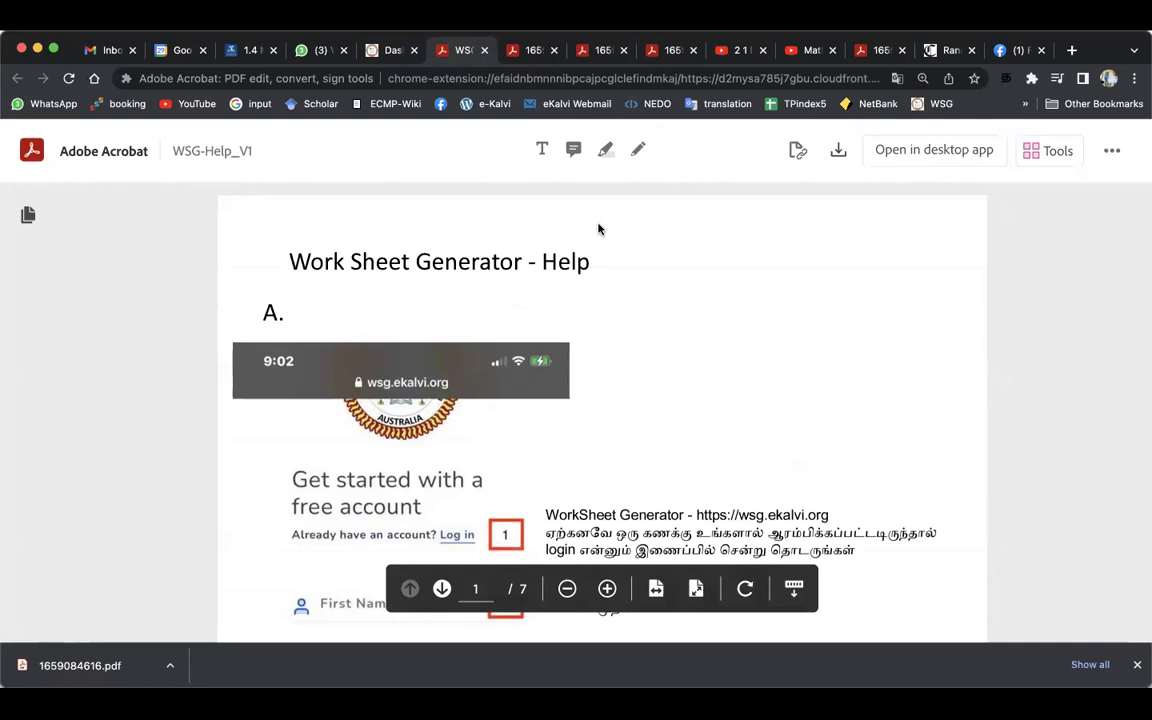
click(731, 55)
click(652, 52)
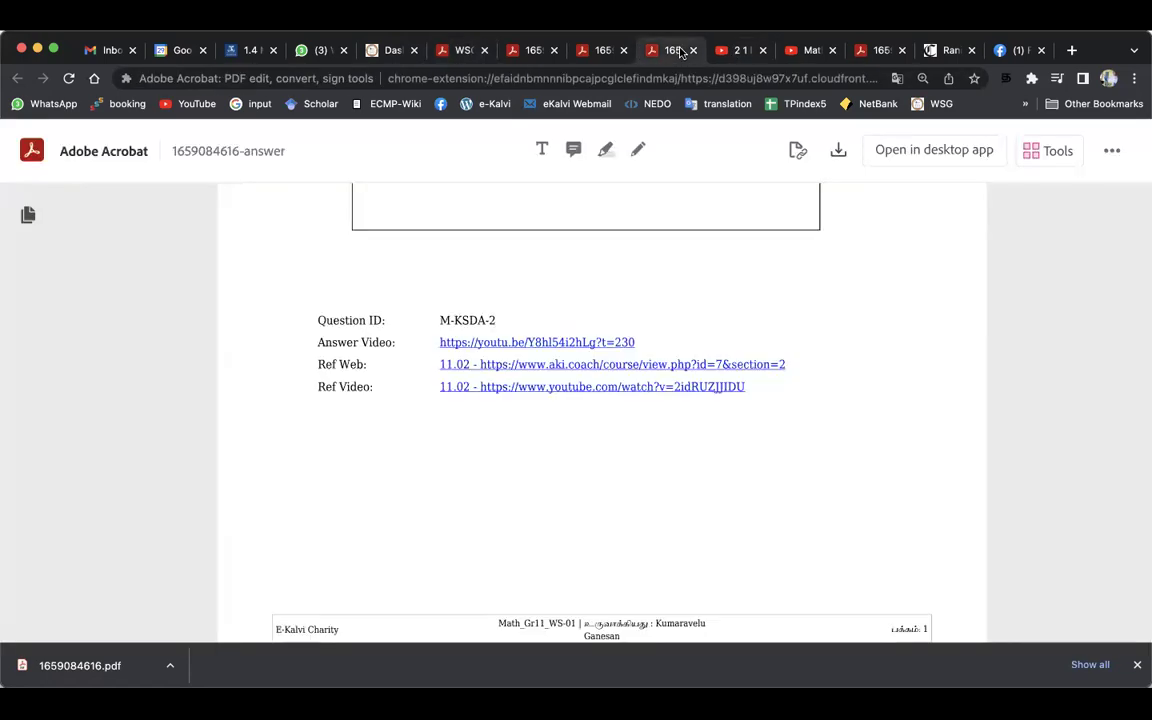
click(600, 50)
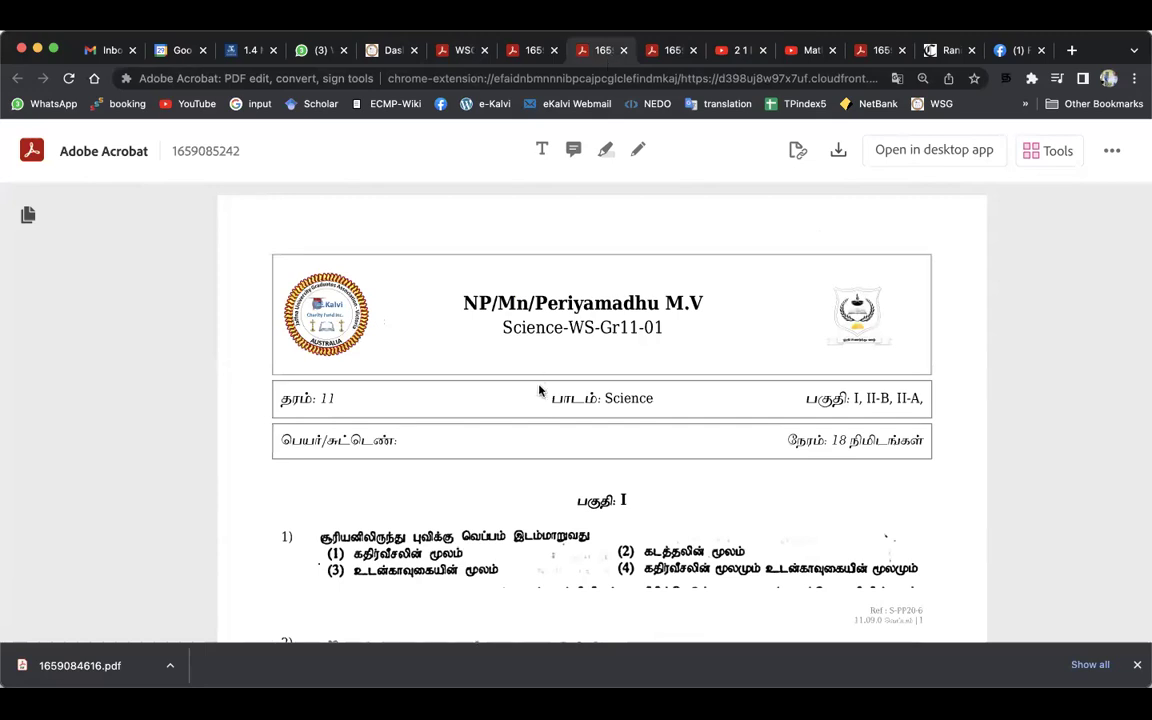
scroll(535, 373, down, 5)
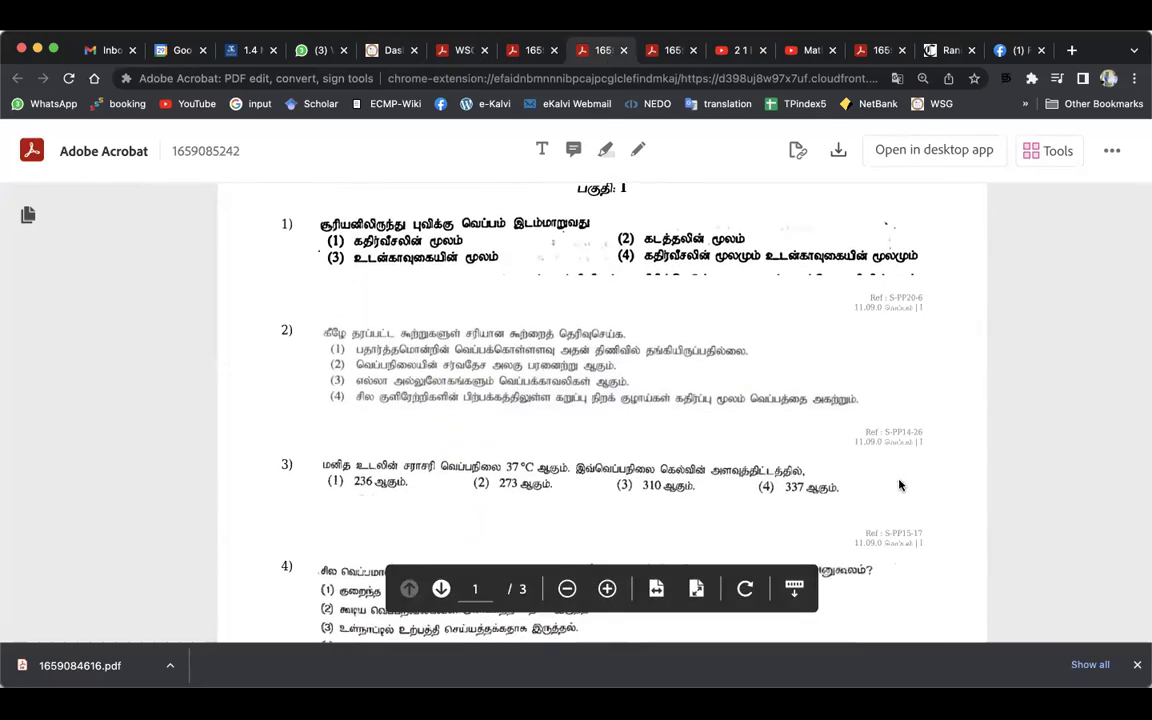
scroll(899, 485, down, 2)
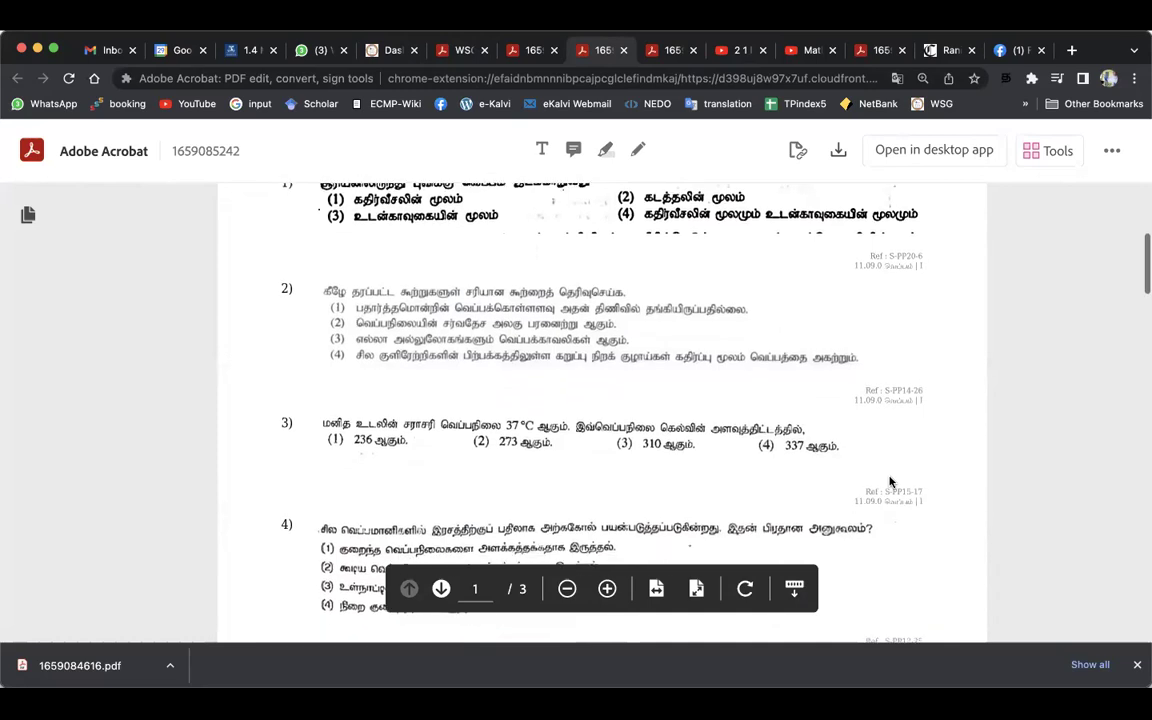